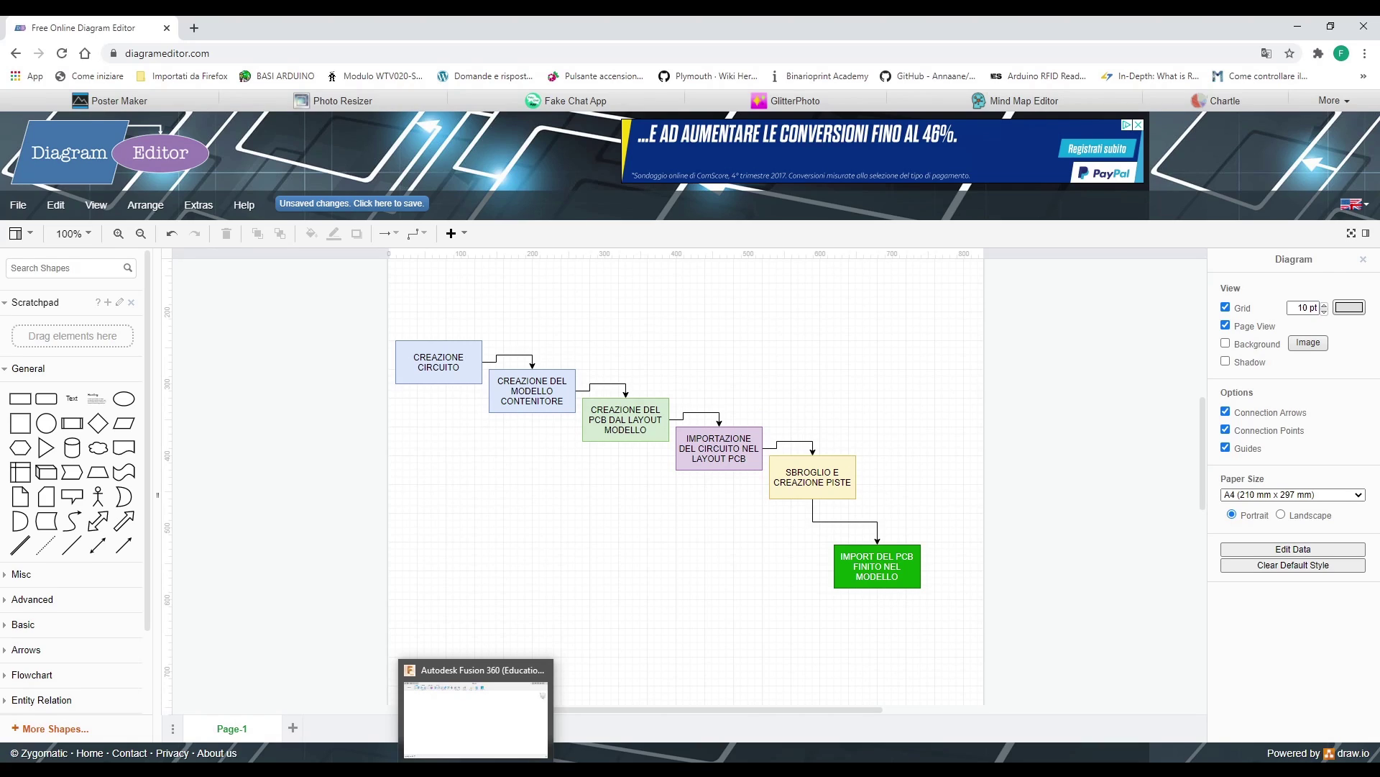
Step: Start a New Electronics Design from the File menu and add a New Schematic to it
click(458, 717)
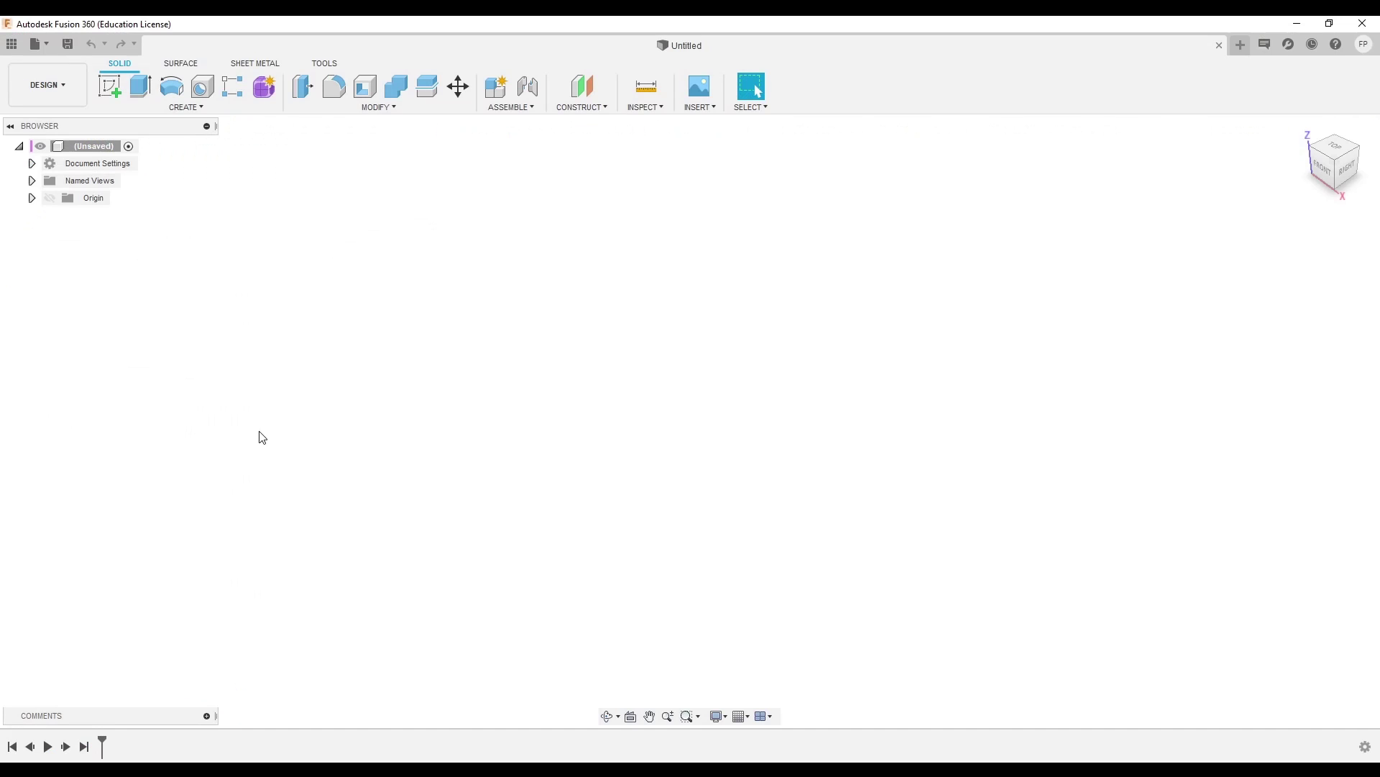
click(45, 50)
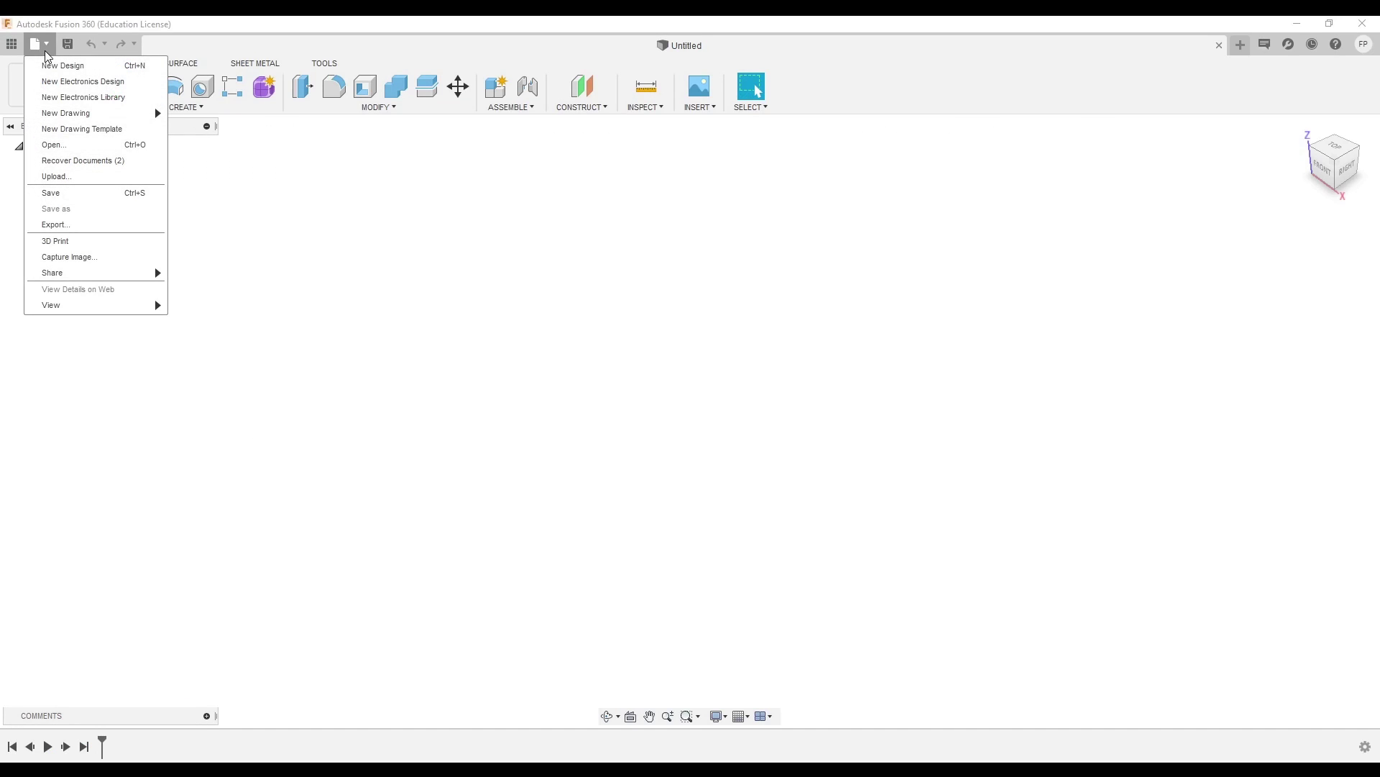
click(87, 83)
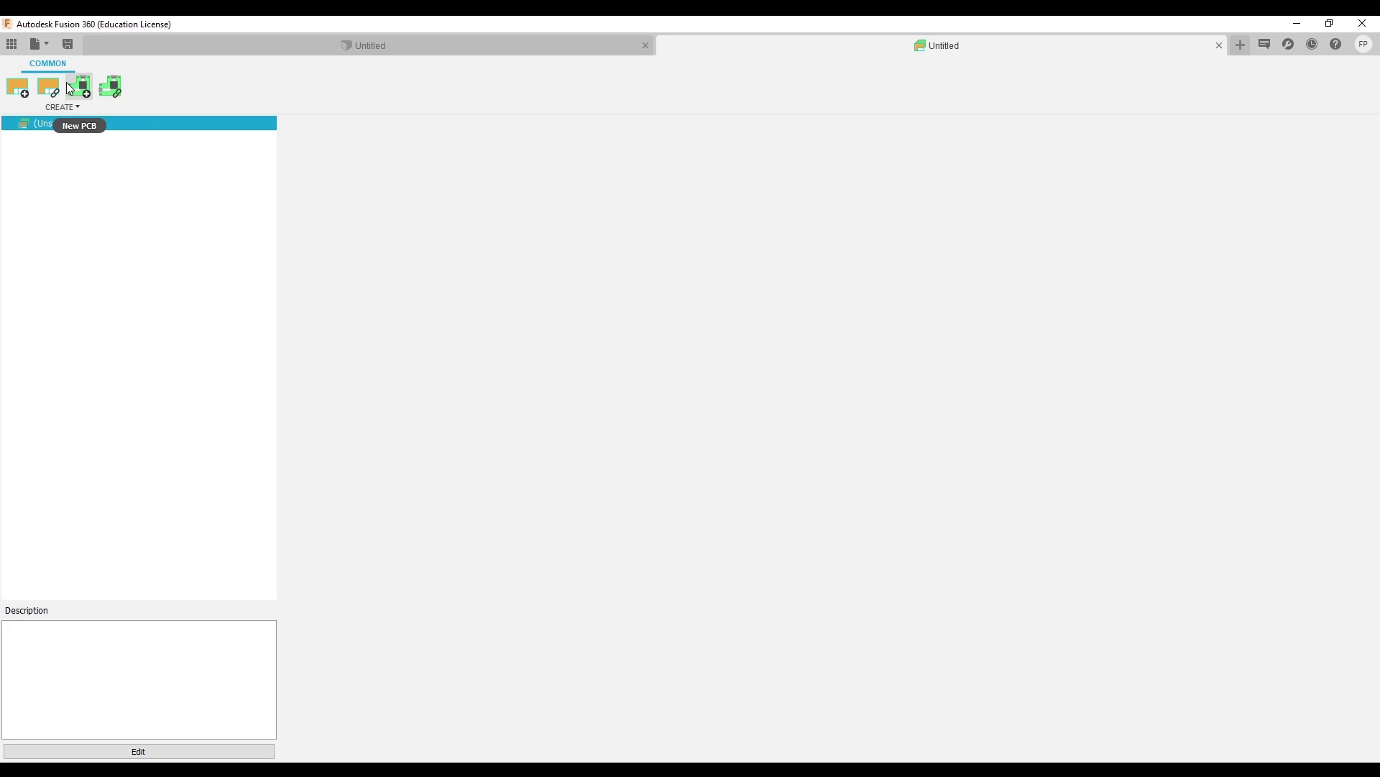
click(16, 90)
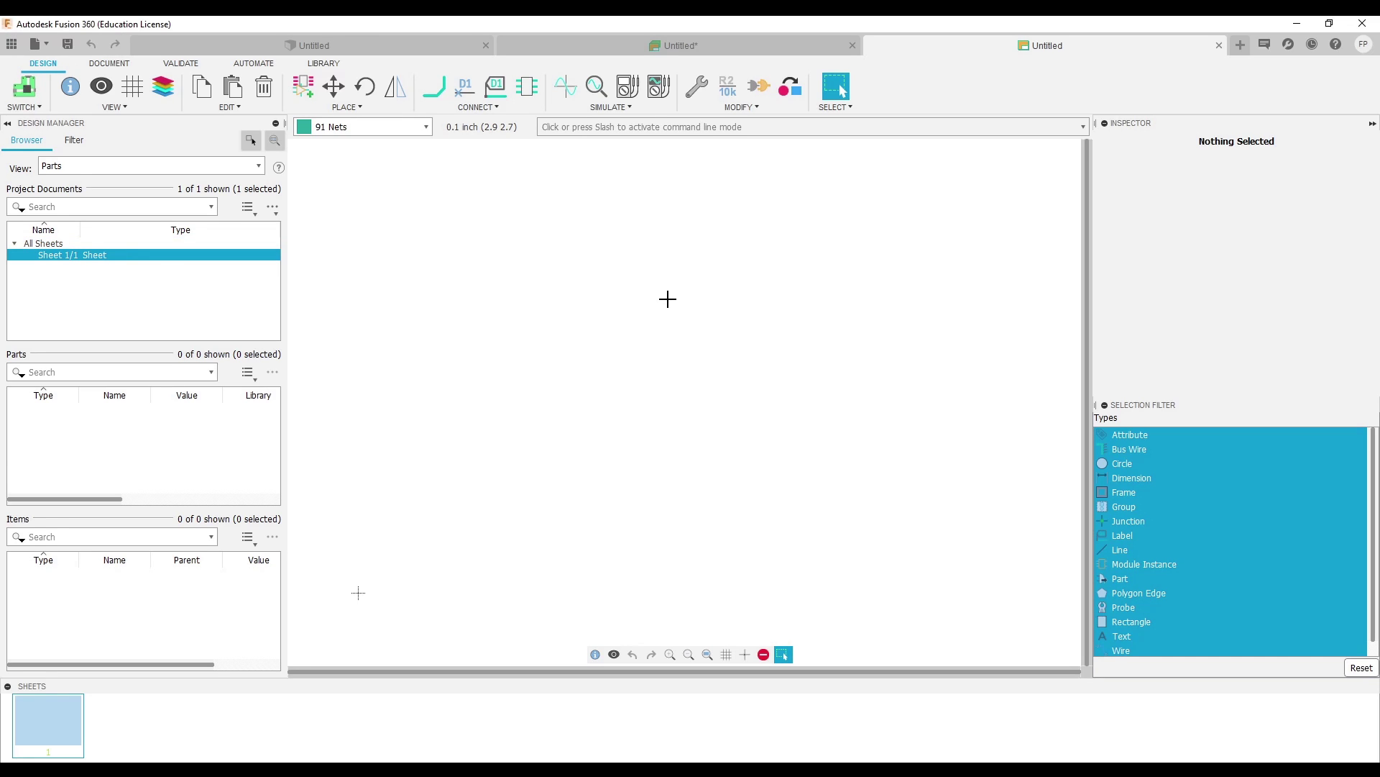
Step: Set Grid Display to On, then zoom and pan the canvas over the sheet
click(125, 98)
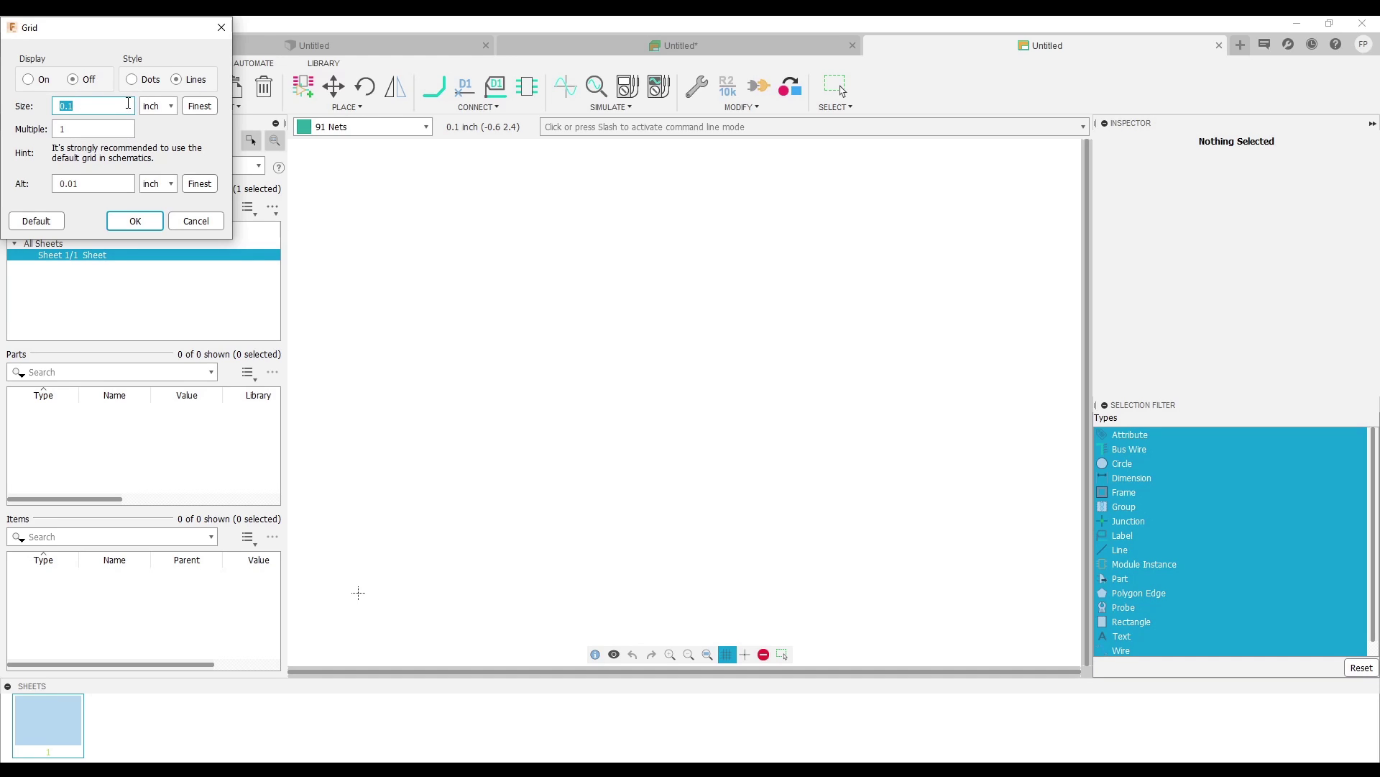
click(29, 82)
click(138, 222)
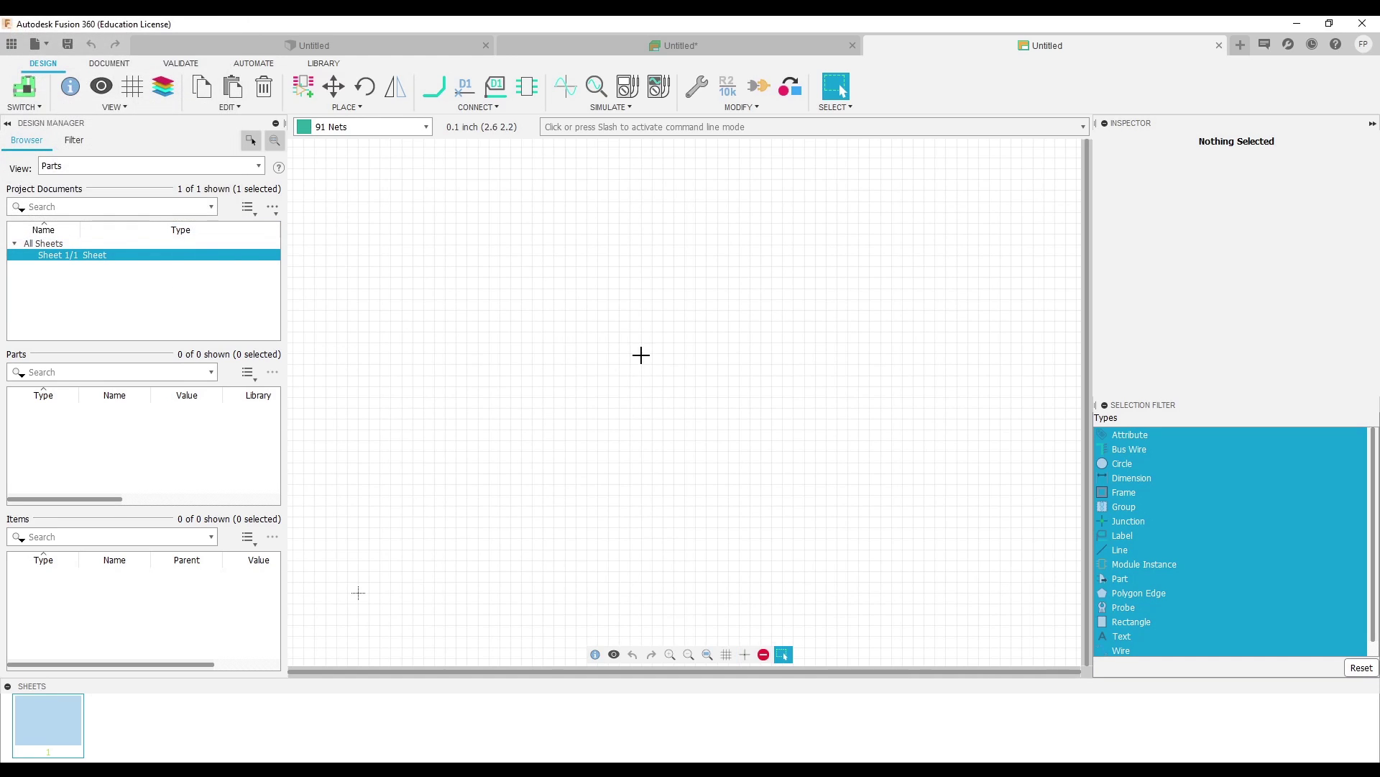
scroll(562, 334, up, 1)
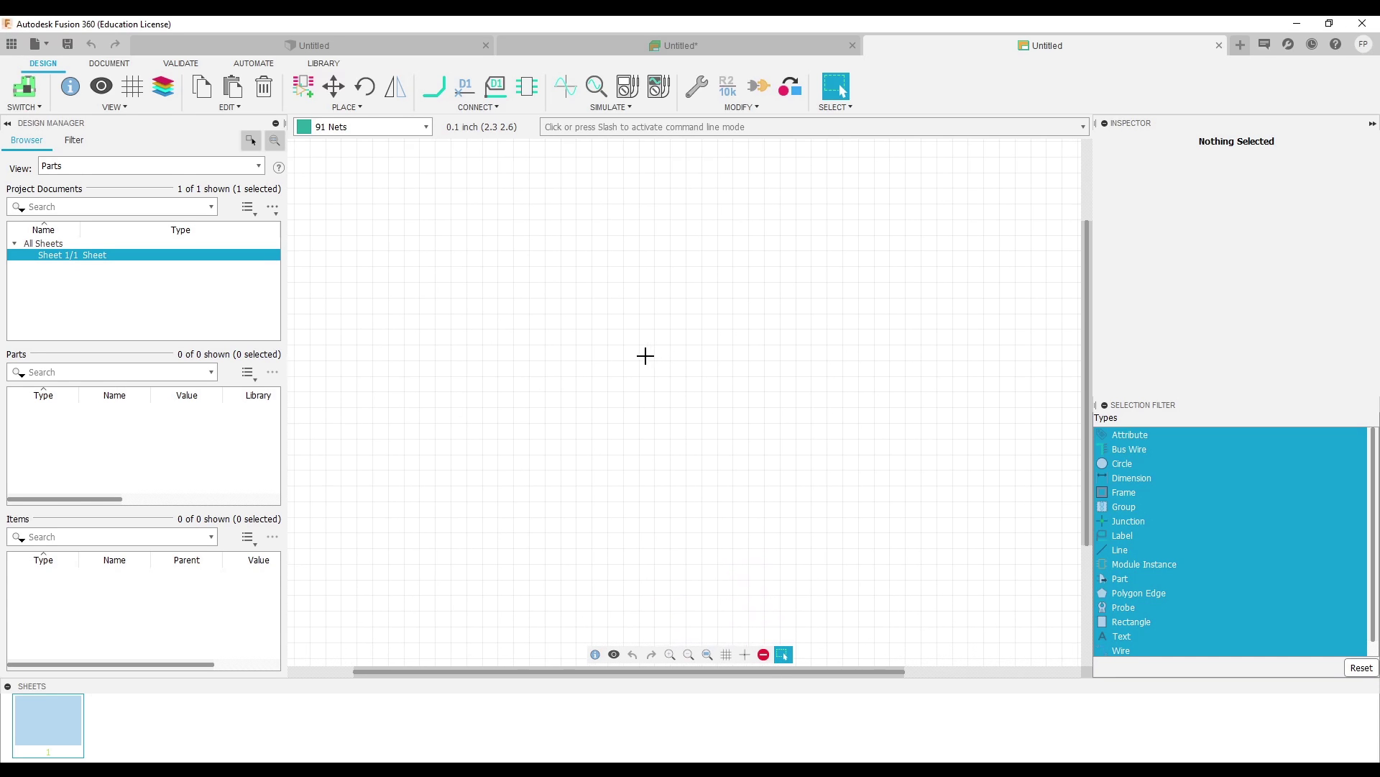
middle_drag(632, 360, 594, 376)
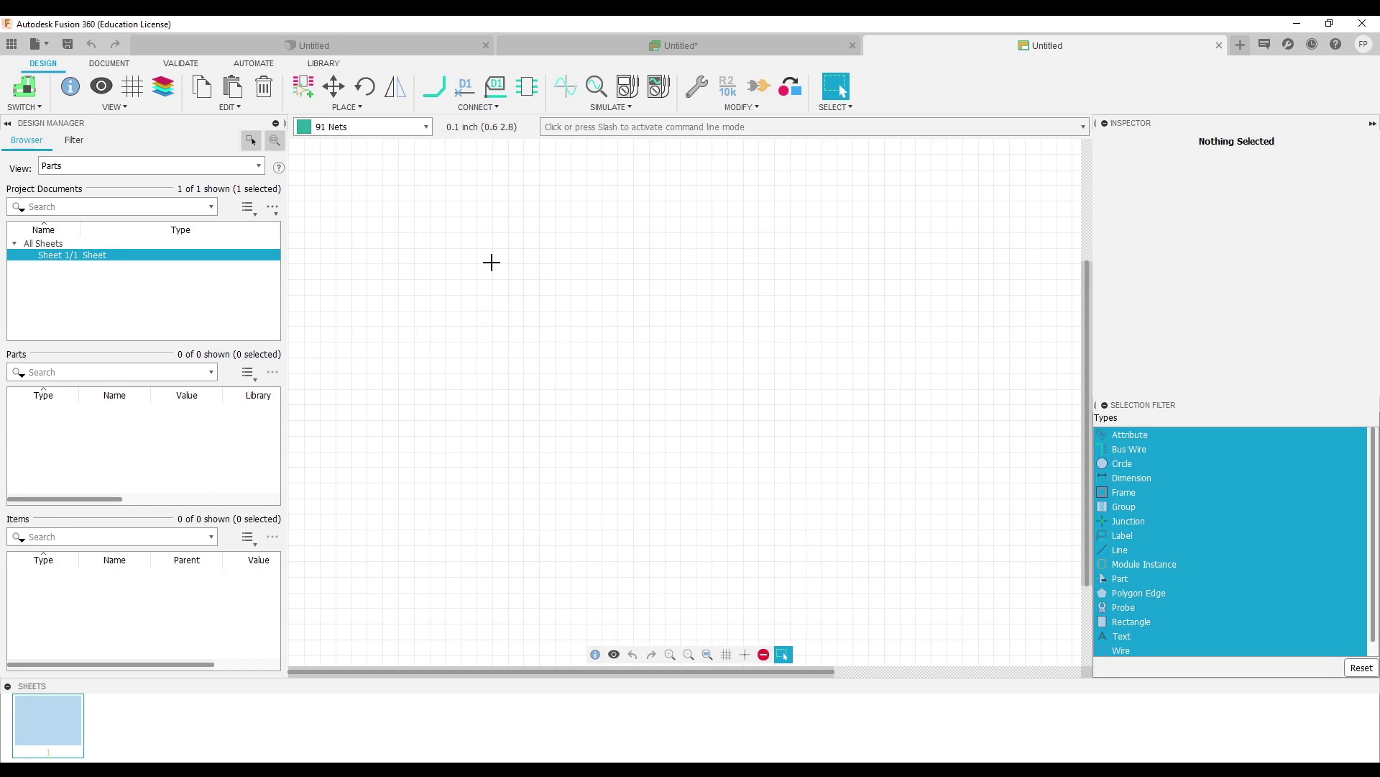
drag(493, 302, 607, 379)
click(427, 127)
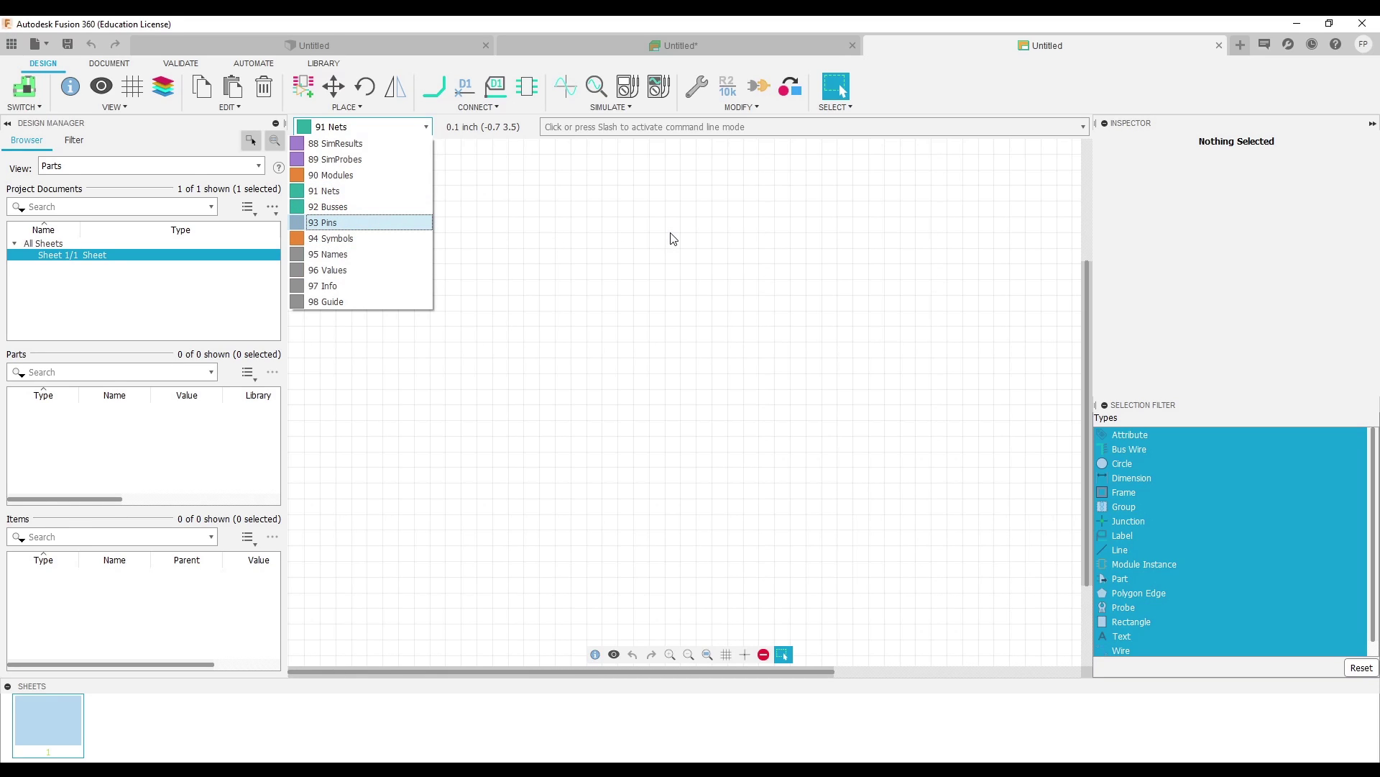
click(532, 241)
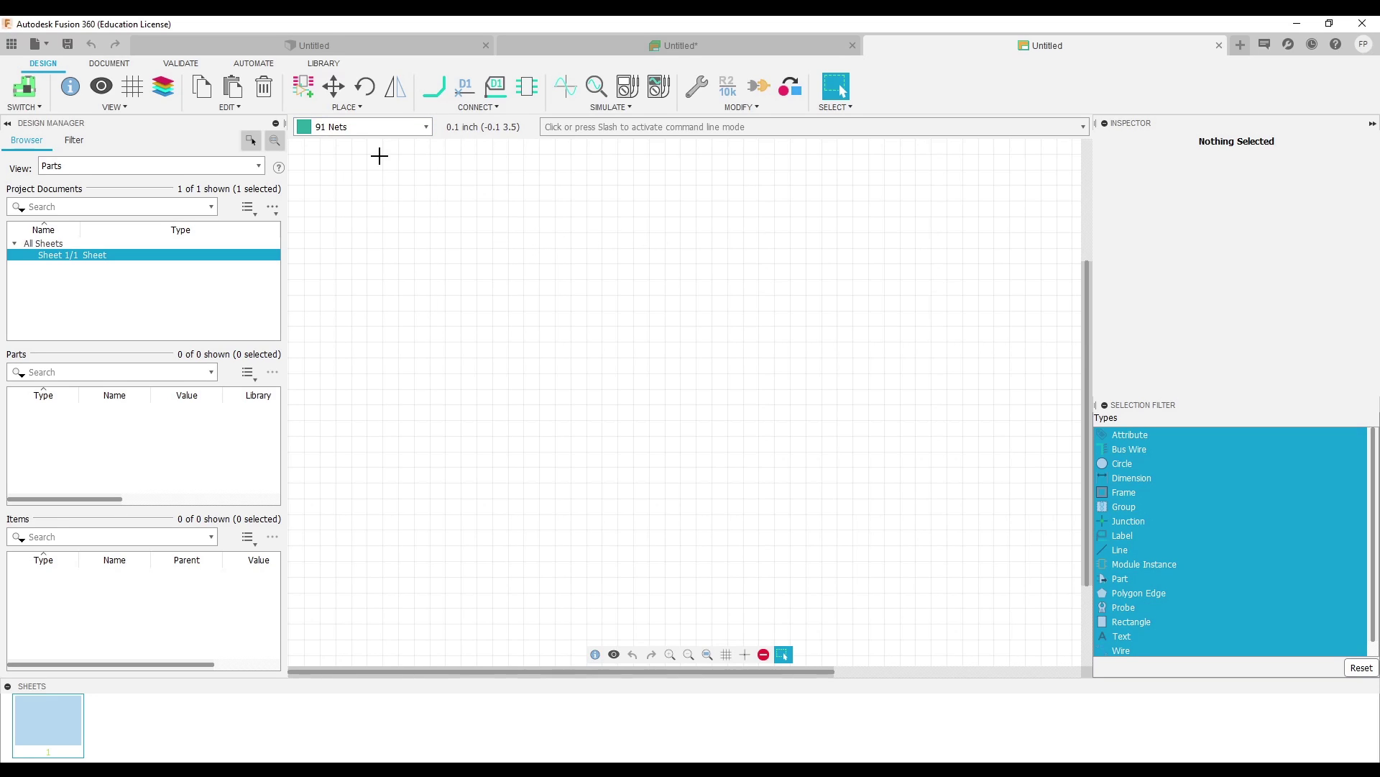
click(427, 128)
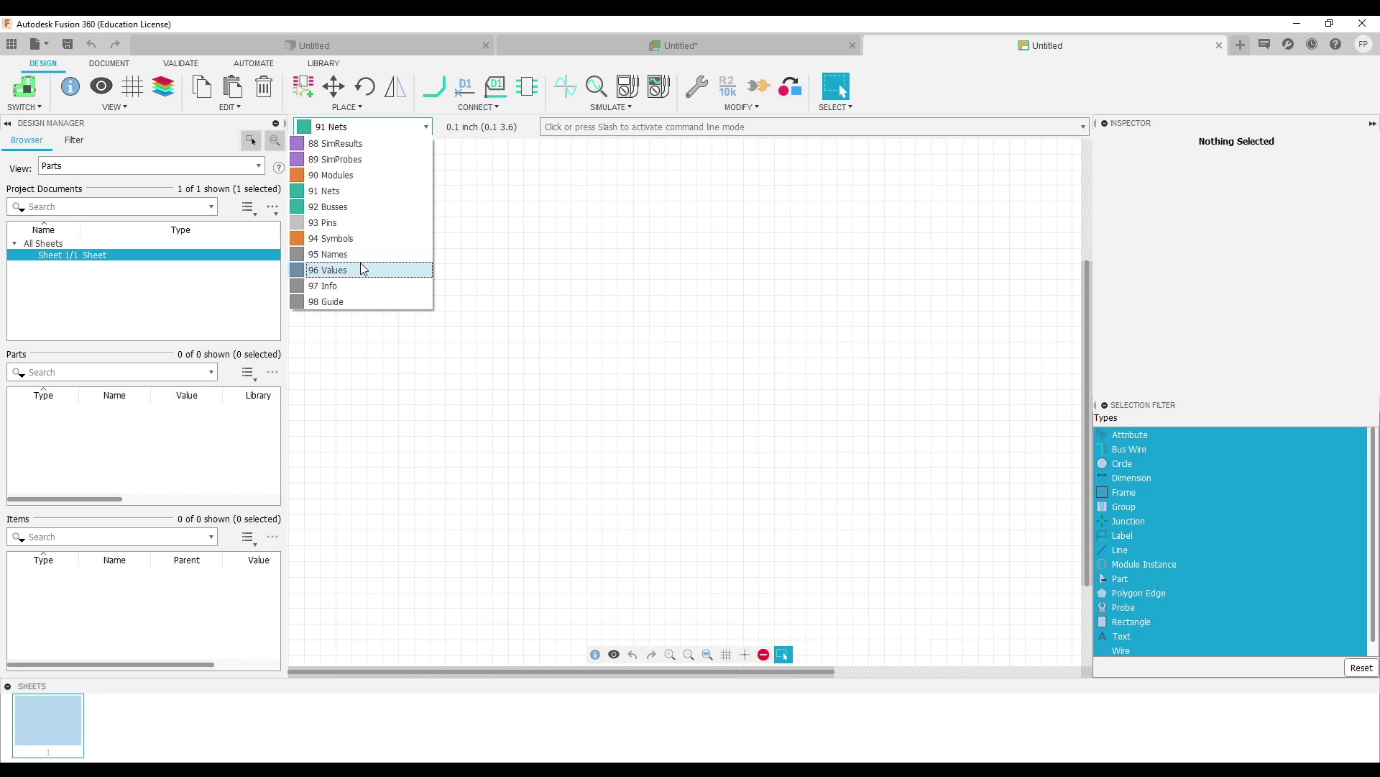
click(606, 191)
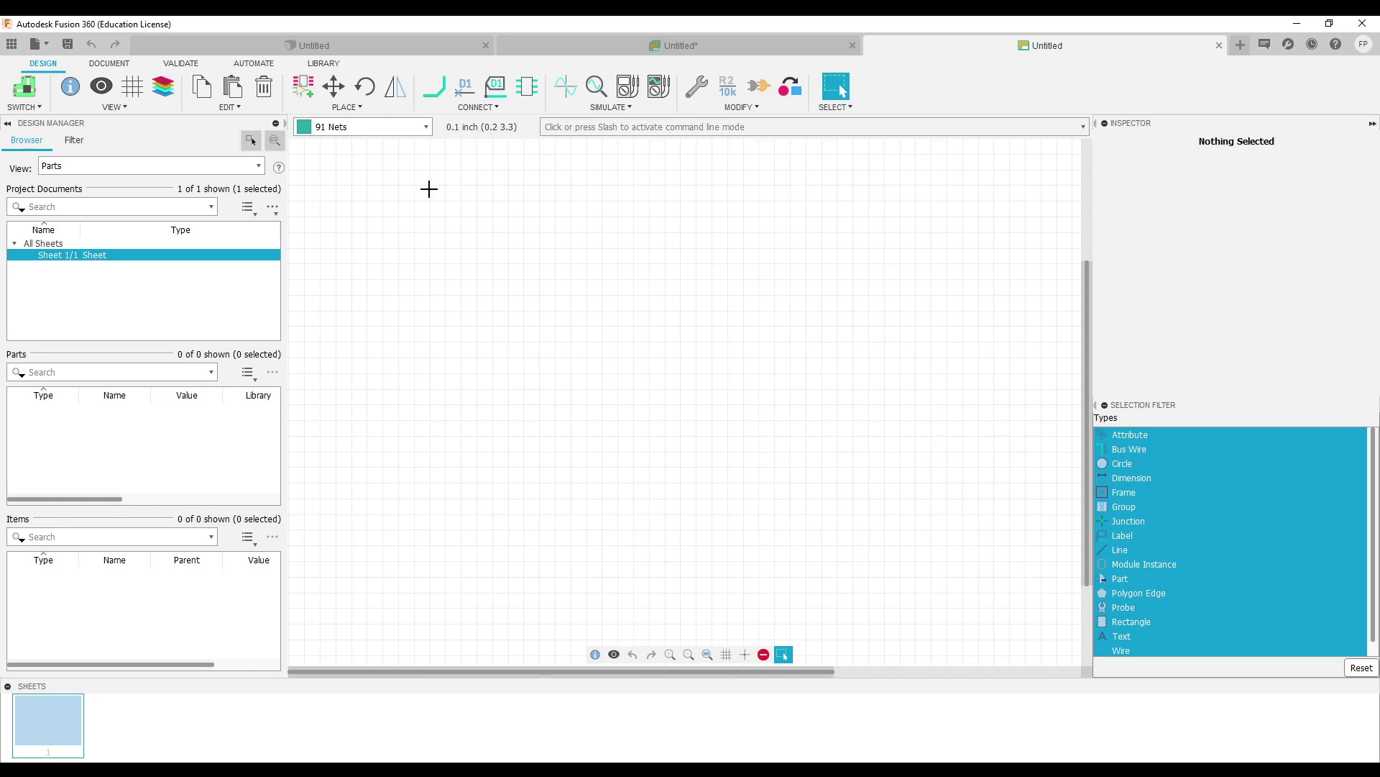
click(426, 128)
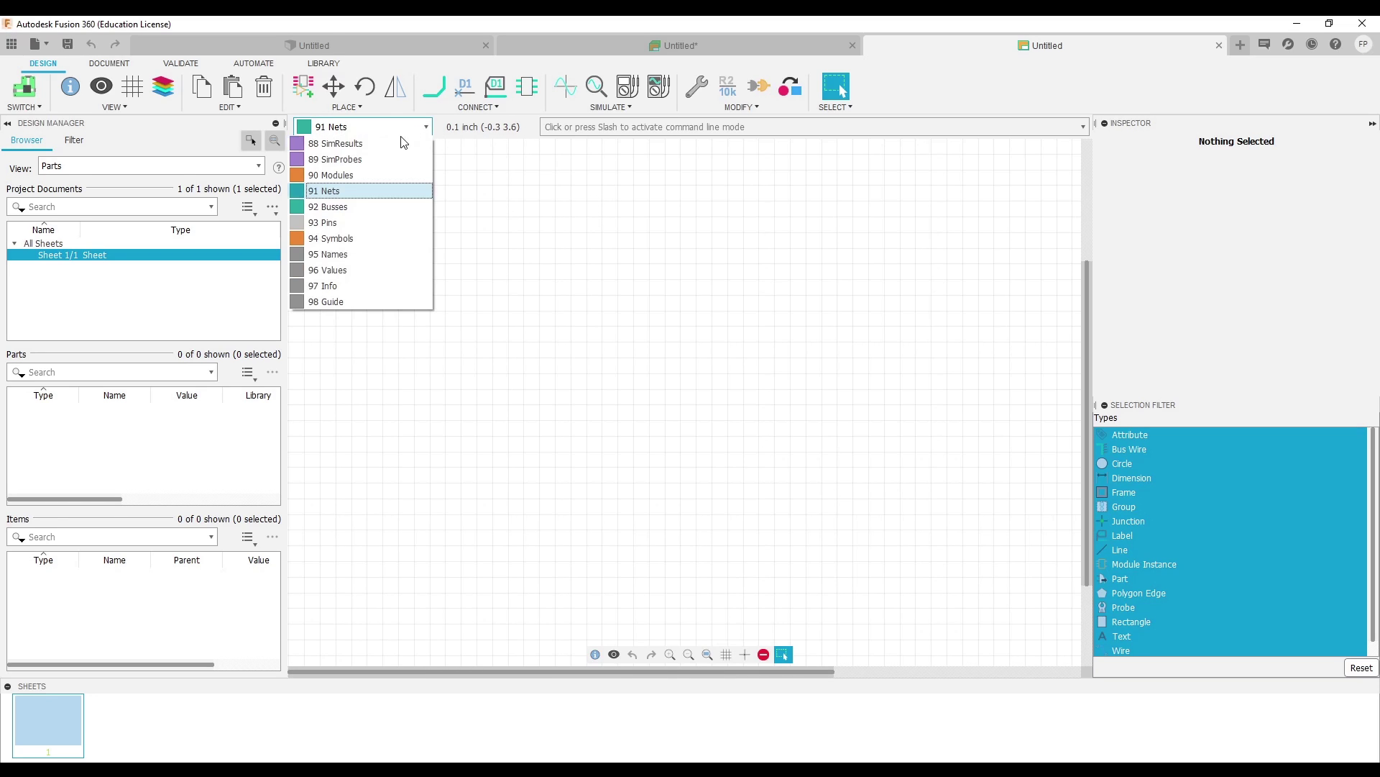
click(341, 191)
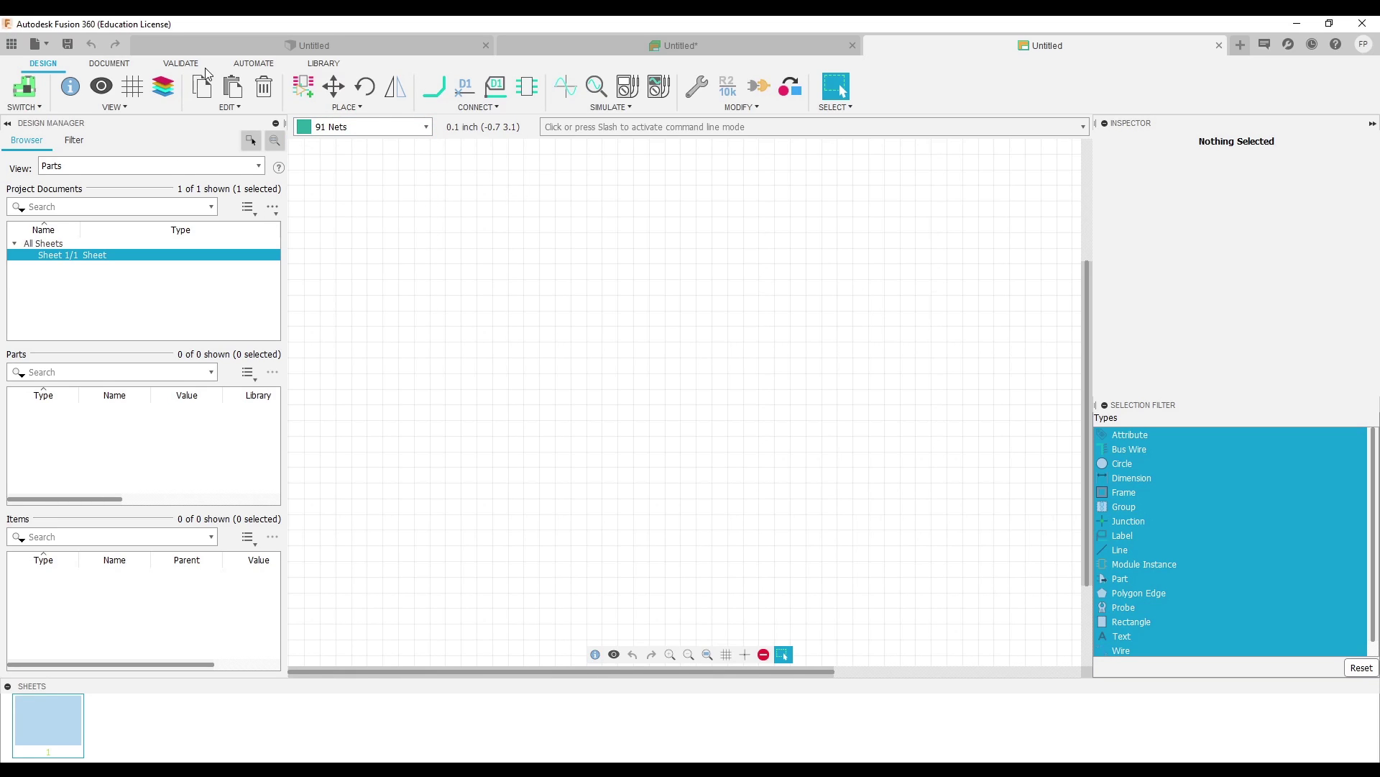
Step: Show the LIBRARY tools and open the Library Manager
click(111, 69)
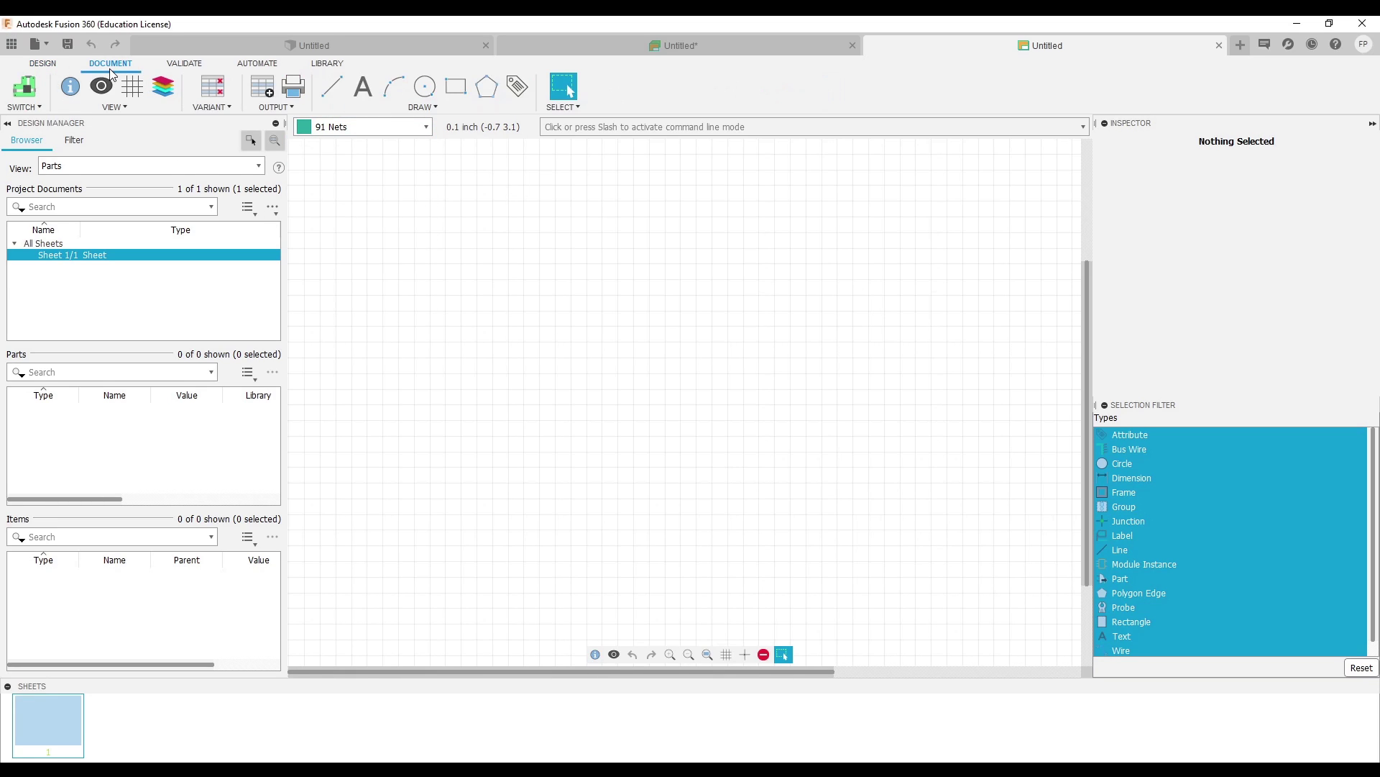
click(174, 64)
click(318, 63)
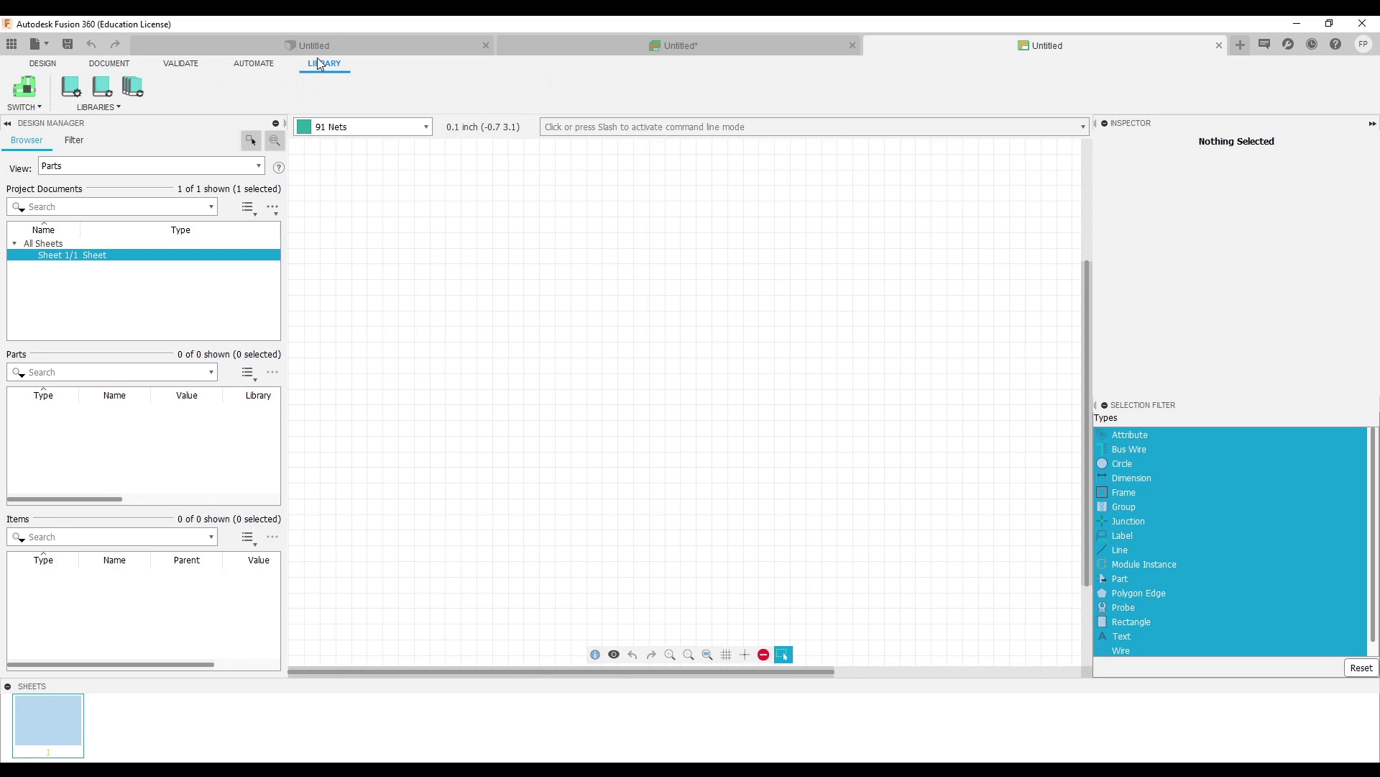
click(66, 93)
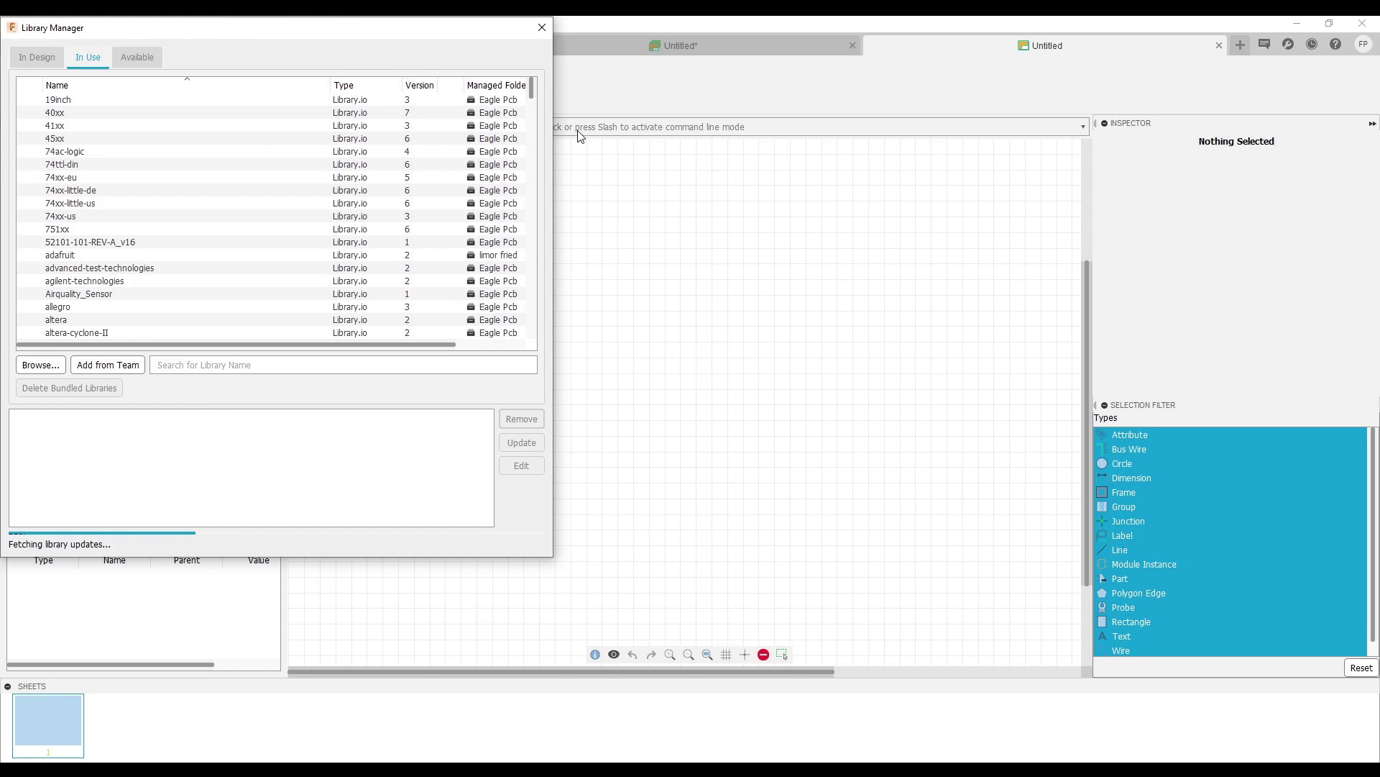
Step: Center the Library Manager and compare its Available and In Use lists
mouse_move(532, 95)
mouse_down()
mouse_move(549, 256)
mouse_move(536, 328)
mouse_up()
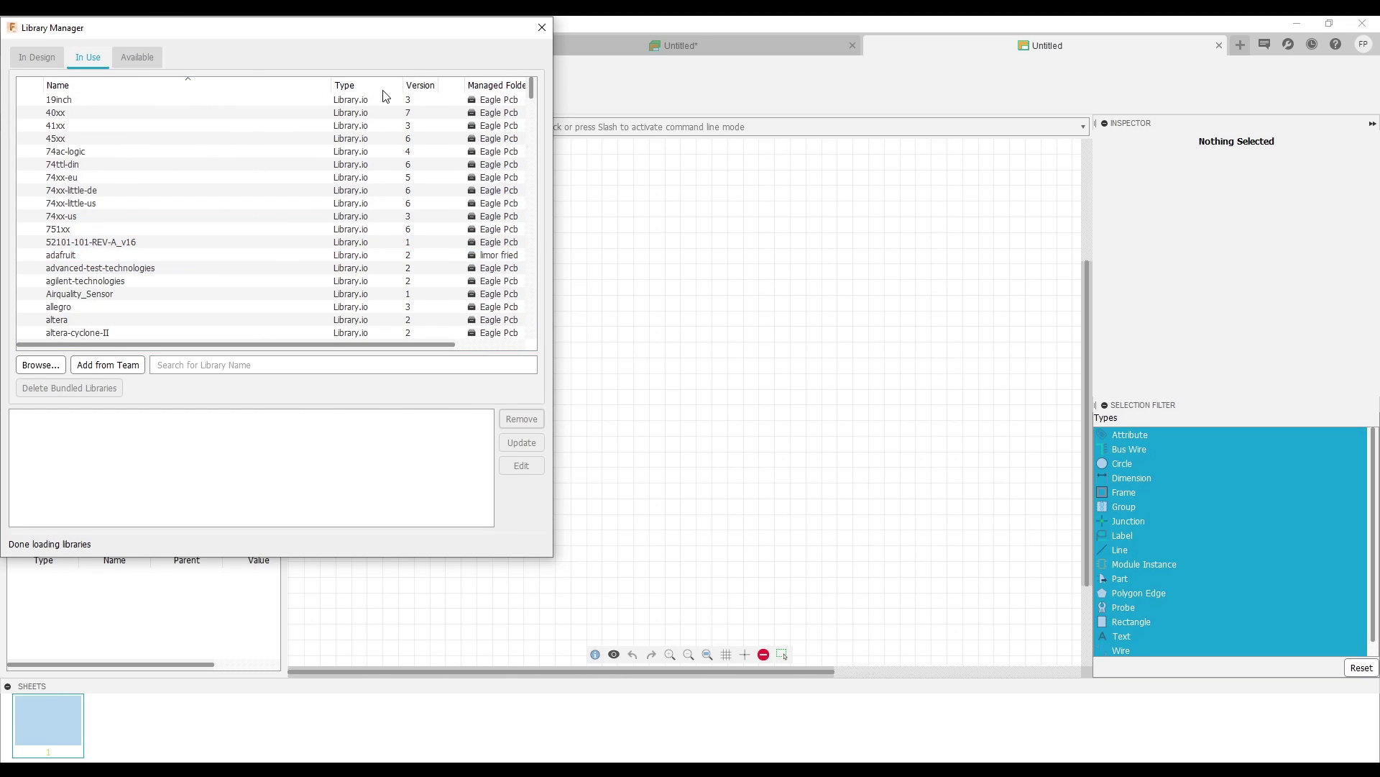
drag(132, 34, 426, 79)
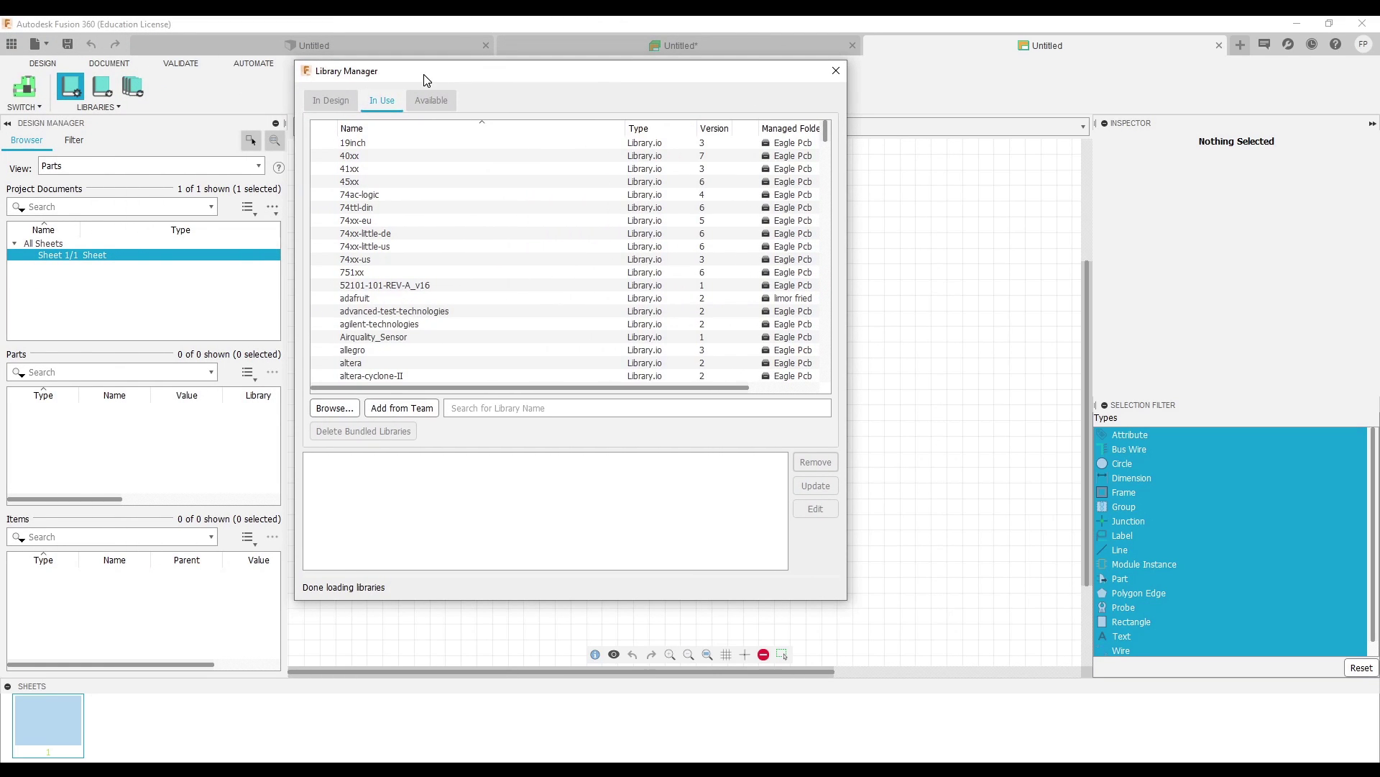
click(420, 107)
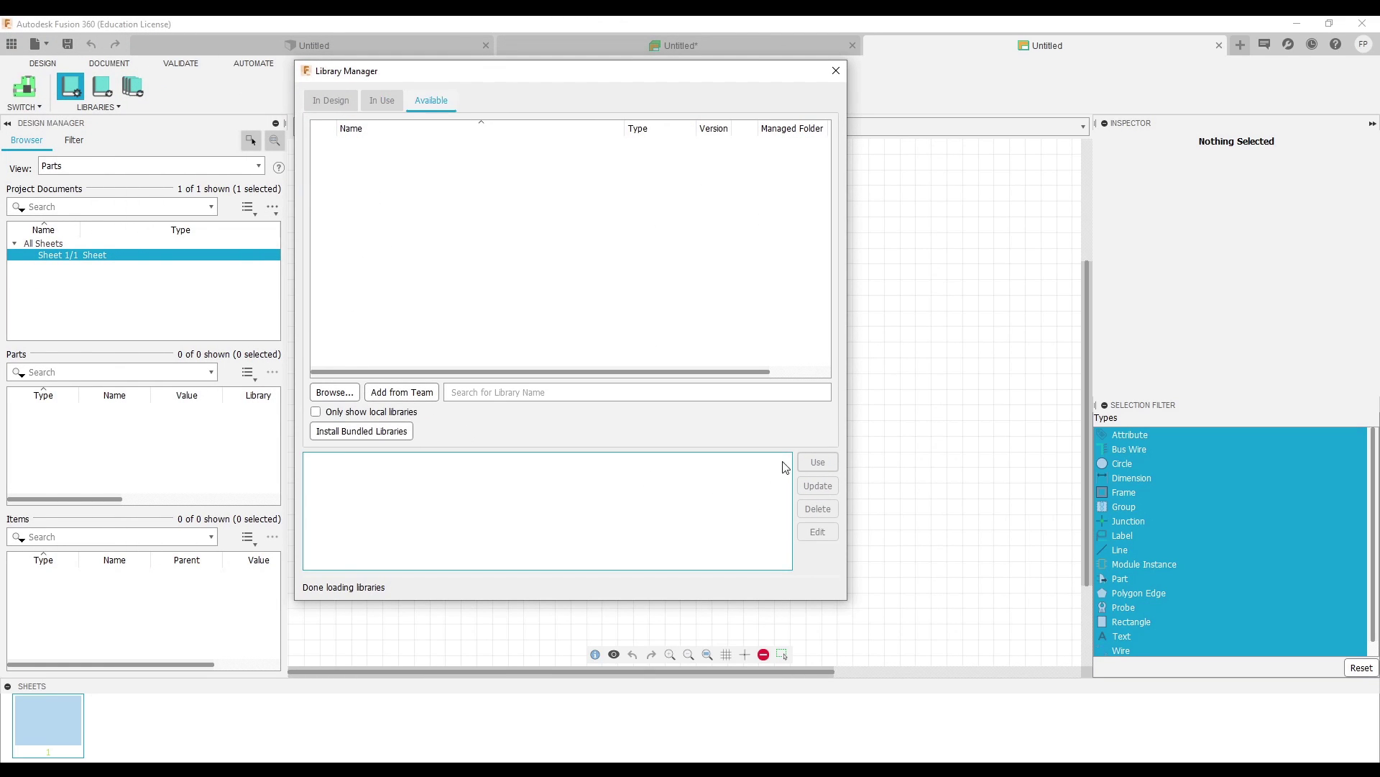
click(383, 102)
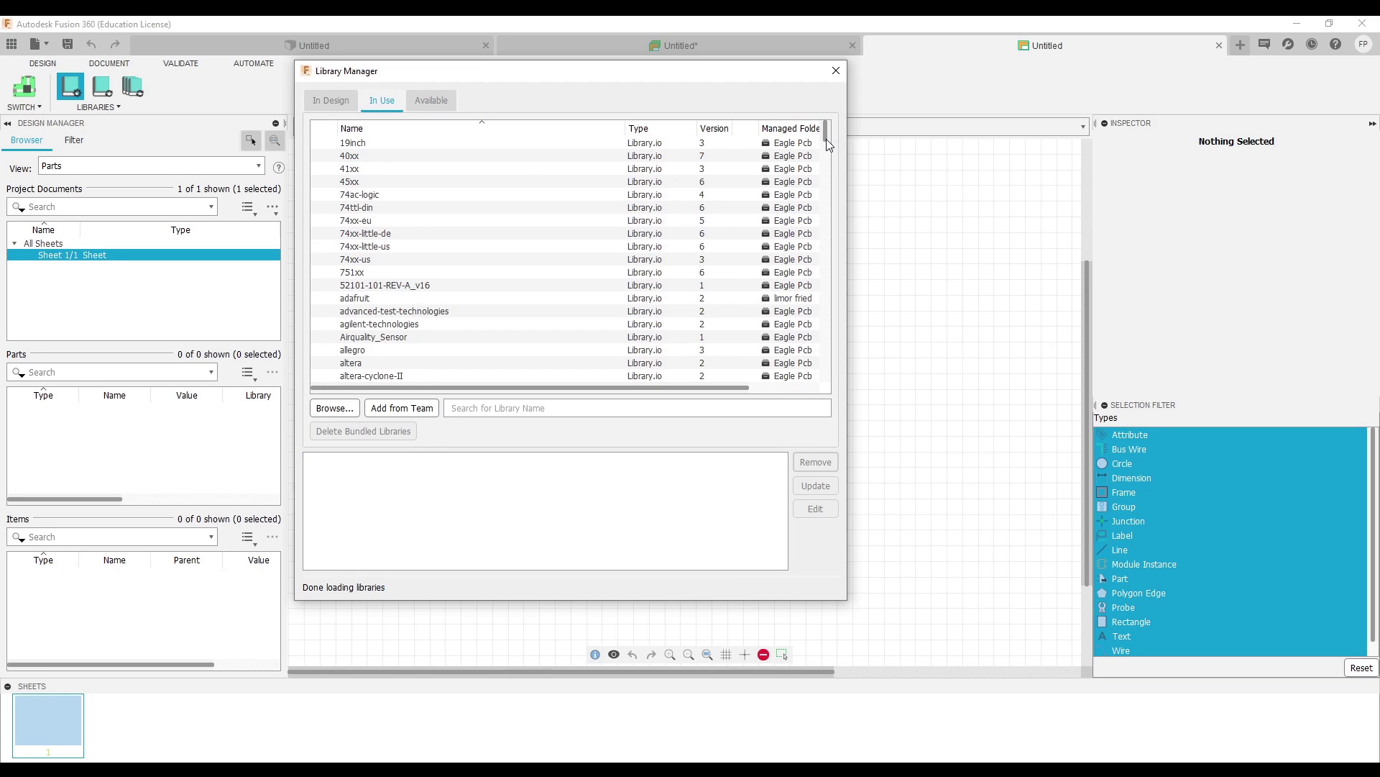
Step: Scroll through the in-use libraries, then close the Library Manager
drag(827, 139, 819, 277)
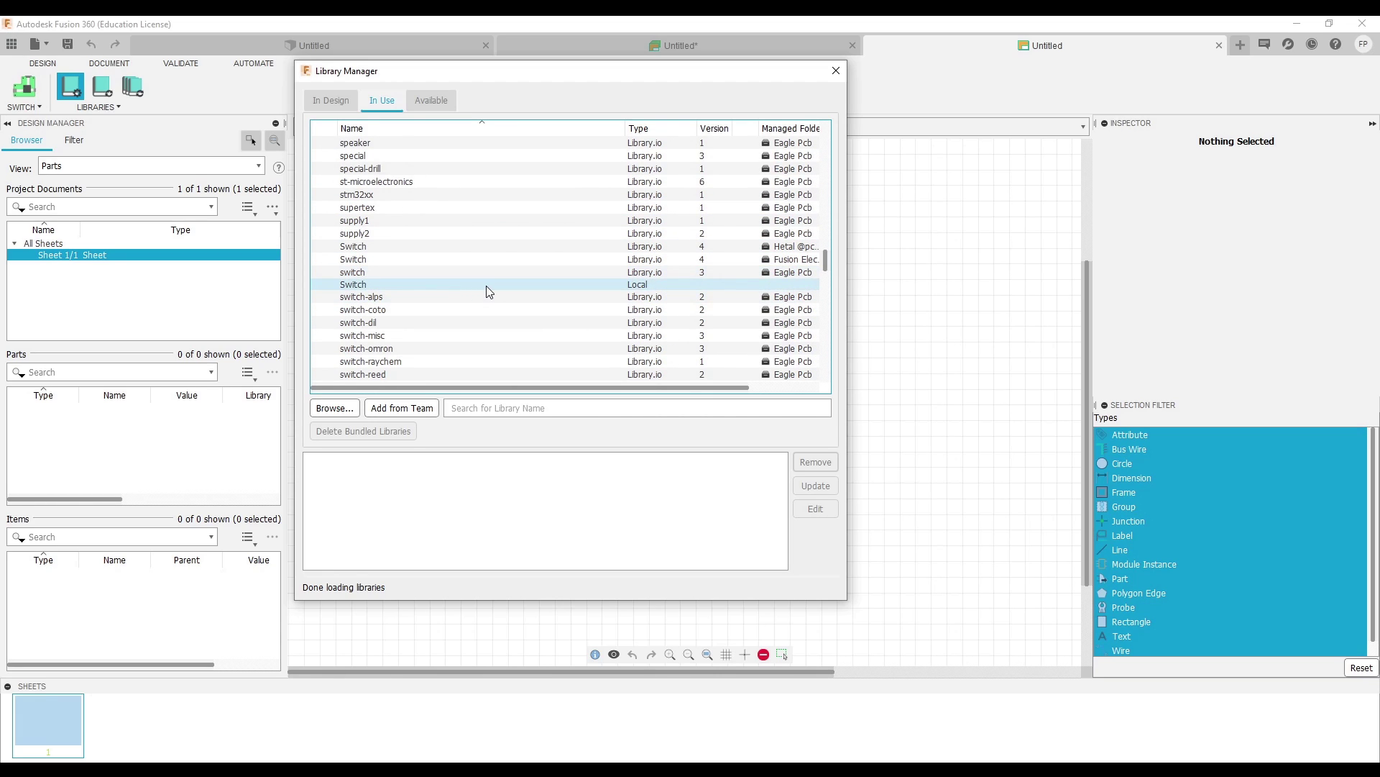
scroll(469, 307, down, 2)
scroll(468, 306, down, 4)
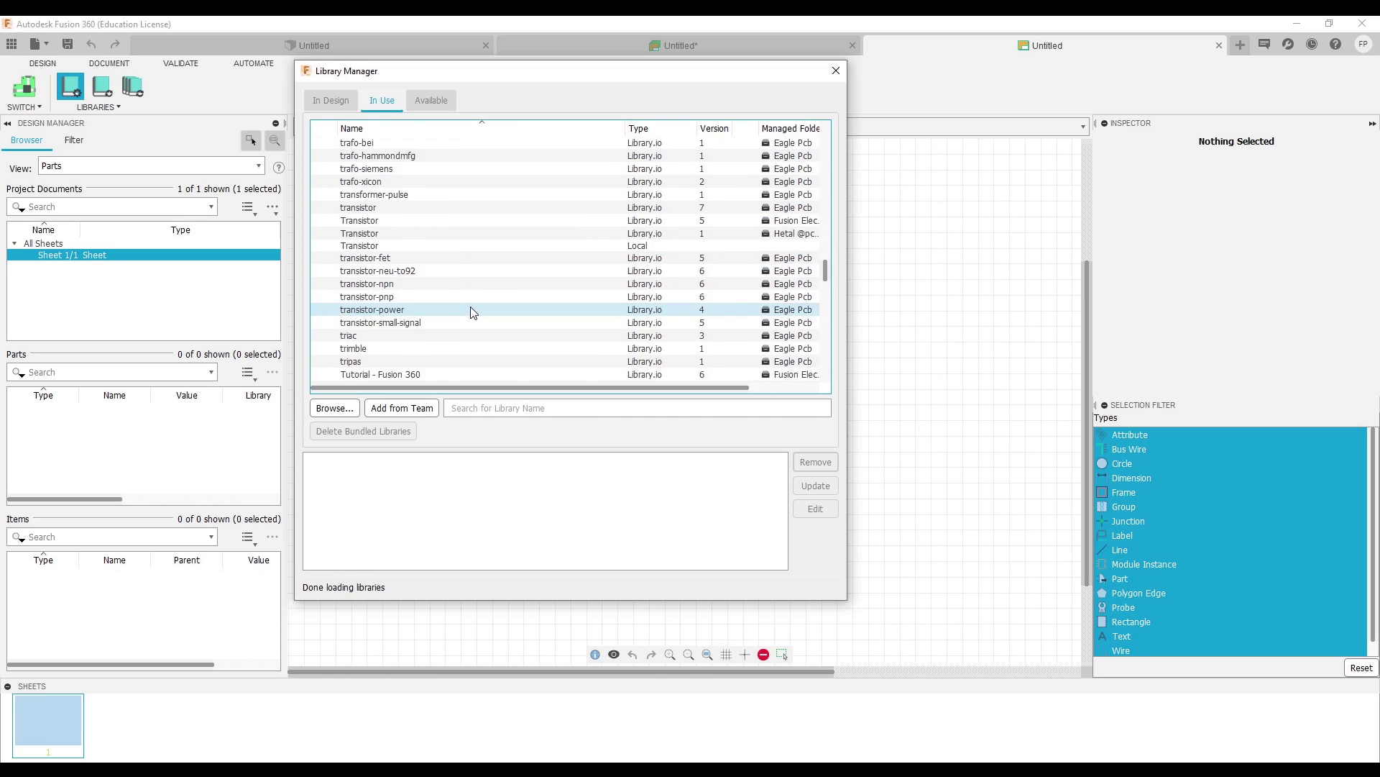
scroll(472, 311, down, 5)
scroll(460, 320, down, 5)
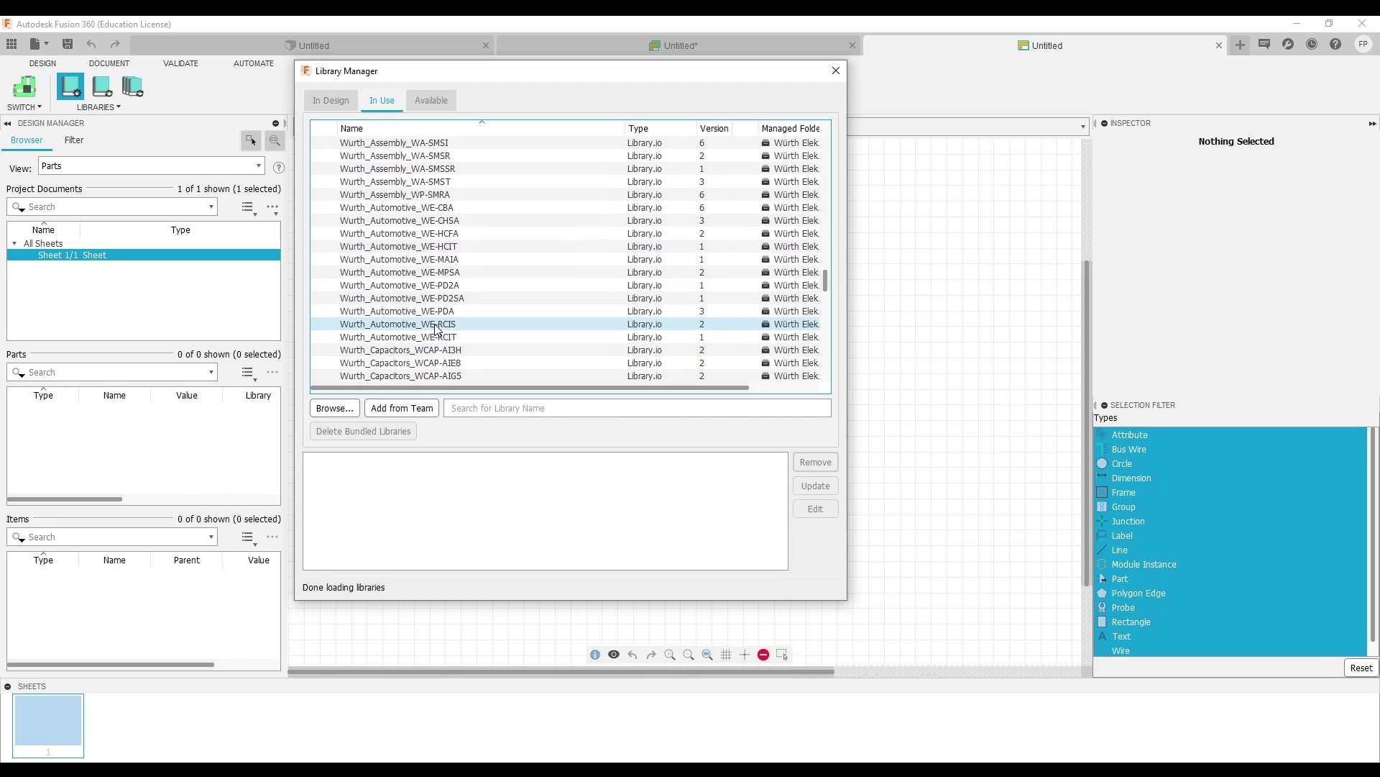
scroll(543, 227, up, 4)
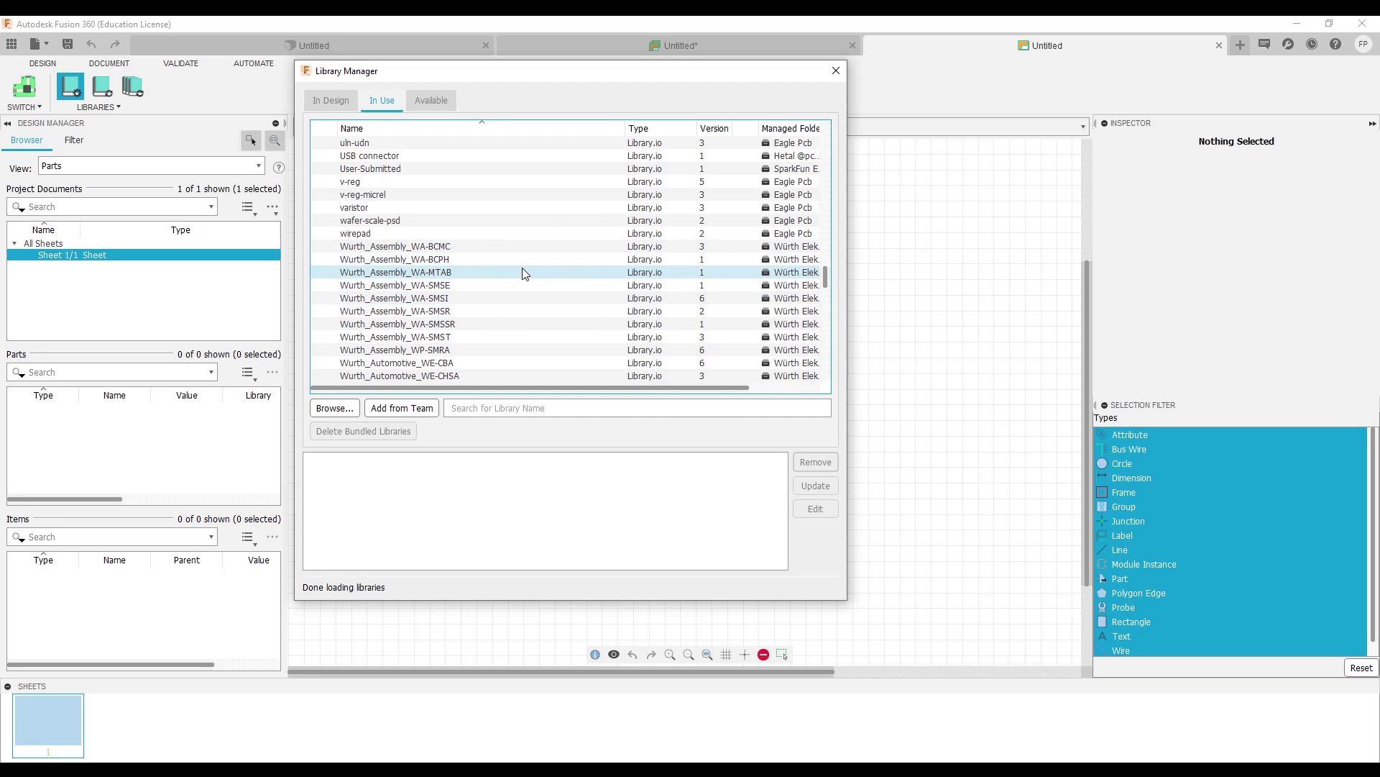
scroll(524, 273, down, 10)
scroll(529, 275, down, 5)
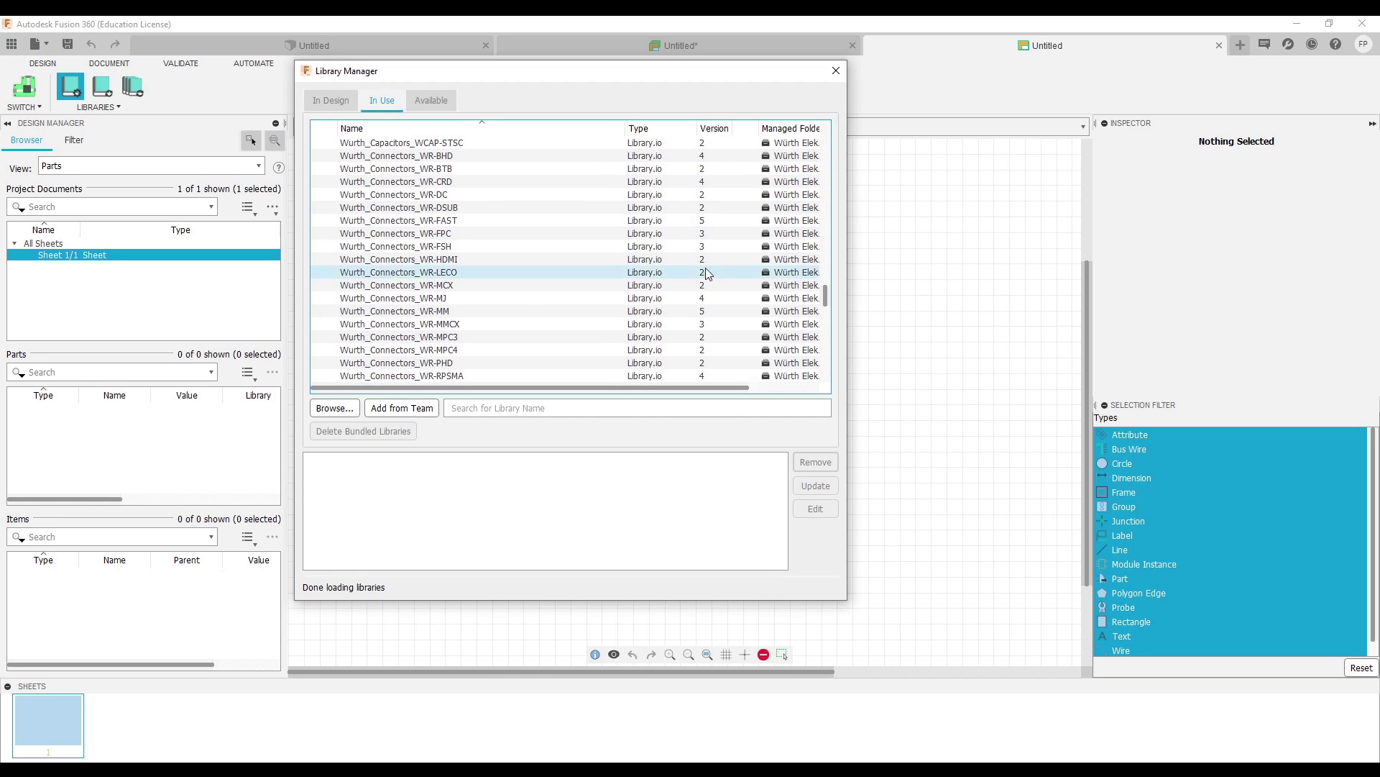
drag(825, 294, 838, 383)
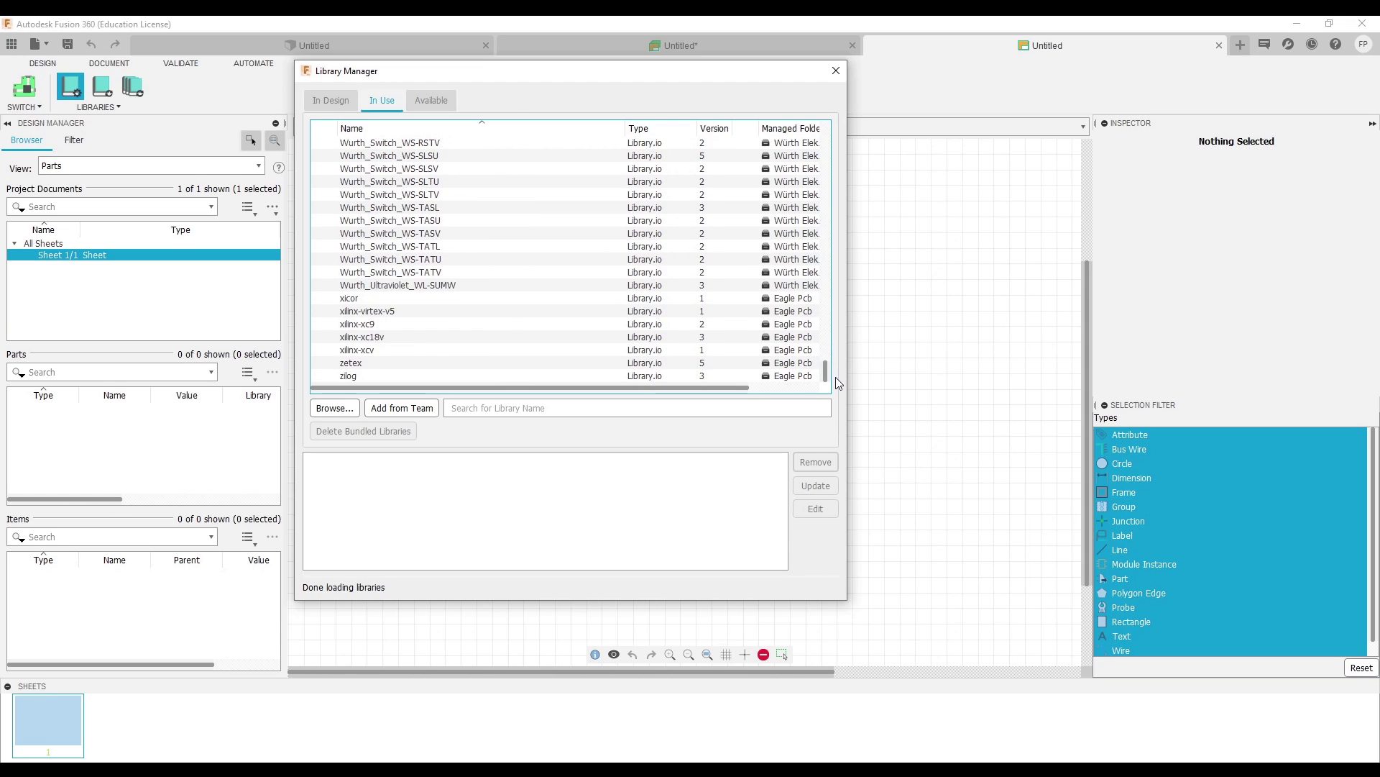
click(836, 71)
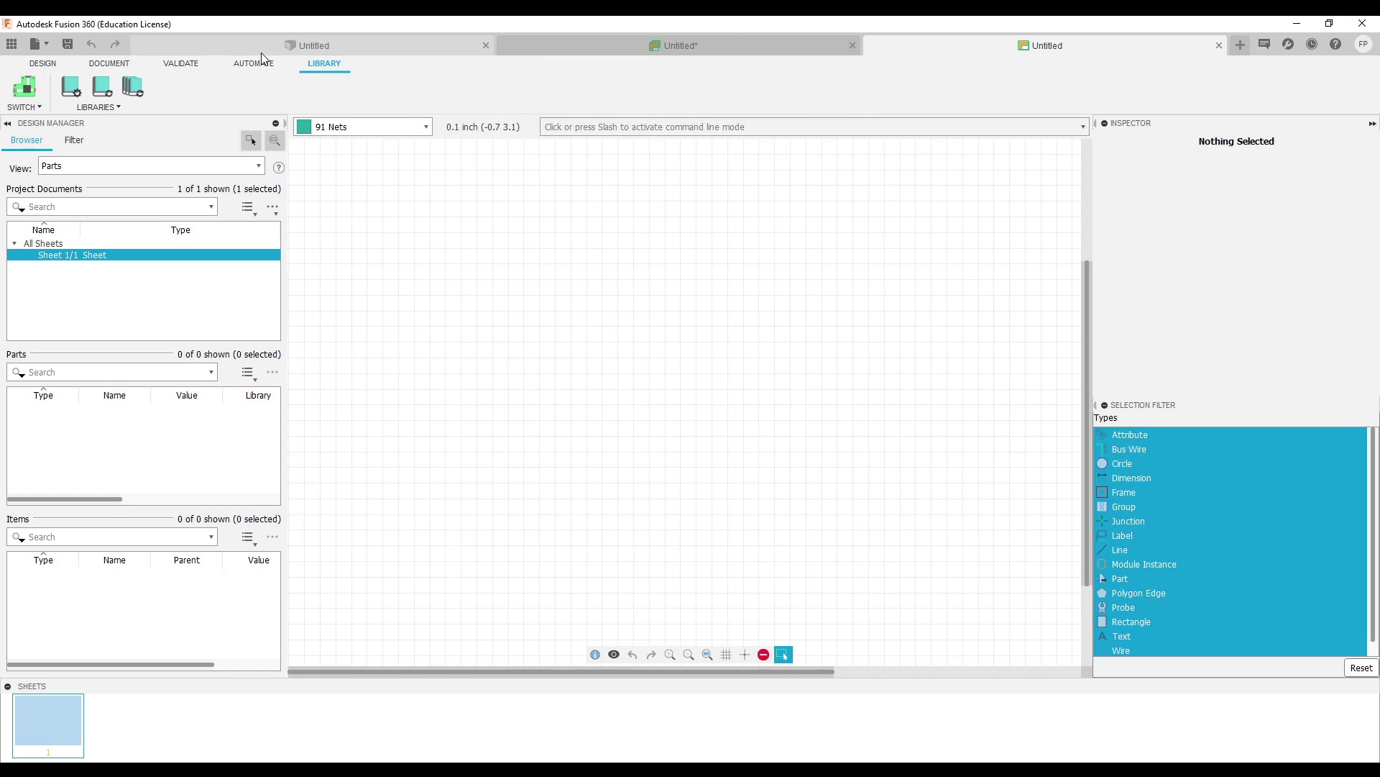
Step: Browse the Draw shapes and schematic layer list on the way to Add Part
click(178, 64)
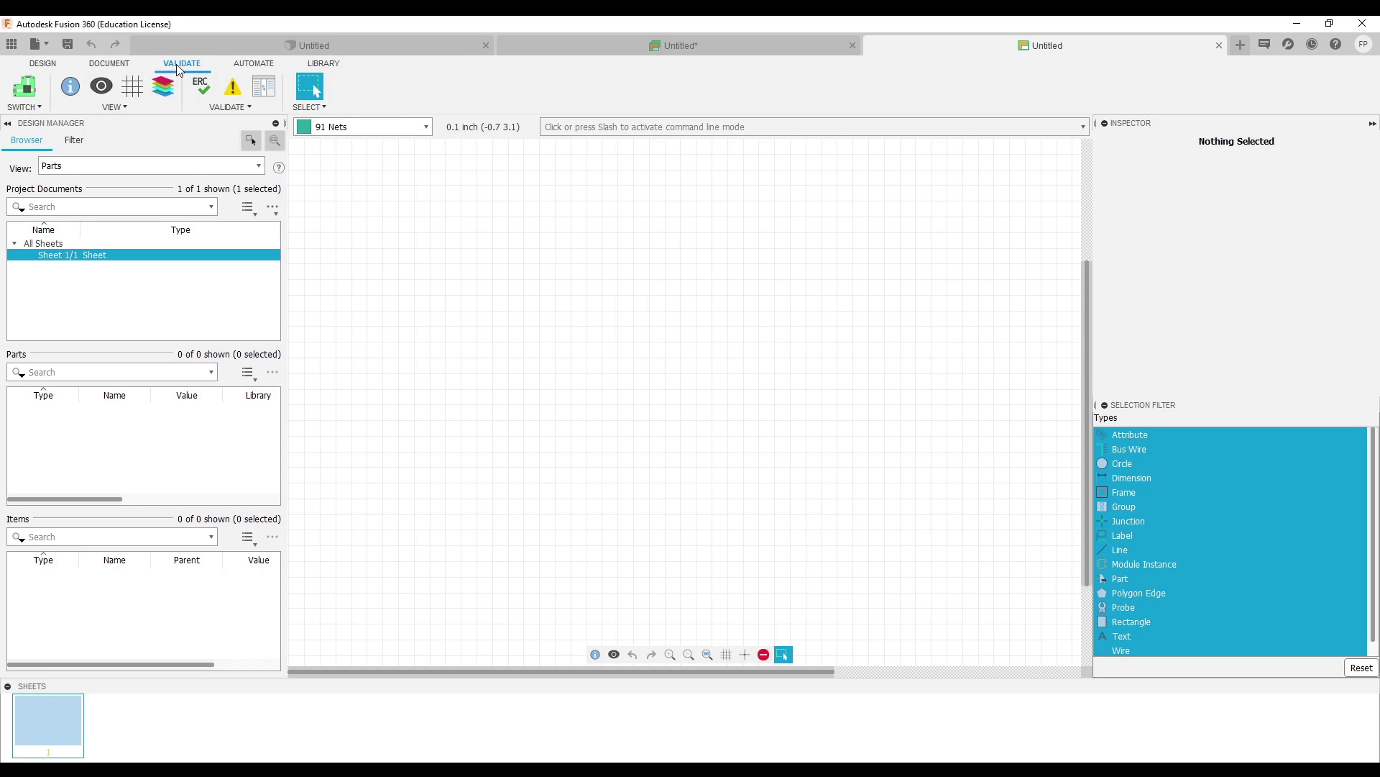
click(90, 64)
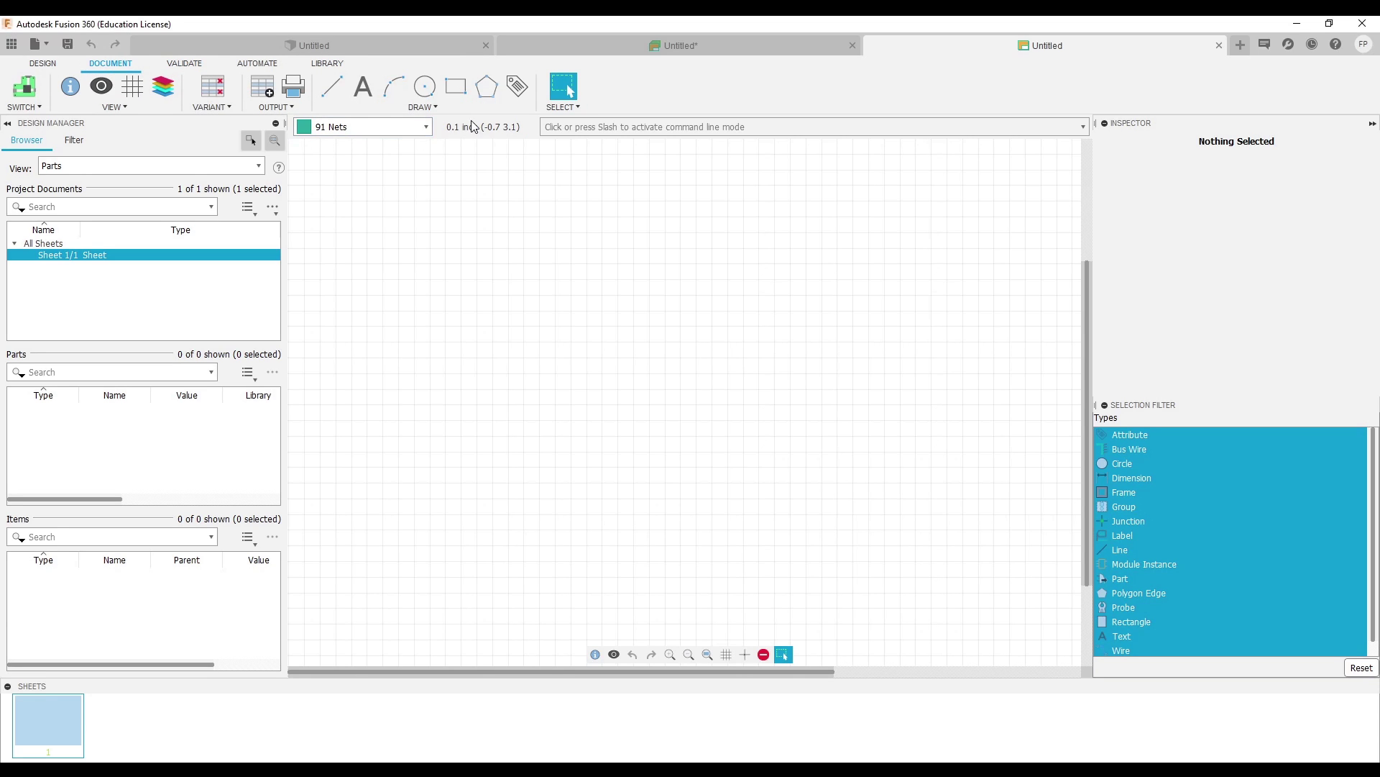
click(411, 107)
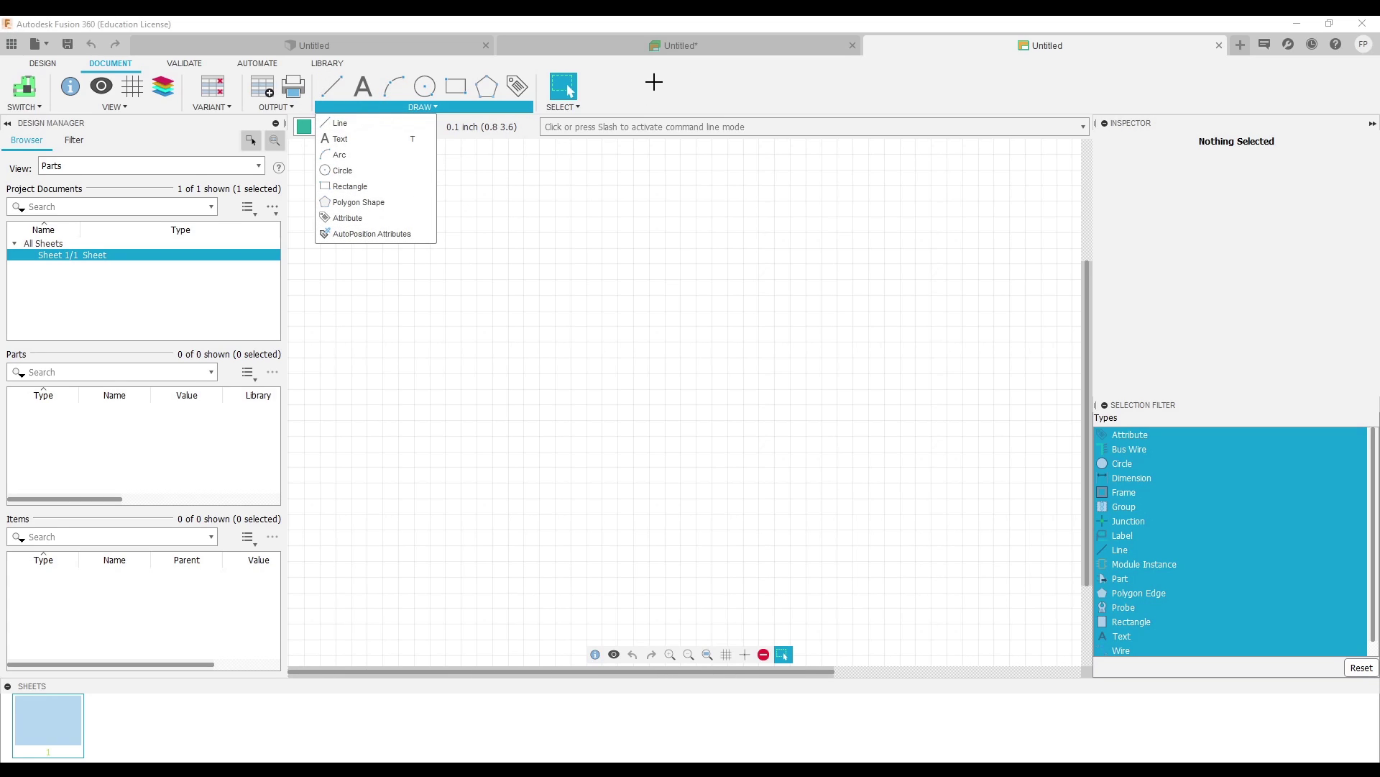
click(424, 126)
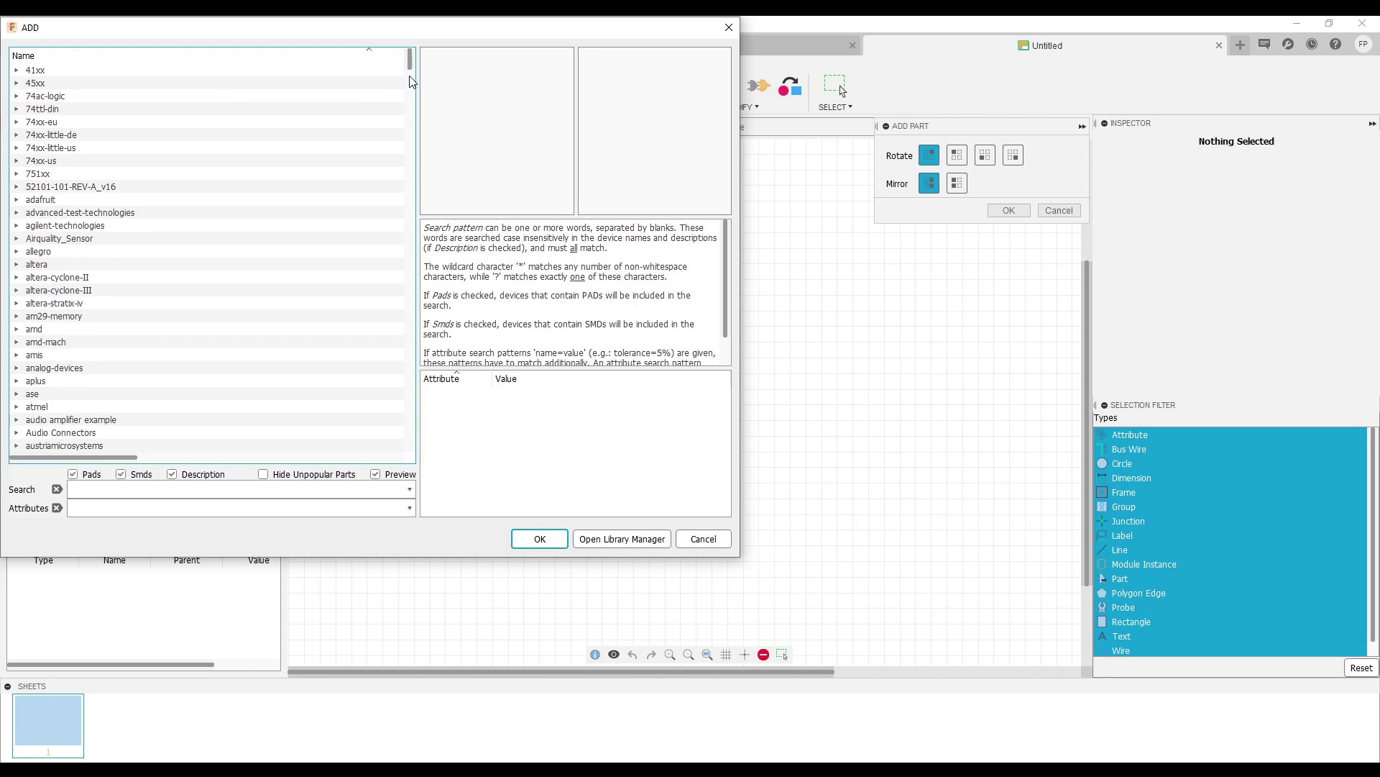
scroll(409, 72, down, 5)
scroll(411, 72, up, 5)
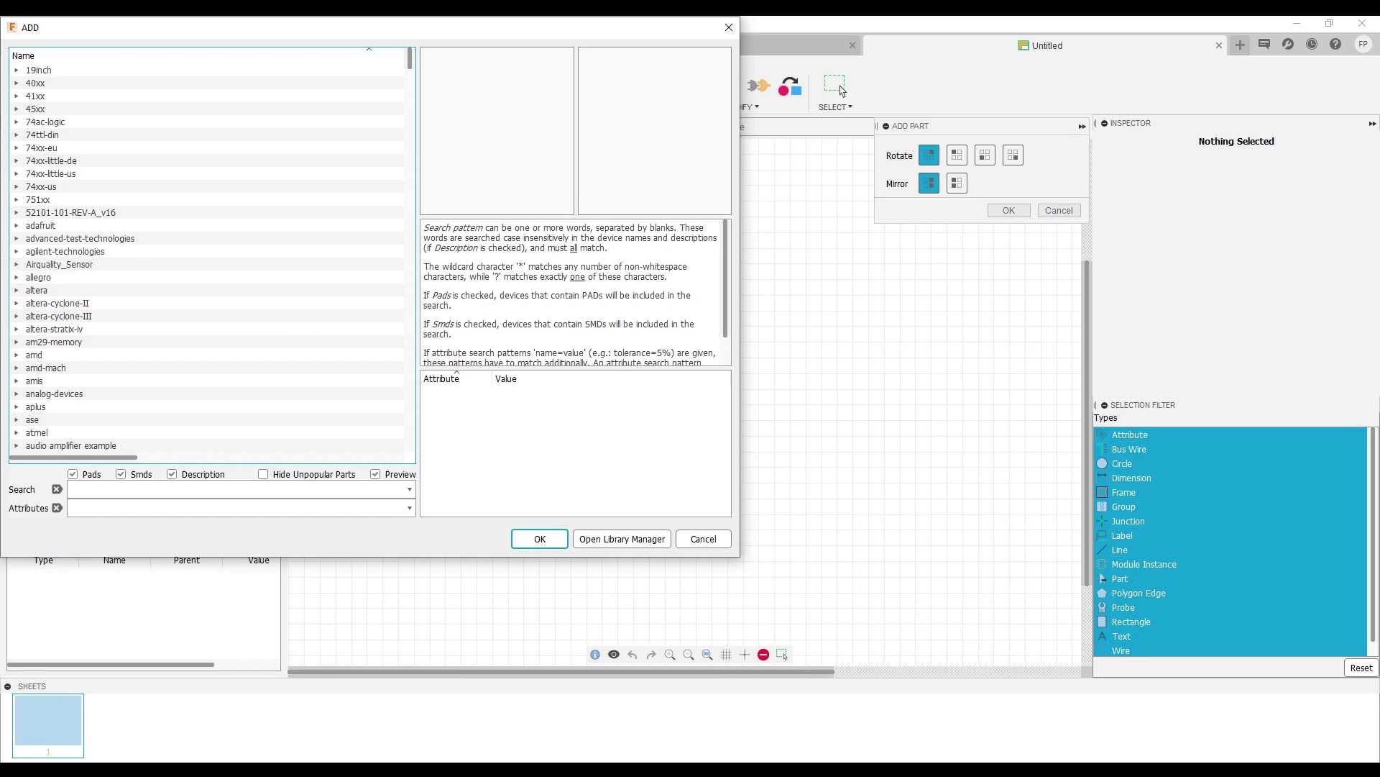
Step: View boxrgb v5.png from Downloads zoomed in Photos, then close it
key(alt+Tab)
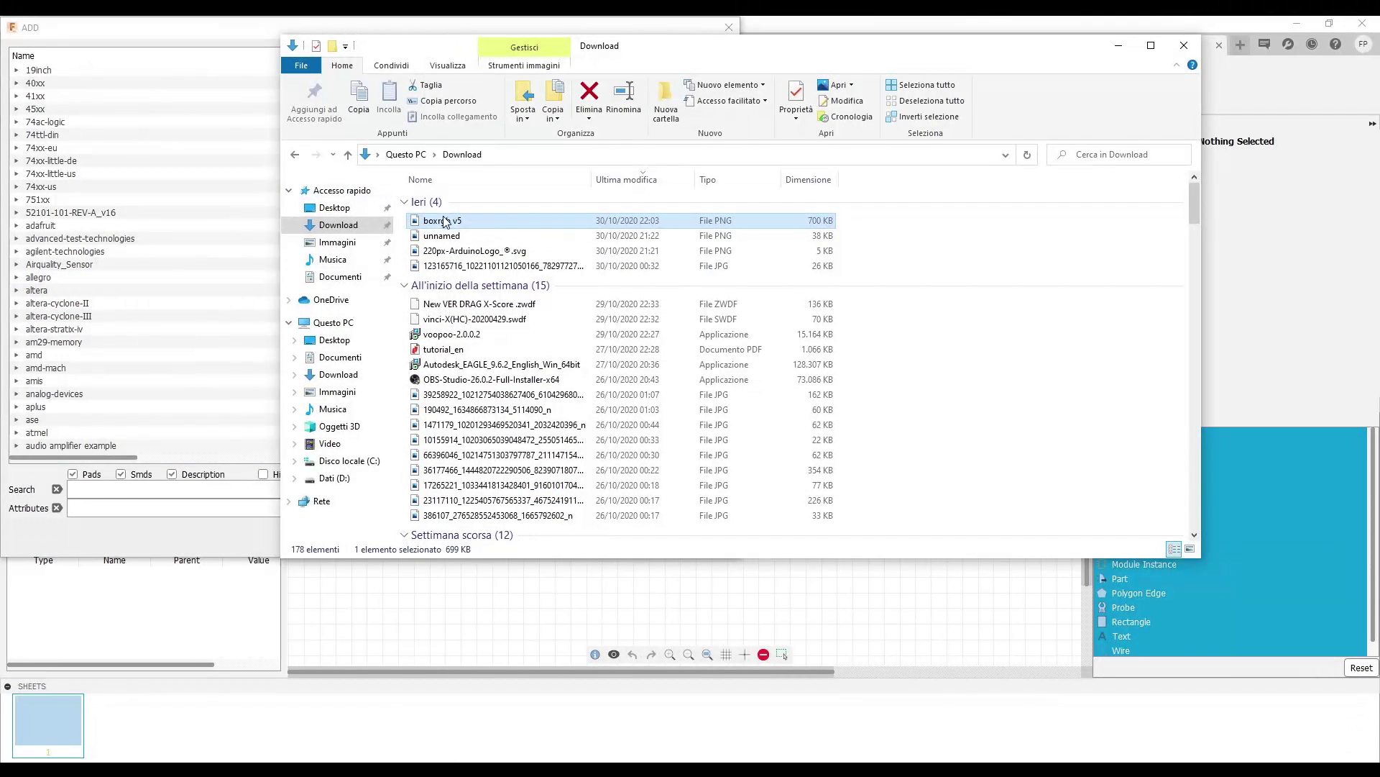
double_click(431, 225)
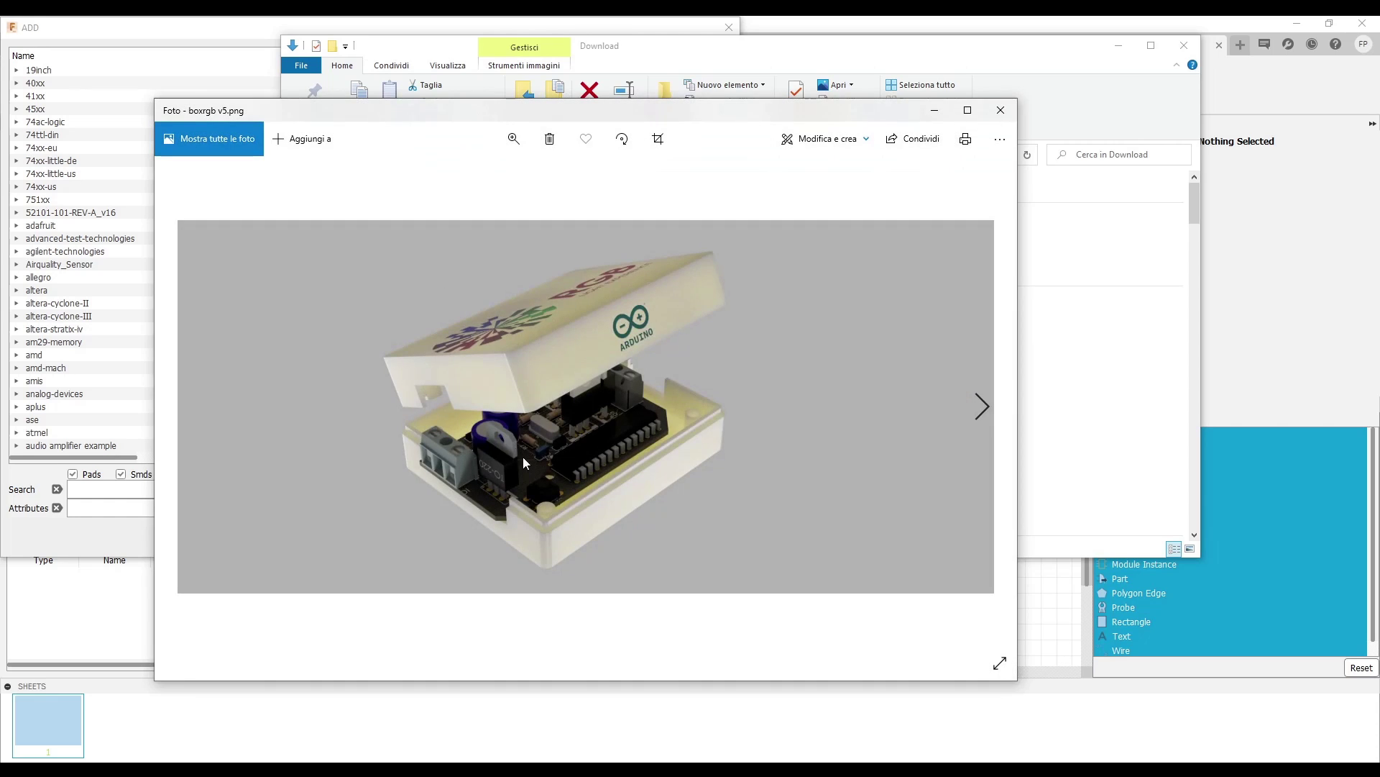
click(512, 138)
drag(447, 176, 447, 176)
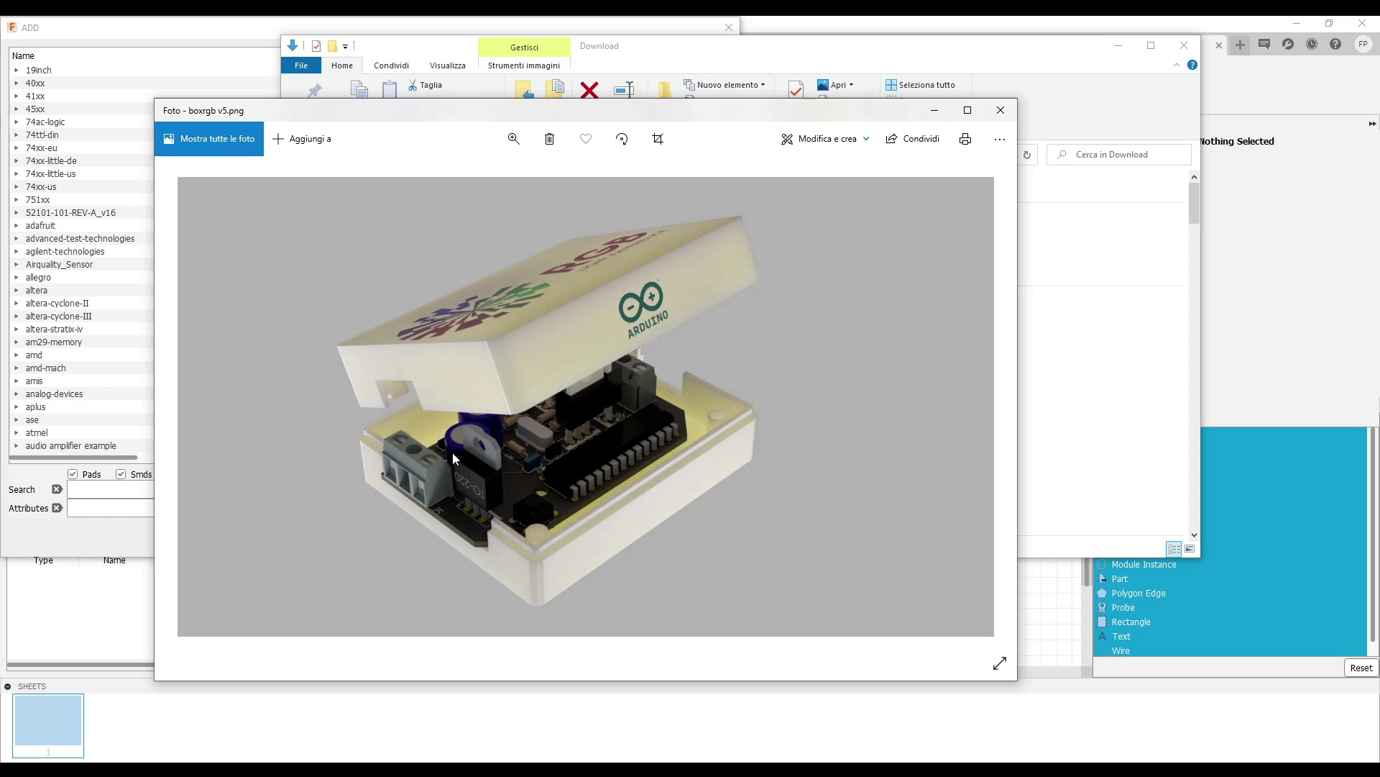
click(1001, 109)
Step: Minimize the Downloads window and scroll the ADD library list down to 'frames'
click(1113, 45)
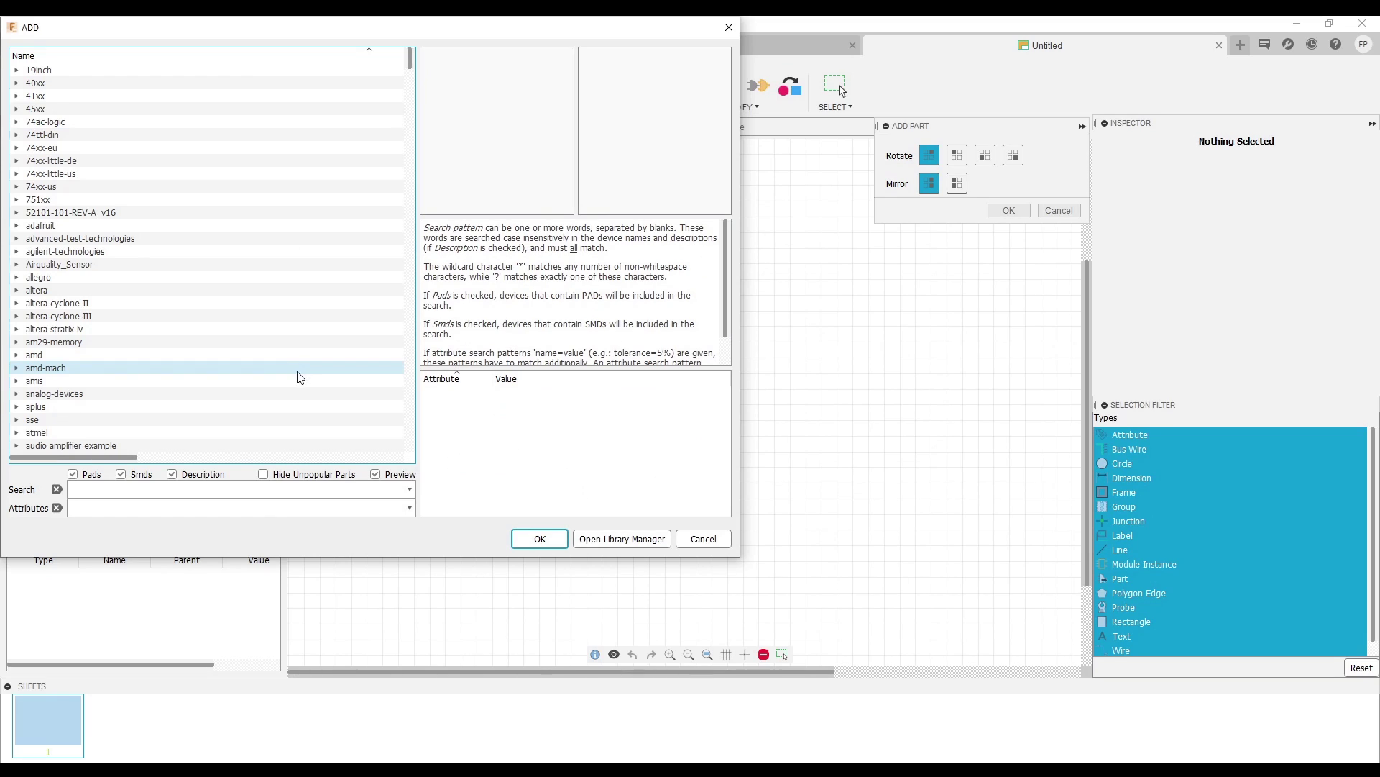
scroll(187, 325, down, 5)
scroll(192, 327, down, 5)
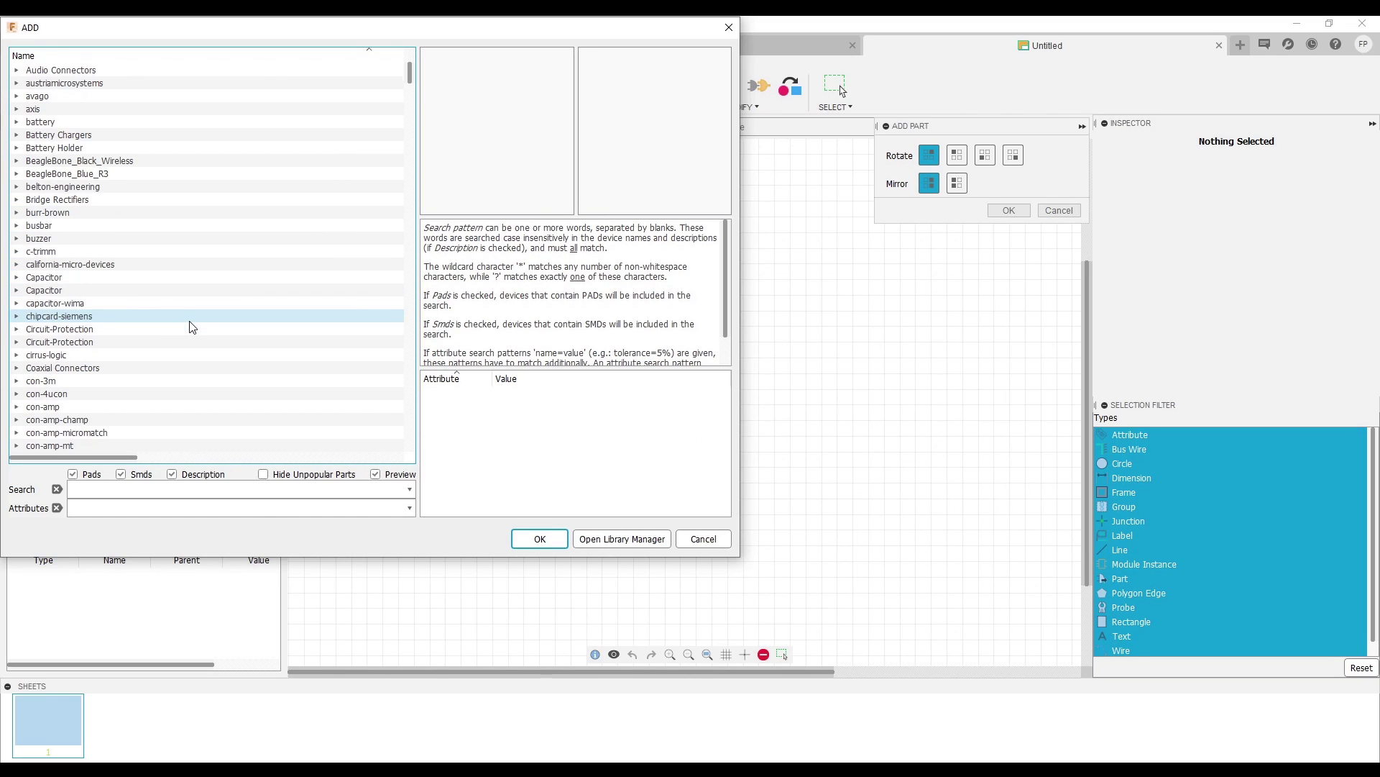
scroll(192, 327, down, 6)
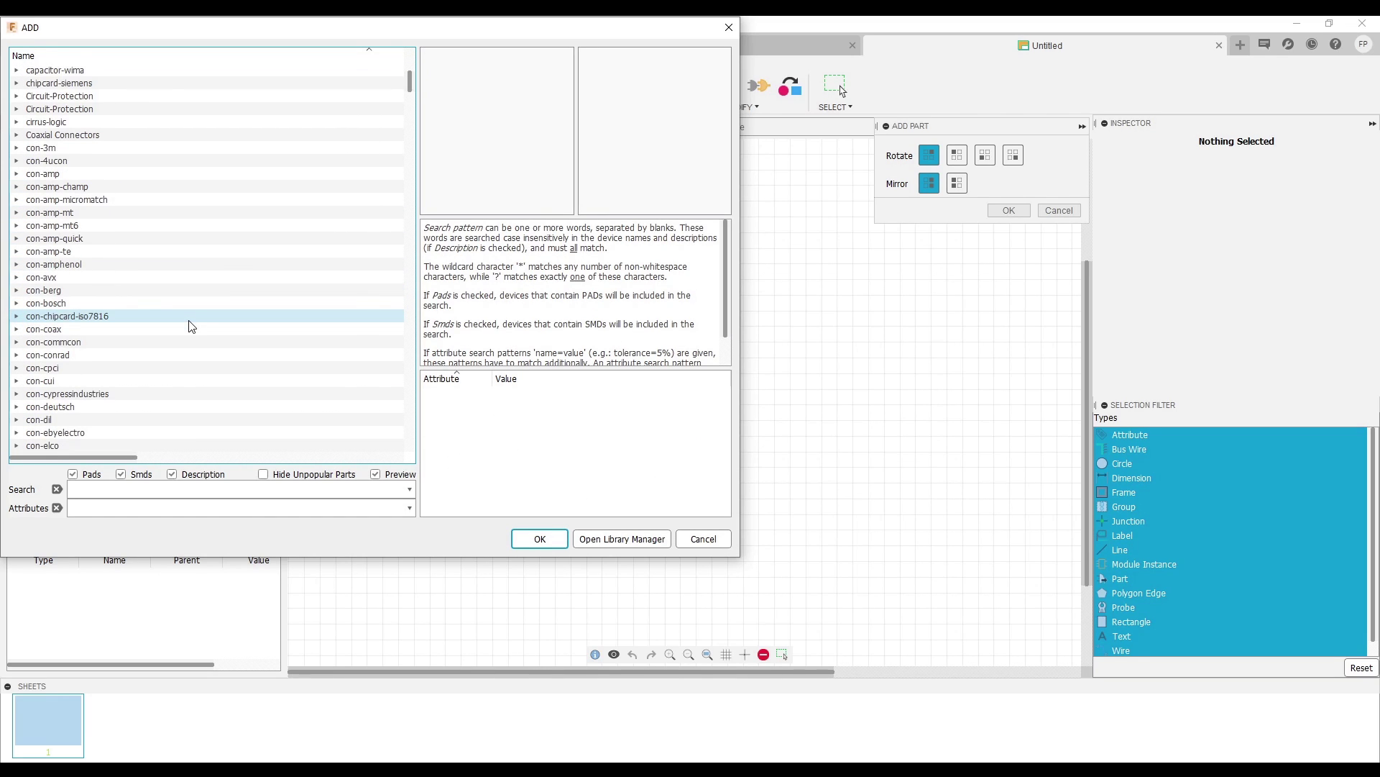
scroll(192, 327, down, 6)
scroll(192, 328, down, 5)
scroll(192, 327, down, 5)
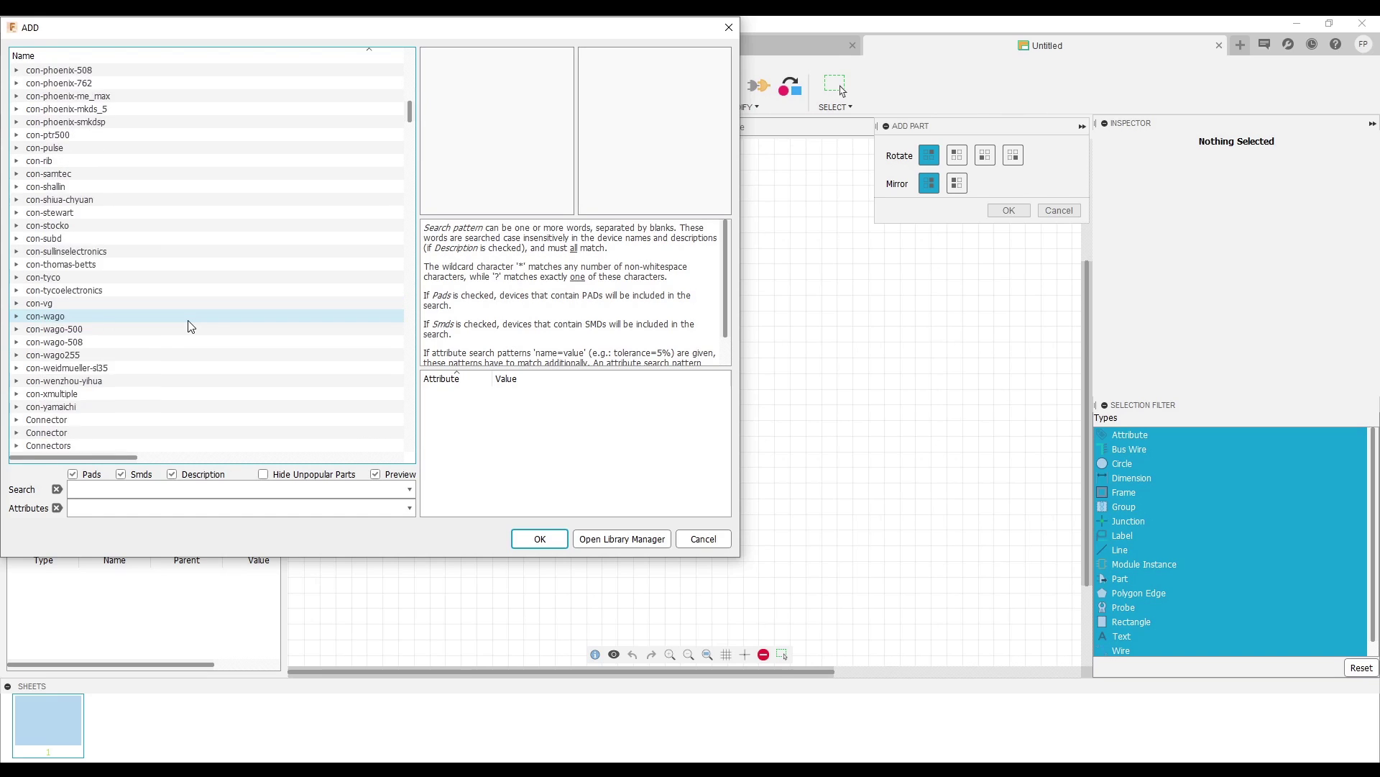
scroll(180, 327, down, 5)
scroll(177, 328, down, 5)
scroll(176, 327, down, 3)
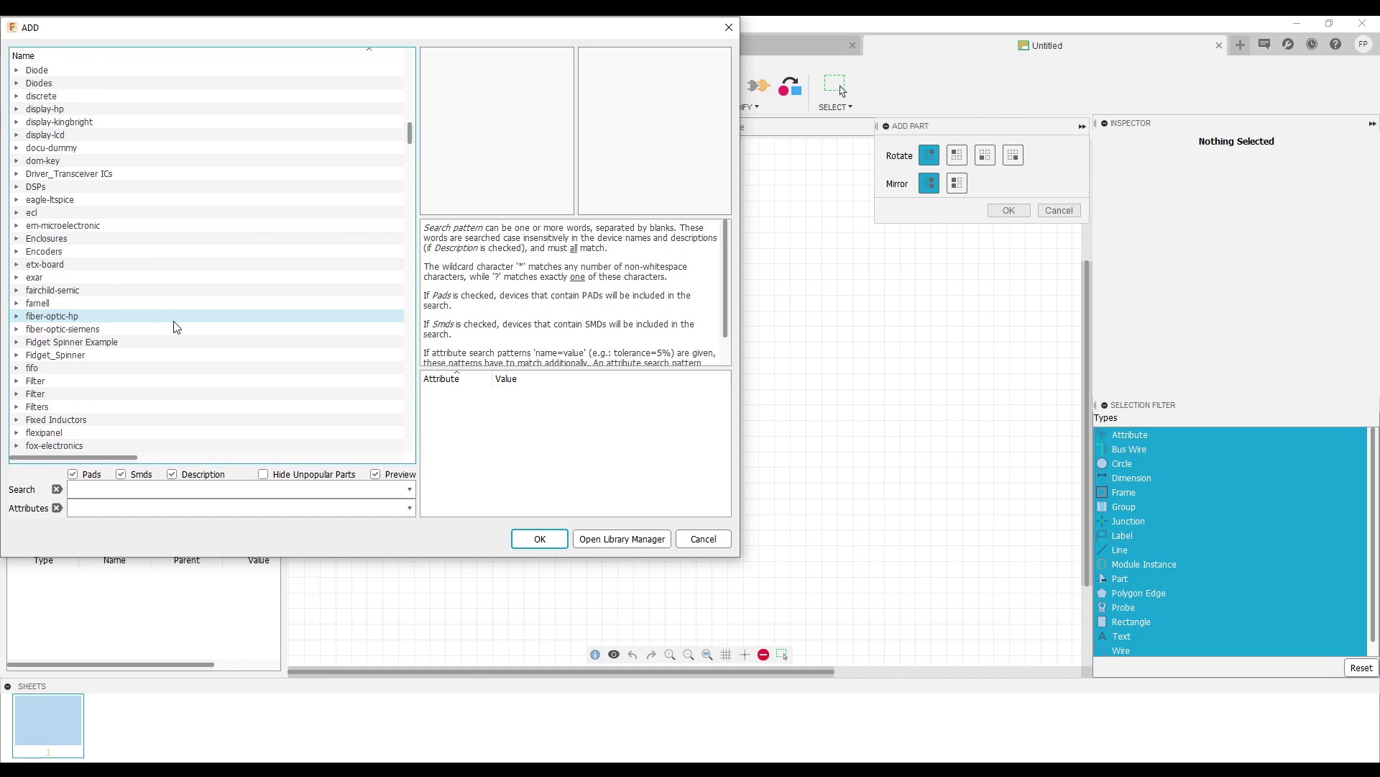
scroll(36, 400, down, 2)
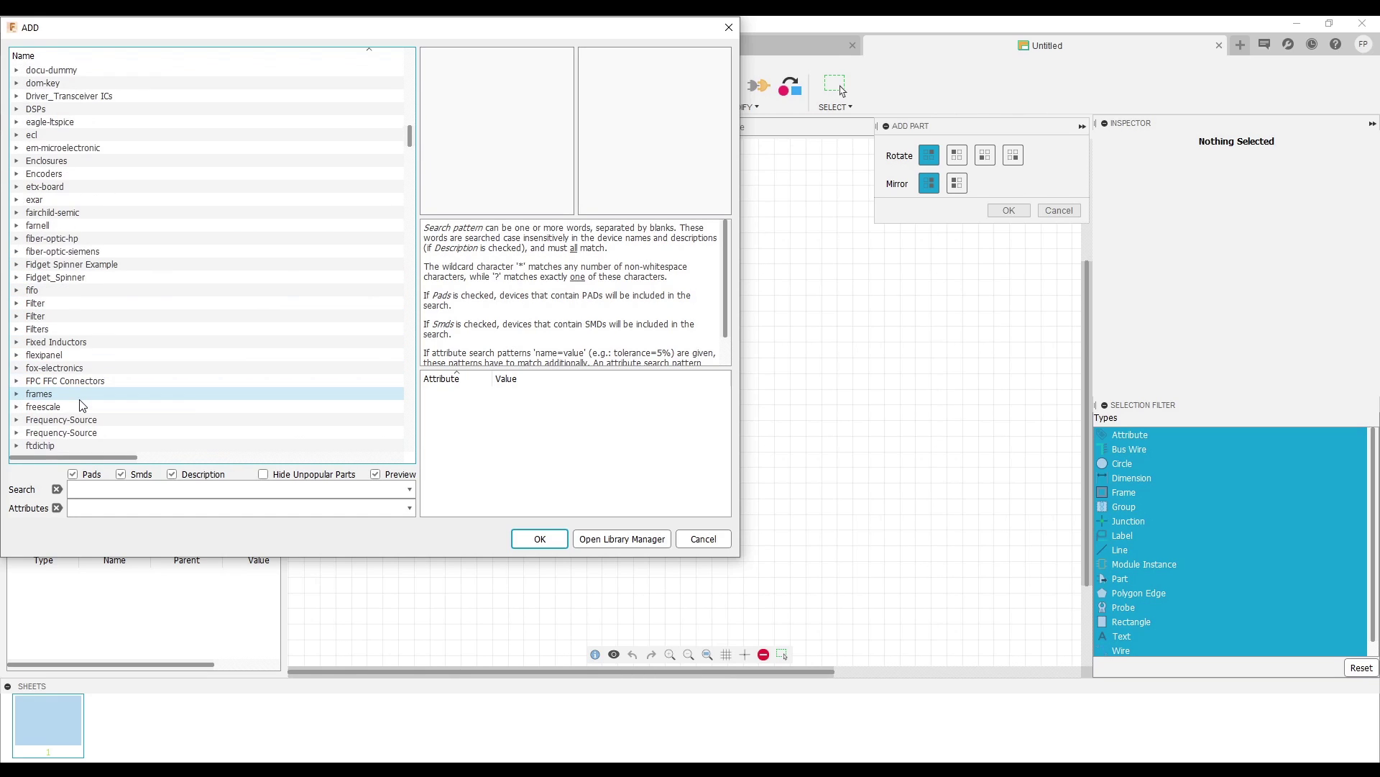
Step: Expand the frames library, preview the A3 frames, and select A4L-LOC
click(16, 398)
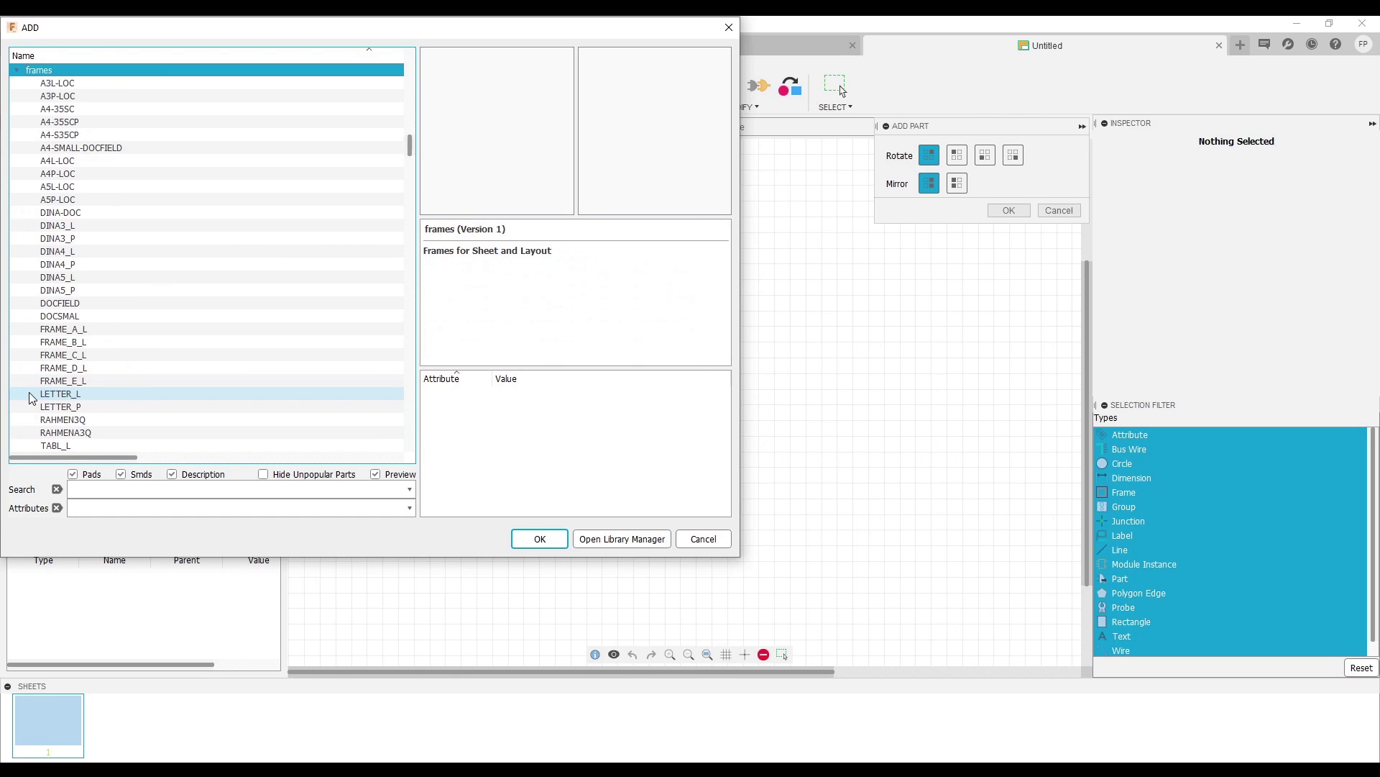
click(78, 96)
click(78, 83)
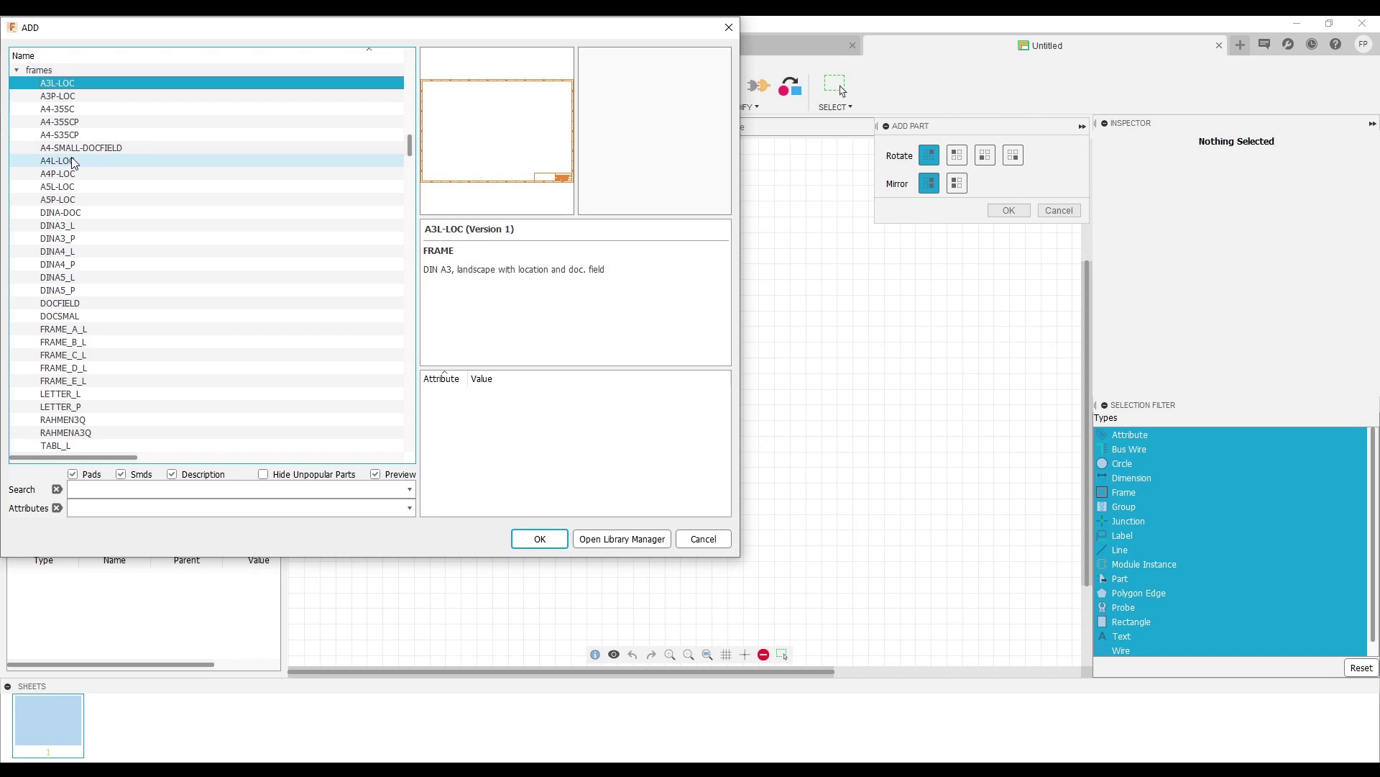
click(71, 161)
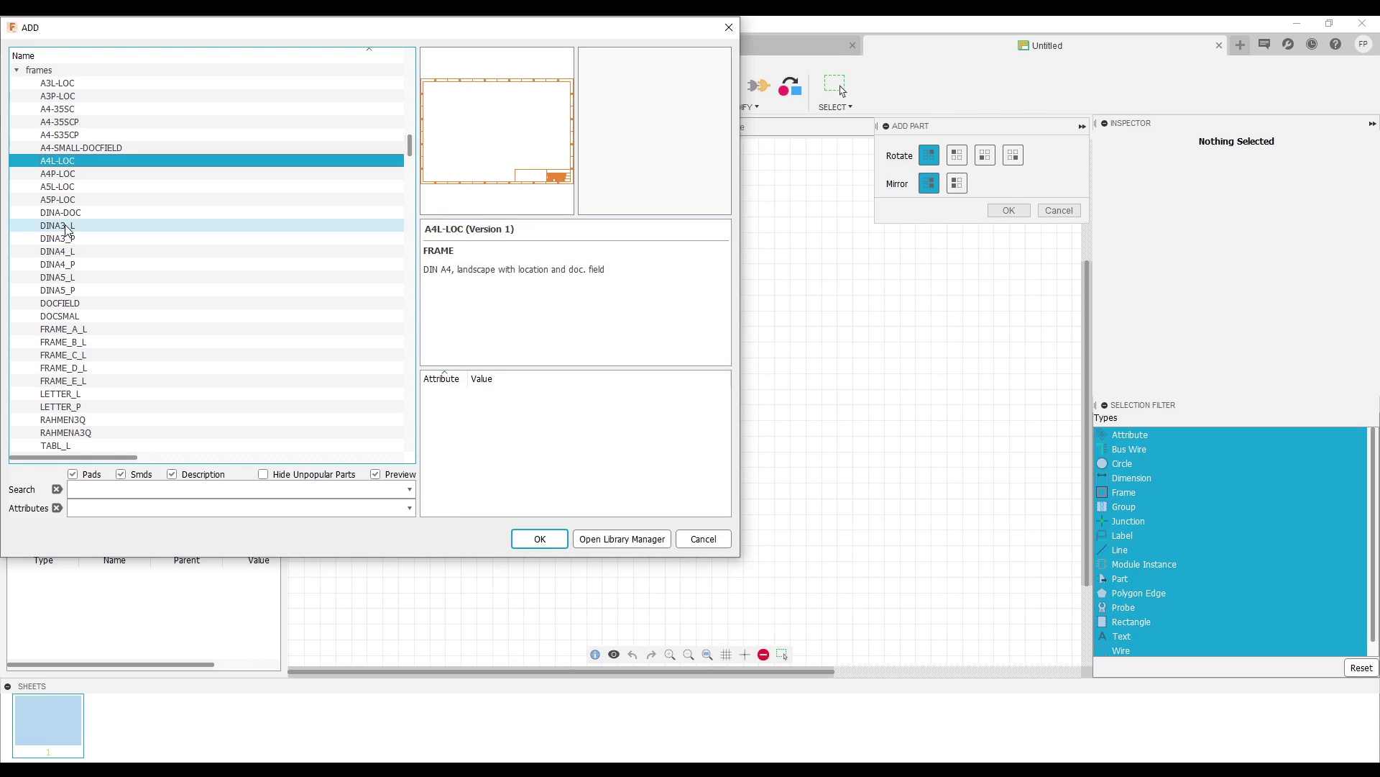
scroll(172, 264, down, 7)
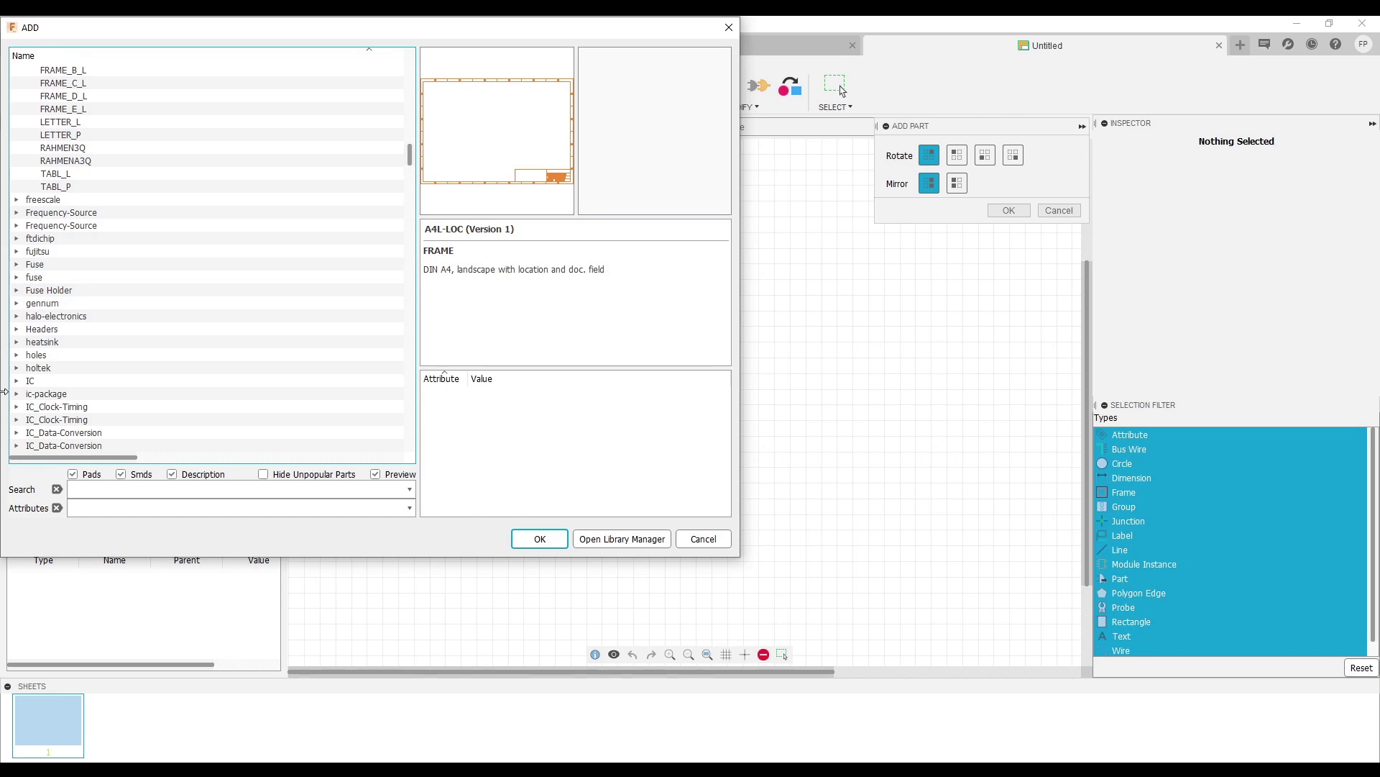
scroll(125, 348, down, 4)
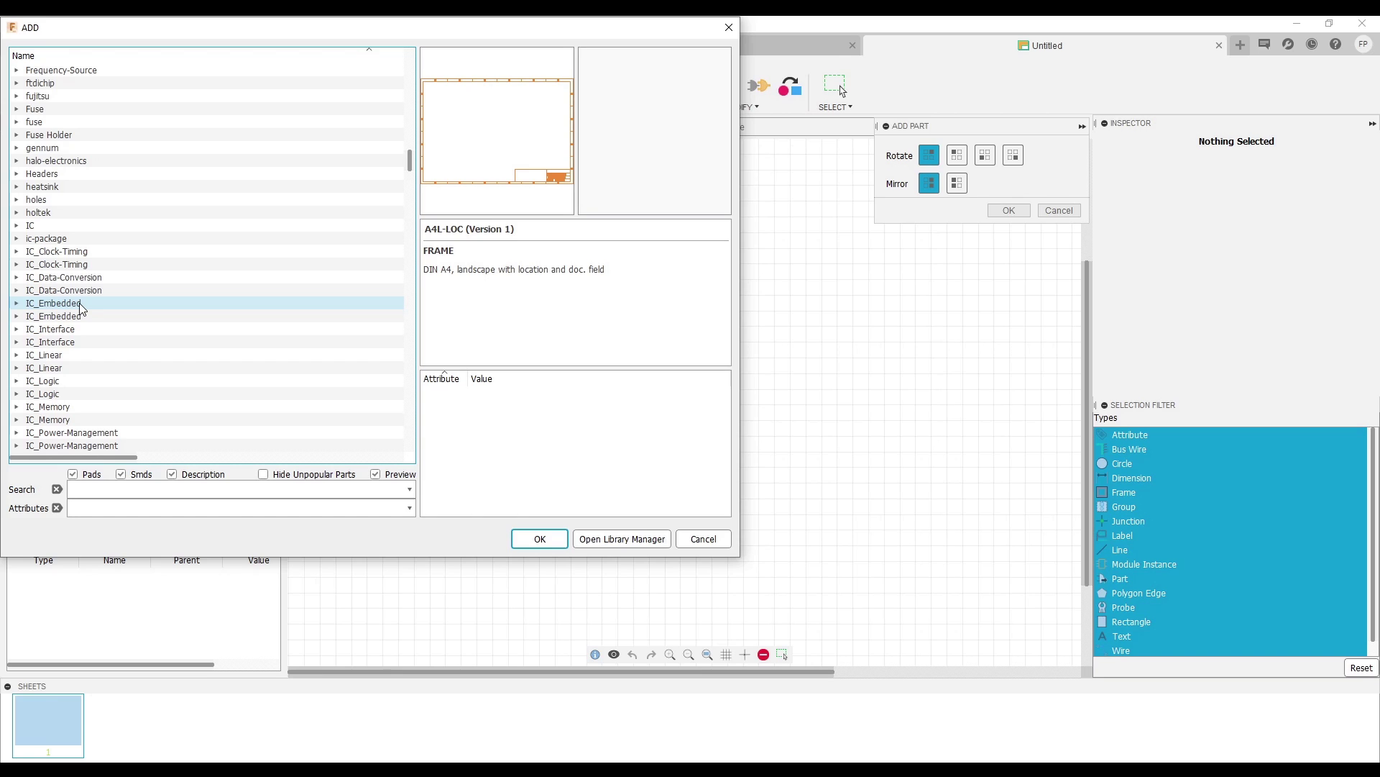
scroll(138, 309, up, 2)
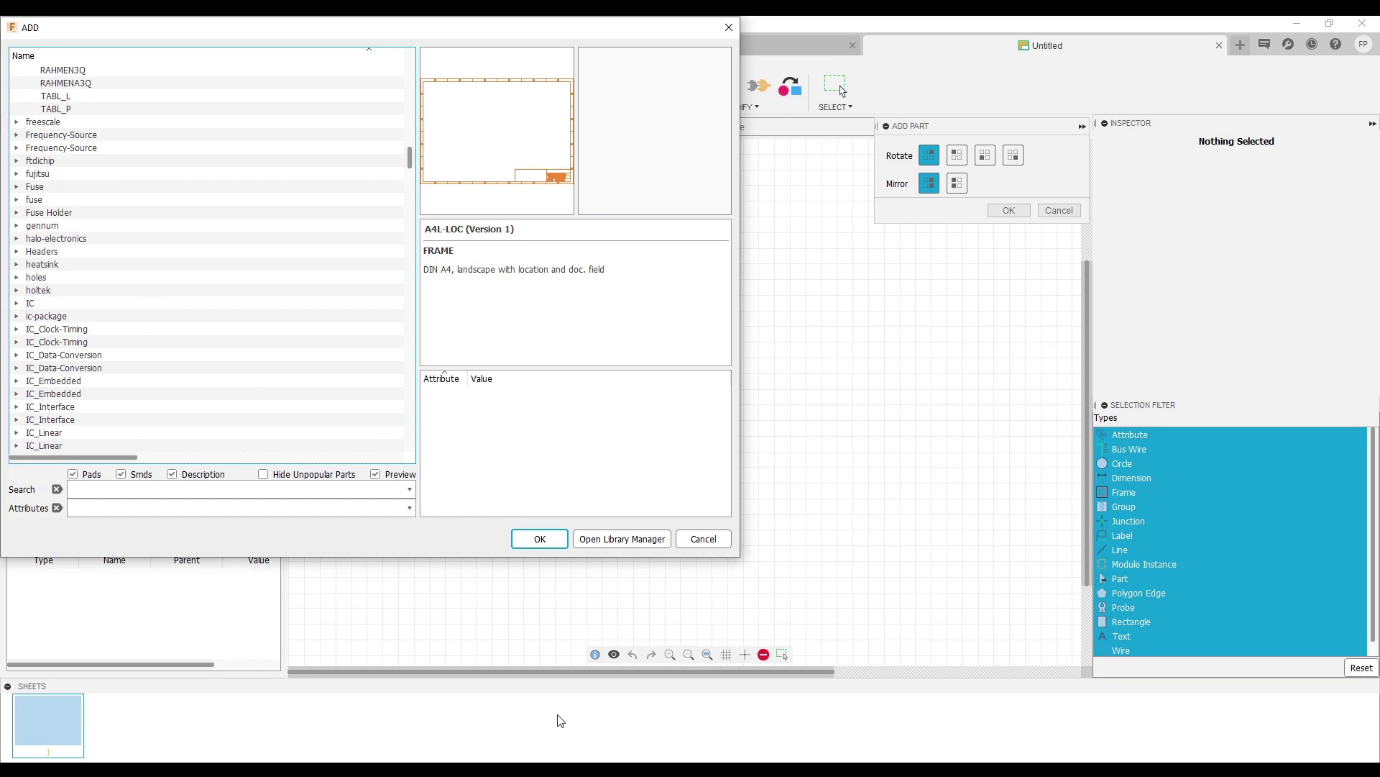
Step: Confirm A4L-LOC and drop a single copy onto the sheet
click(527, 540)
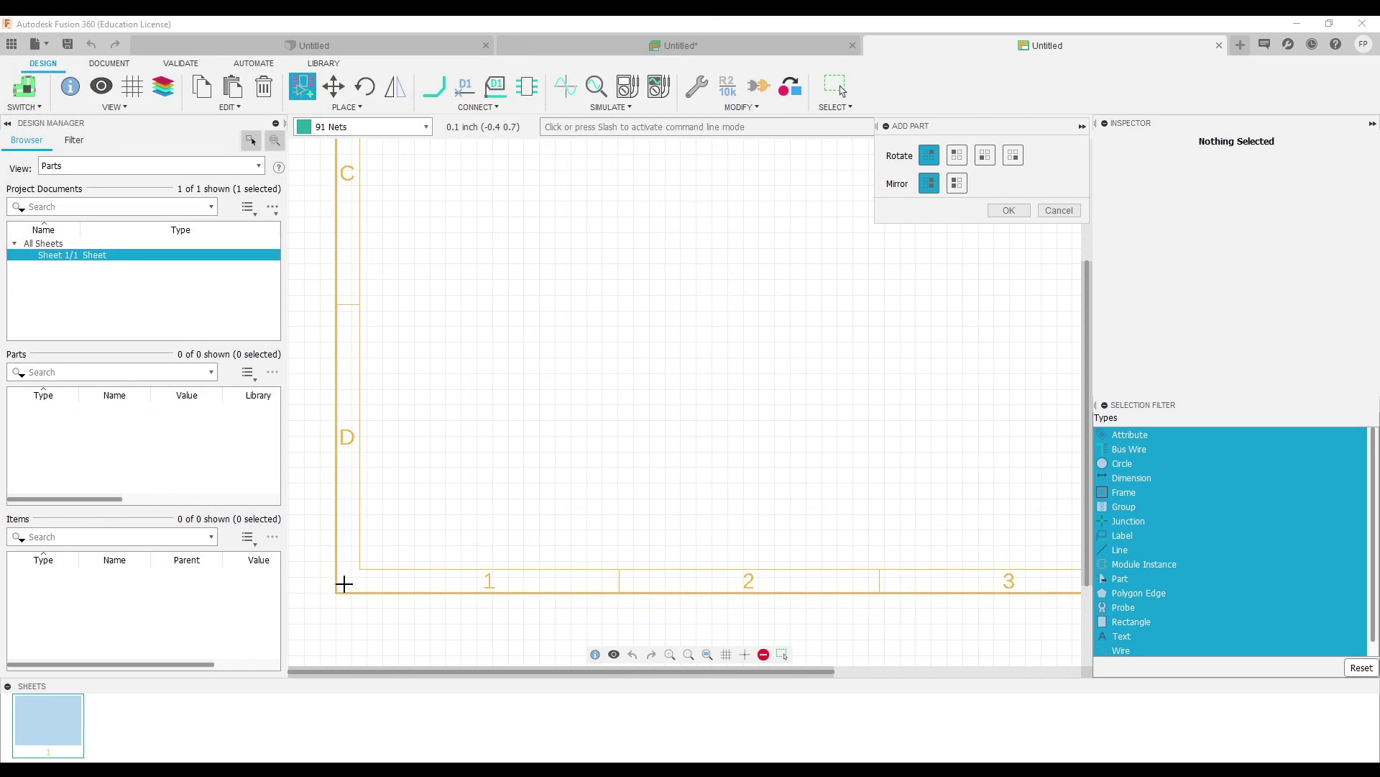
scroll(304, 611, down, 5)
click(375, 553)
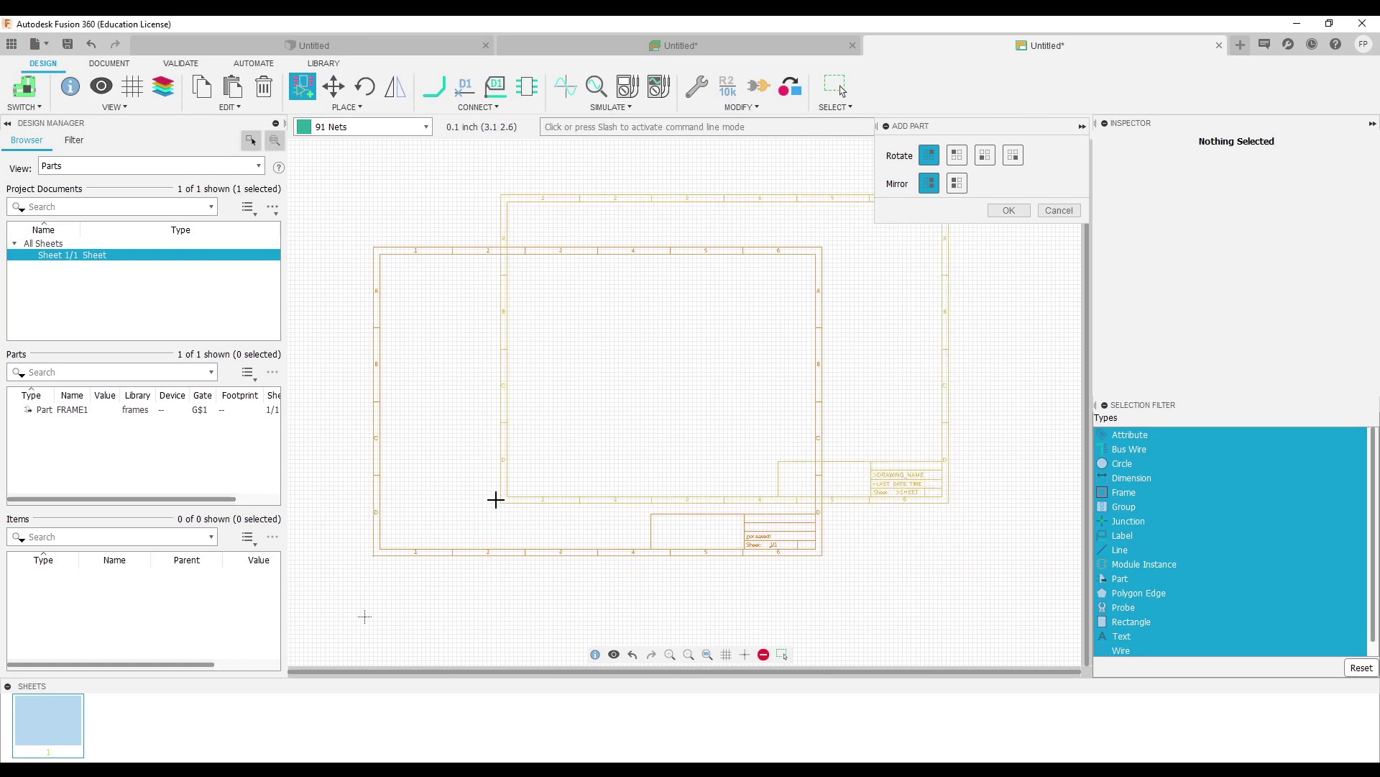
key(Escape)
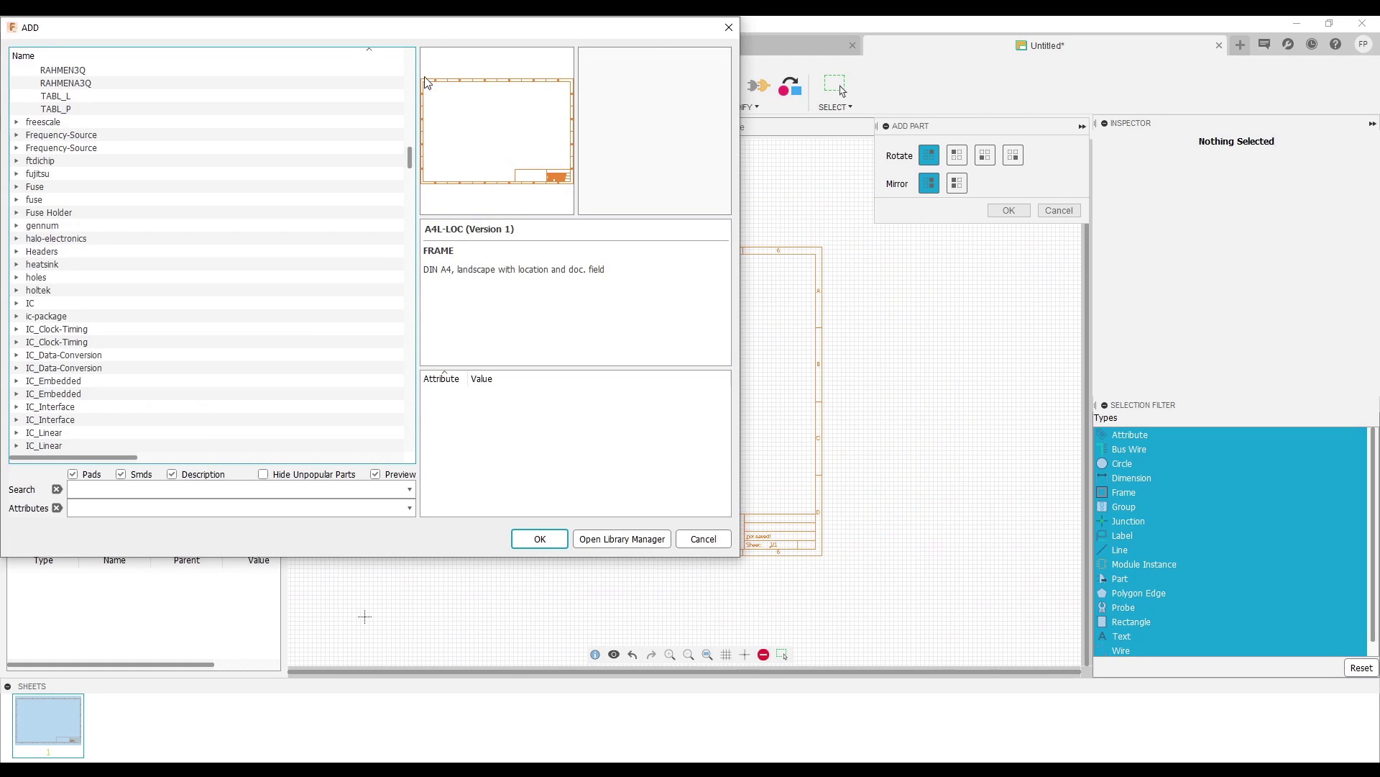
Step: Move the ADD dialog aside and search the libraries for 'supp' to list supply1
mouse_move(449, 34)
mouse_down()
mouse_move(551, 80)
mouse_move(913, 65)
mouse_up()
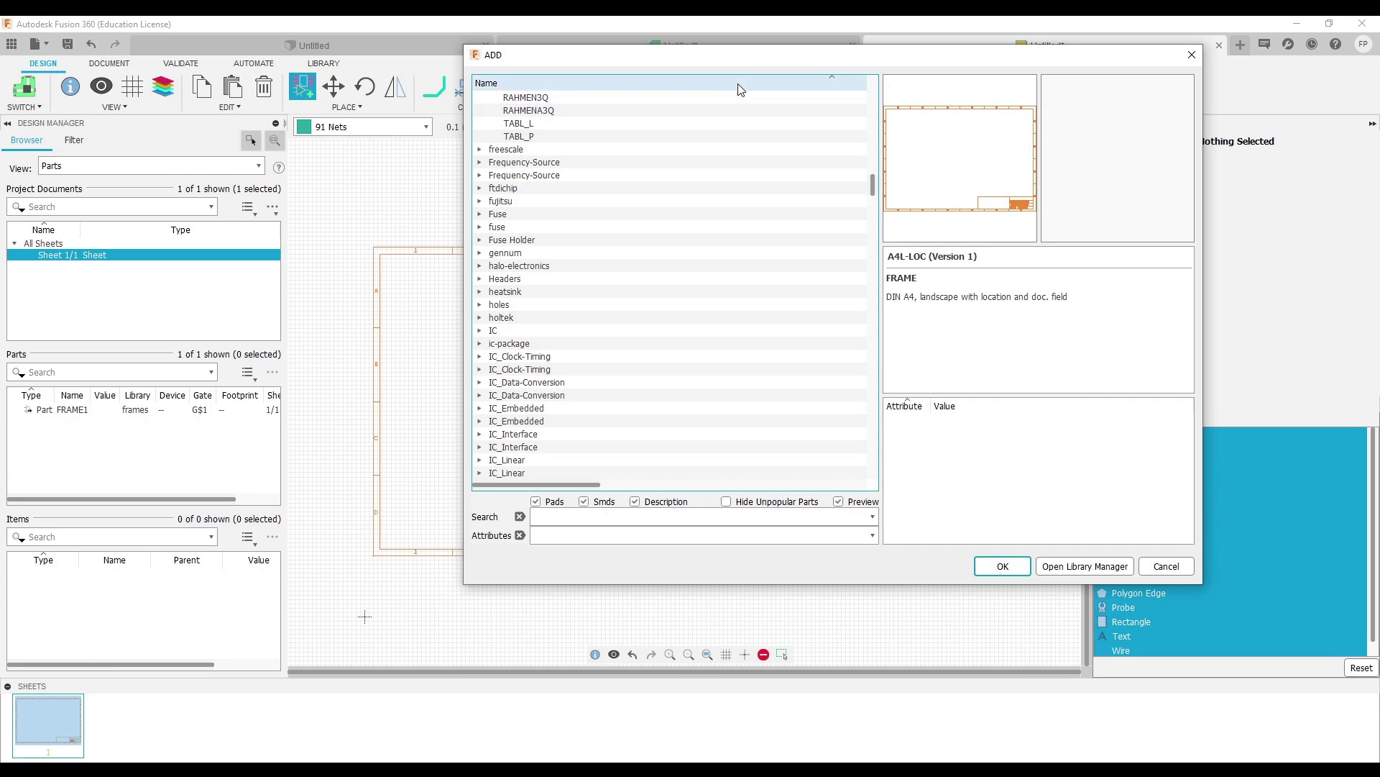
drag(752, 55, 593, 75)
drag(717, 212, 715, 489)
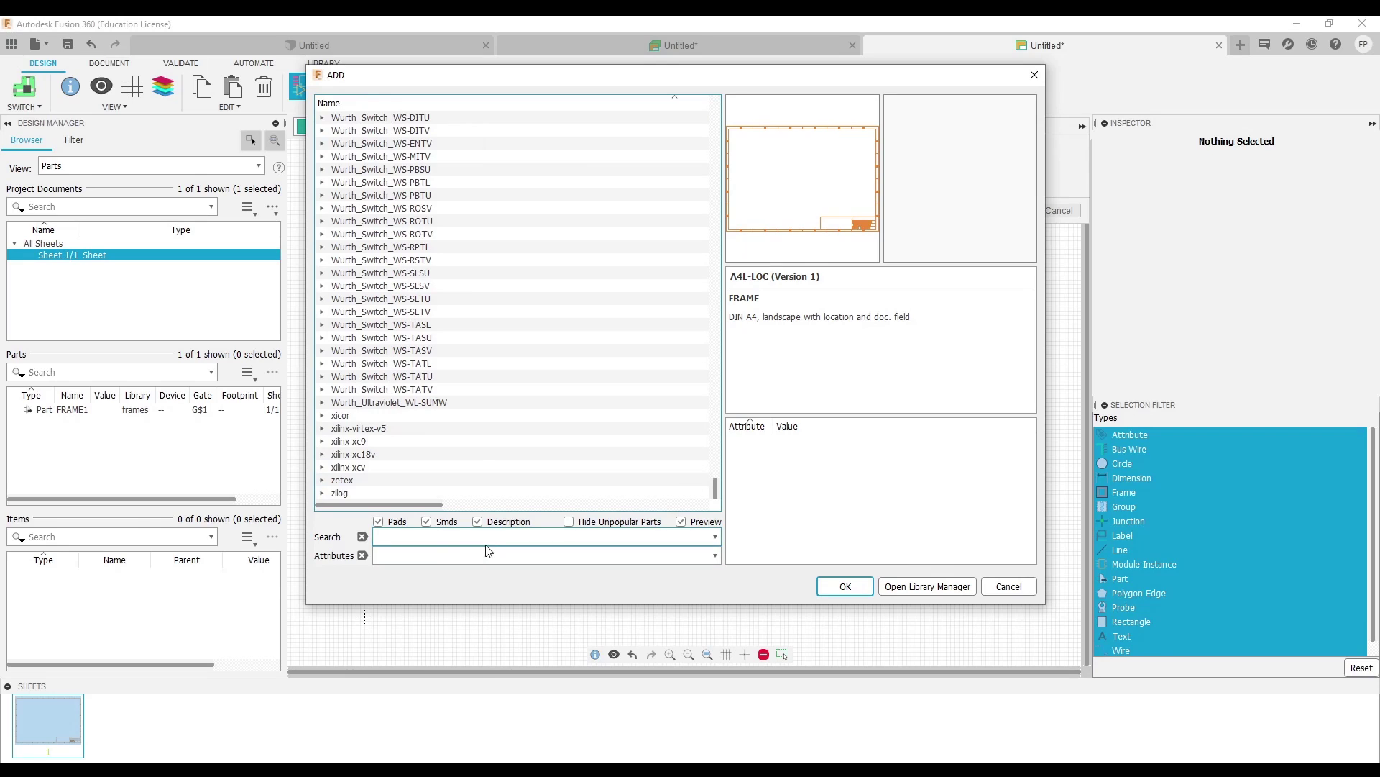
click(482, 543)
text(SUPP)
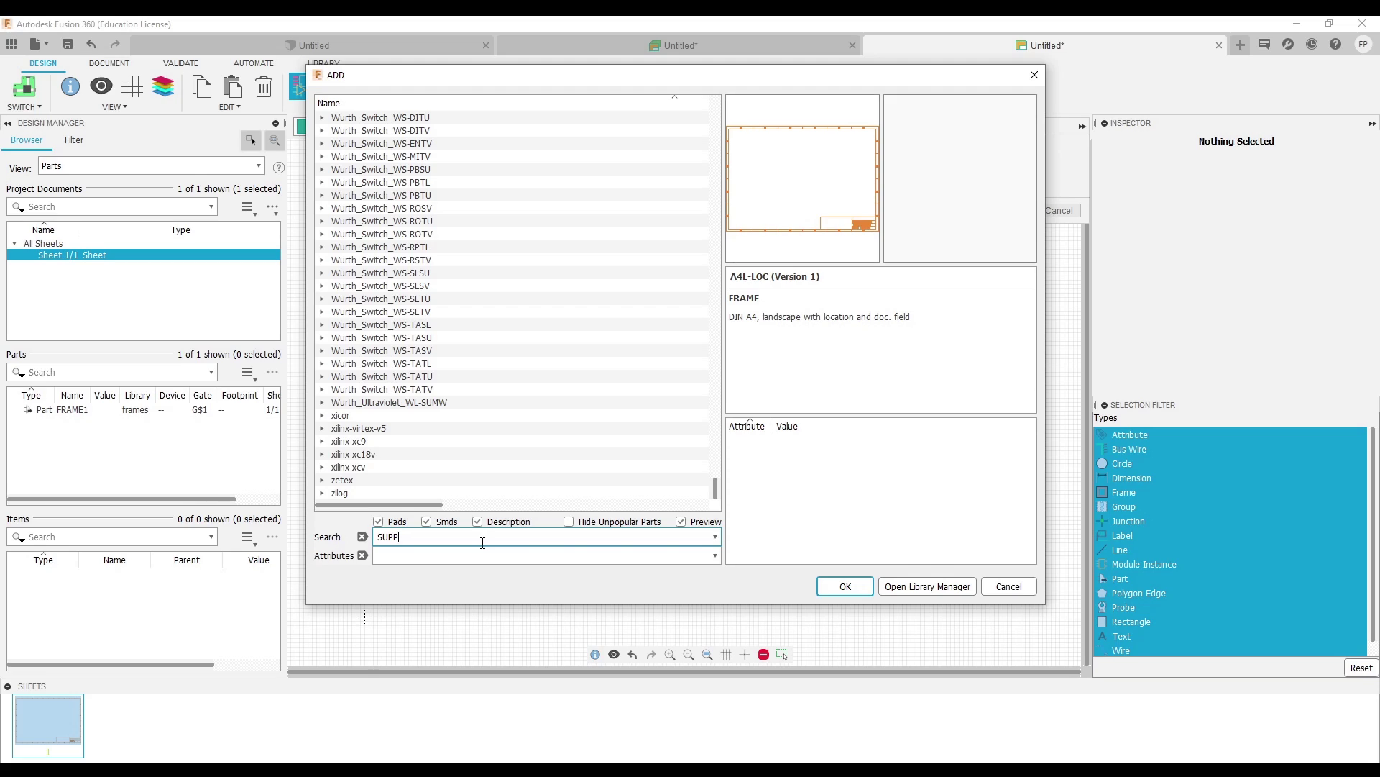
key(BackSpace)
key(BackSpace)
text(pp)
key(Return)
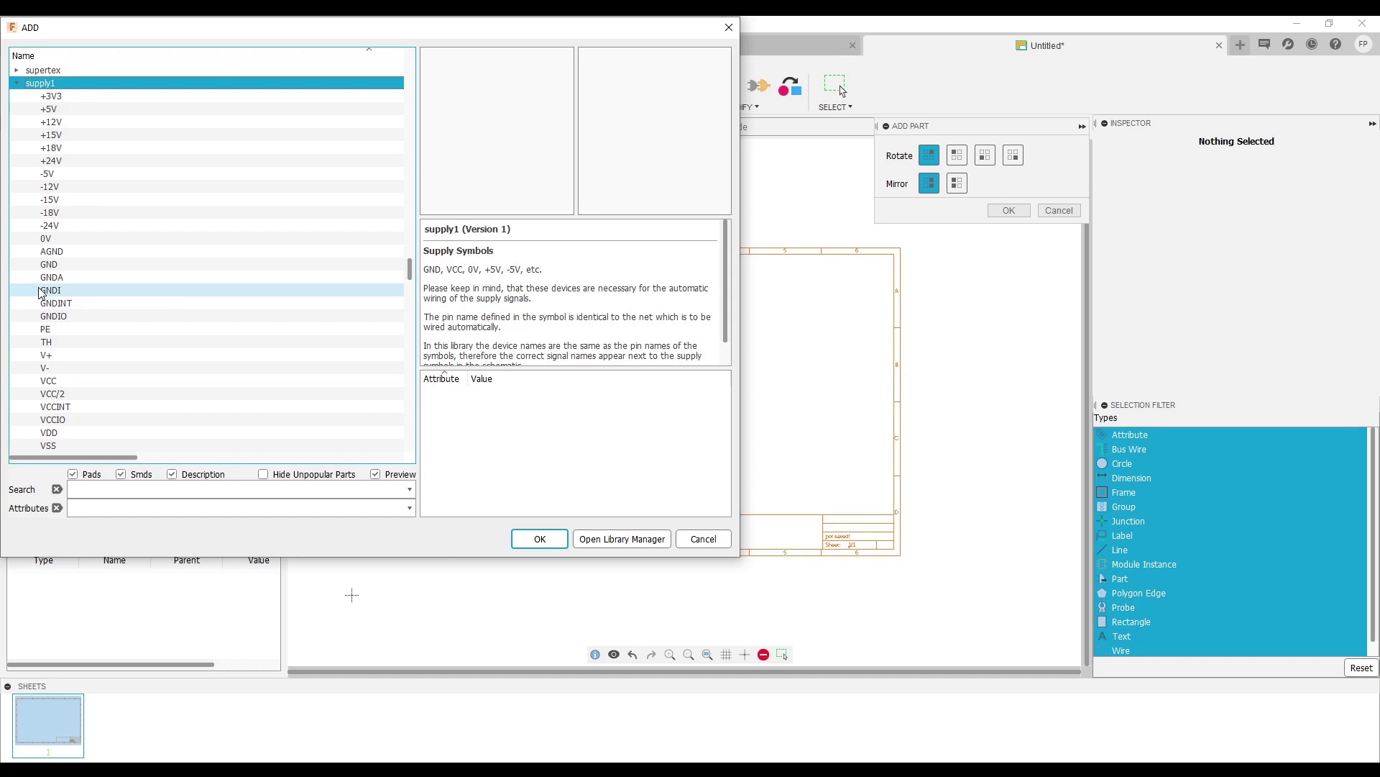
Step: Preview the VCC and +5V symbols in supply1, then select VCC
drag(129, 32, 193, 57)
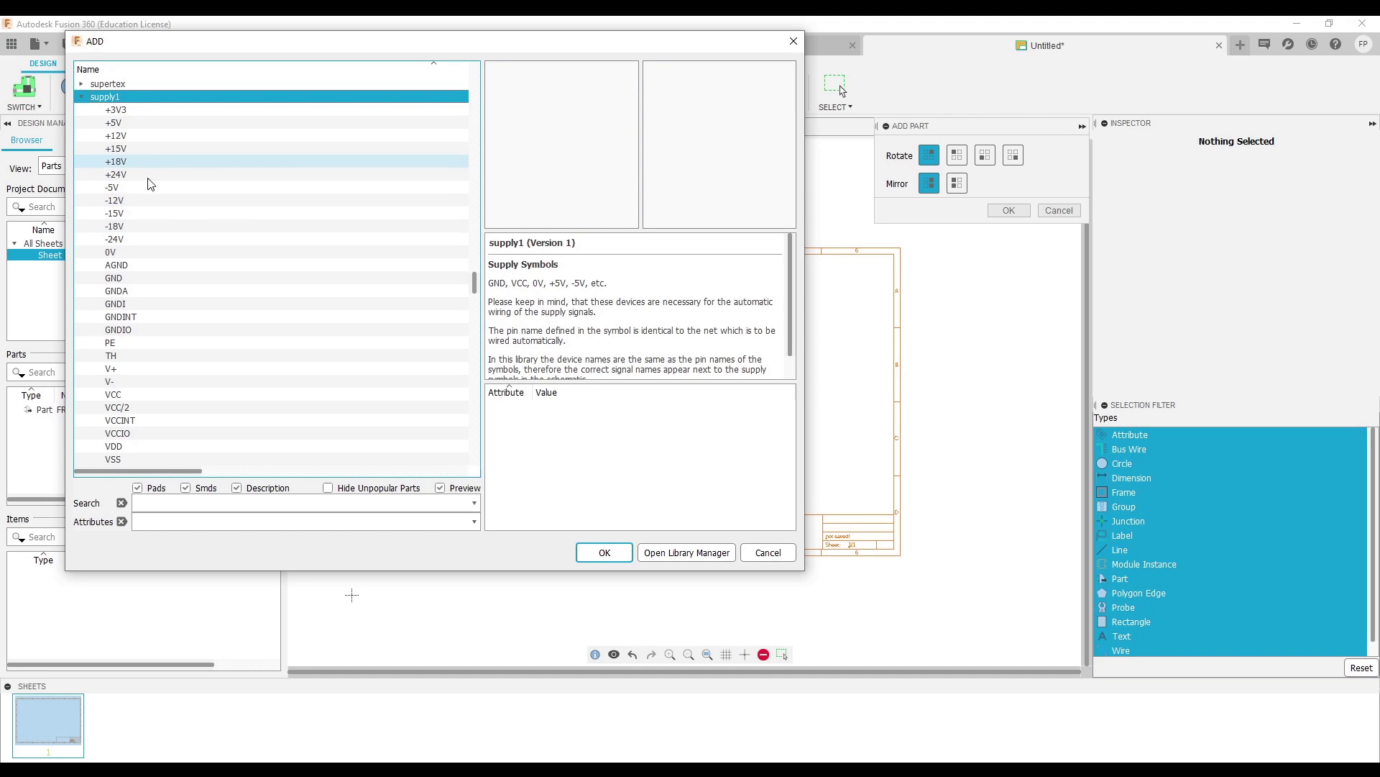
click(132, 404)
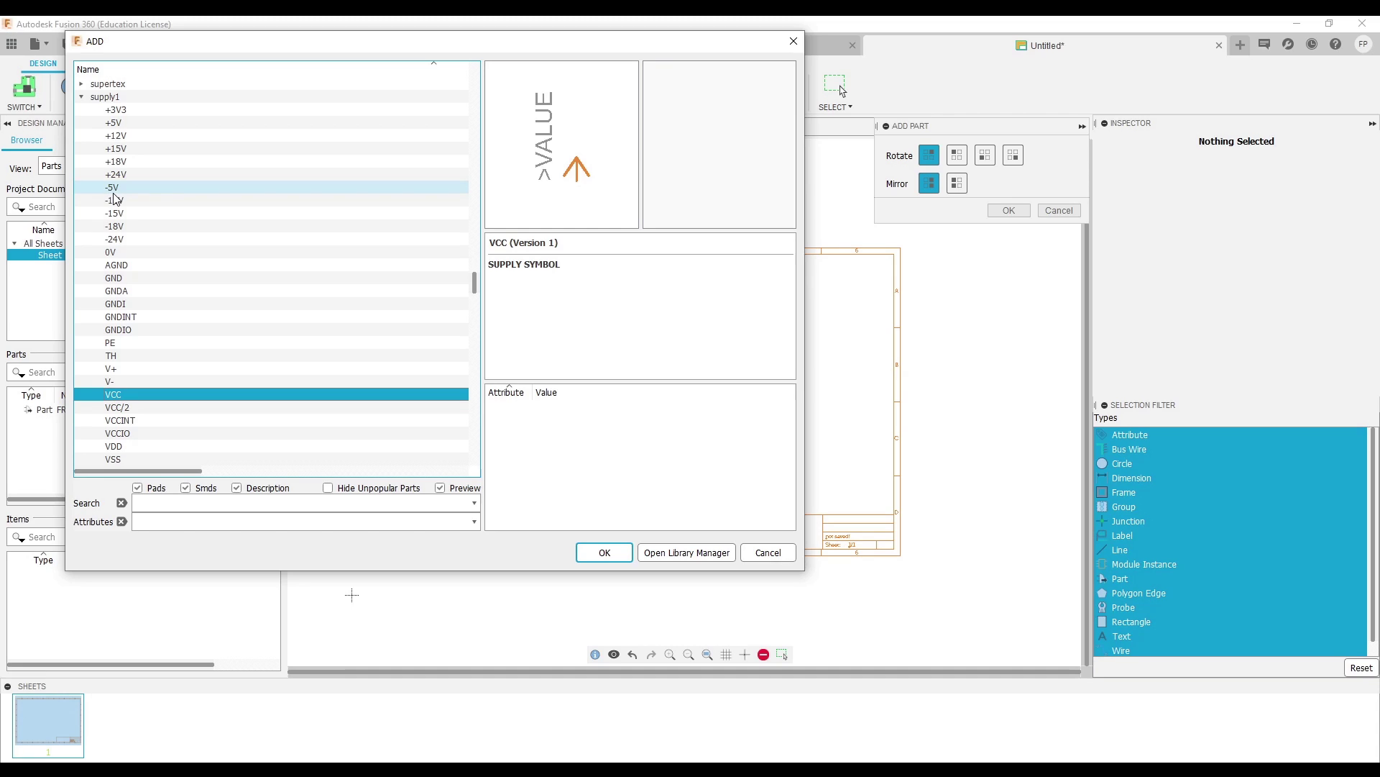
click(116, 124)
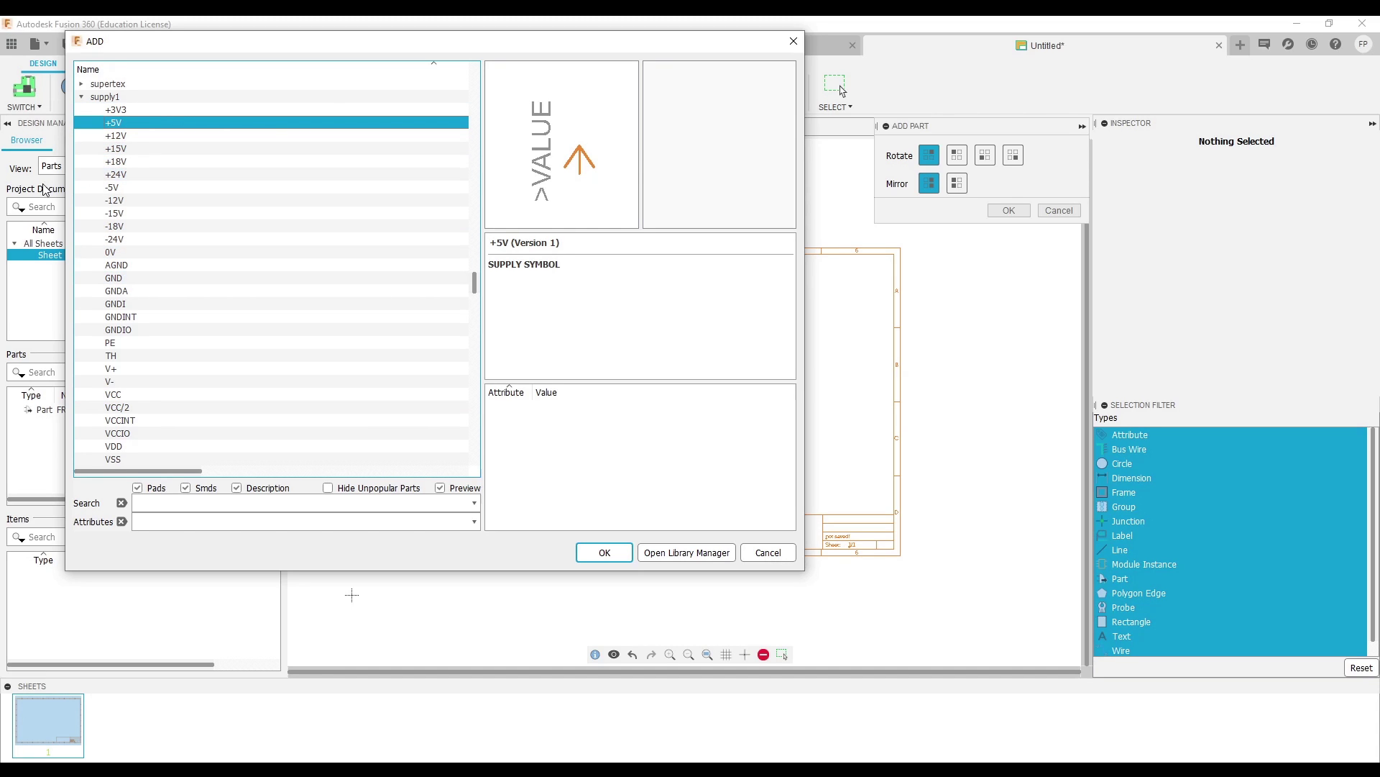
scroll(221, 302, down, 3)
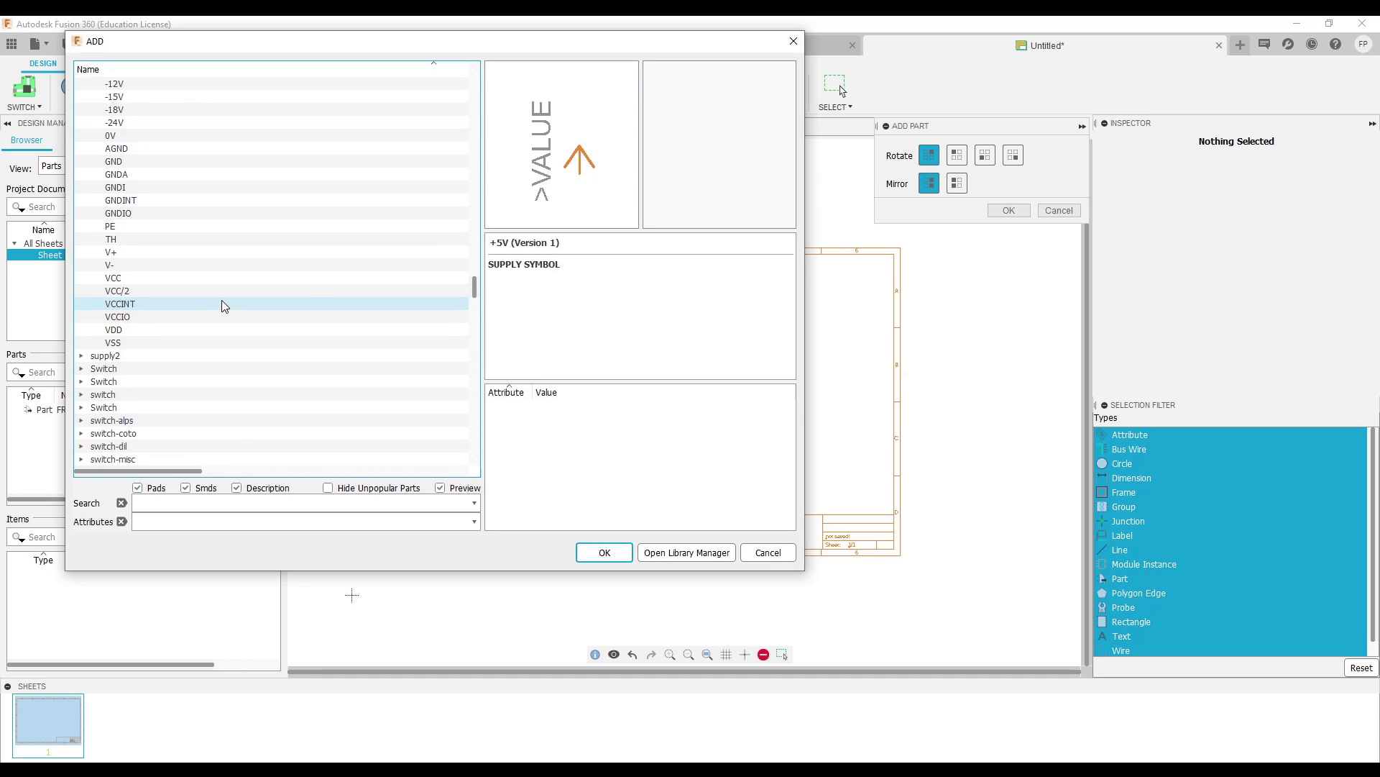
scroll(222, 302, up, 2)
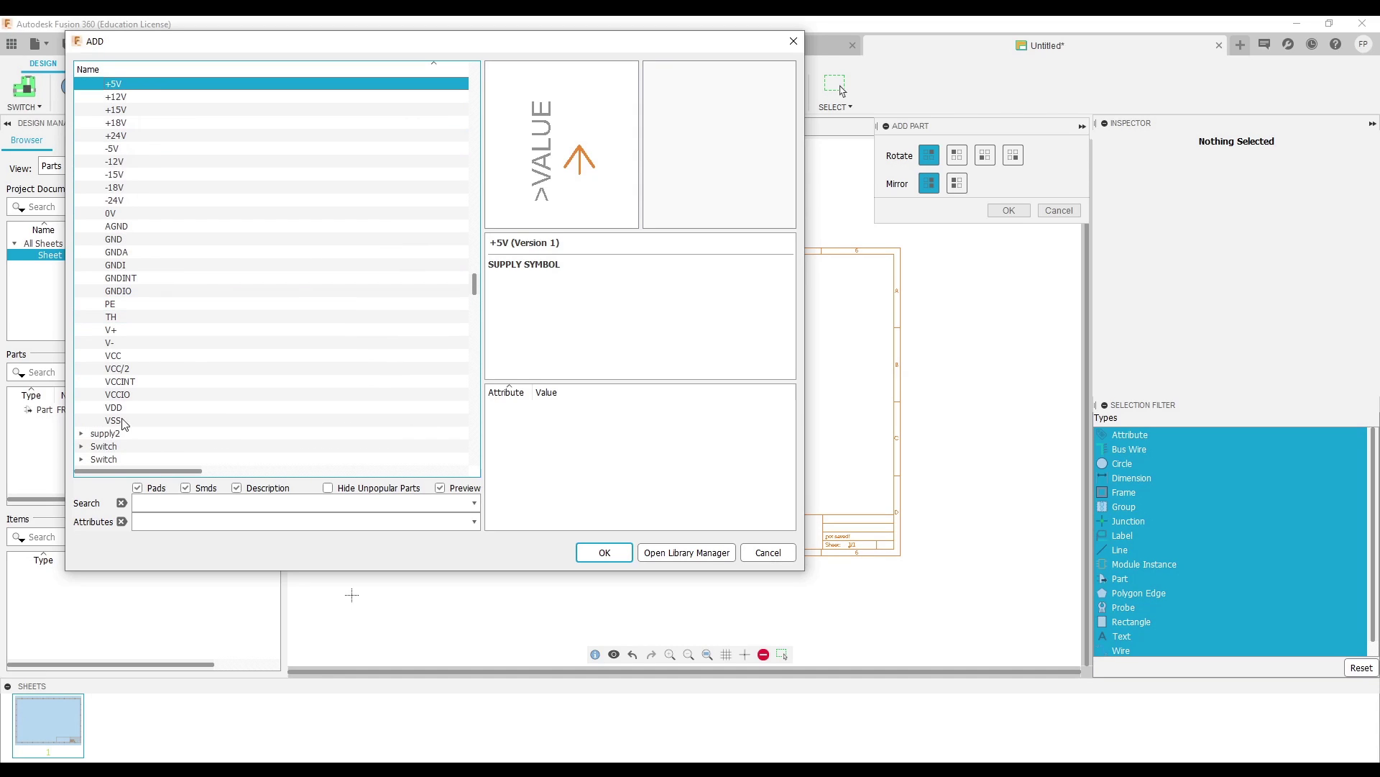
click(130, 358)
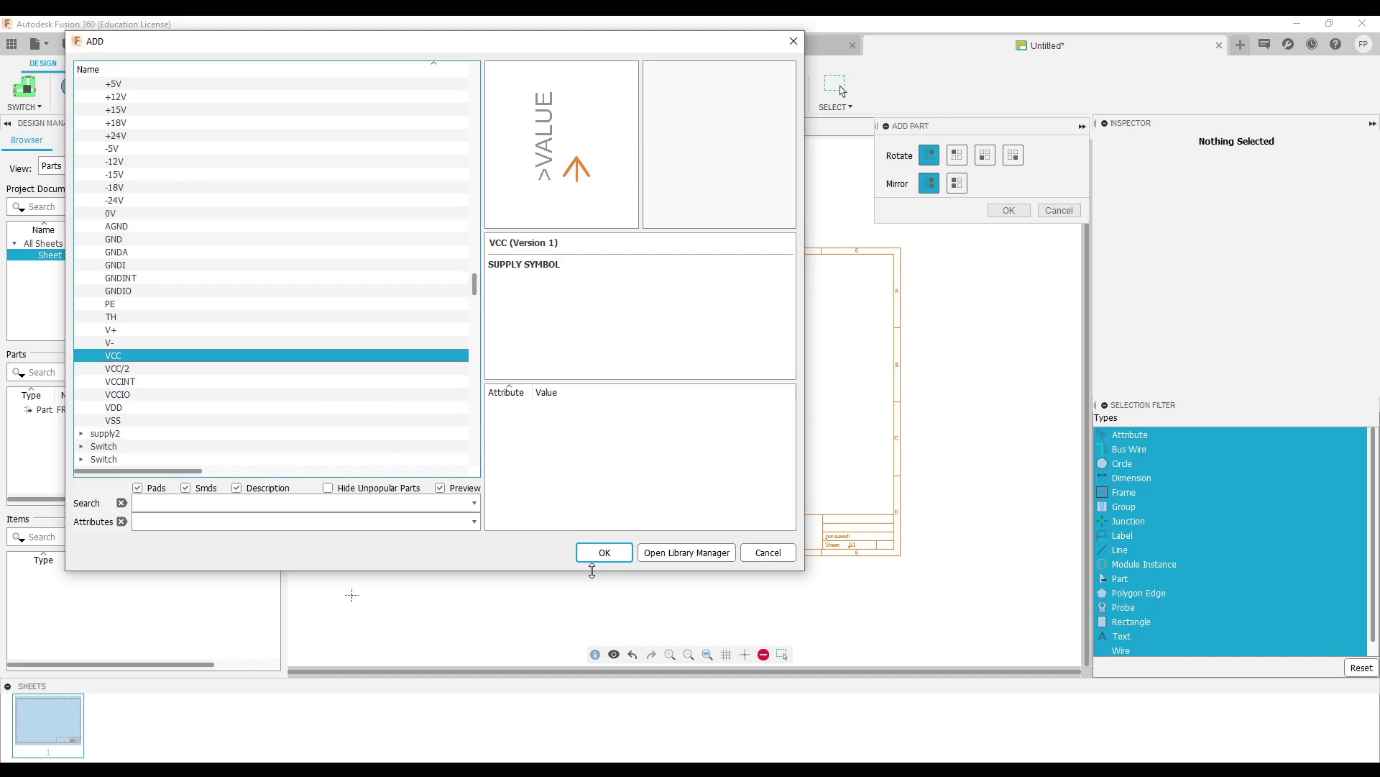
Step: Confirm VCC and place one copy on the sheet as P+1
click(605, 552)
scroll(486, 335, up, 3)
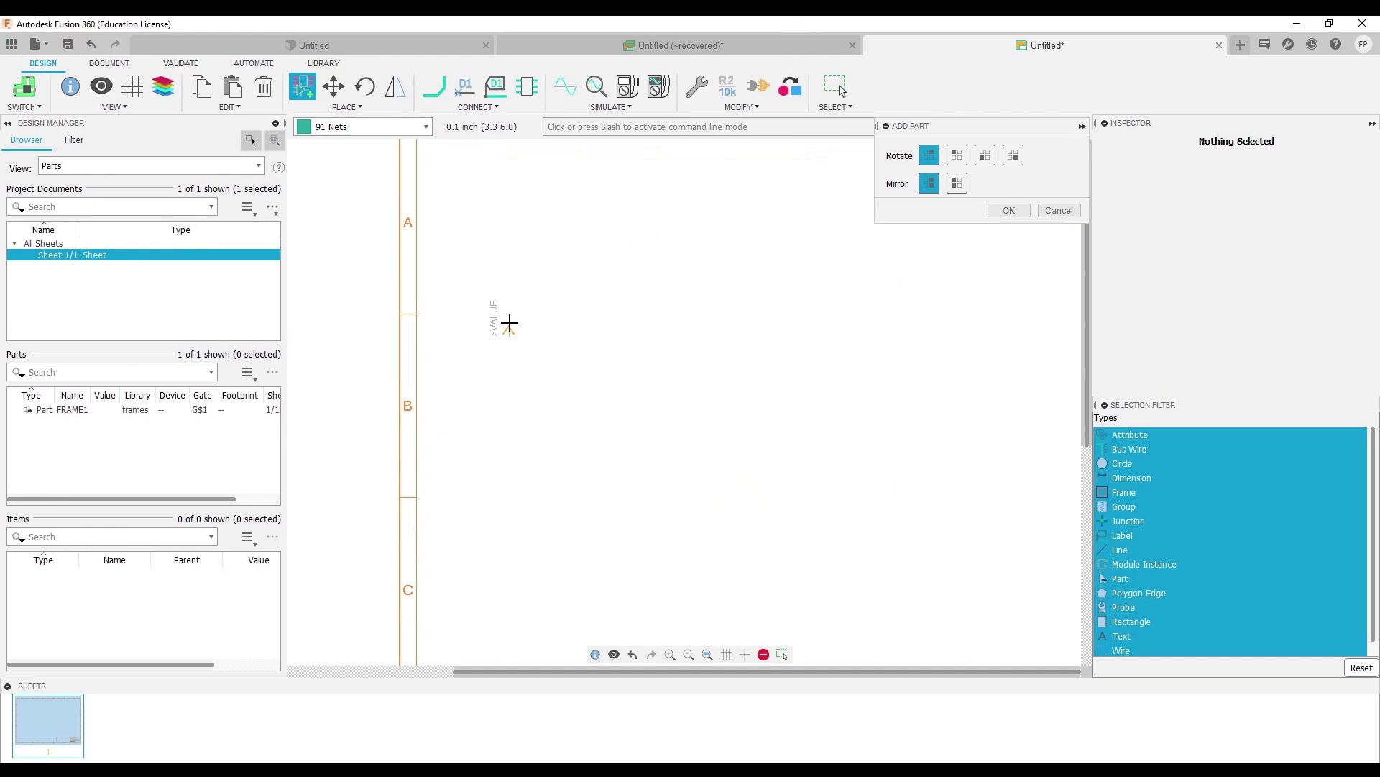
click(589, 326)
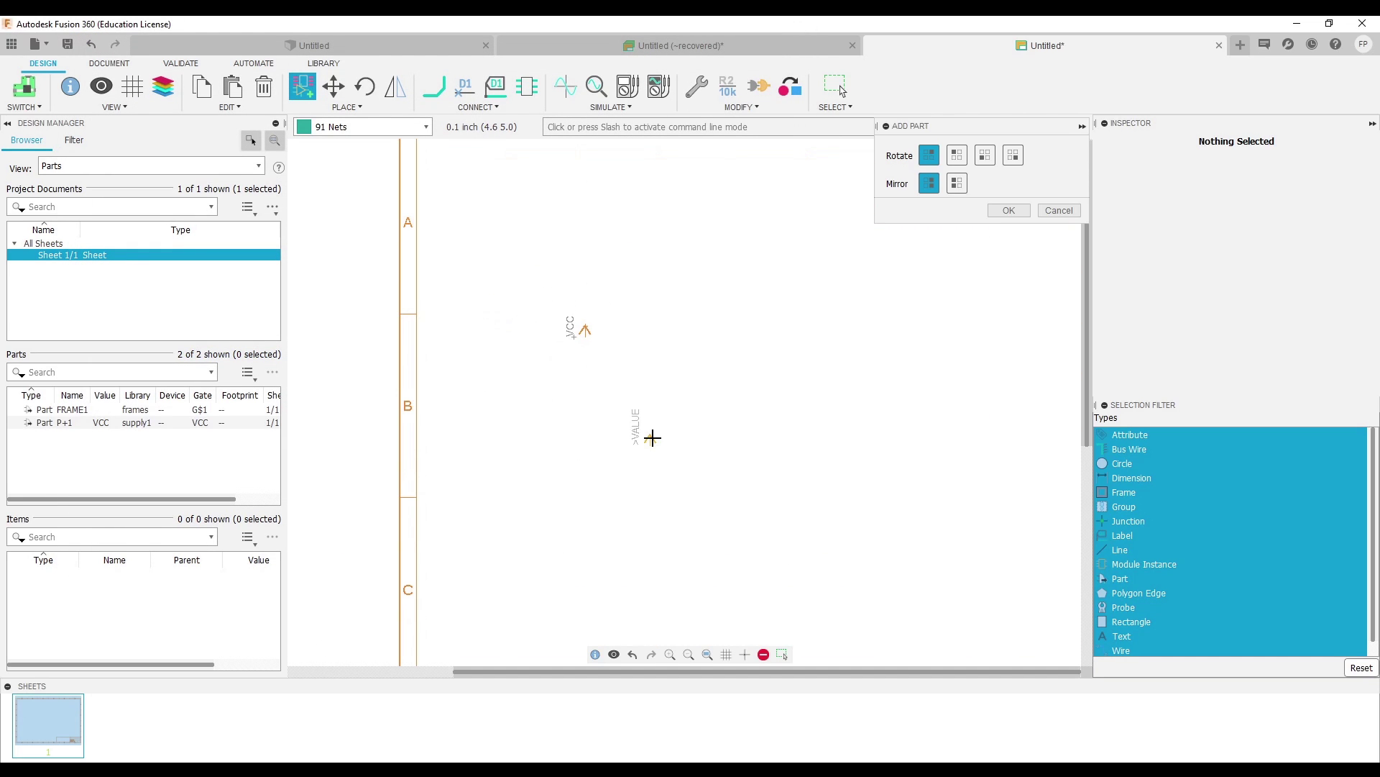
key(Escape)
Step: Review the VCC label's Inspector properties, keep it showing its value, then reopen Place Component
click(697, 540)
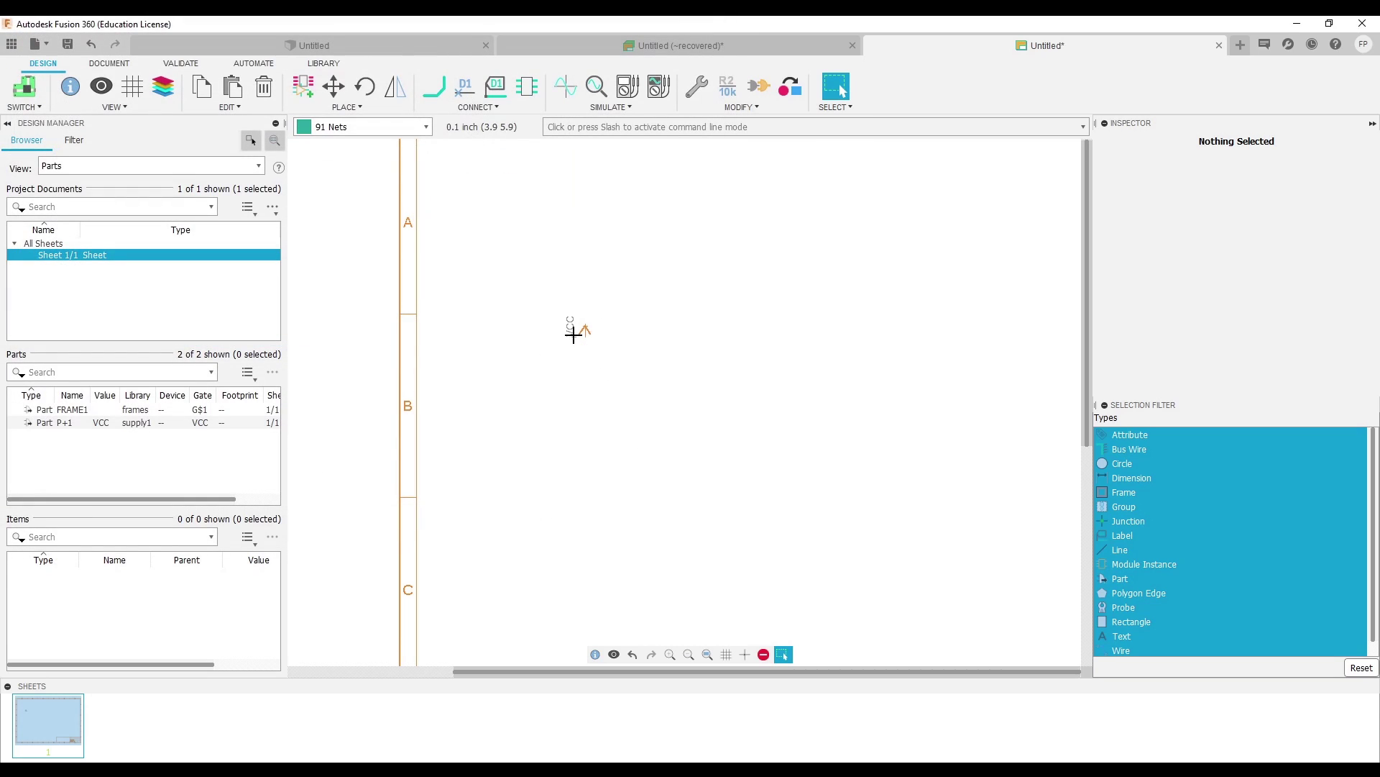
click(571, 329)
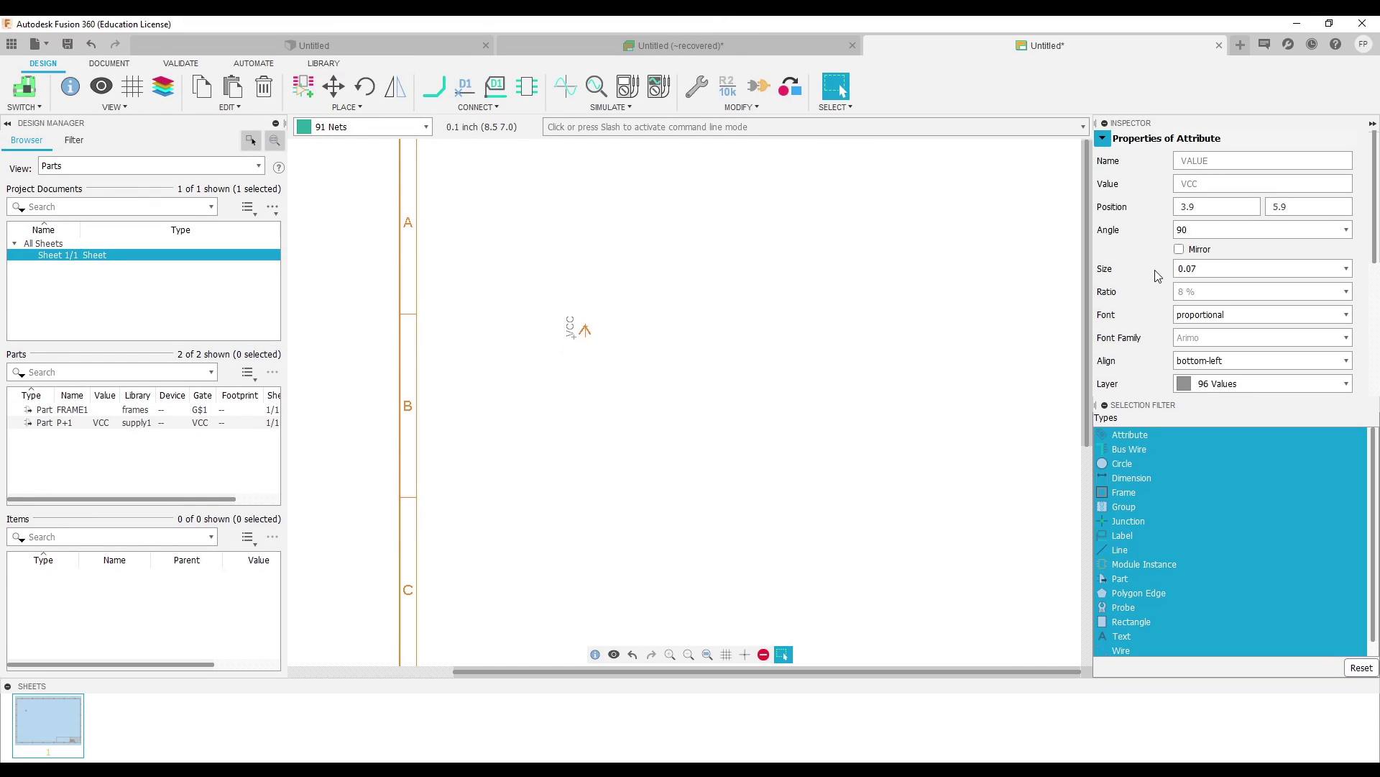
scroll(1251, 356, down, 2)
scroll(1252, 355, down, 1)
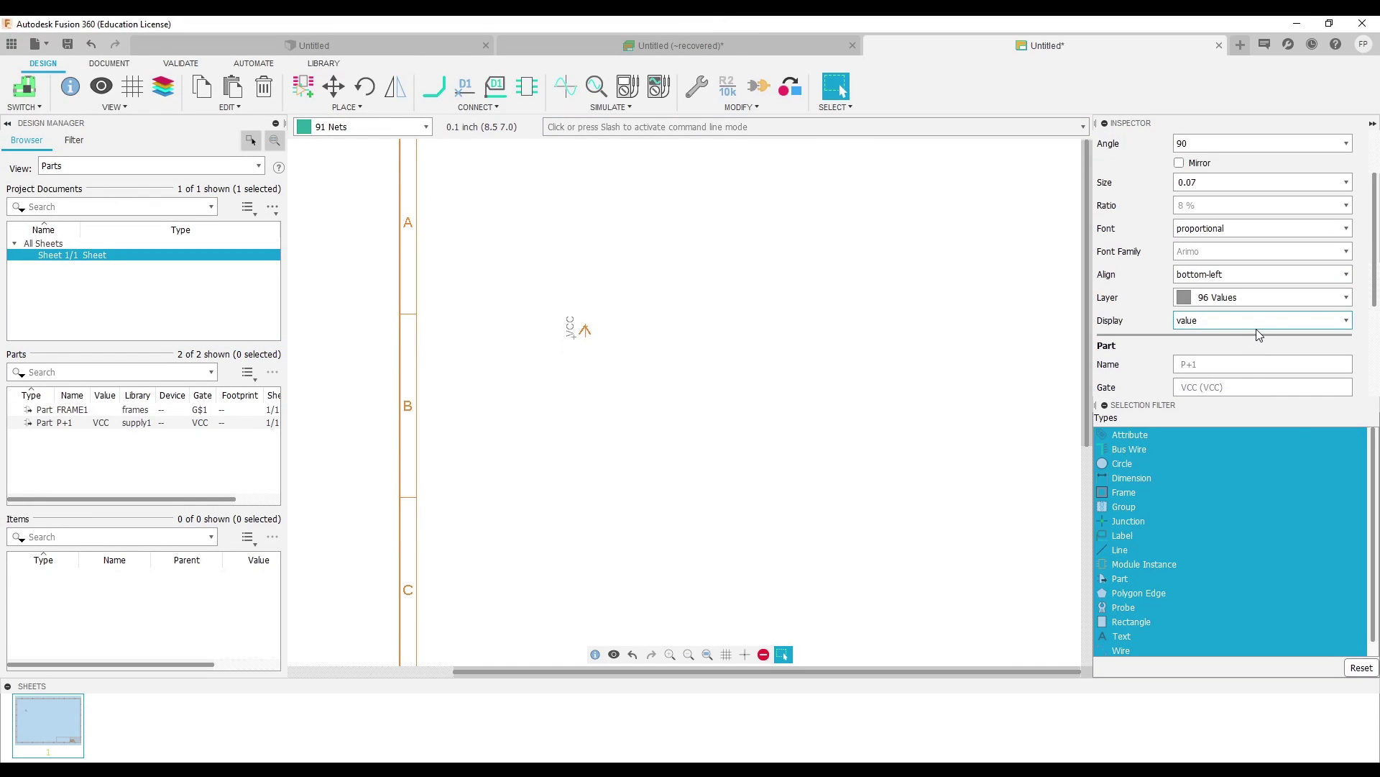
click(1238, 325)
click(1179, 347)
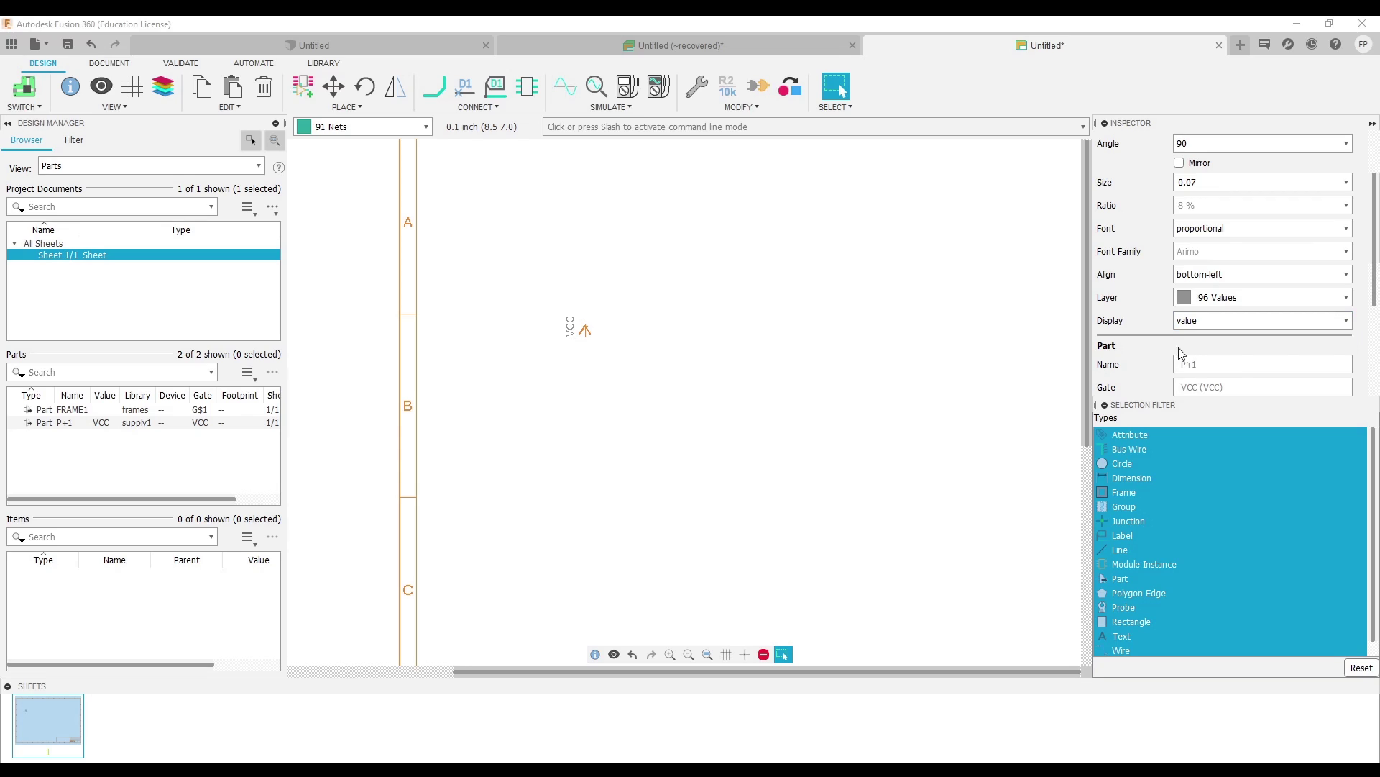
scroll(1186, 358, down, 3)
scroll(1187, 358, up, 5)
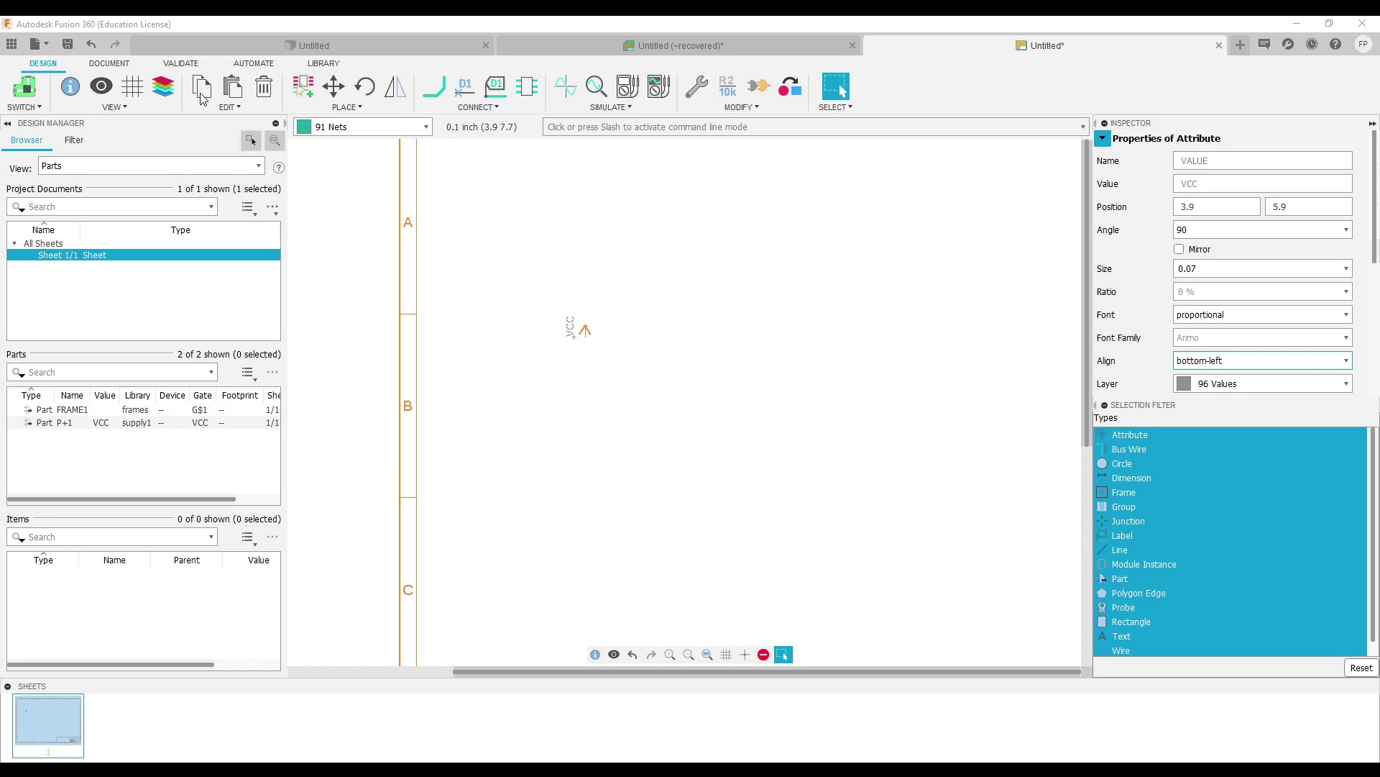
click(309, 90)
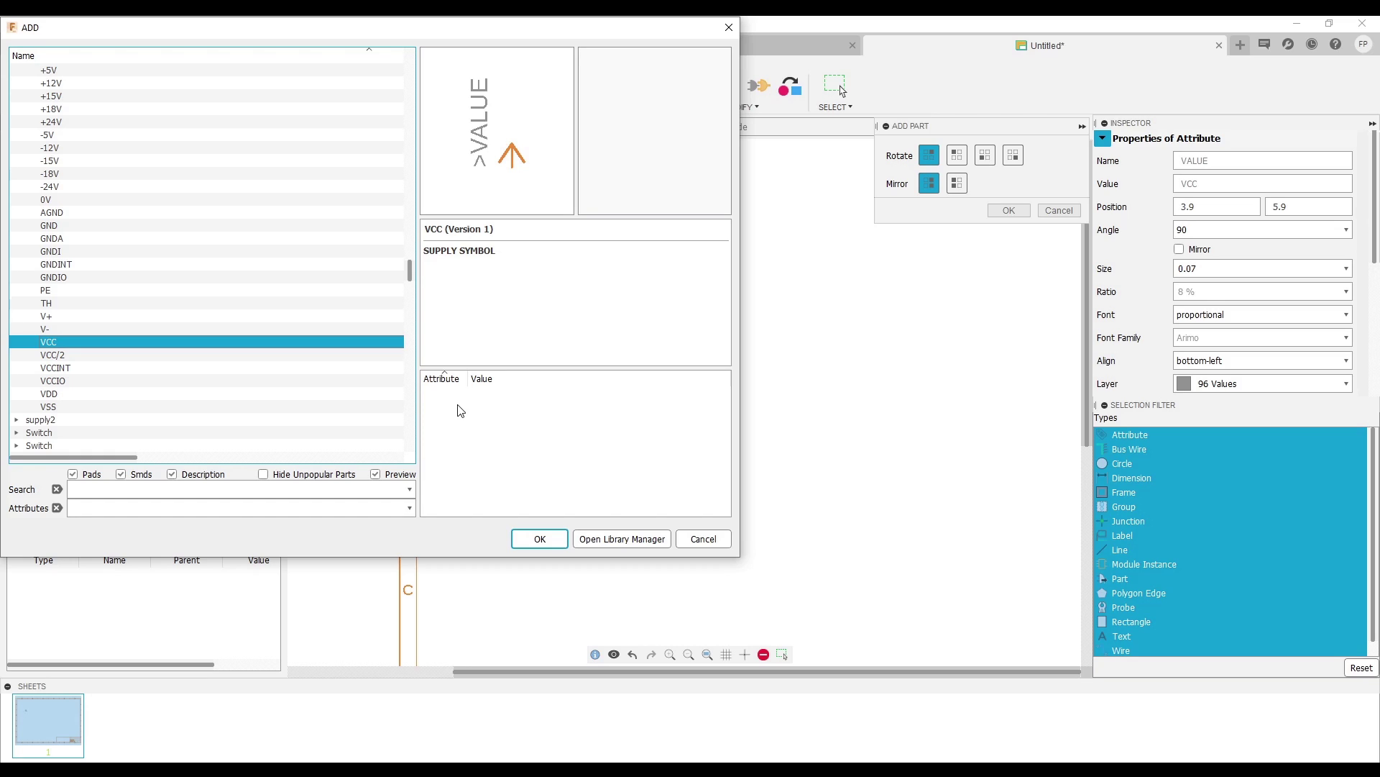
drag(409, 273, 424, 89)
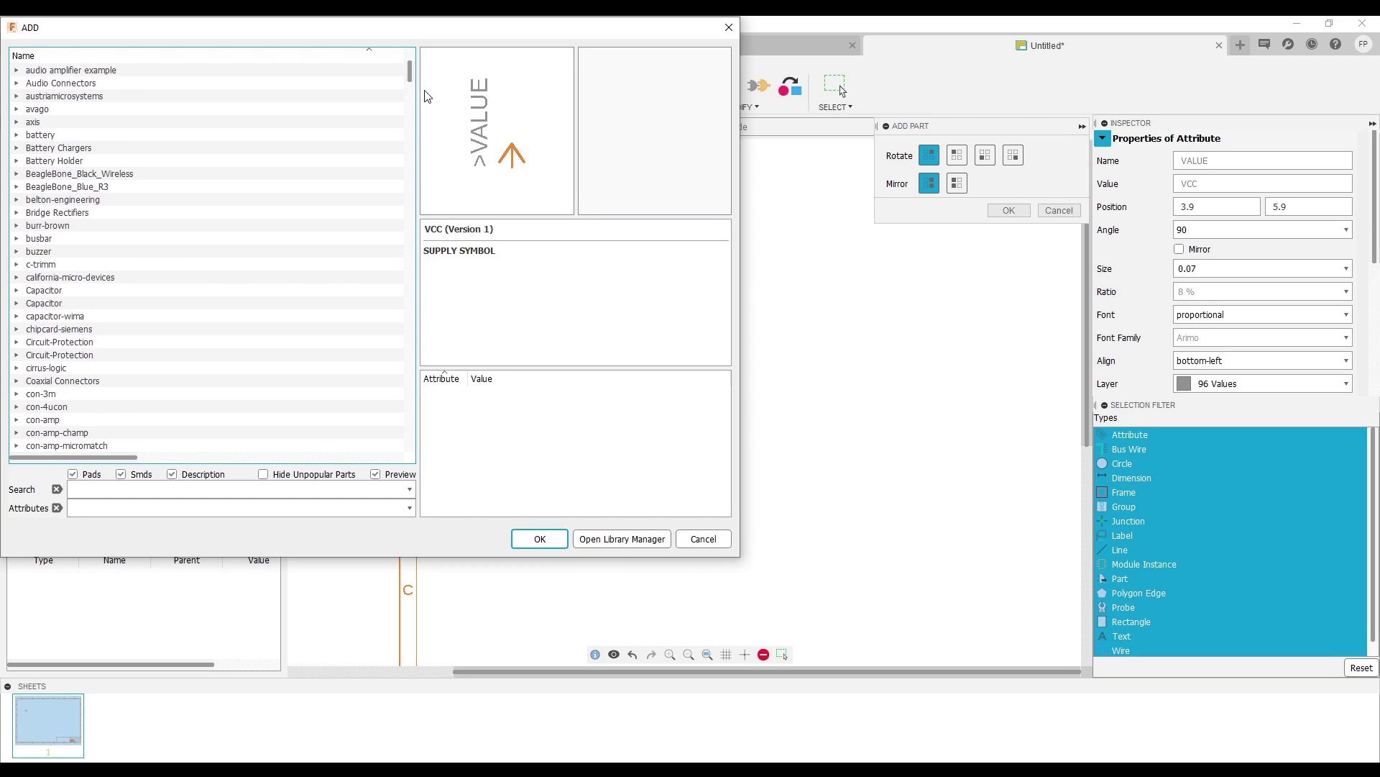
click(15, 166)
click(47, 186)
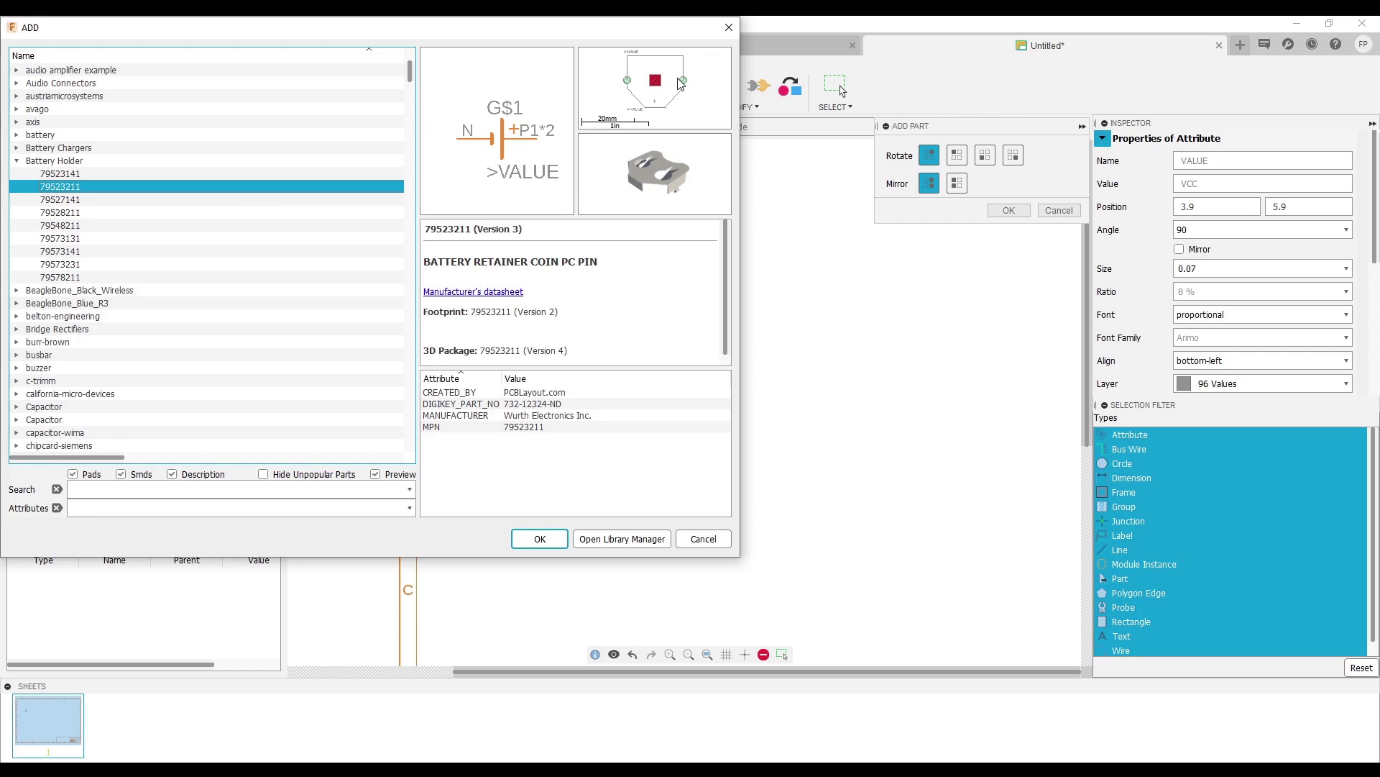
scroll(520, 323, down, 1)
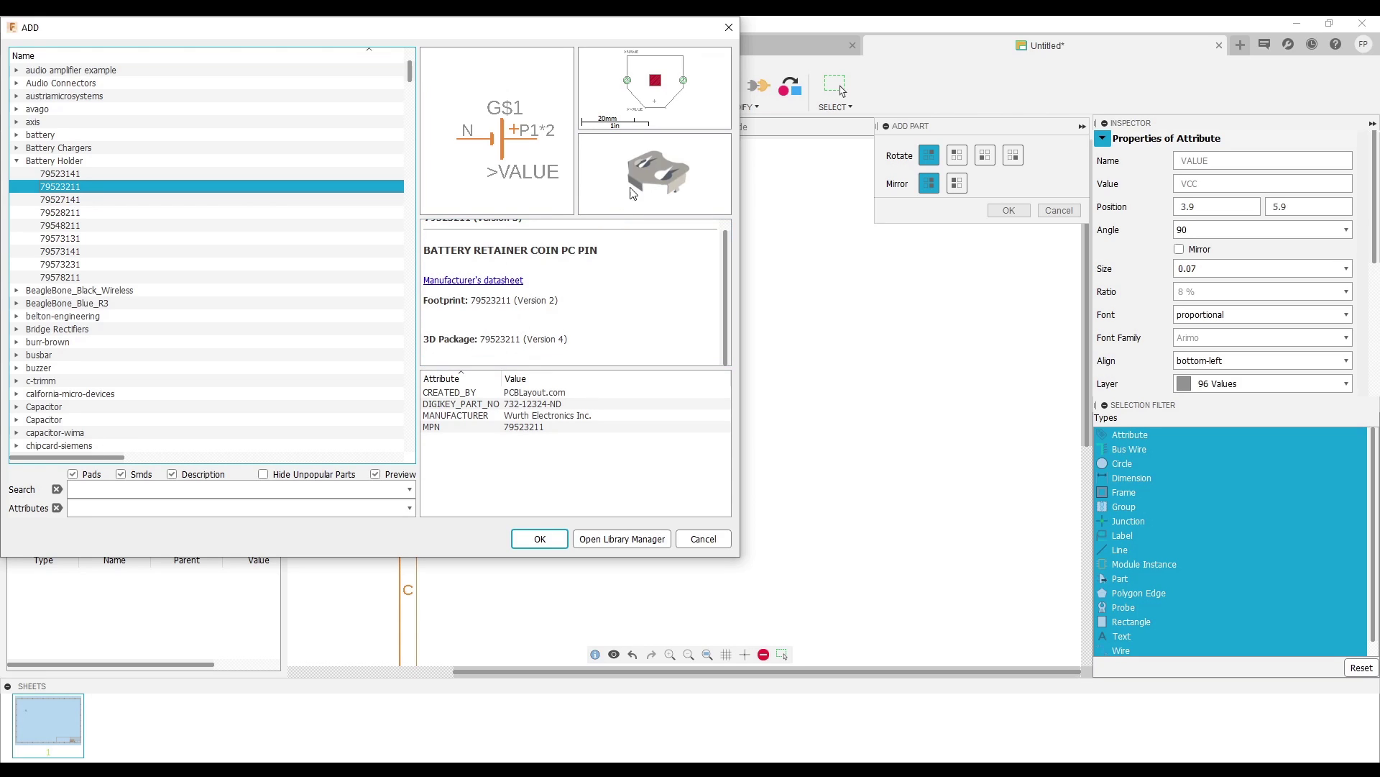
click(41, 278)
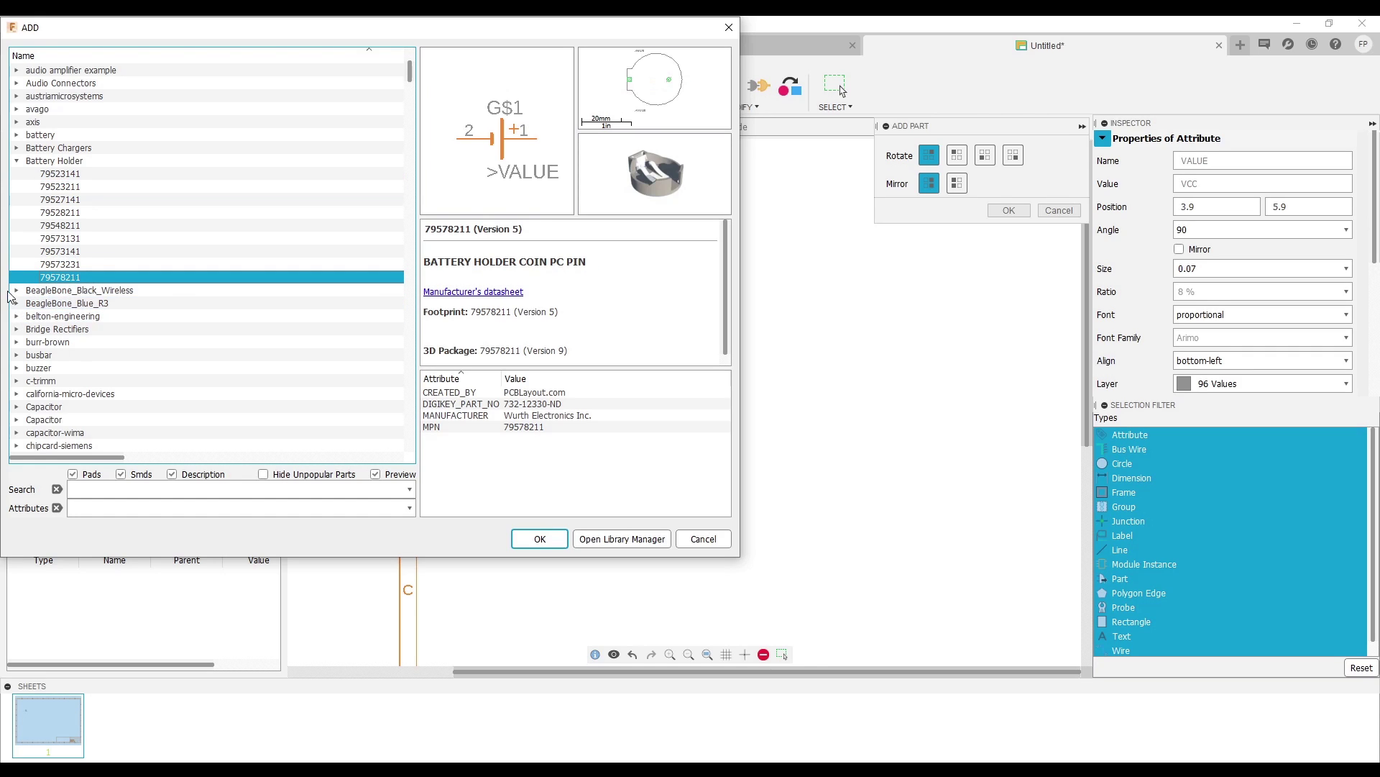
click(21, 151)
click(72, 173)
click(72, 212)
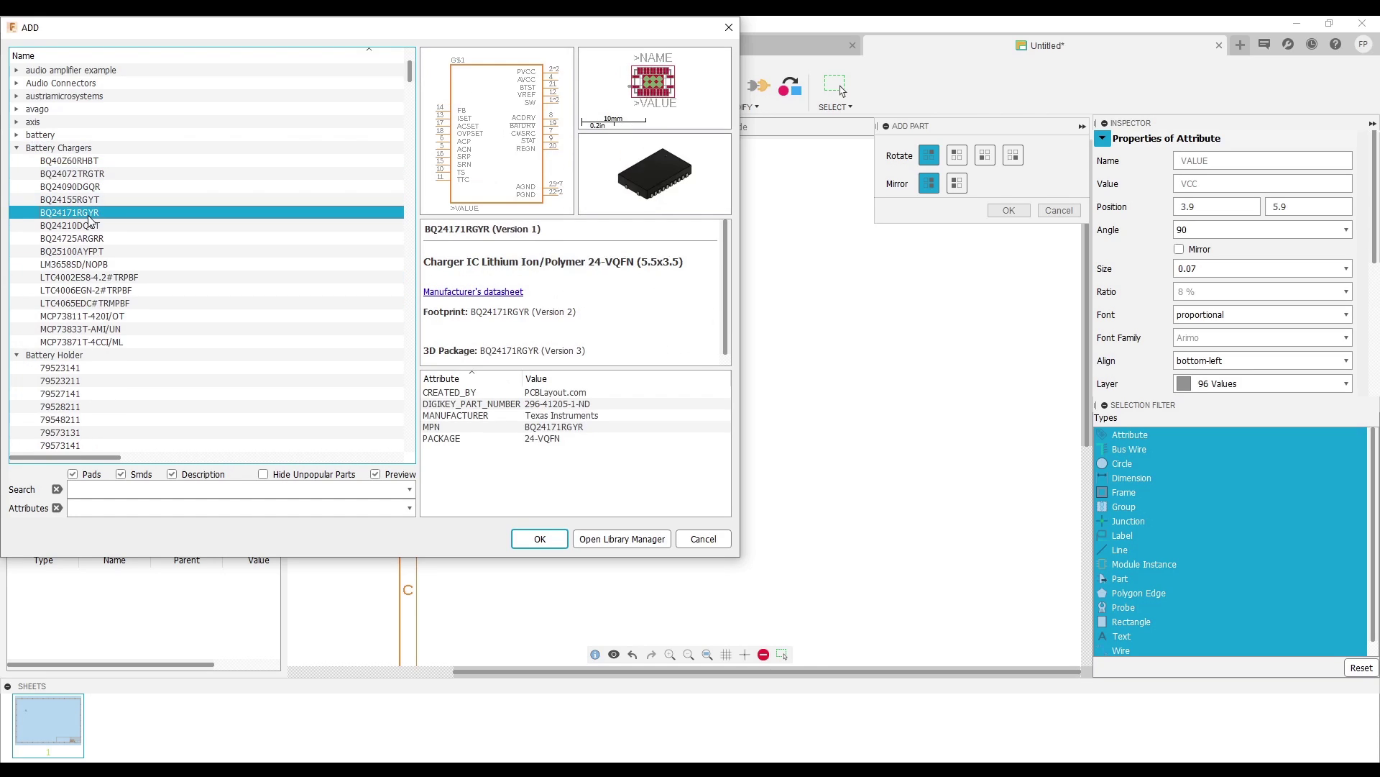
click(87, 279)
scroll(83, 291, down, 4)
scroll(72, 301, down, 5)
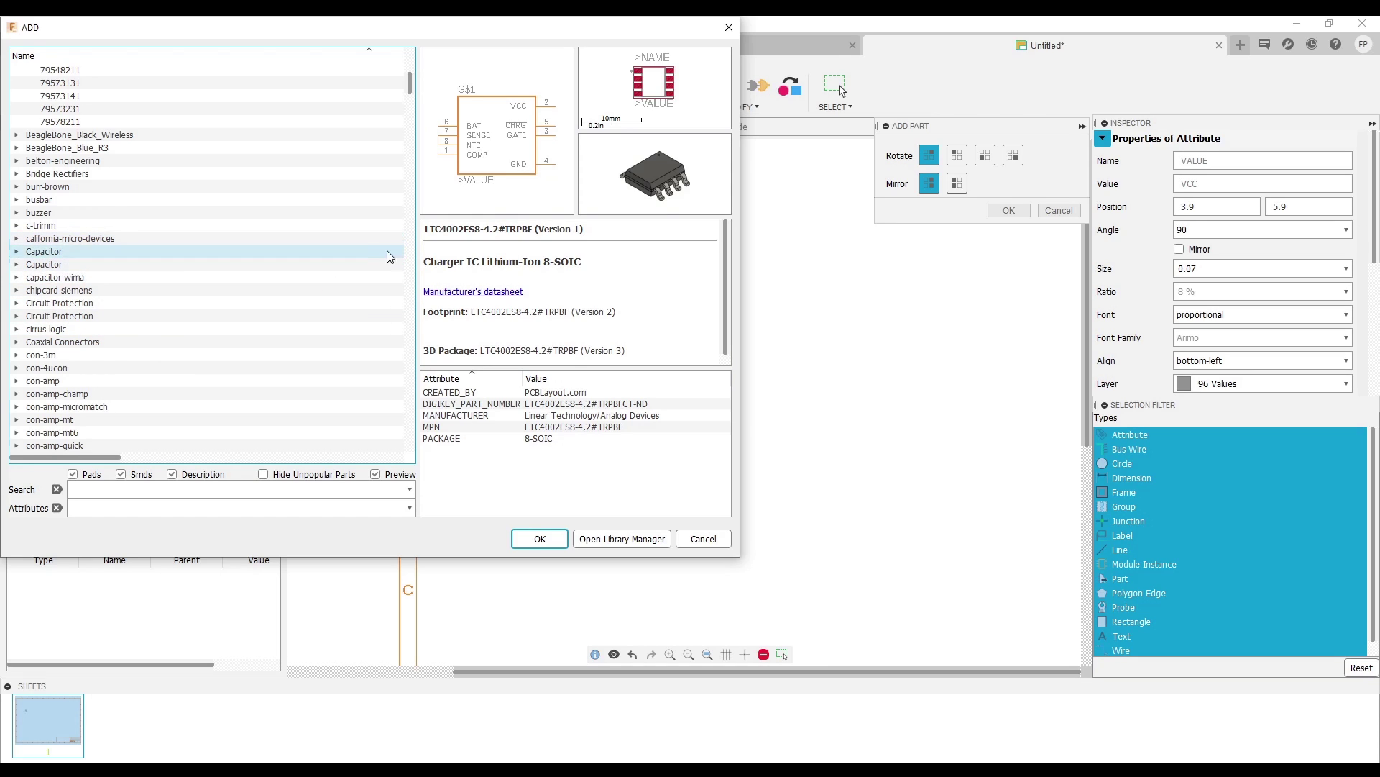
click(730, 32)
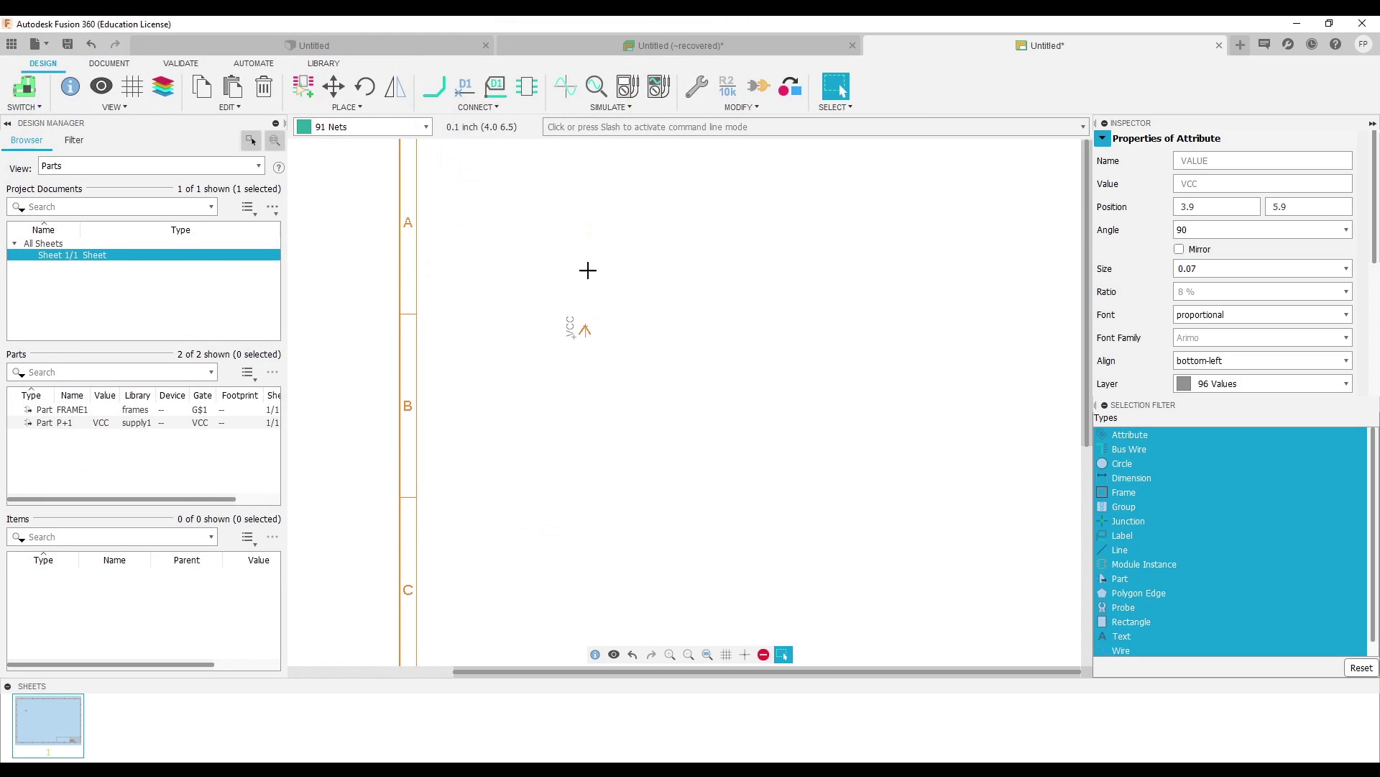
Step: Place a supply1 GND ground symbol below the VCC symbol
click(306, 100)
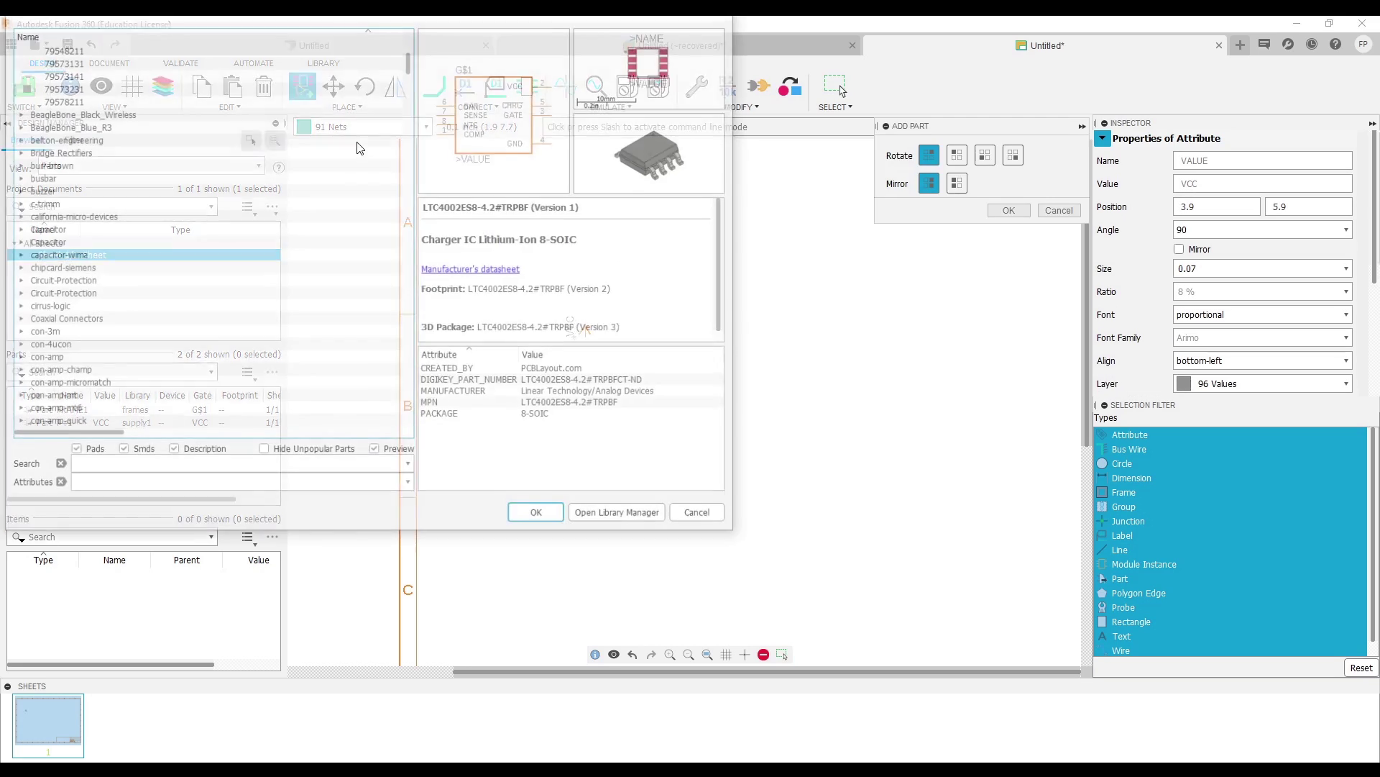
mouse_move(405, 101)
mouse_down()
mouse_move(394, 420)
mouse_move(461, 275)
mouse_up()
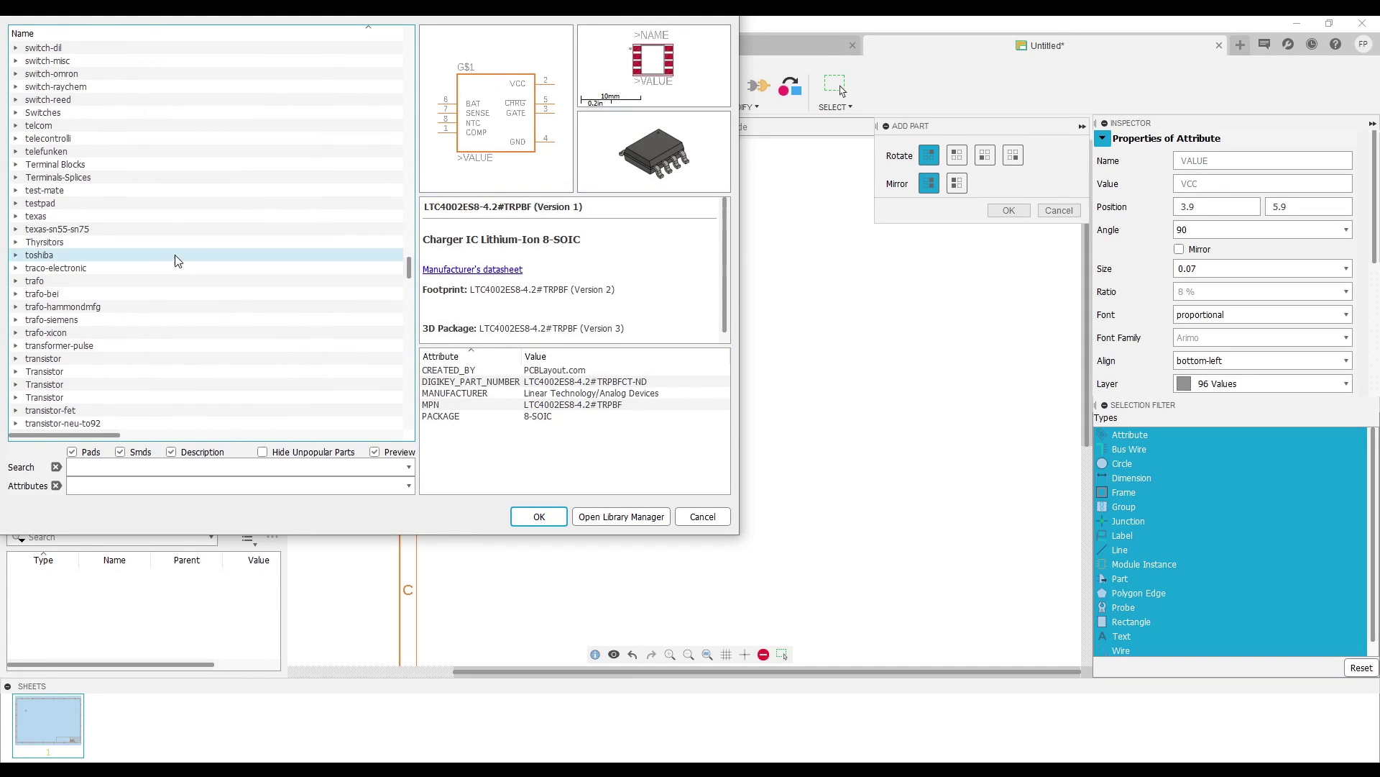
click(214, 242)
scroll(213, 244, up, 3)
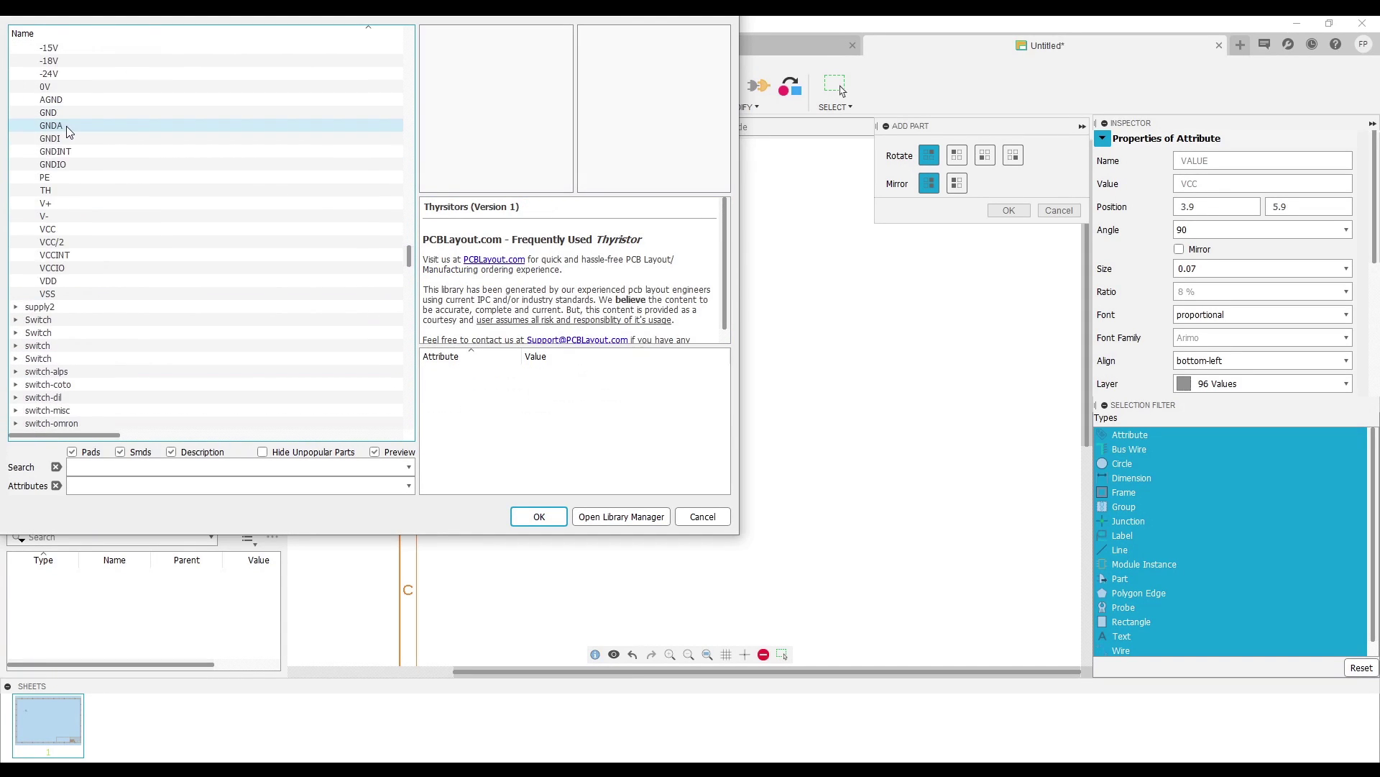
scroll(79, 216, up, 9)
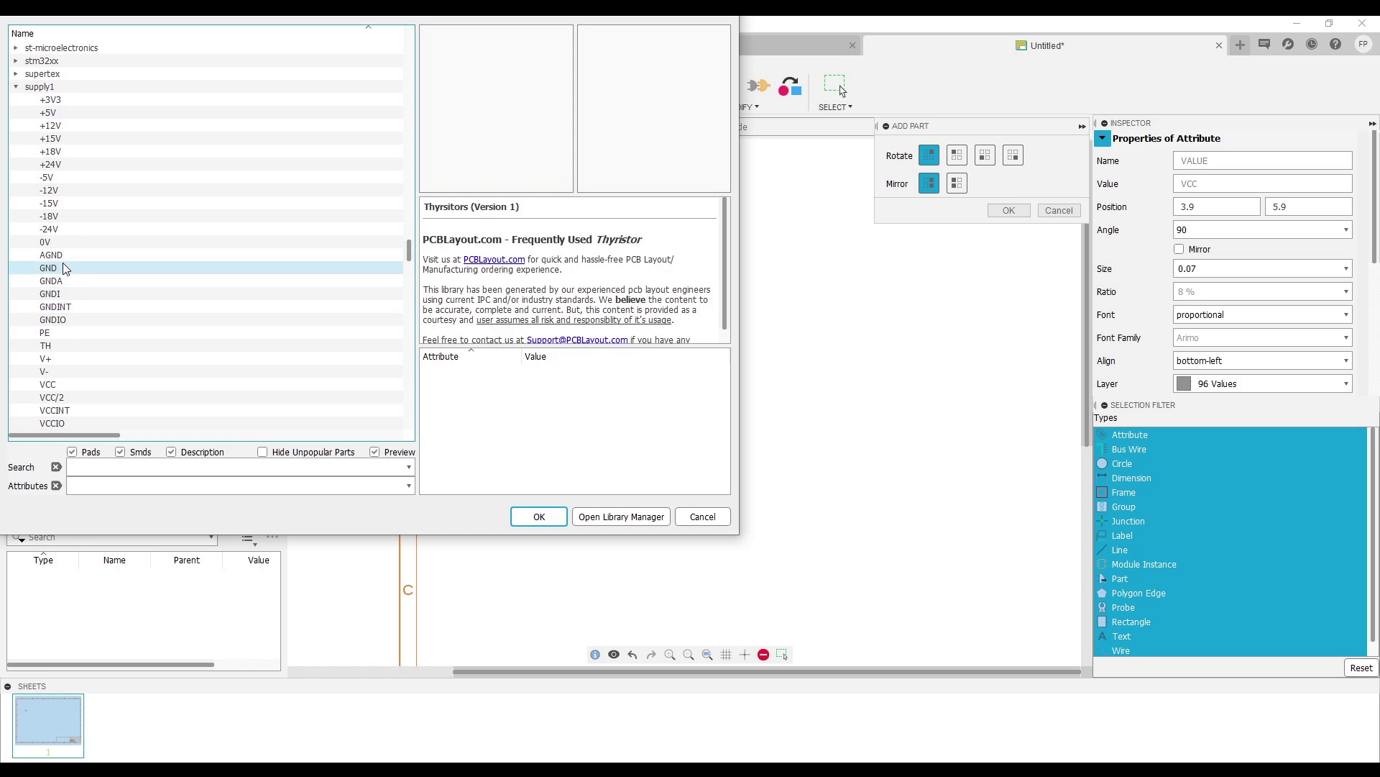
click(59, 266)
click(540, 517)
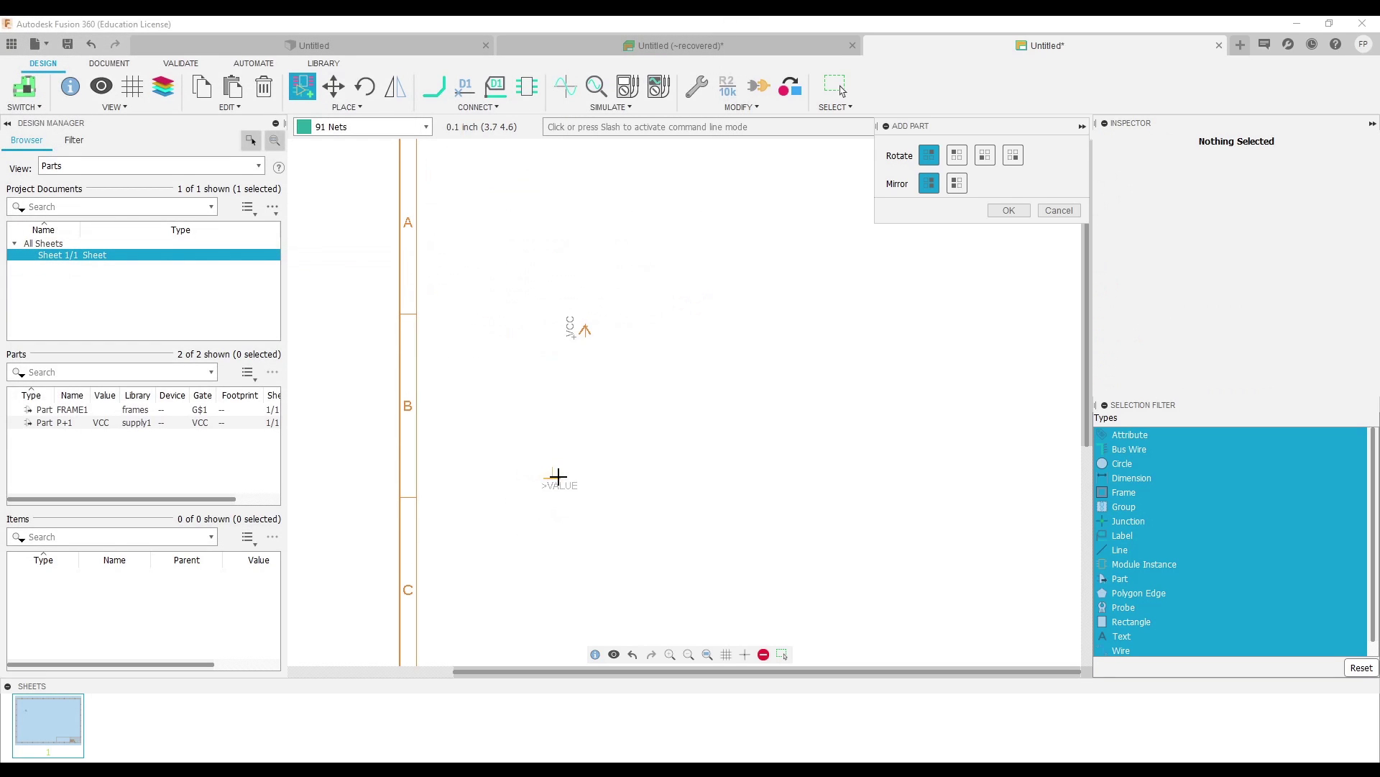
click(570, 478)
key(Escape)
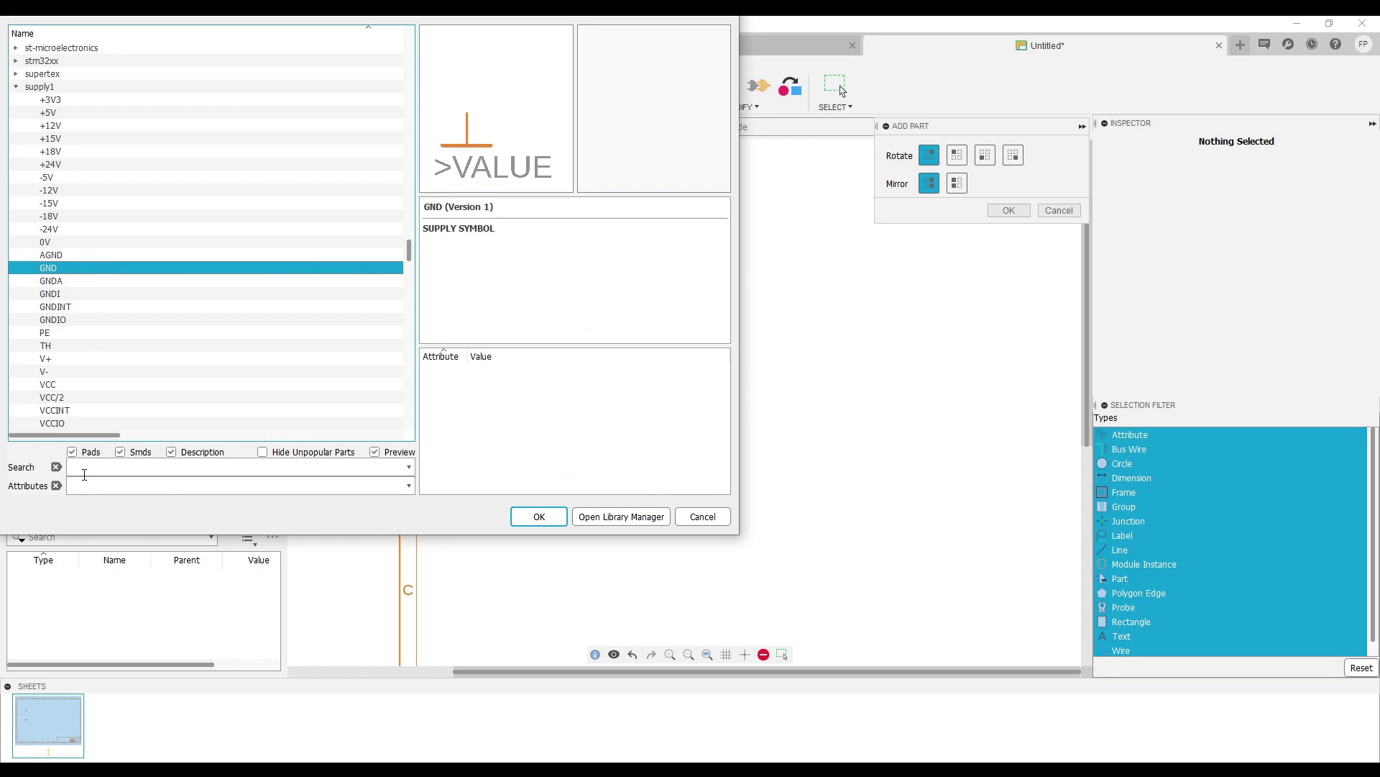
Step: Collapse supply1 and scroll the library list down to the resistor libraries
click(190, 467)
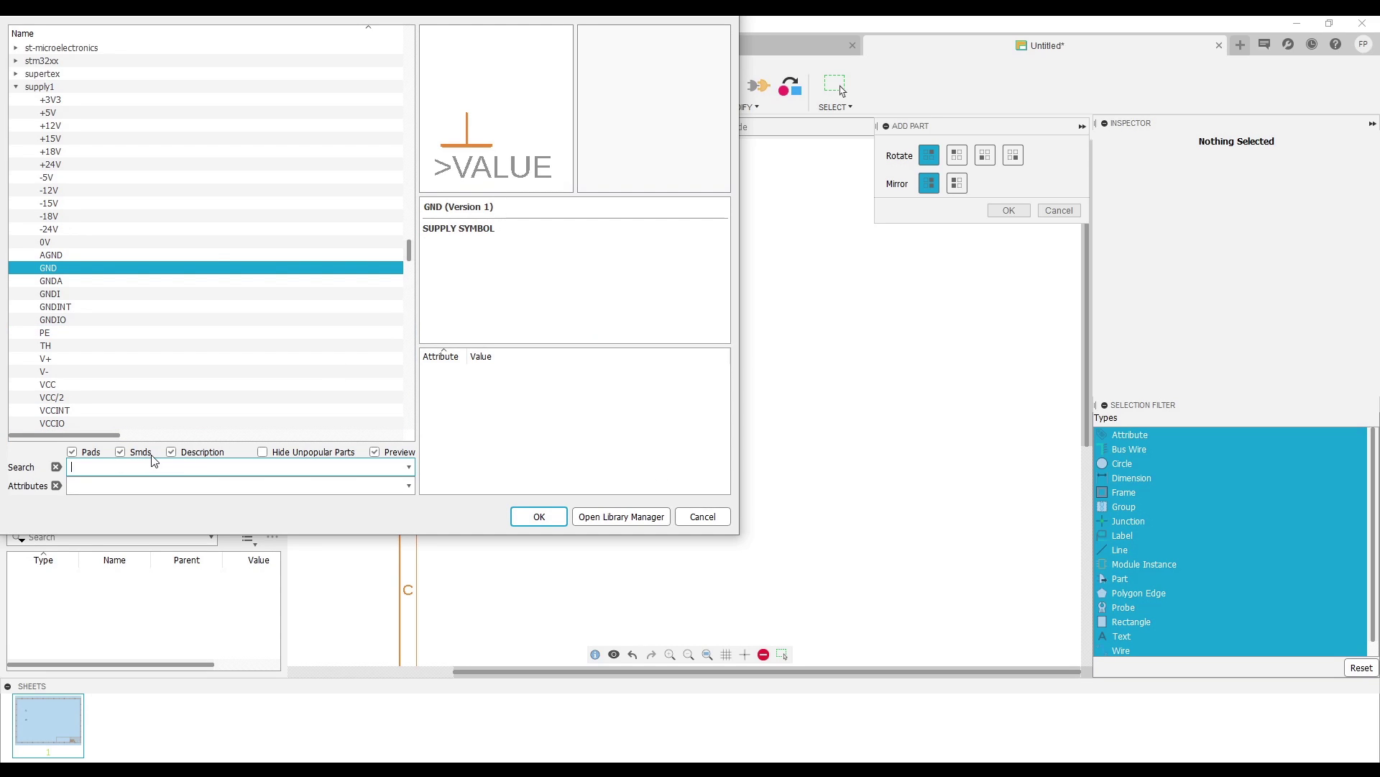
click(16, 86)
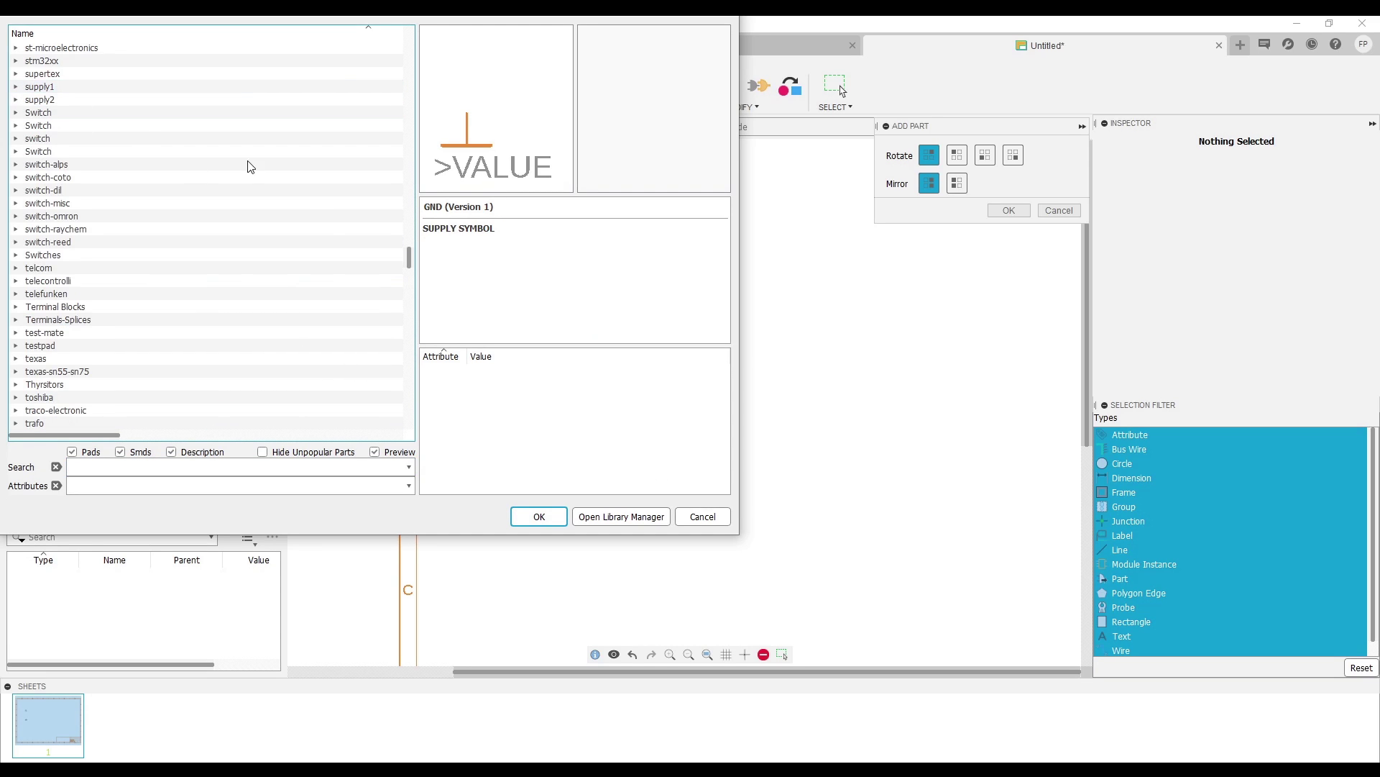
drag(409, 258, 392, 421)
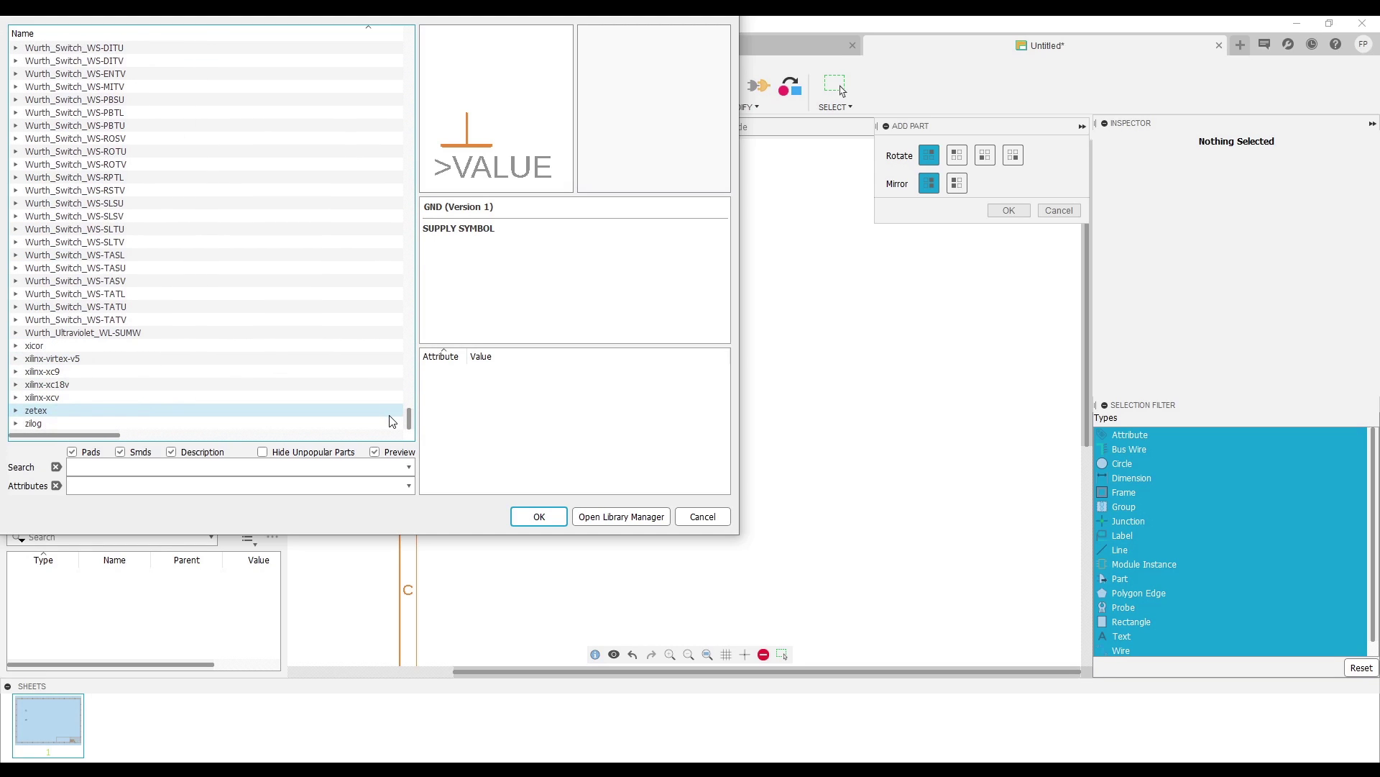
scroll(395, 410, up, 9)
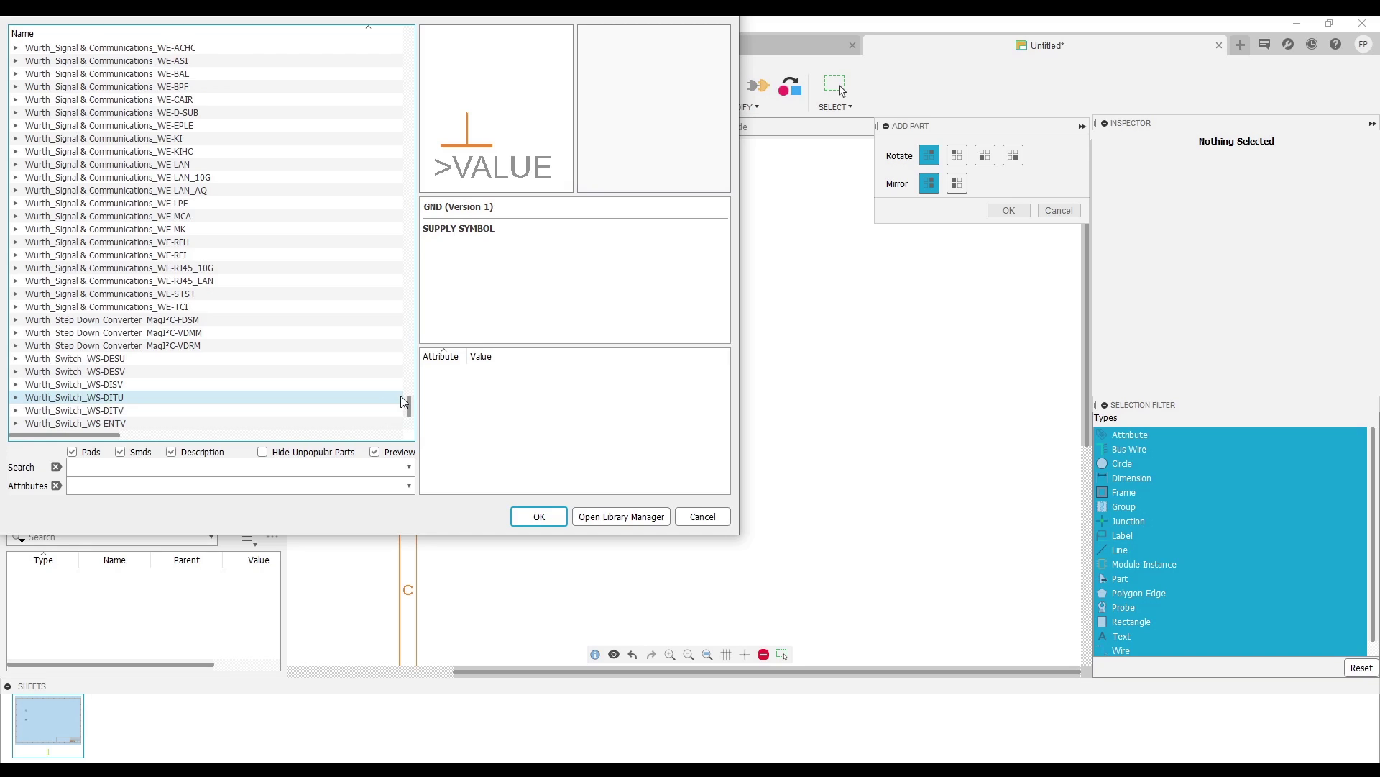
scroll(399, 395, up, 5)
scroll(399, 373, up, 5)
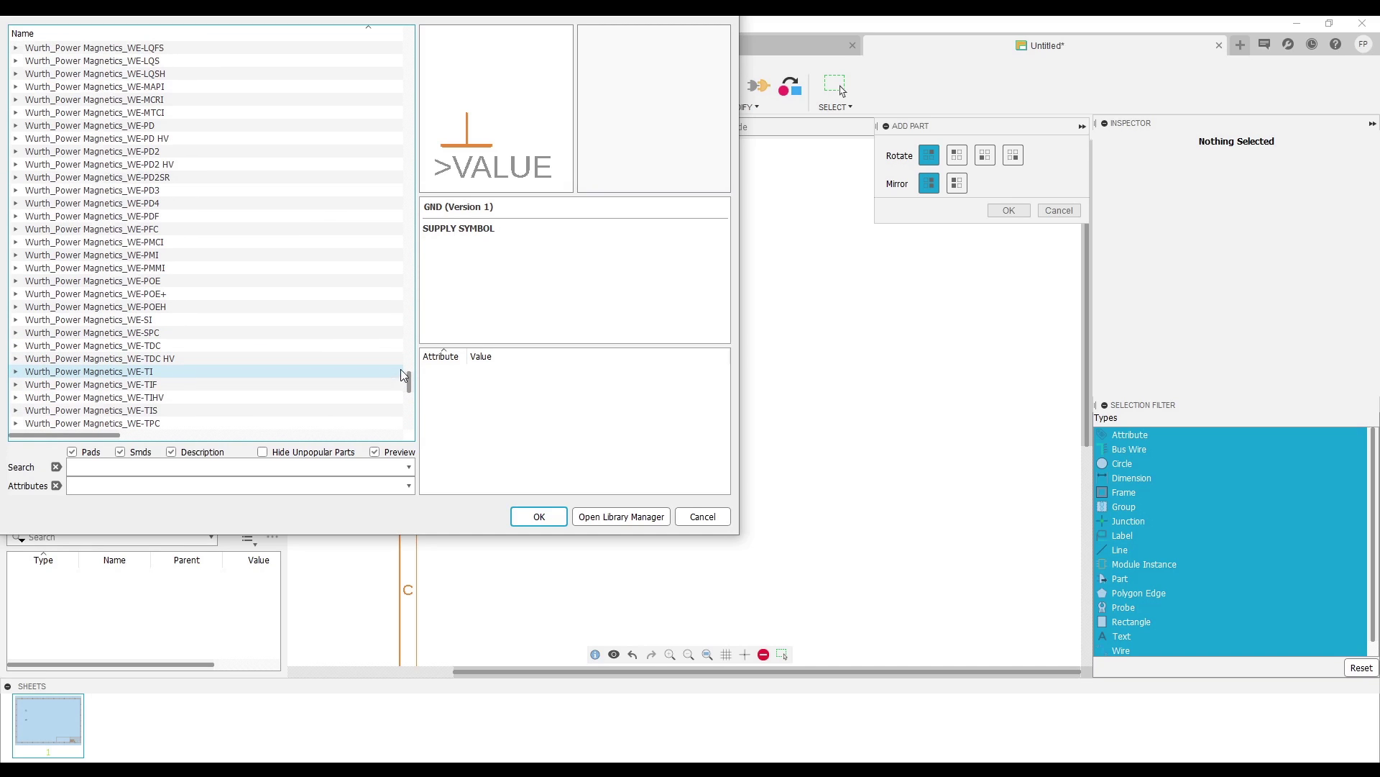
drag(409, 378, 409, 337)
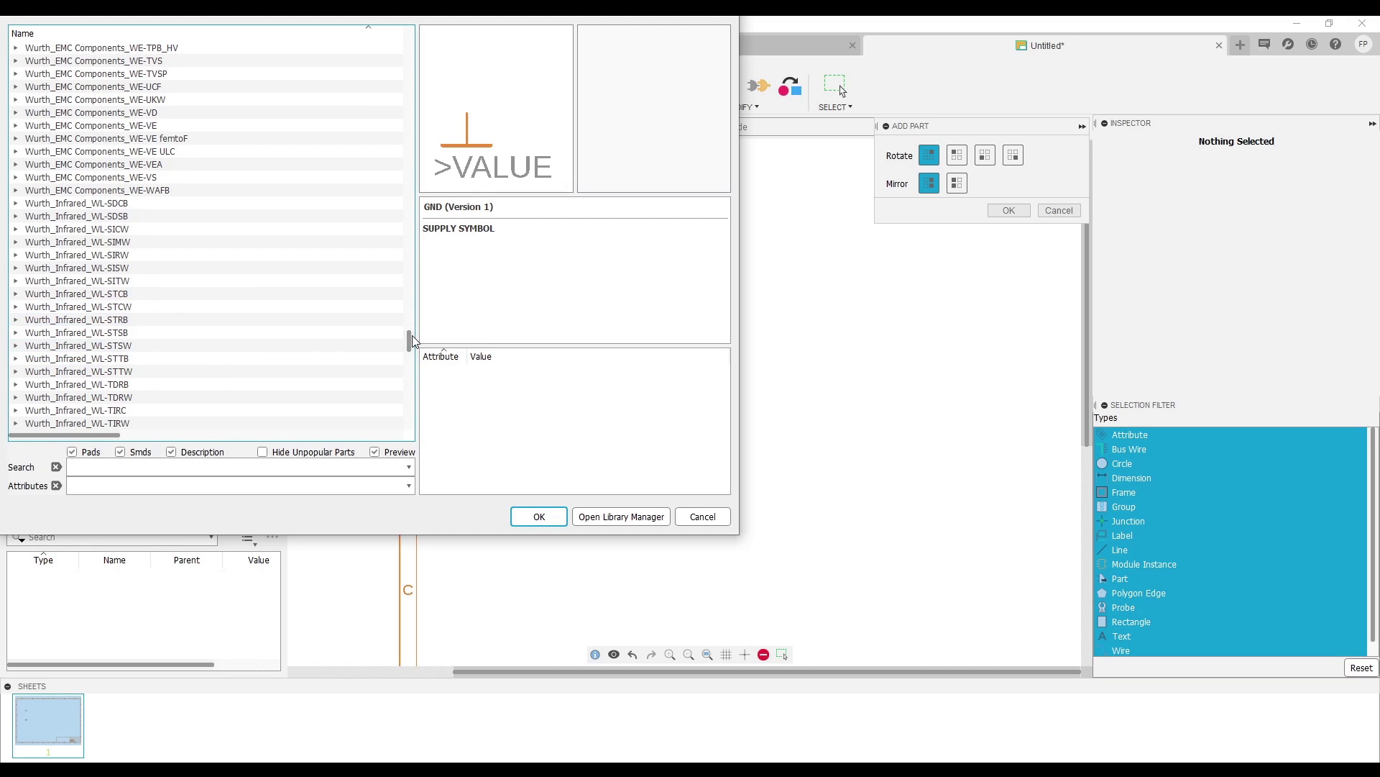
drag(410, 345, 415, 308)
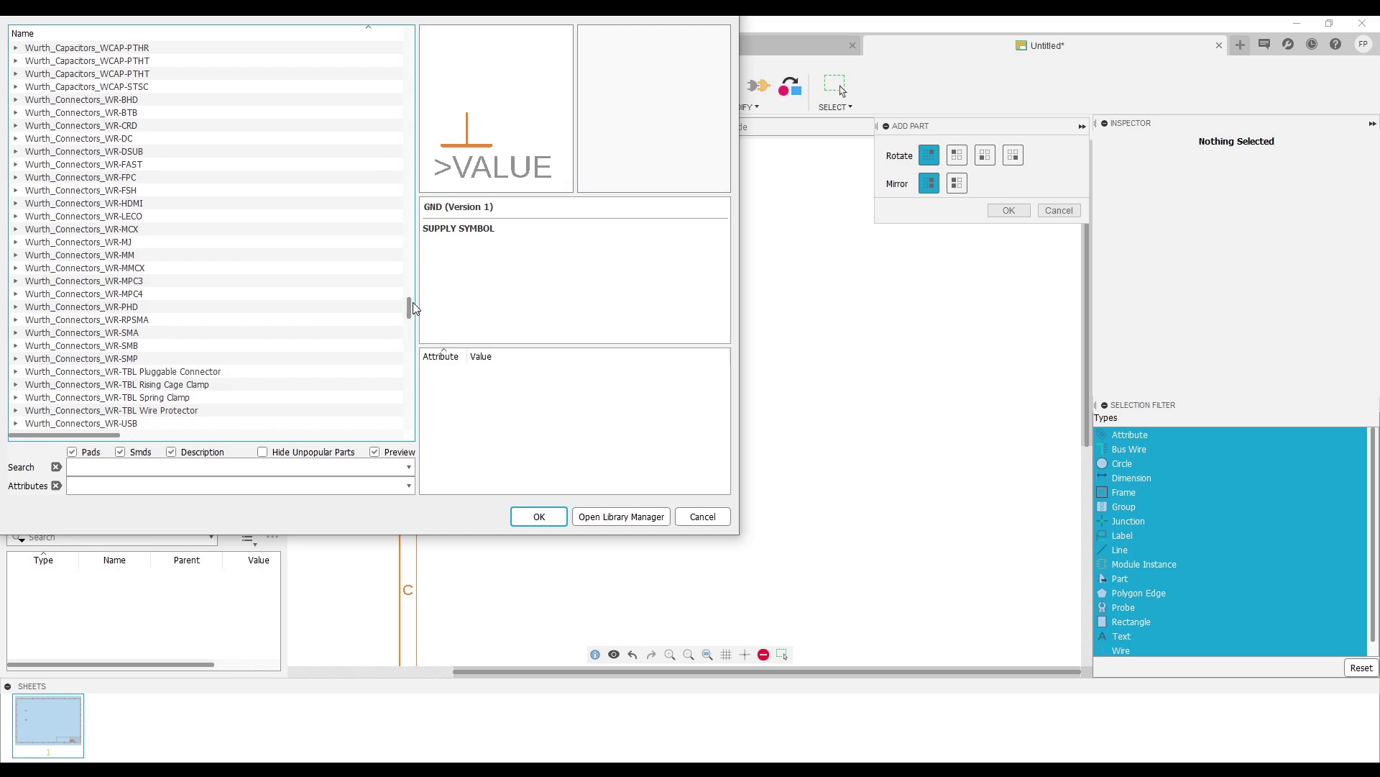
mouse_move(415, 308)
mouse_down()
mouse_move(438, 291)
mouse_move(434, 230)
mouse_up()
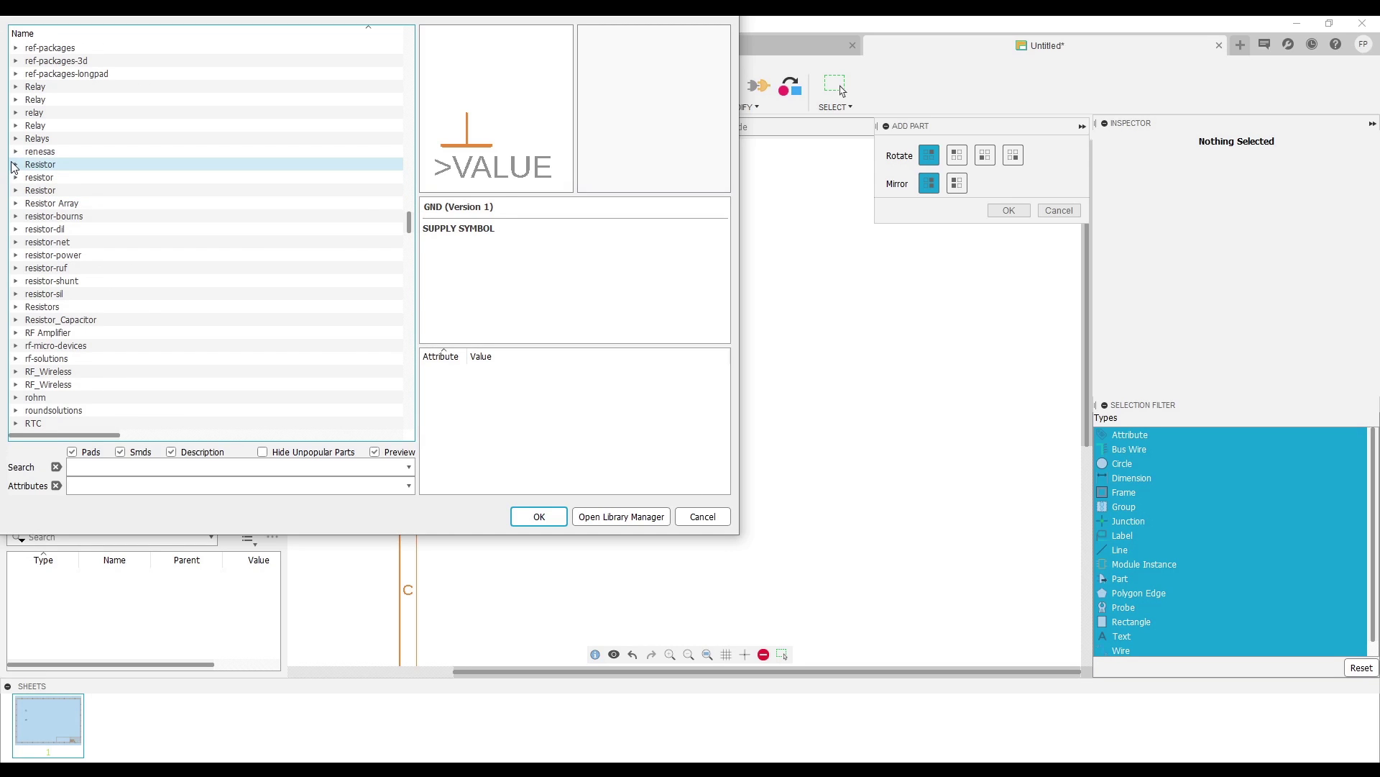
Step: Browse the Resistor and resistor libraries, previewing C-EU capacitor packages such as C-EU025_050-045X075
double_click(36, 164)
click(67, 193)
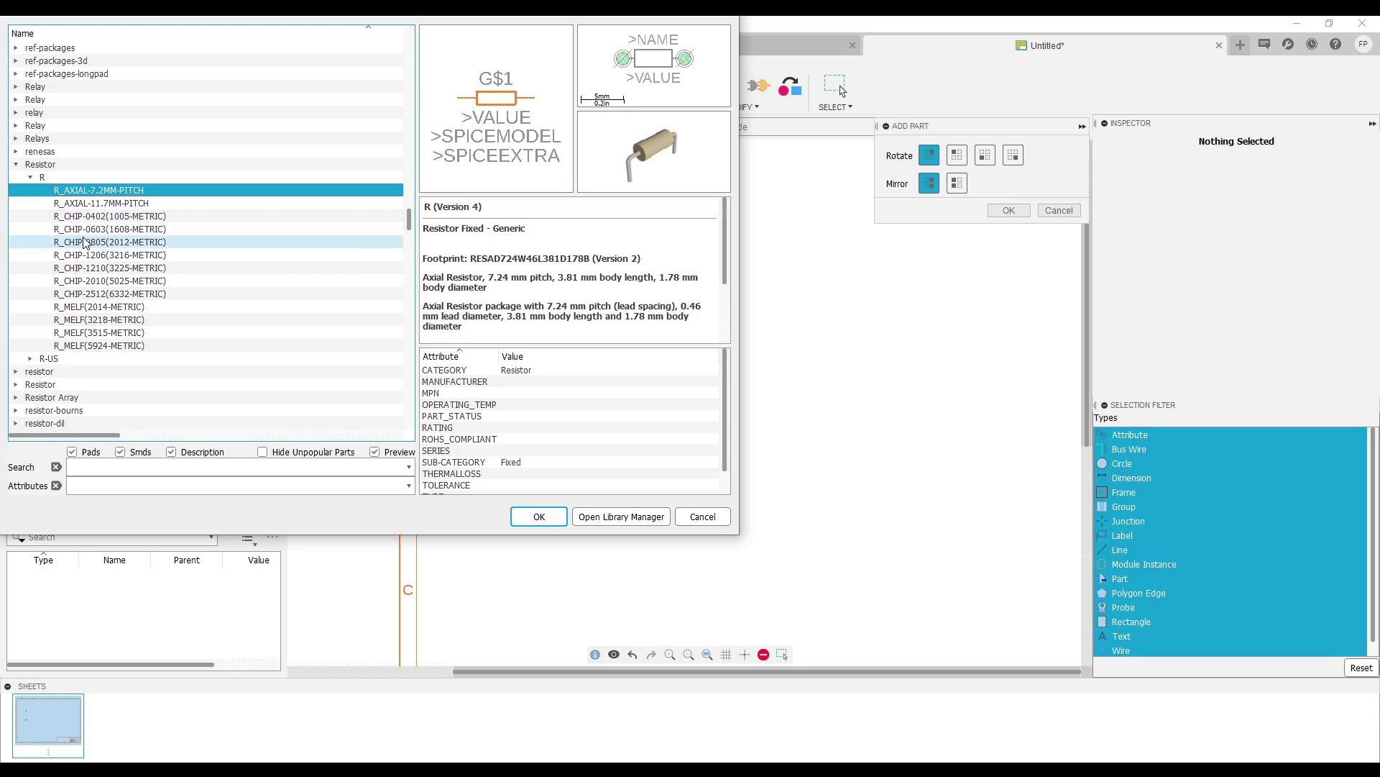
click(16, 372)
click(29, 267)
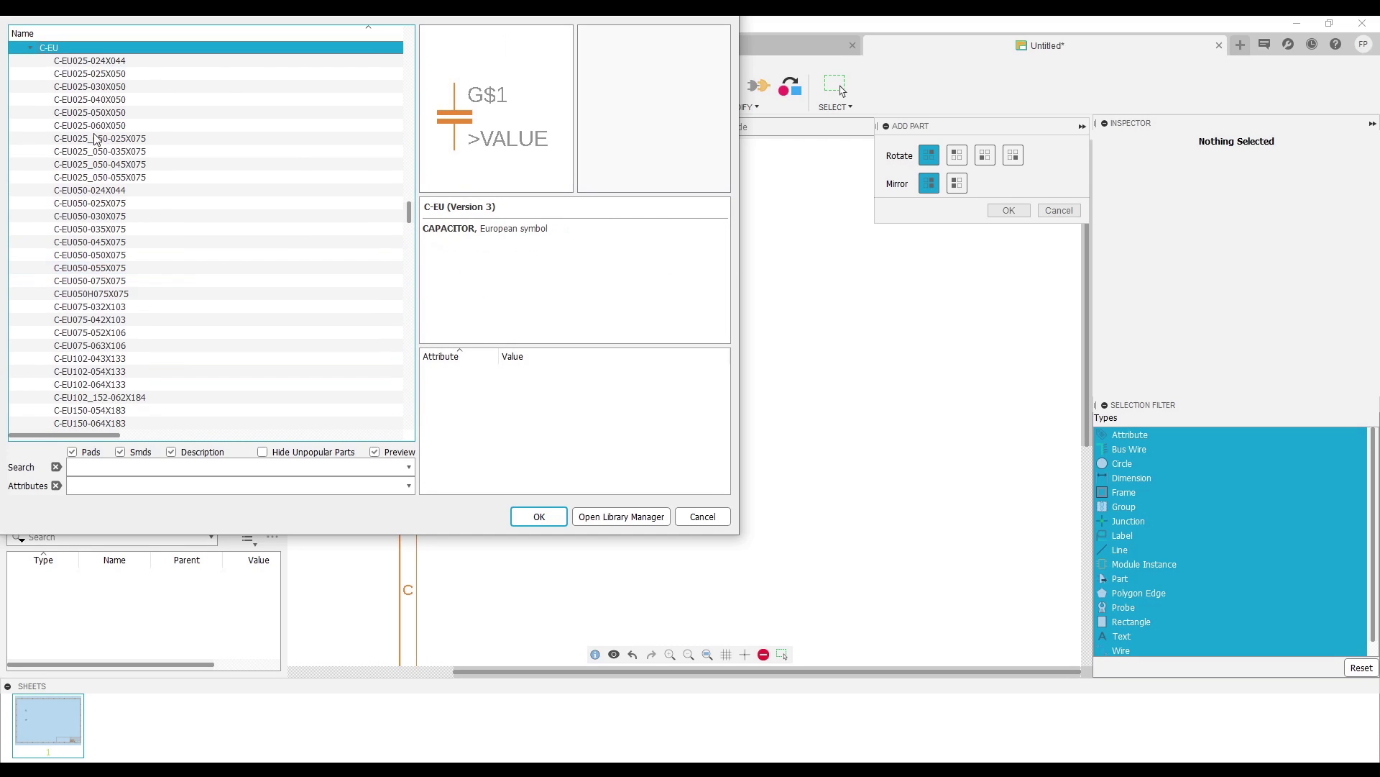
click(101, 128)
click(102, 164)
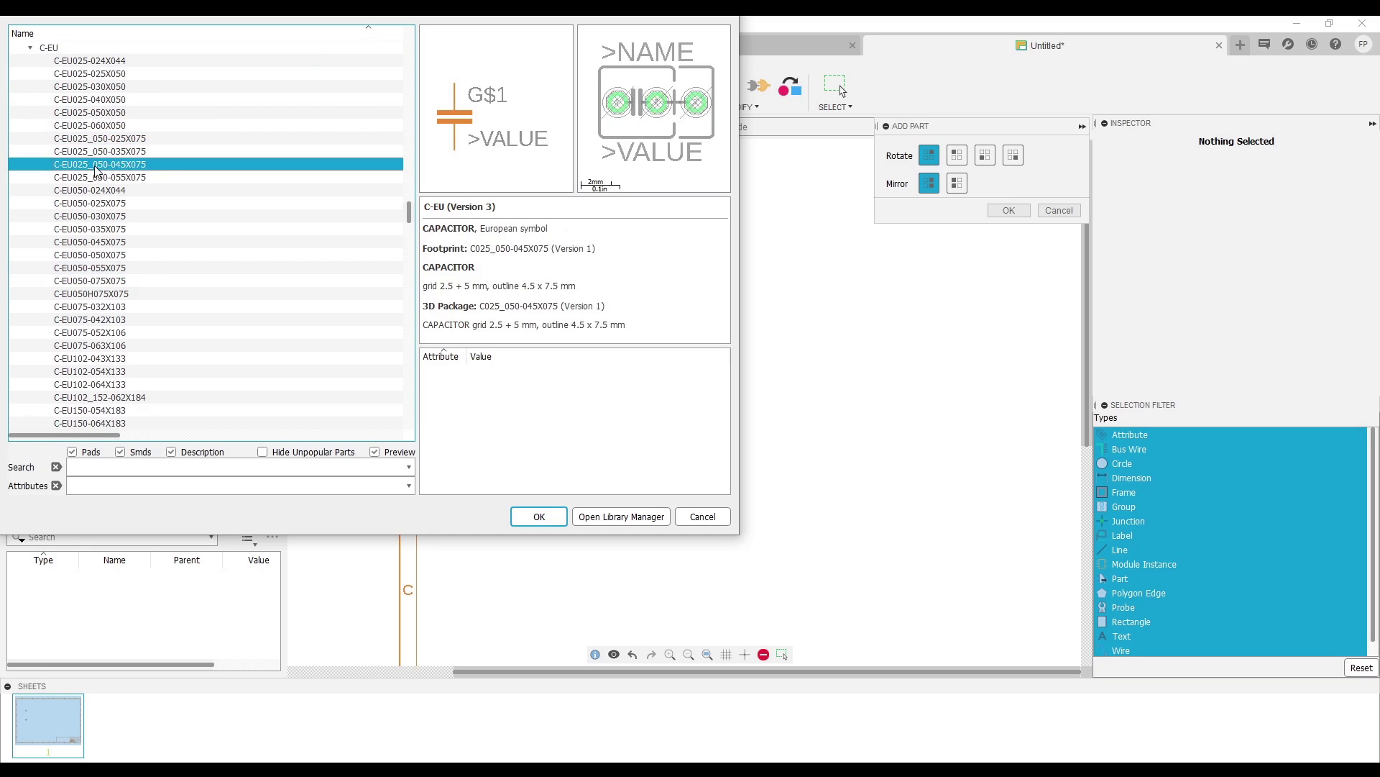
scroll(68, 158, up, 3)
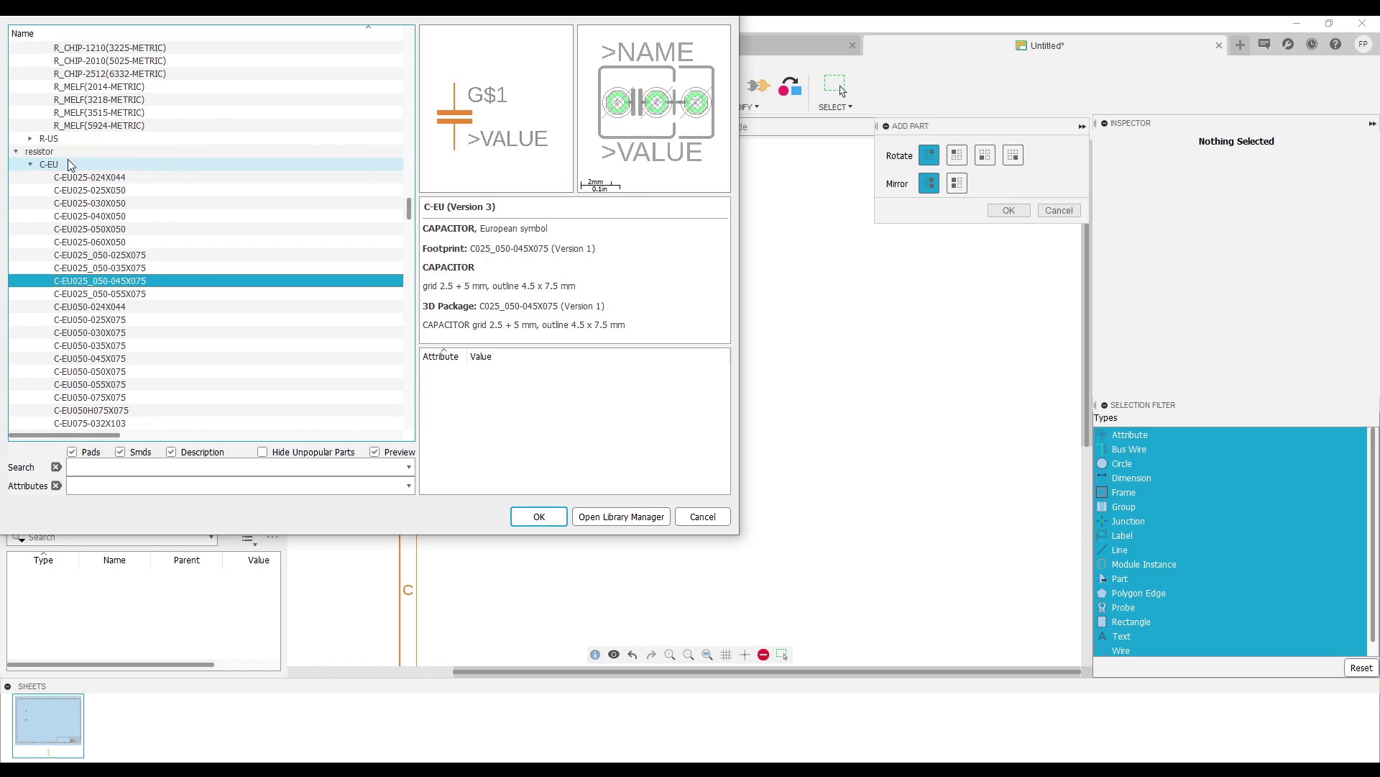
click(30, 164)
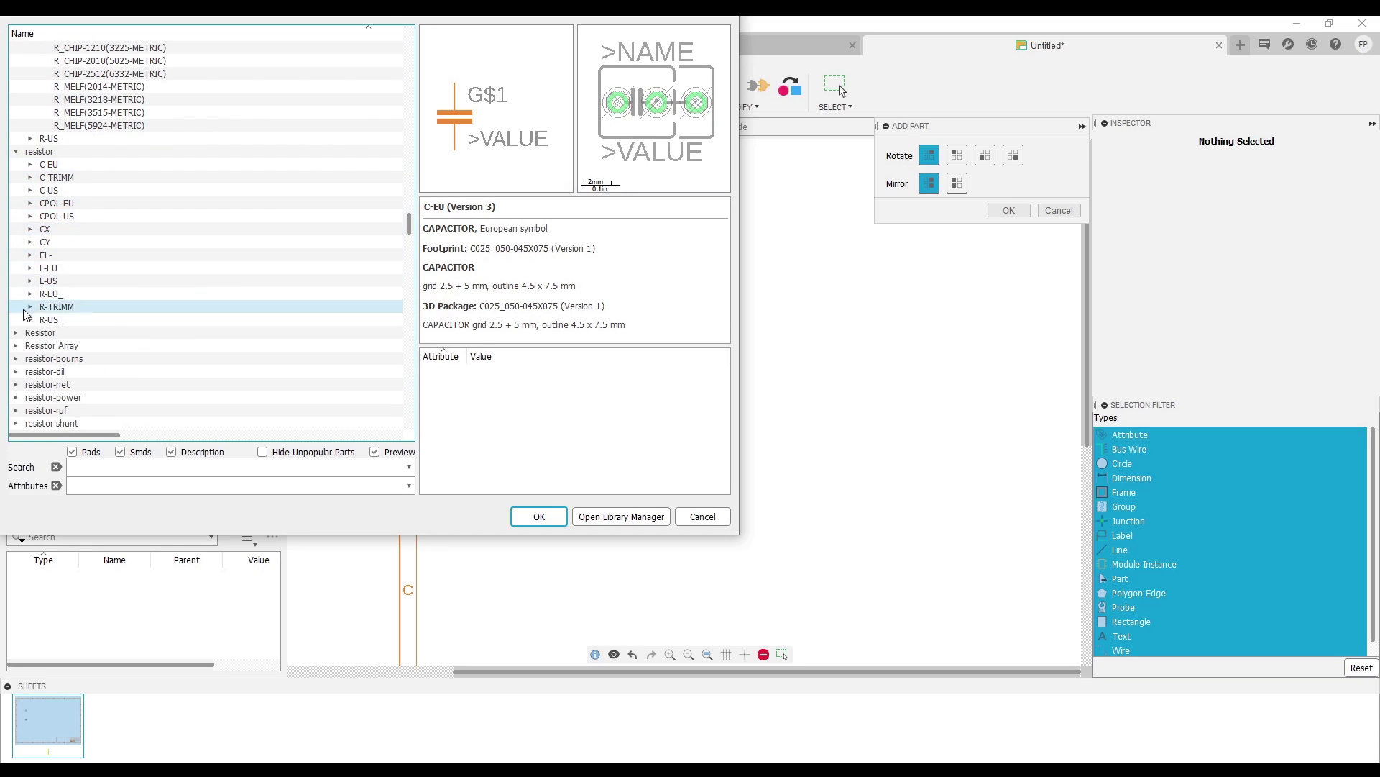
Step: Select R_AXIAL-7.2MM-PITCH under Resistor > R and confirm it for placement
click(16, 333)
click(29, 346)
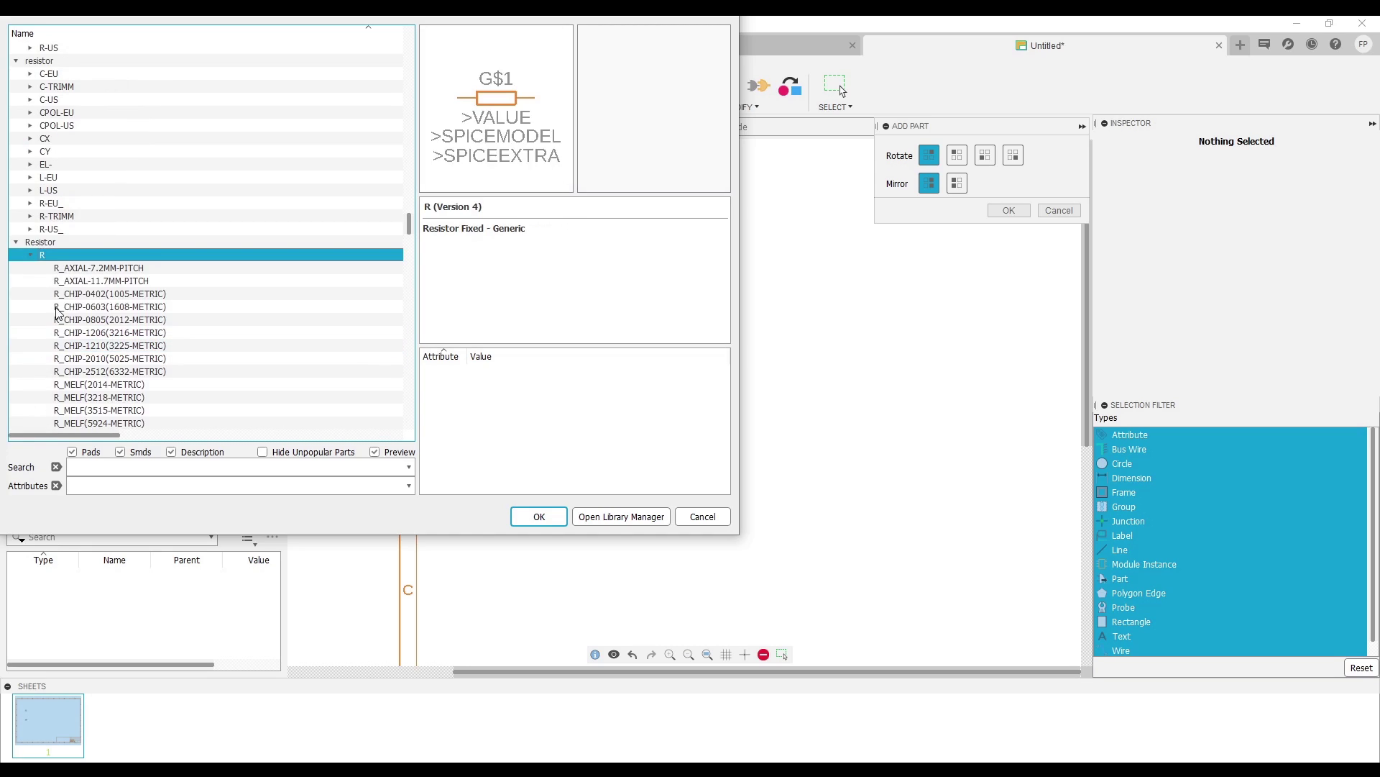
scroll(103, 394, down, 1)
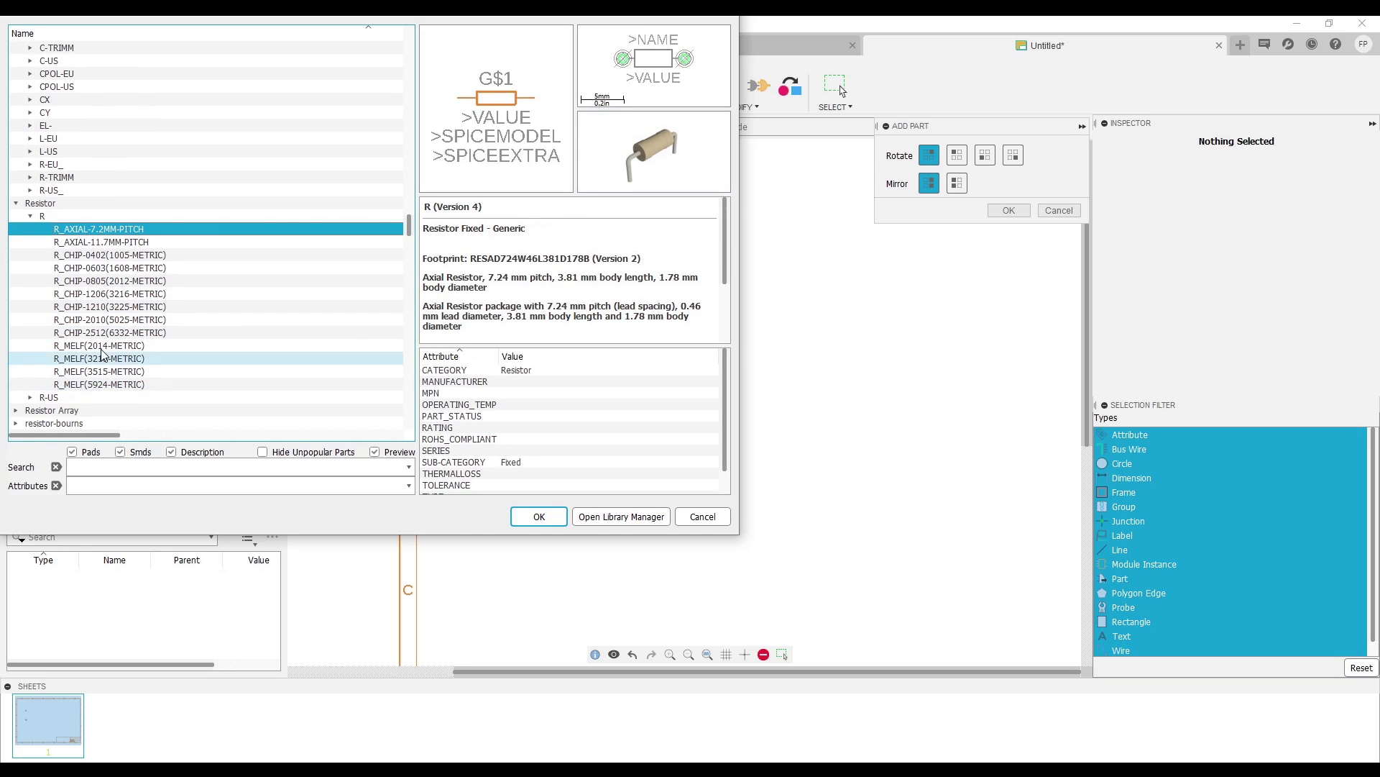
click(526, 521)
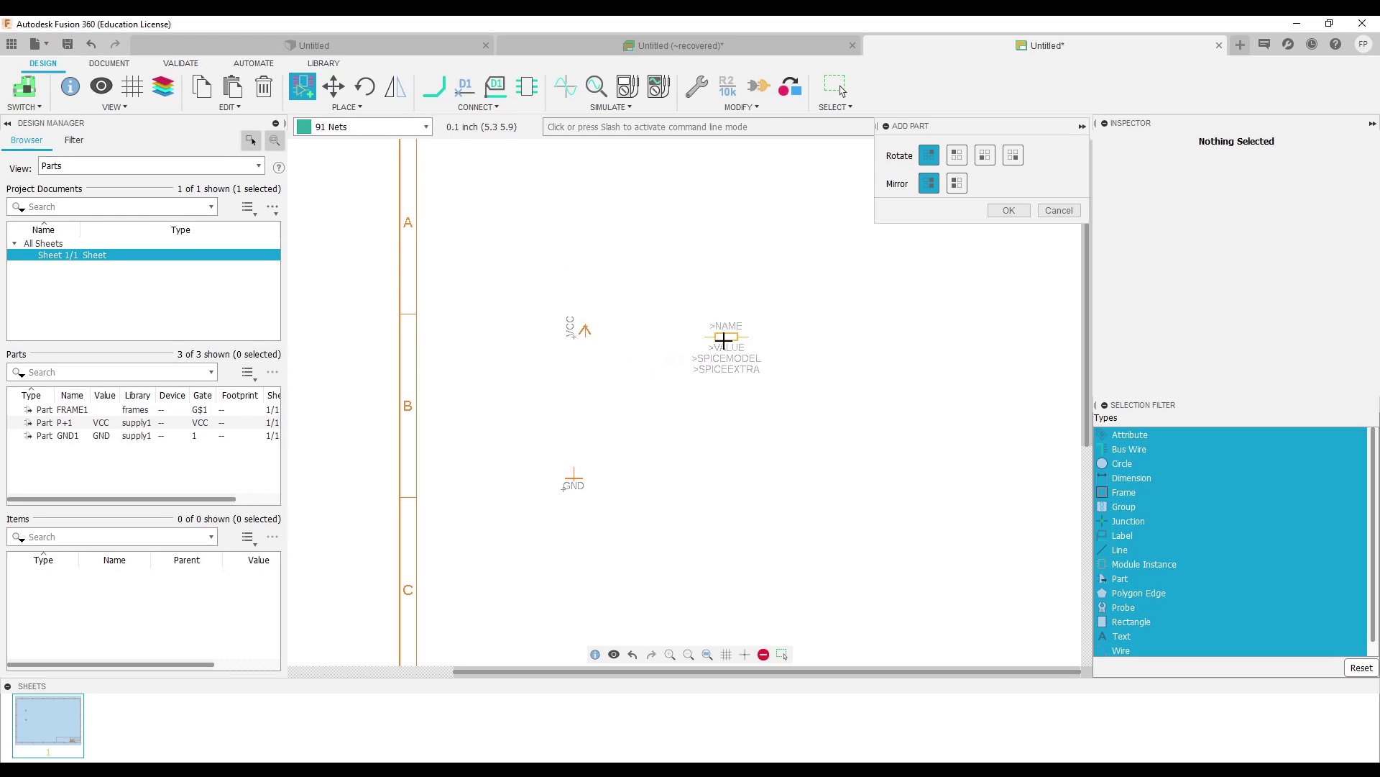
Step: Rotate the resistor 90° and place R1, R2, R3 and R4 side by side
right_click(718, 336)
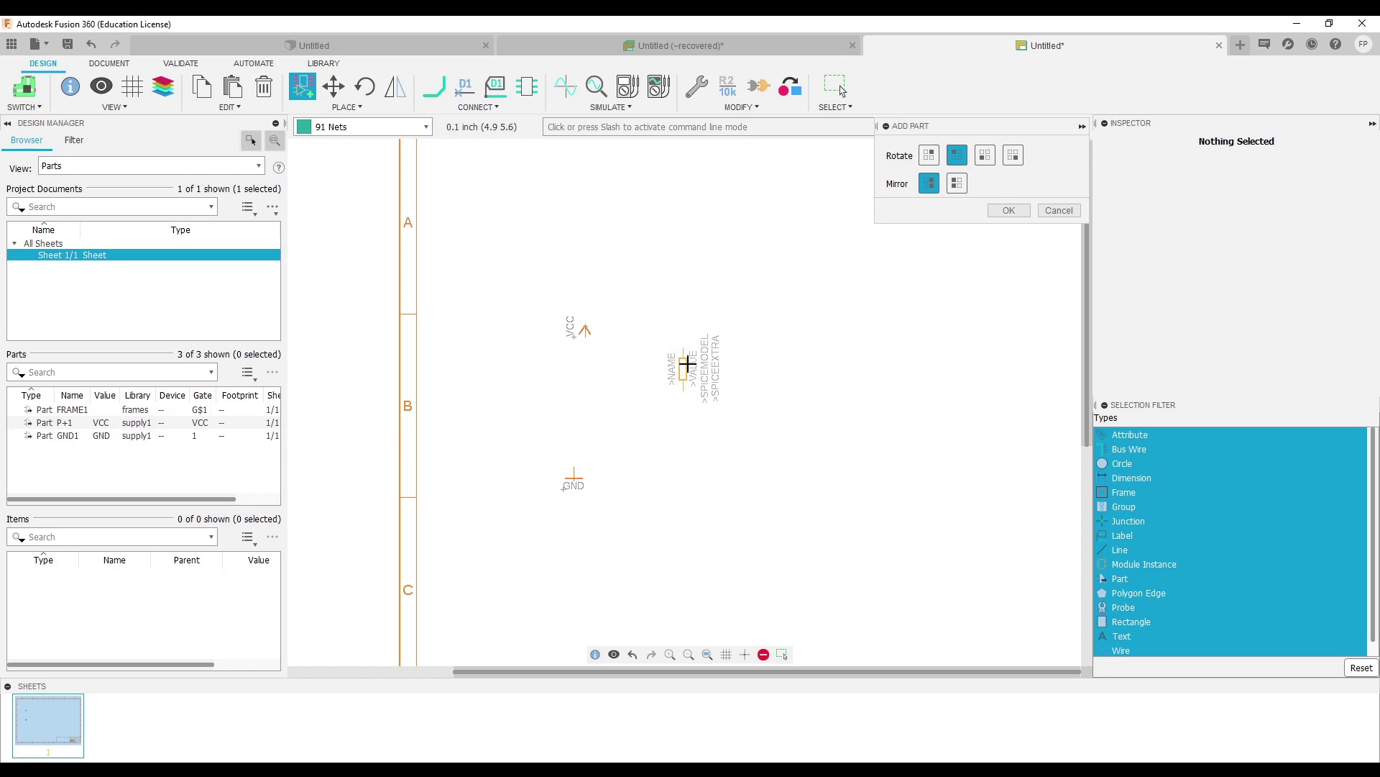
click(687, 364)
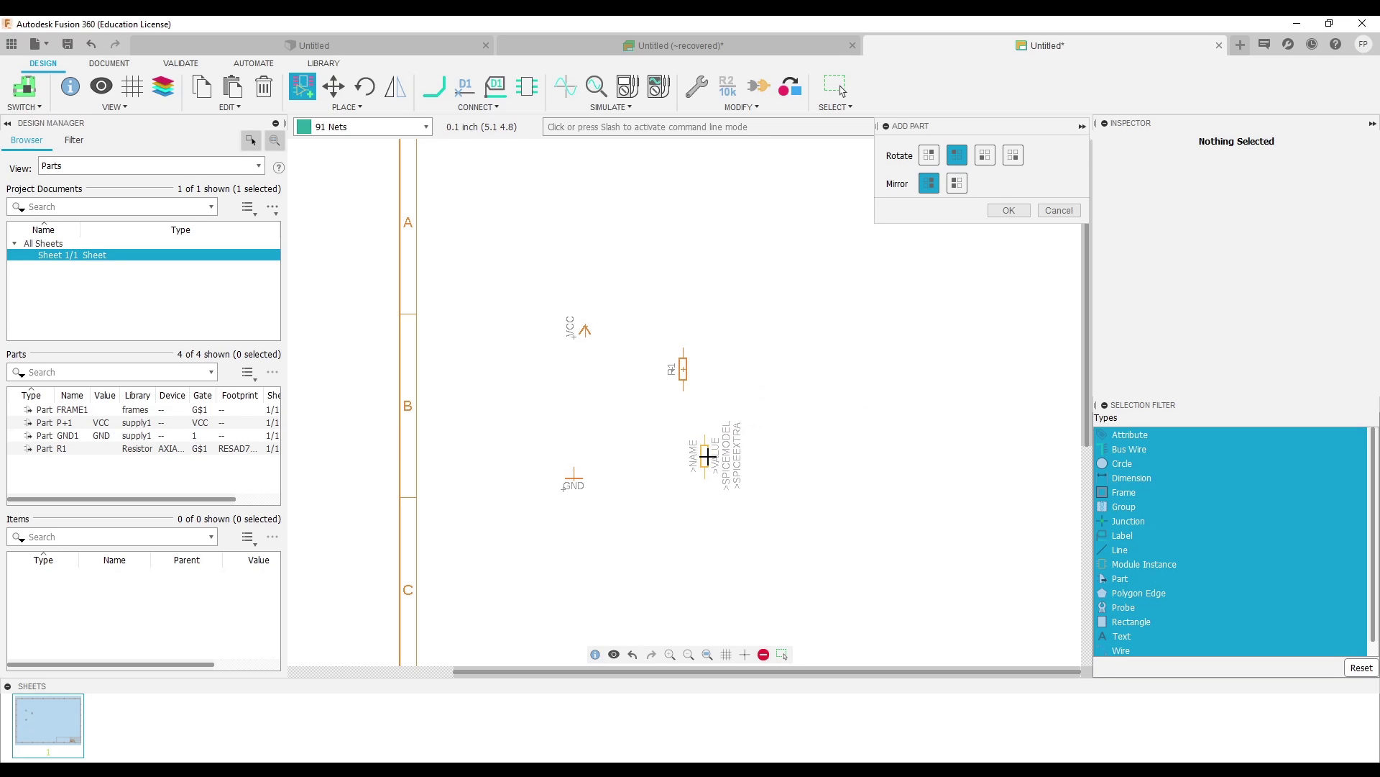
scroll(693, 410, up, 3)
scroll(693, 410, up, 2)
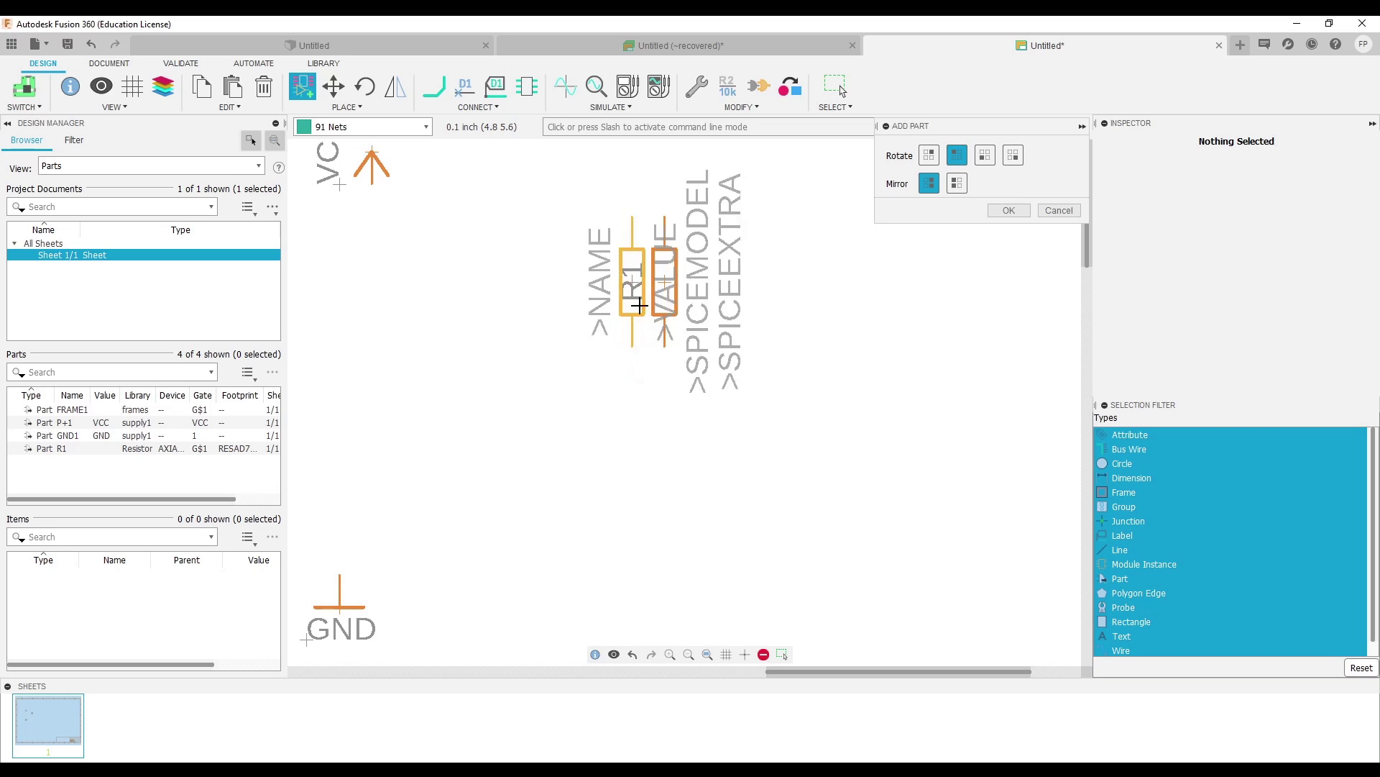
scroll(663, 445, down, 3)
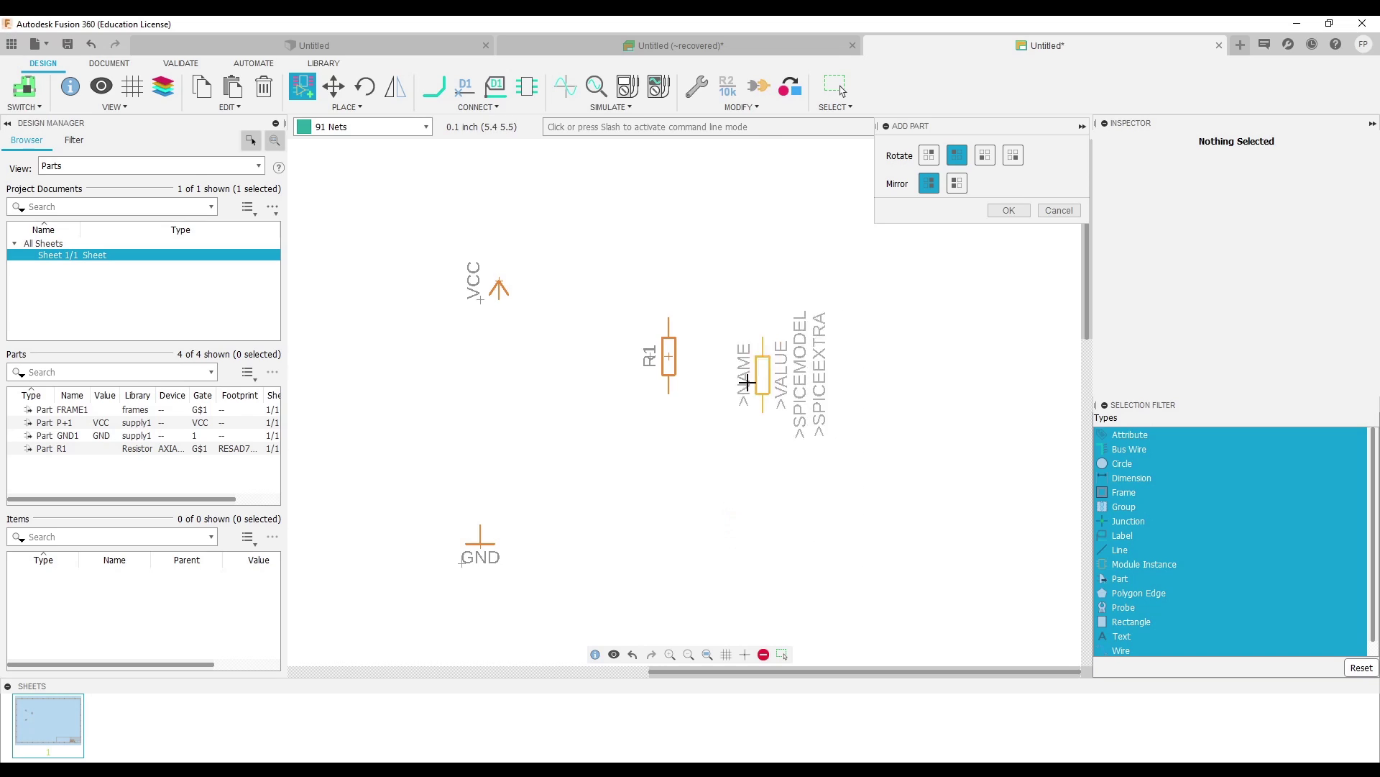
scroll(789, 379, down, 2)
middle_drag(790, 379, 596, 388)
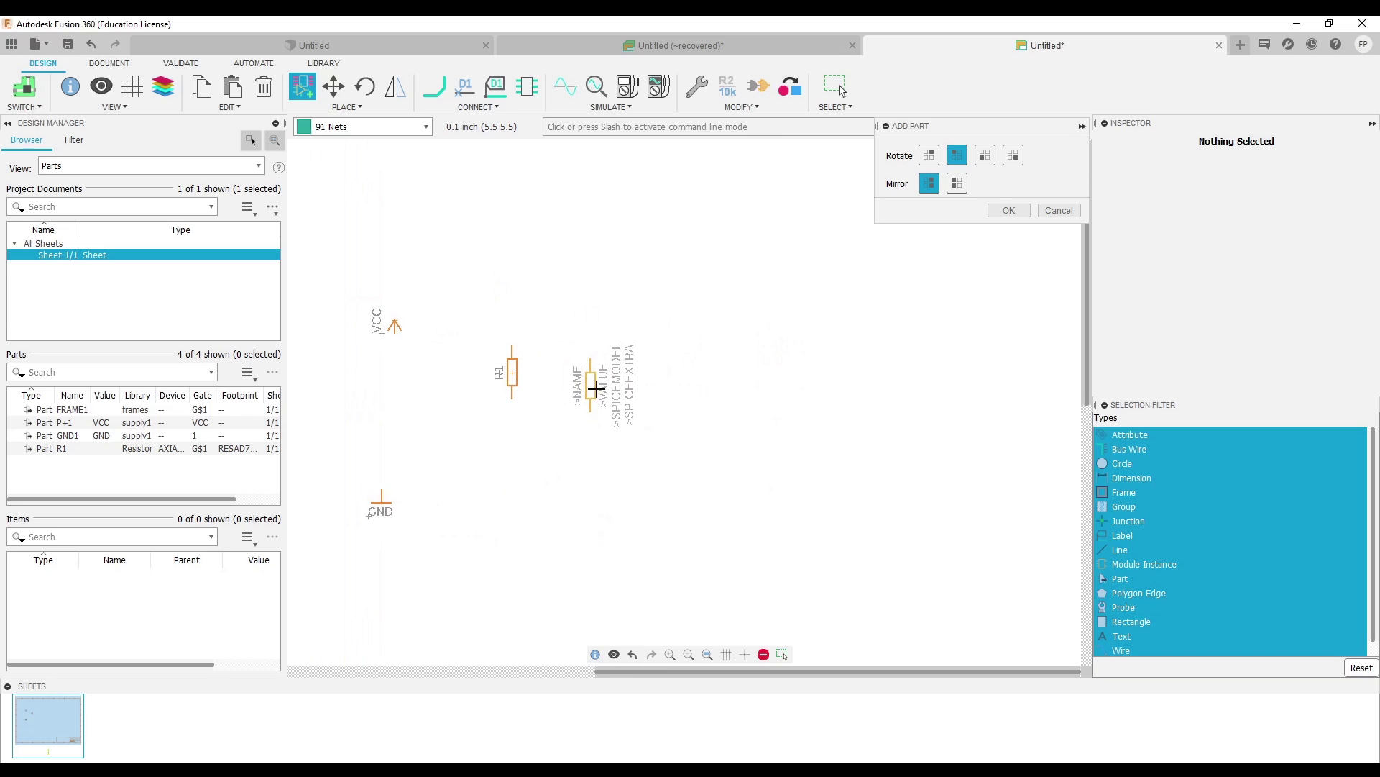
click(591, 371)
click(657, 372)
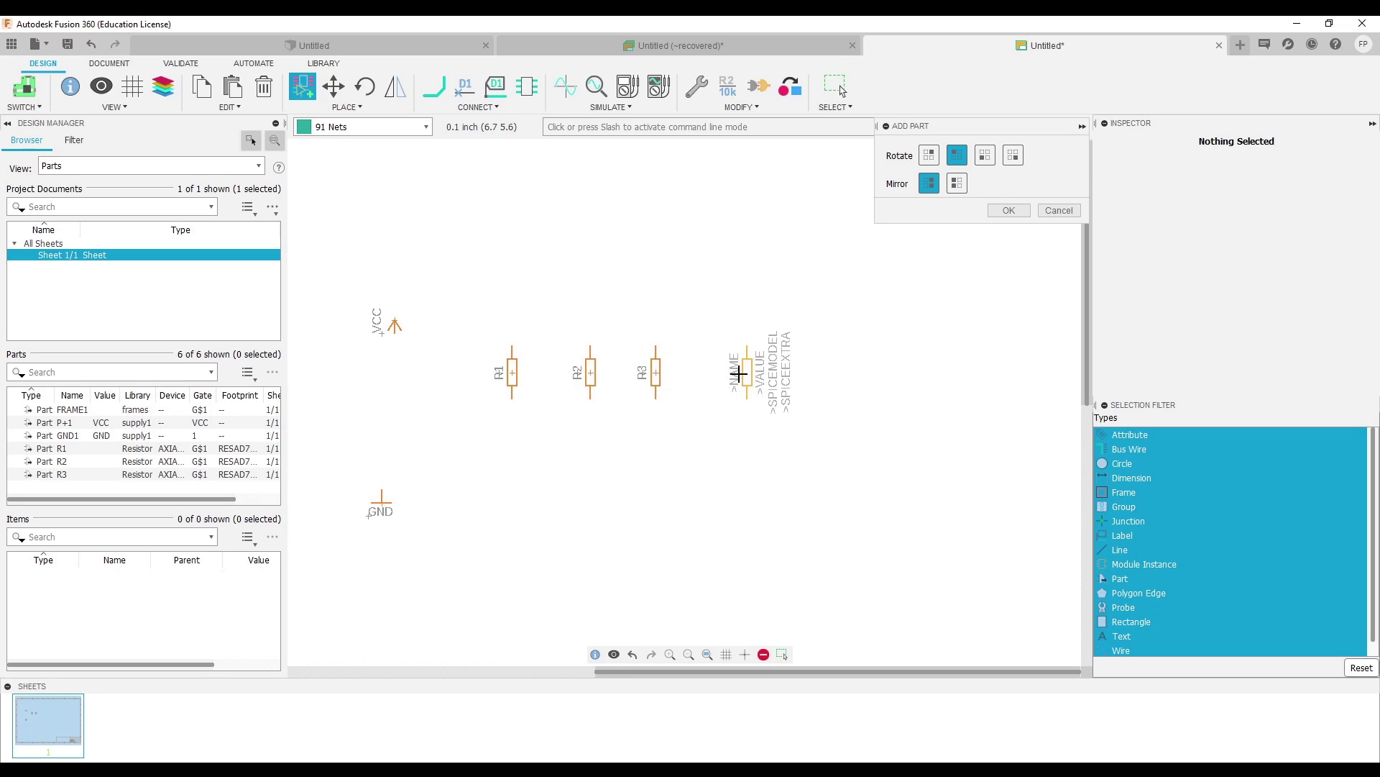
click(715, 372)
key(Escape)
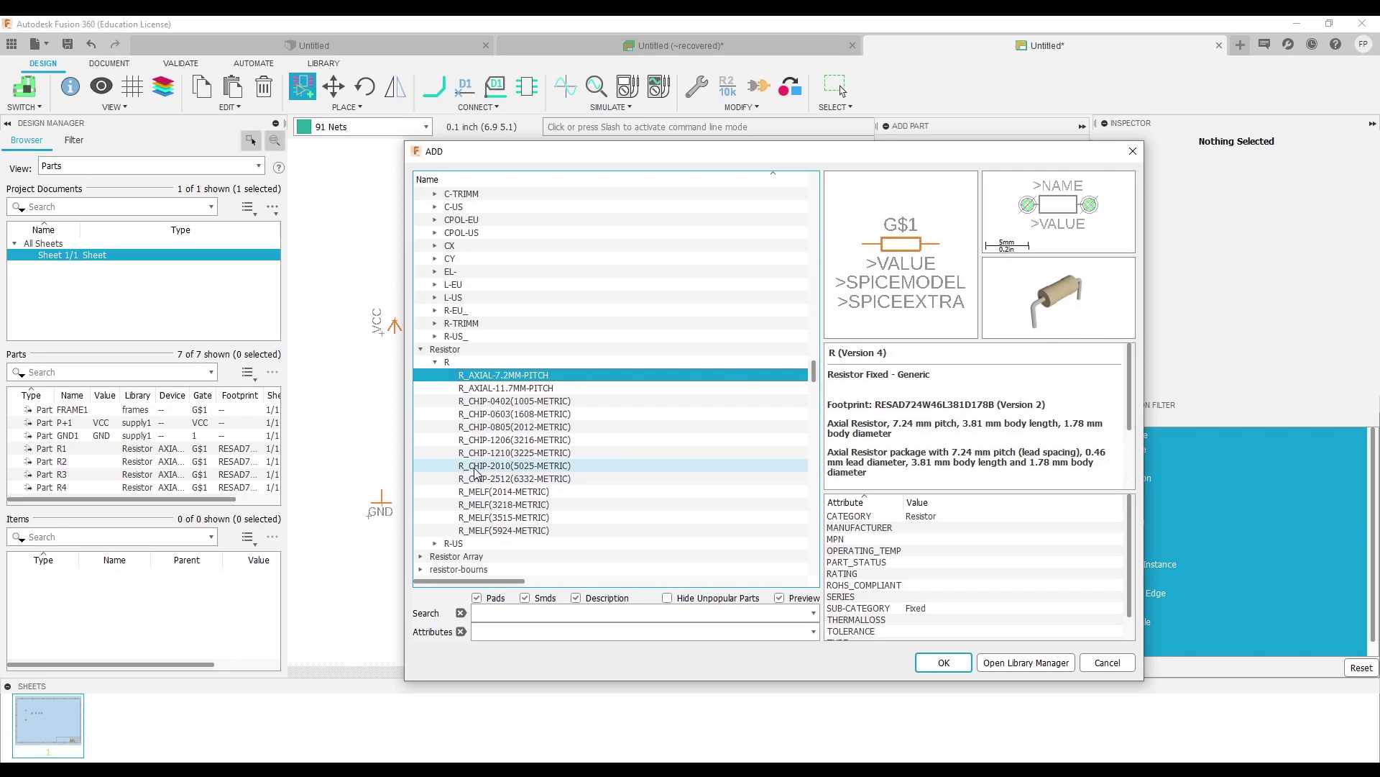
Step: Preview the R_CHIP-2512 resistor, move the library window aside and scroll through the libraries
click(503, 479)
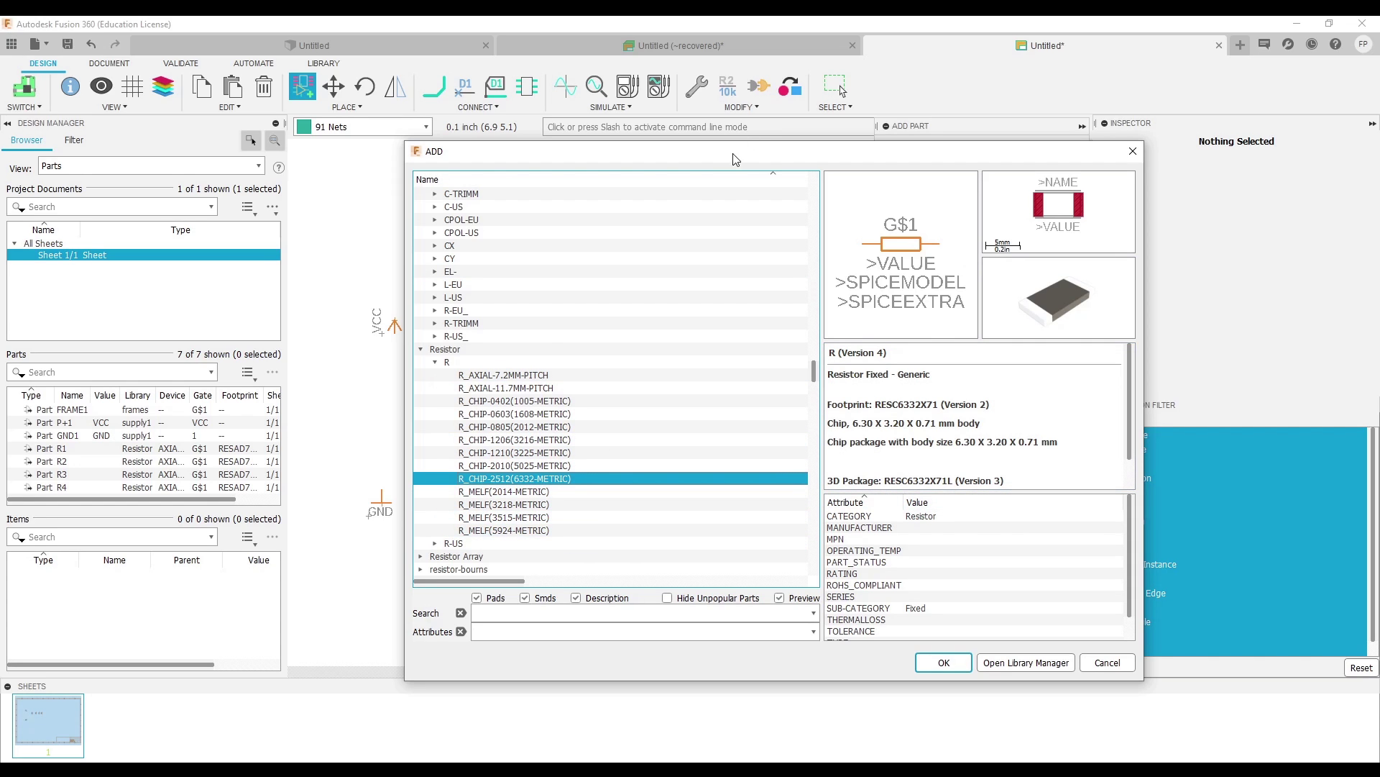
mouse_move(730, 153)
mouse_down()
mouse_move(652, 233)
mouse_move(676, 184)
mouse_move(682, 107)
mouse_up()
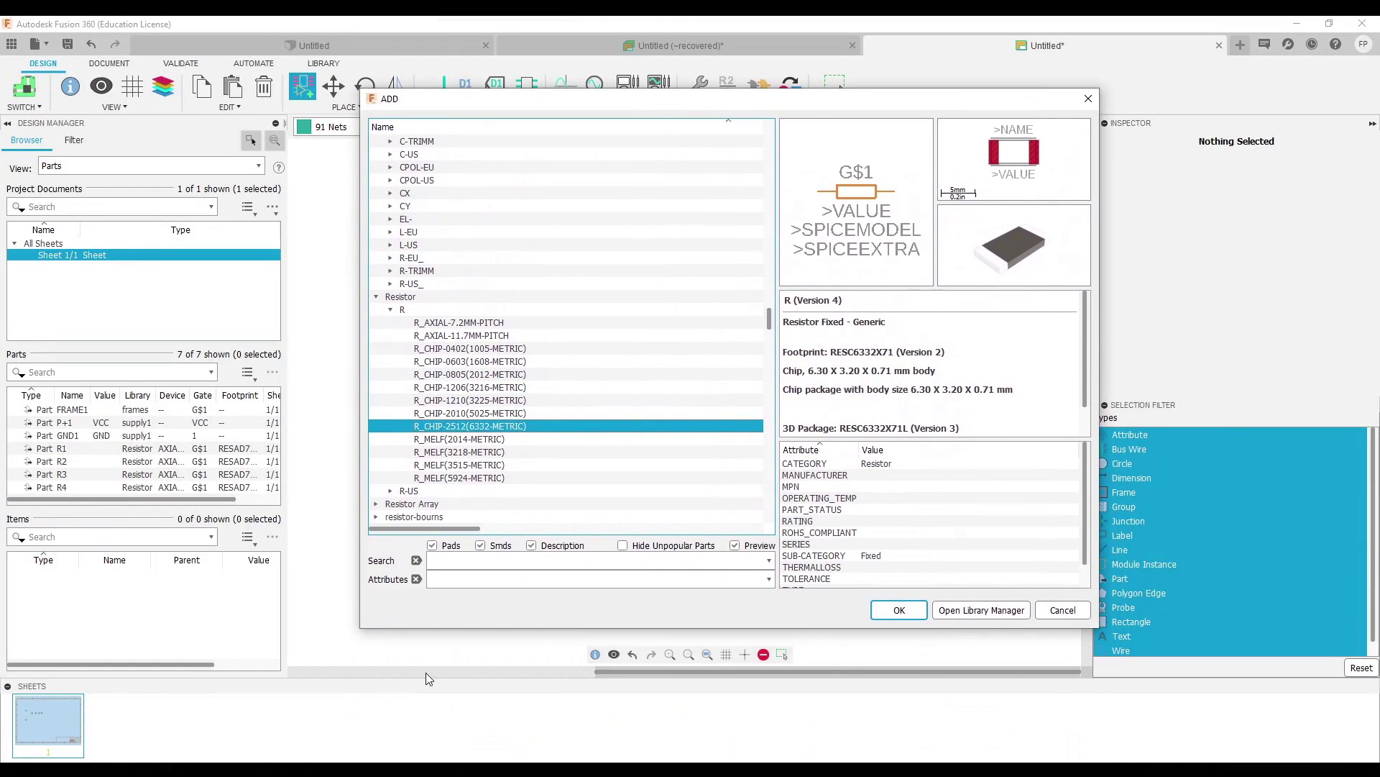
click(391, 309)
scroll(450, 440, down, 8)
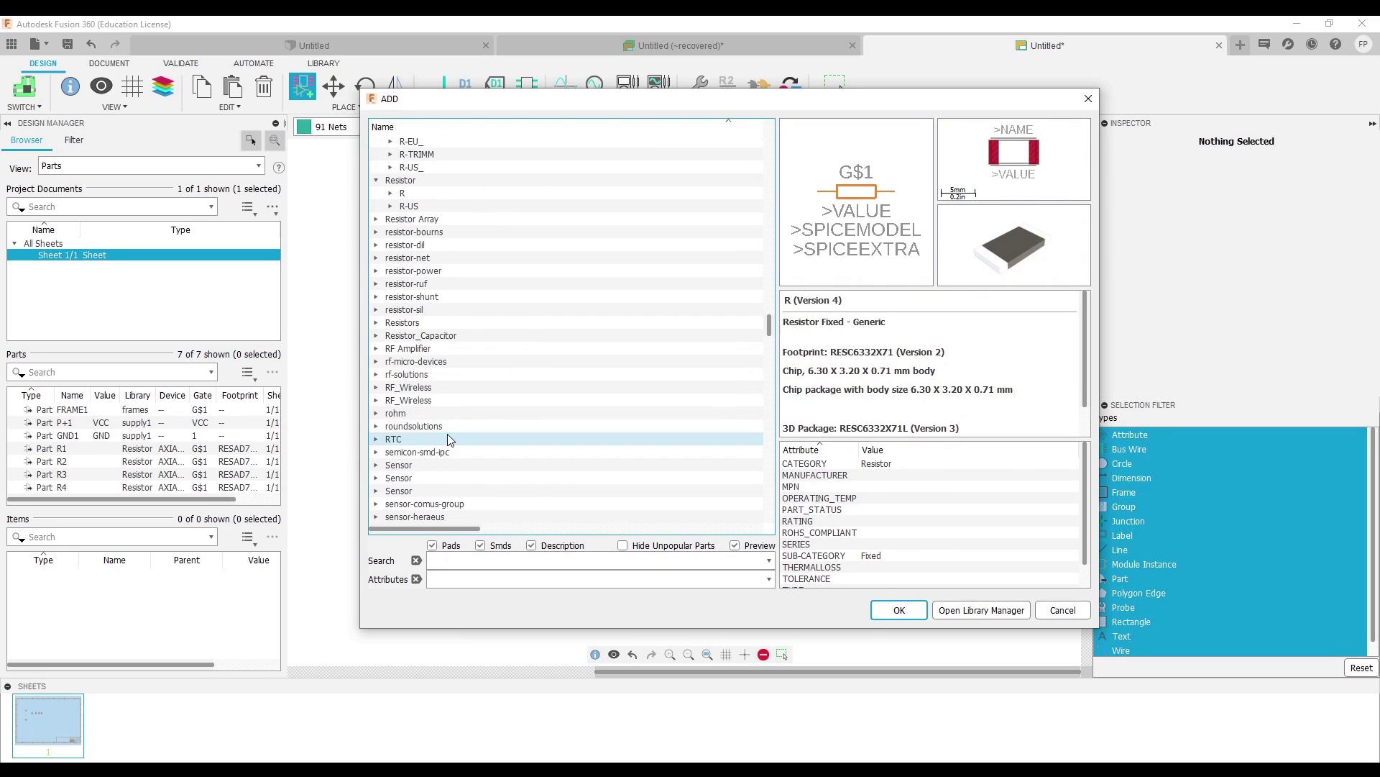
scroll(447, 435, down, 8)
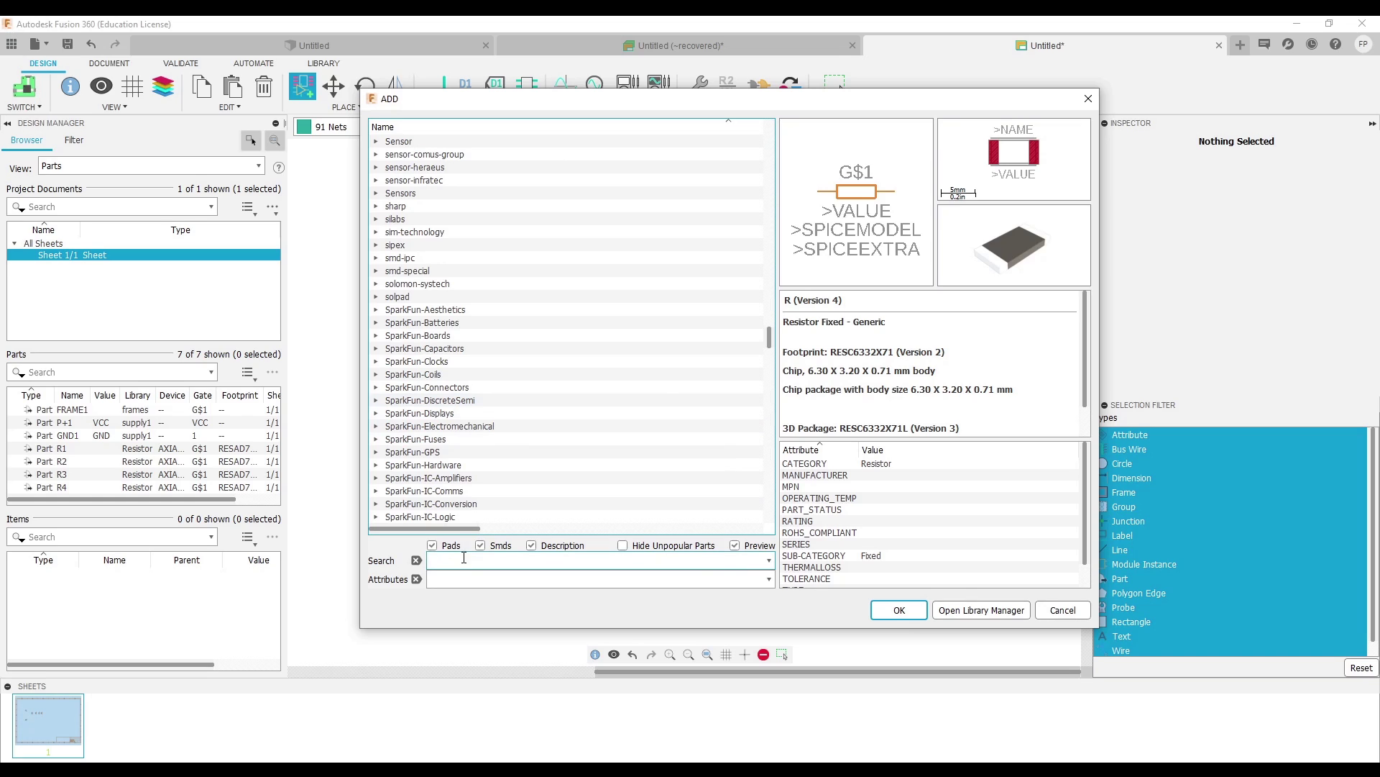
scroll(466, 364, down, 6)
scroll(465, 364, down, 5)
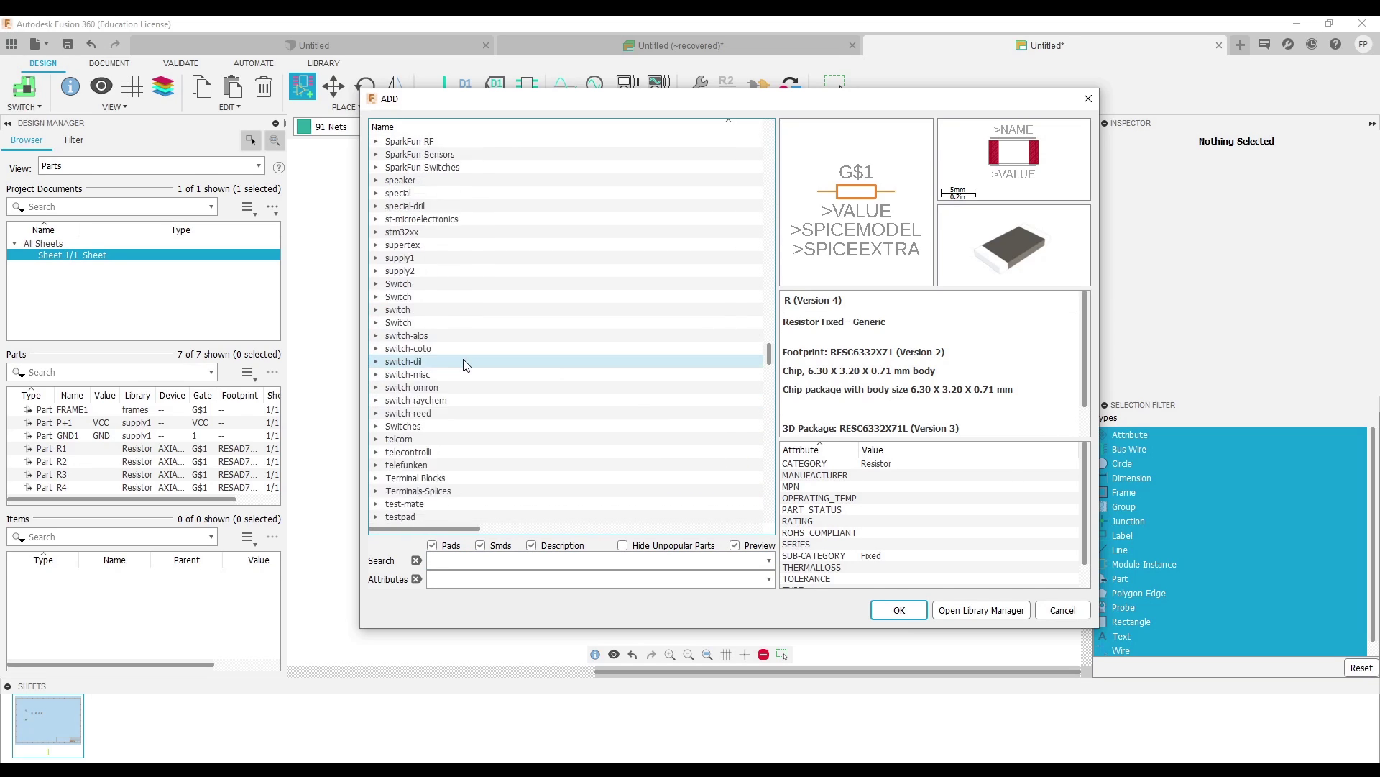
scroll(465, 364, down, 5)
scroll(466, 367, down, 5)
scroll(467, 367, down, 5)
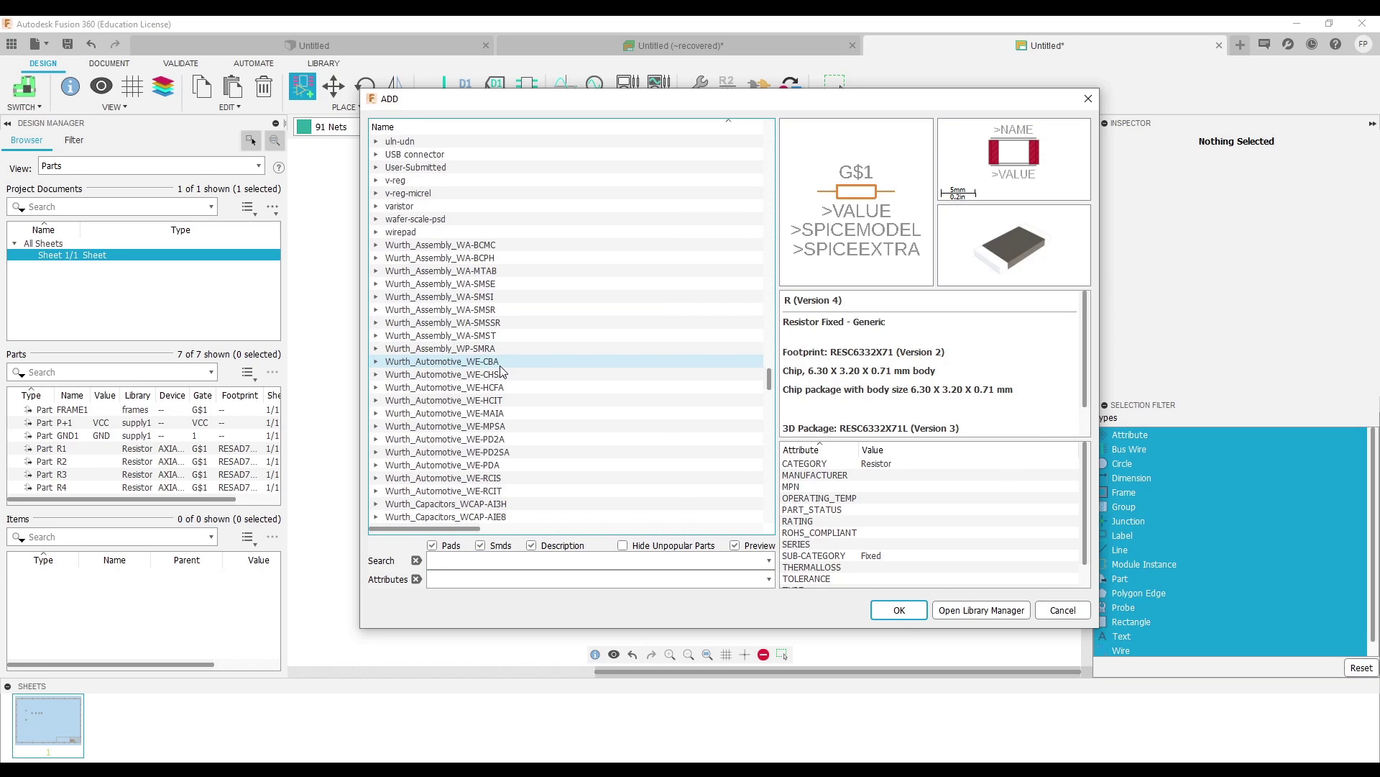
scroll(474, 368, up, 5)
scroll(489, 371, up, 5)
scroll(502, 372, up, 5)
scroll(502, 372, up, 5)
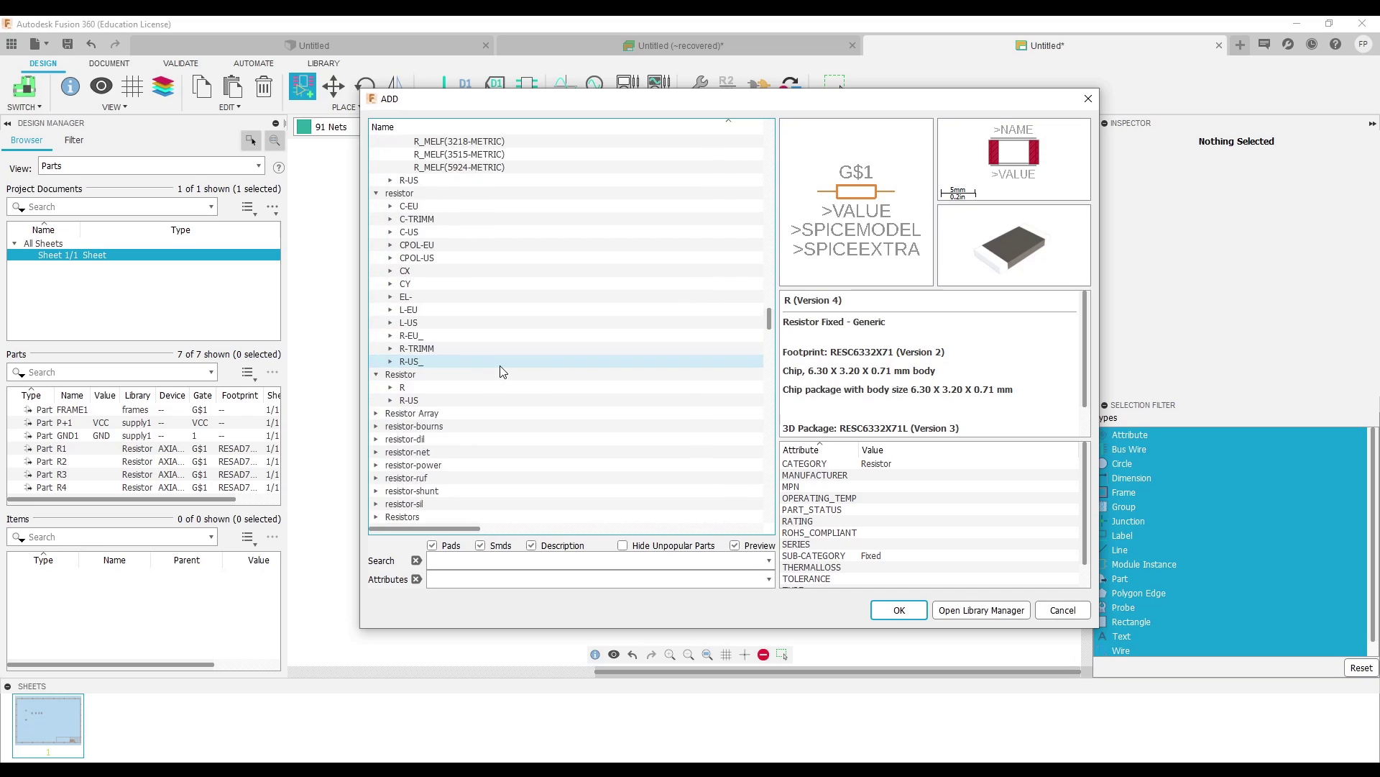
scroll(502, 371, up, 5)
scroll(502, 372, up, 5)
scroll(502, 371, up, 2)
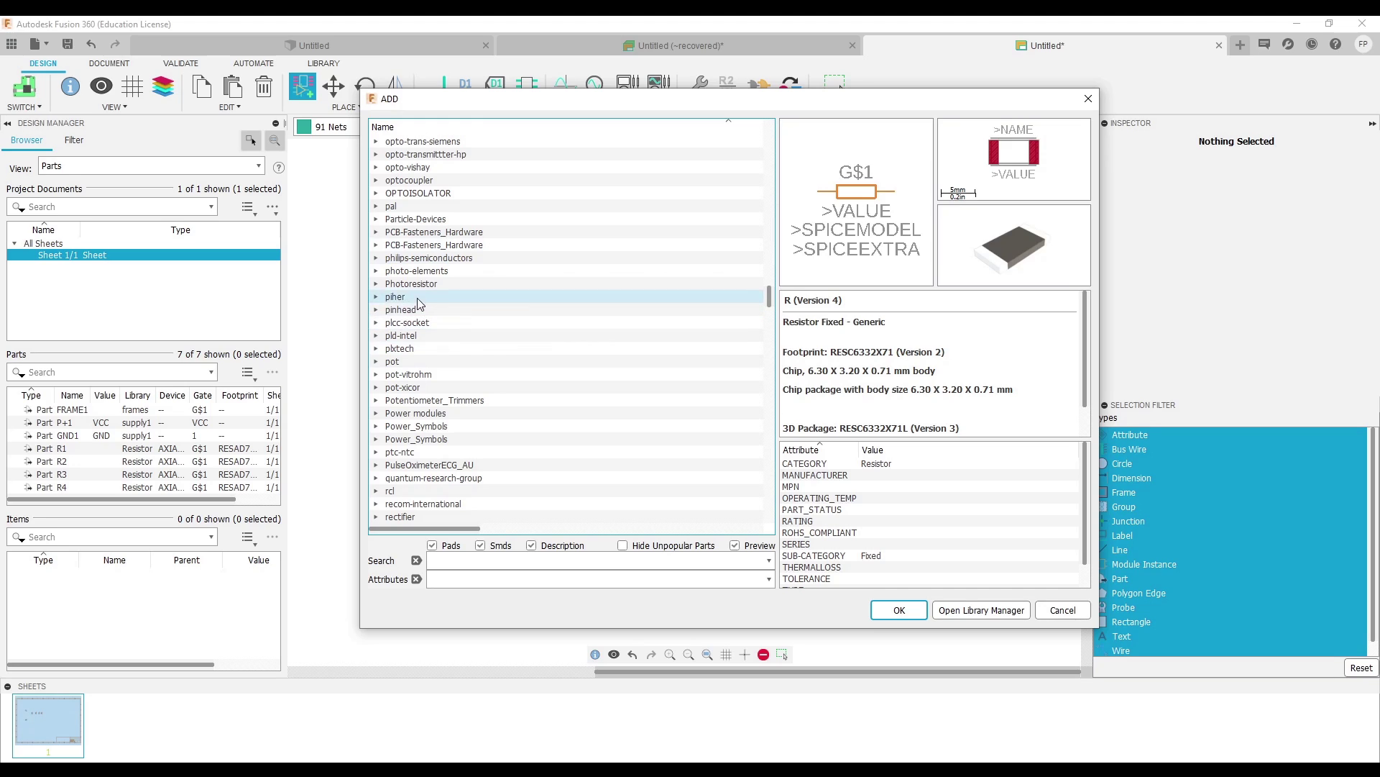
Step: Select LED_RADIAL_BLUE under Opto-Electronic > LED_RADIAL and confirm it for placement
click(375, 271)
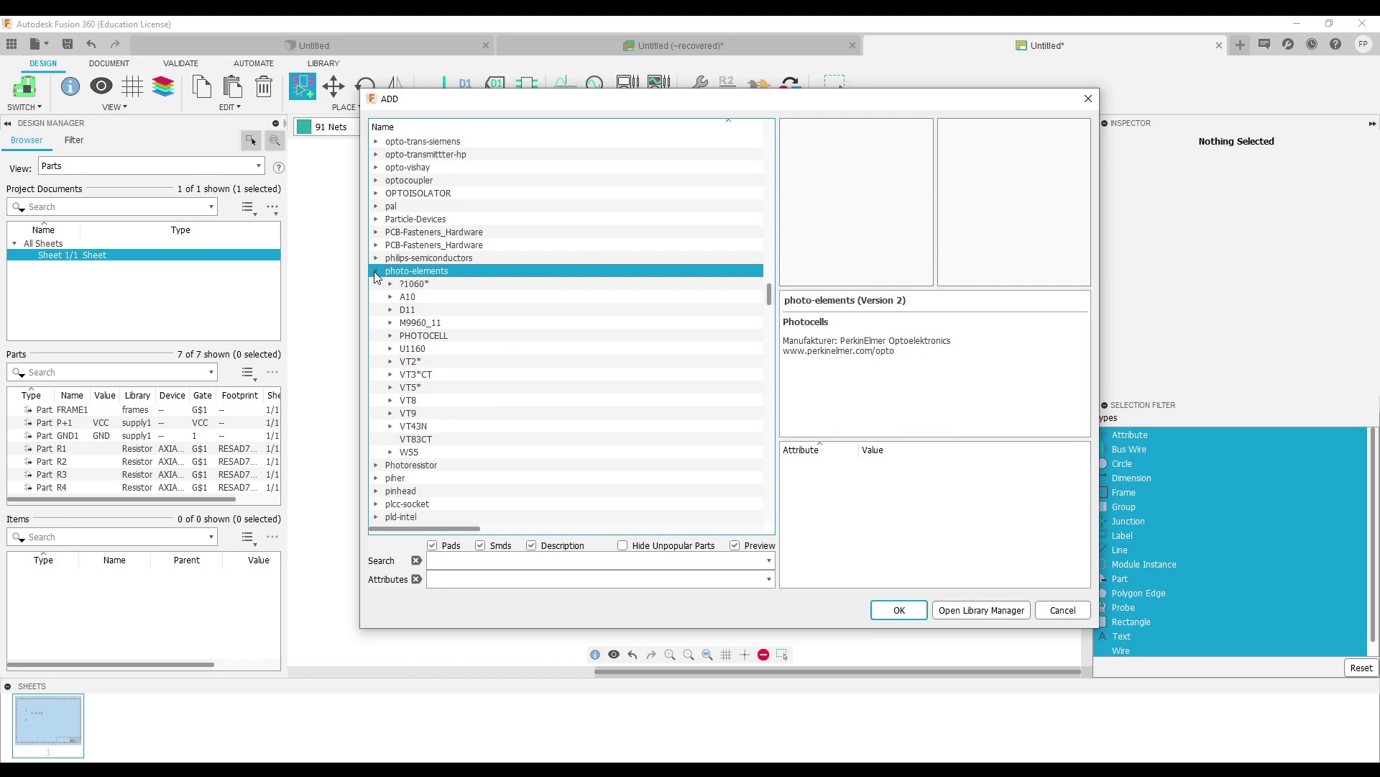
click(376, 270)
scroll(381, 302, up, 4)
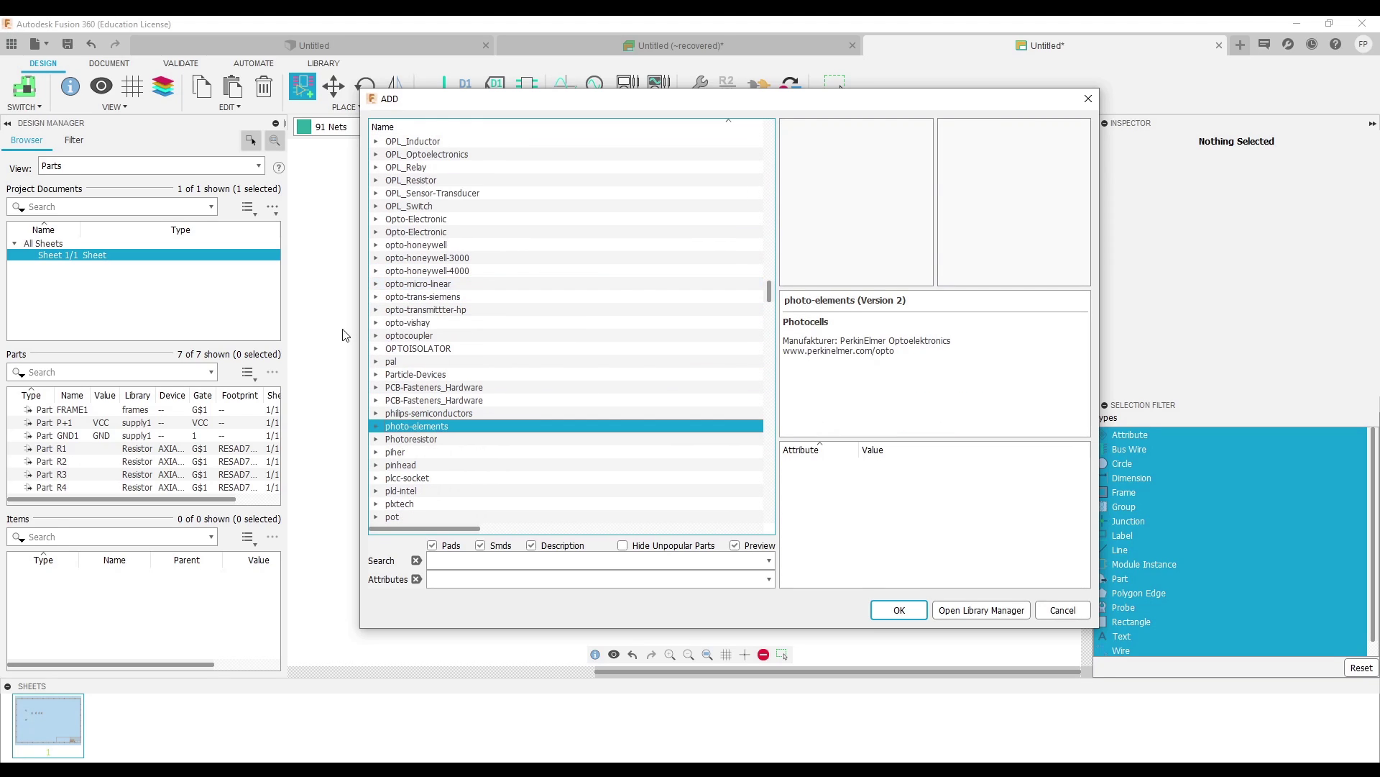
click(376, 219)
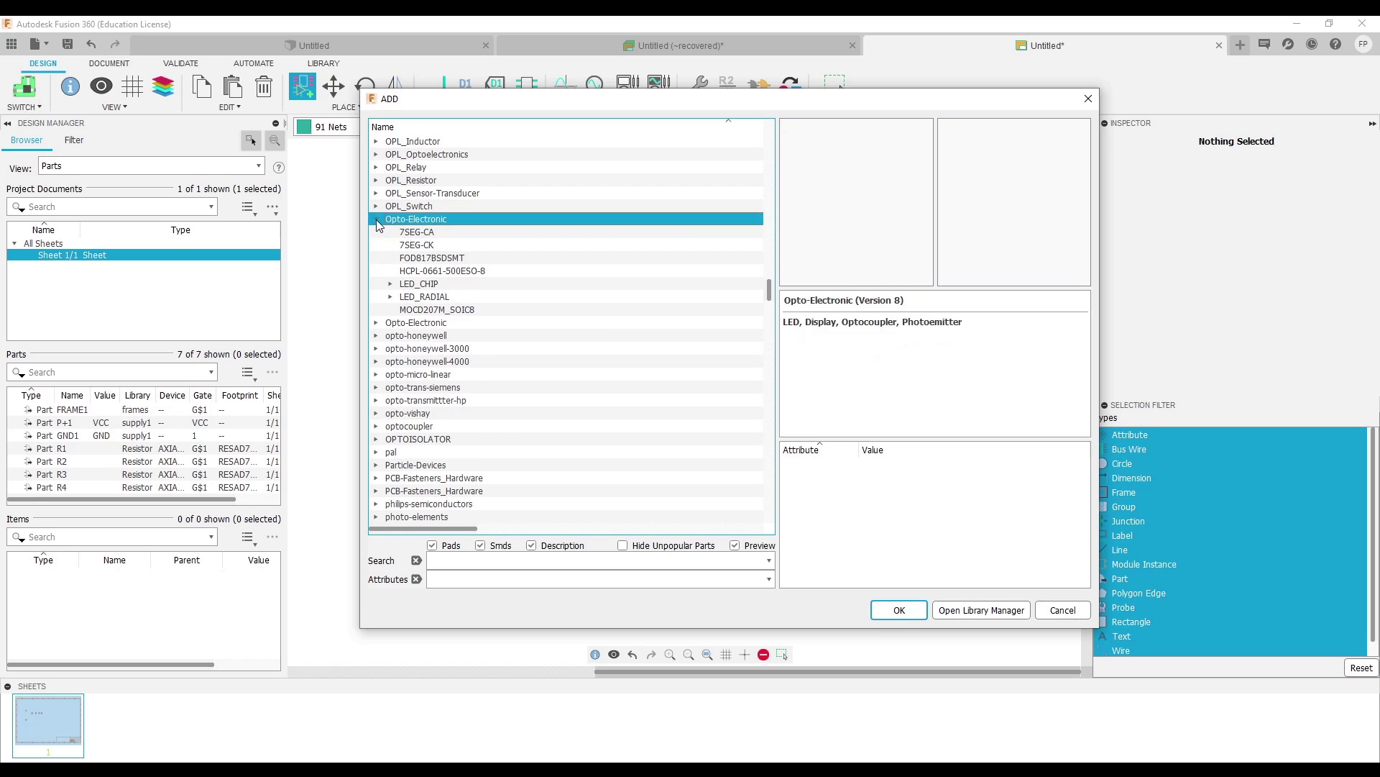
click(391, 296)
click(392, 284)
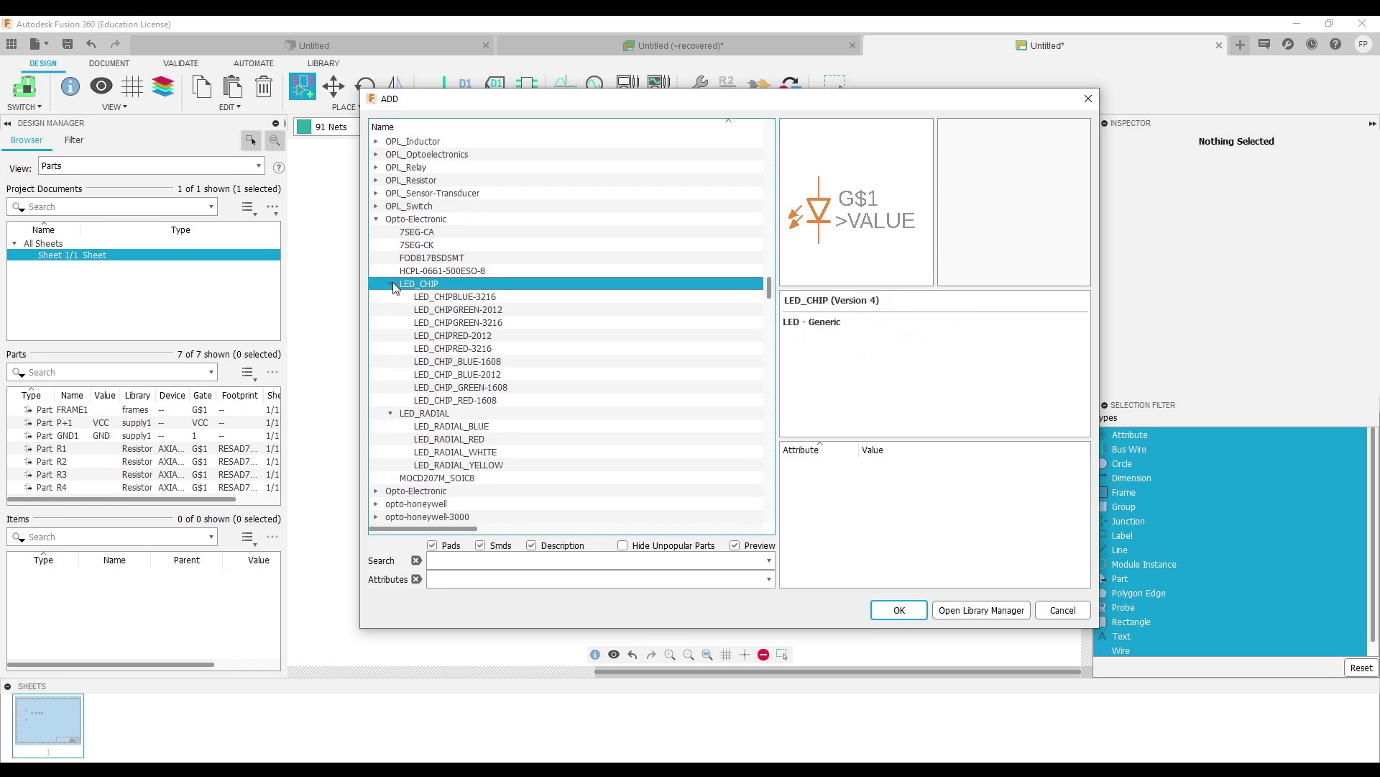
click(465, 299)
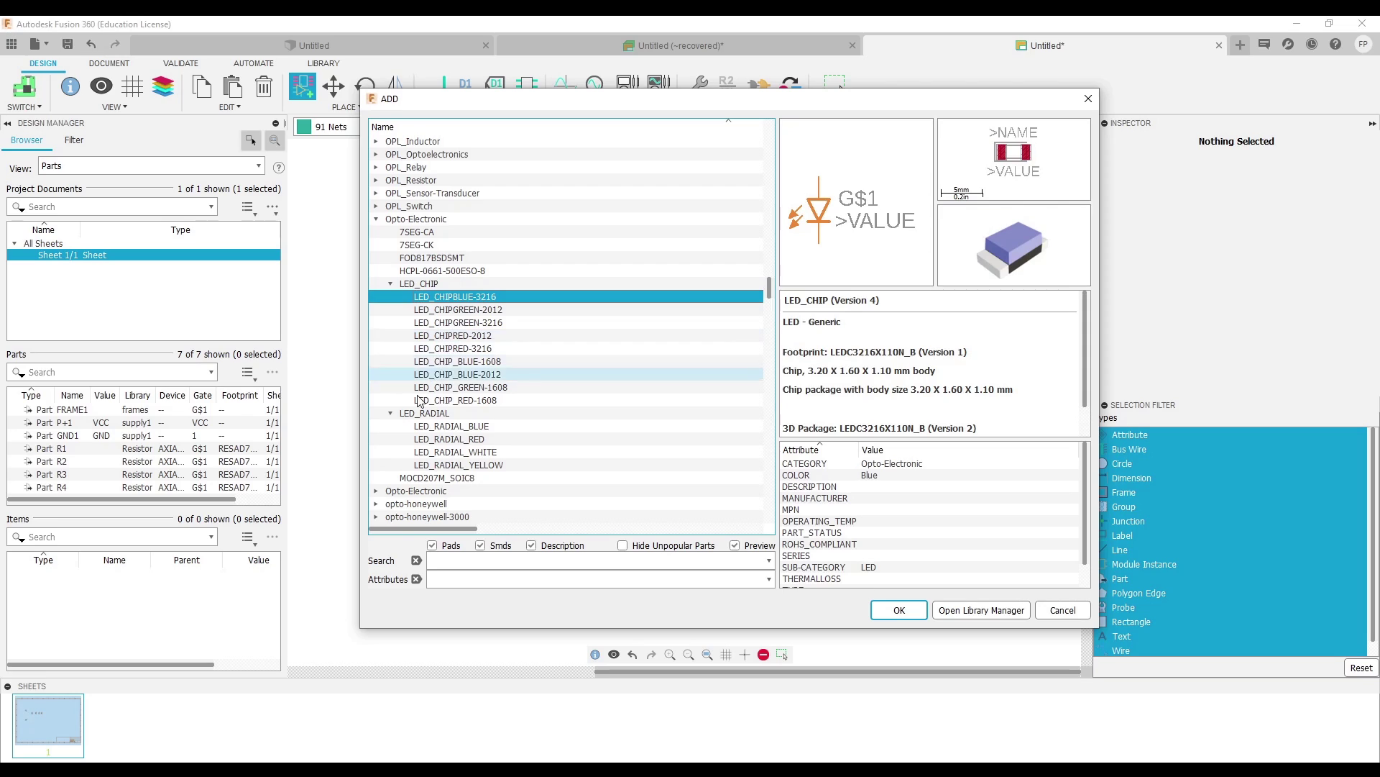
click(446, 428)
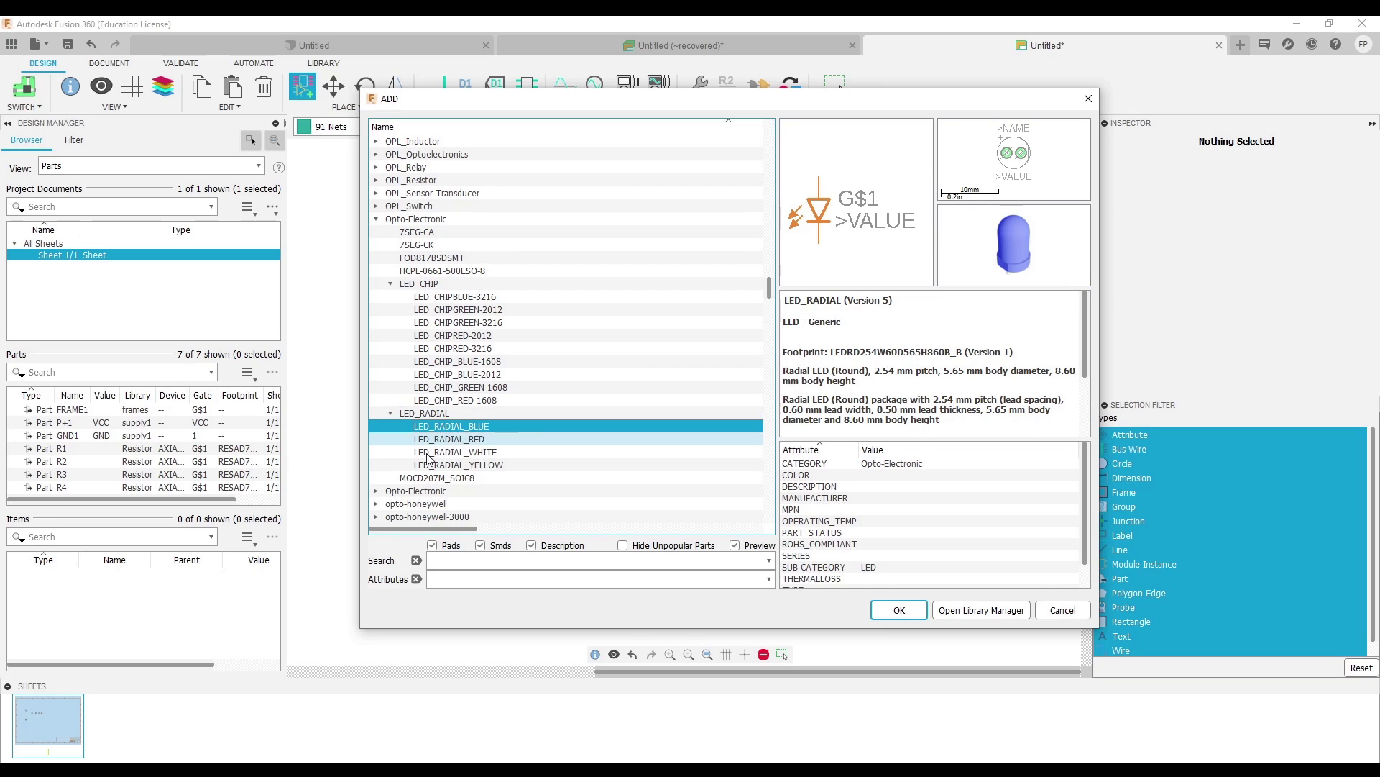
click(899, 610)
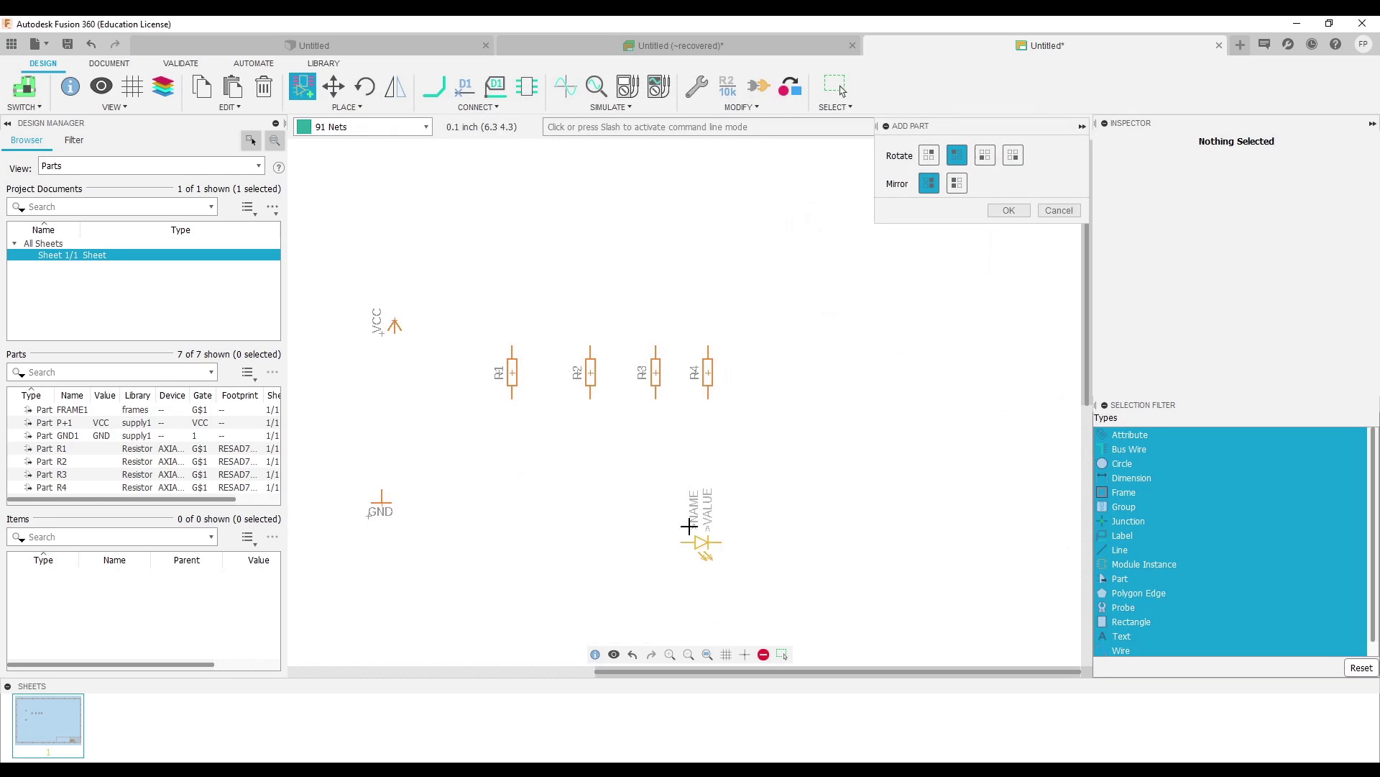
Step: Place the blue LED D1 upright below resistor R1
right_click(551, 484)
right_click(522, 504)
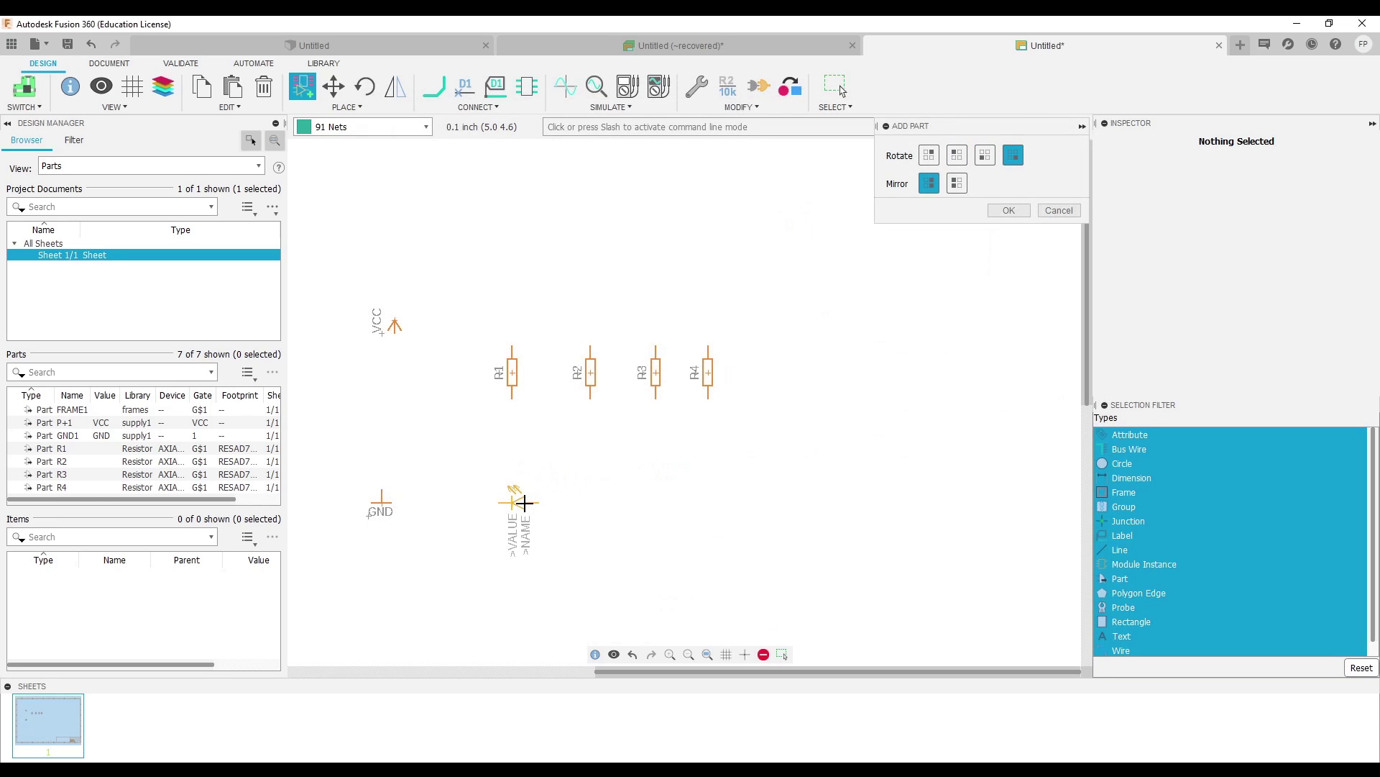
right_click(523, 503)
click(511, 453)
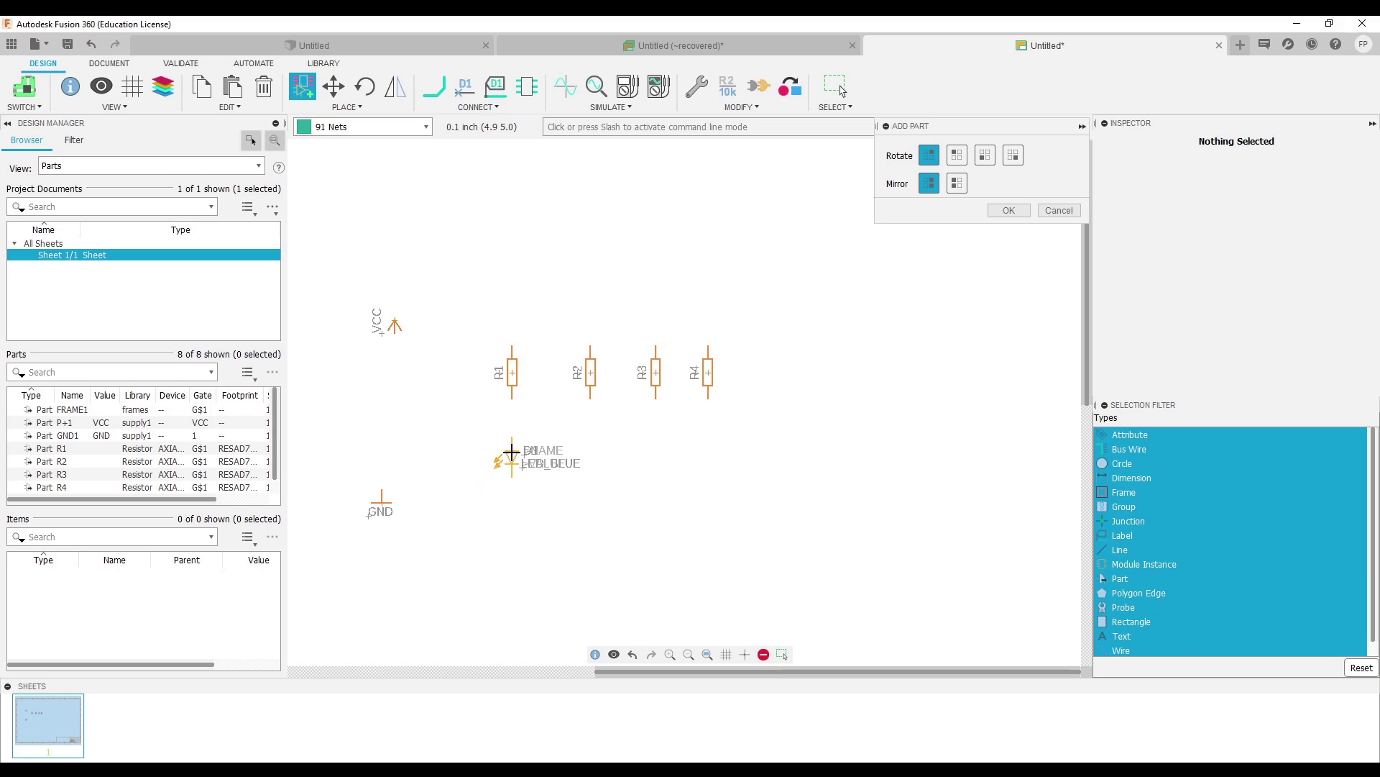
key(Escape)
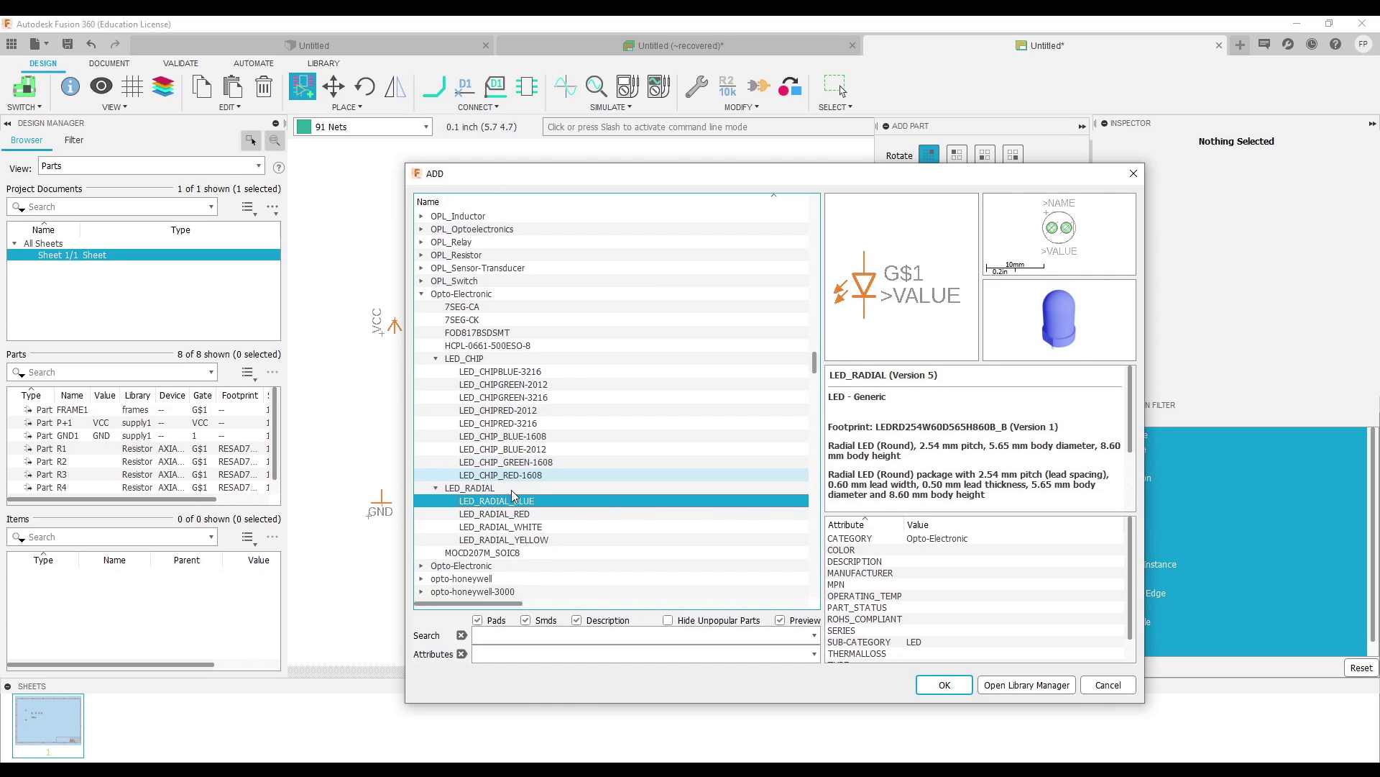
Step: Choose LED_RADIAL_RED and place it as D2 below resistor R4
click(503, 514)
click(944, 684)
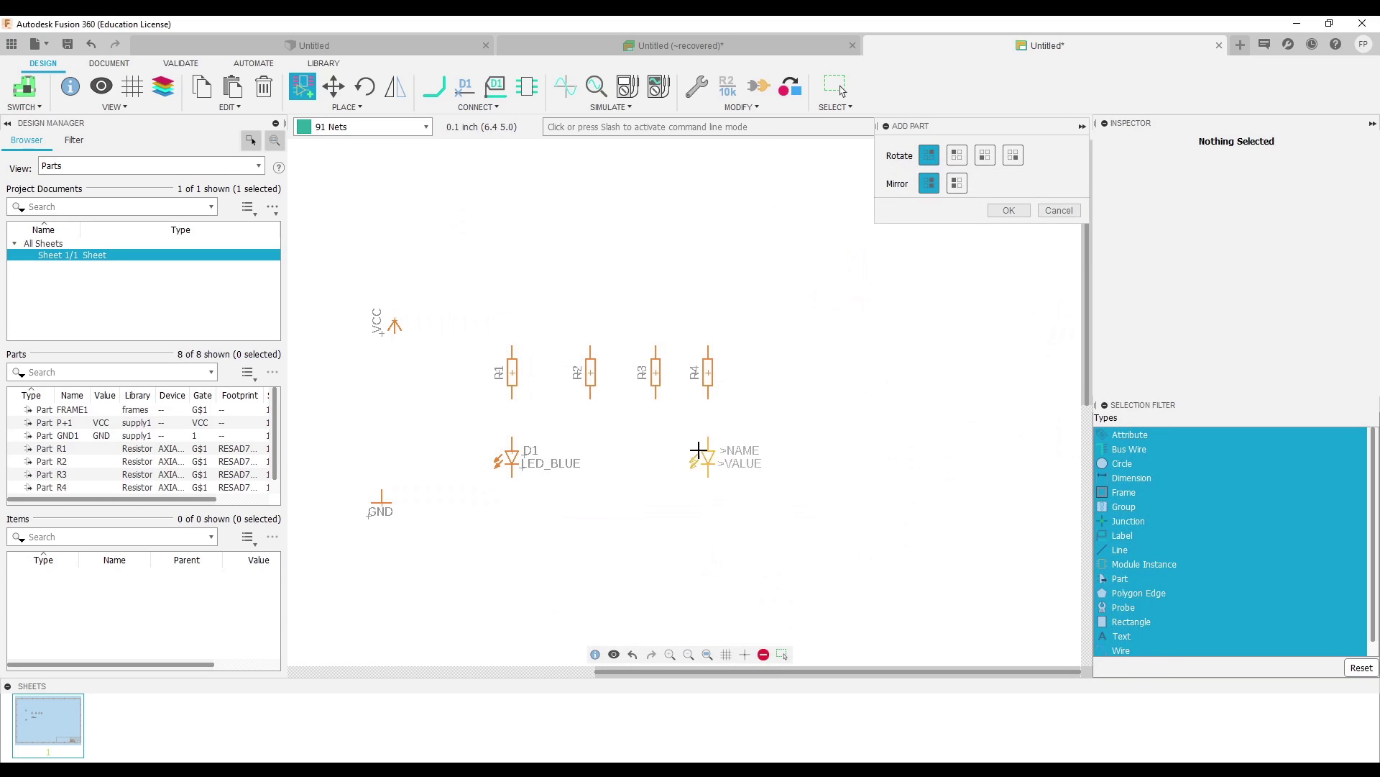
click(707, 453)
key(Escape)
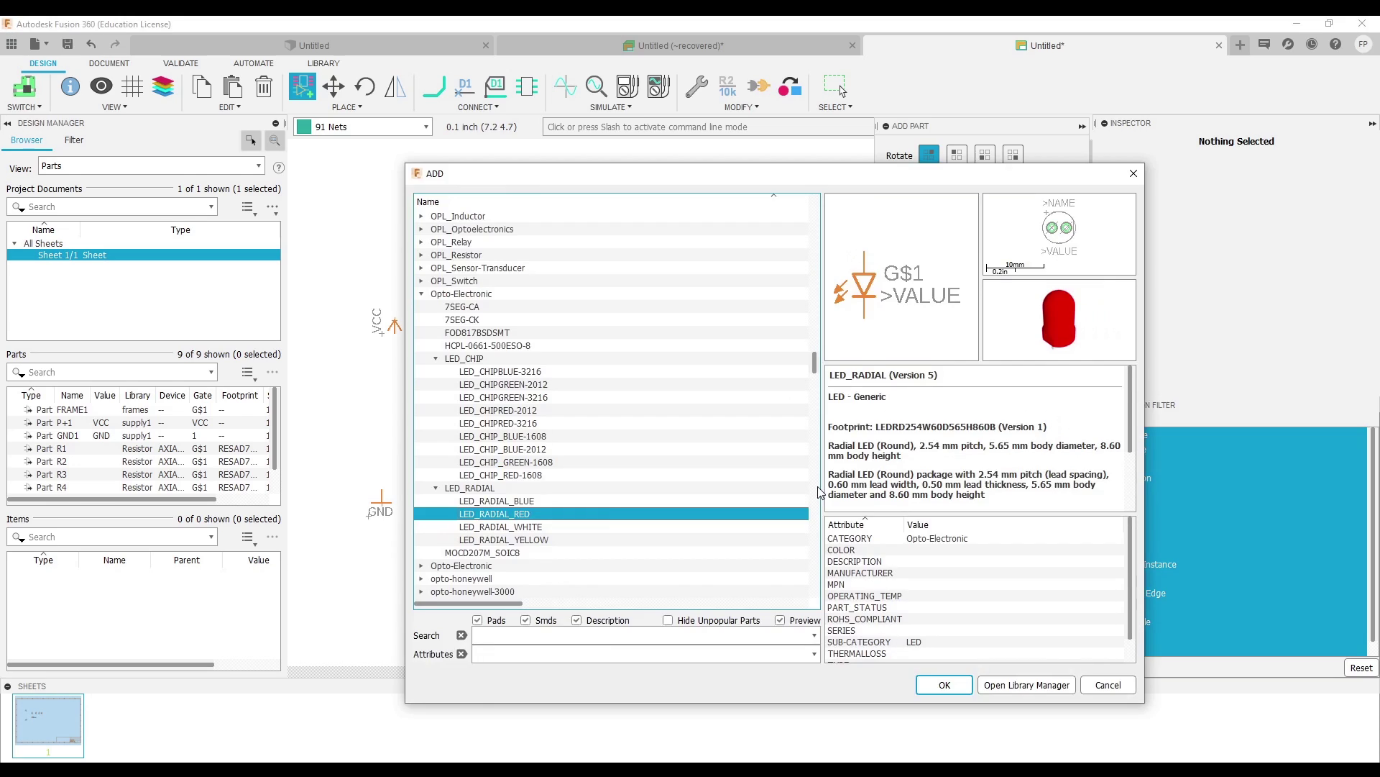
key(Escape)
Step: Zoom and pan the schematic view, then bring the parts library back up
scroll(568, 432, up, 3)
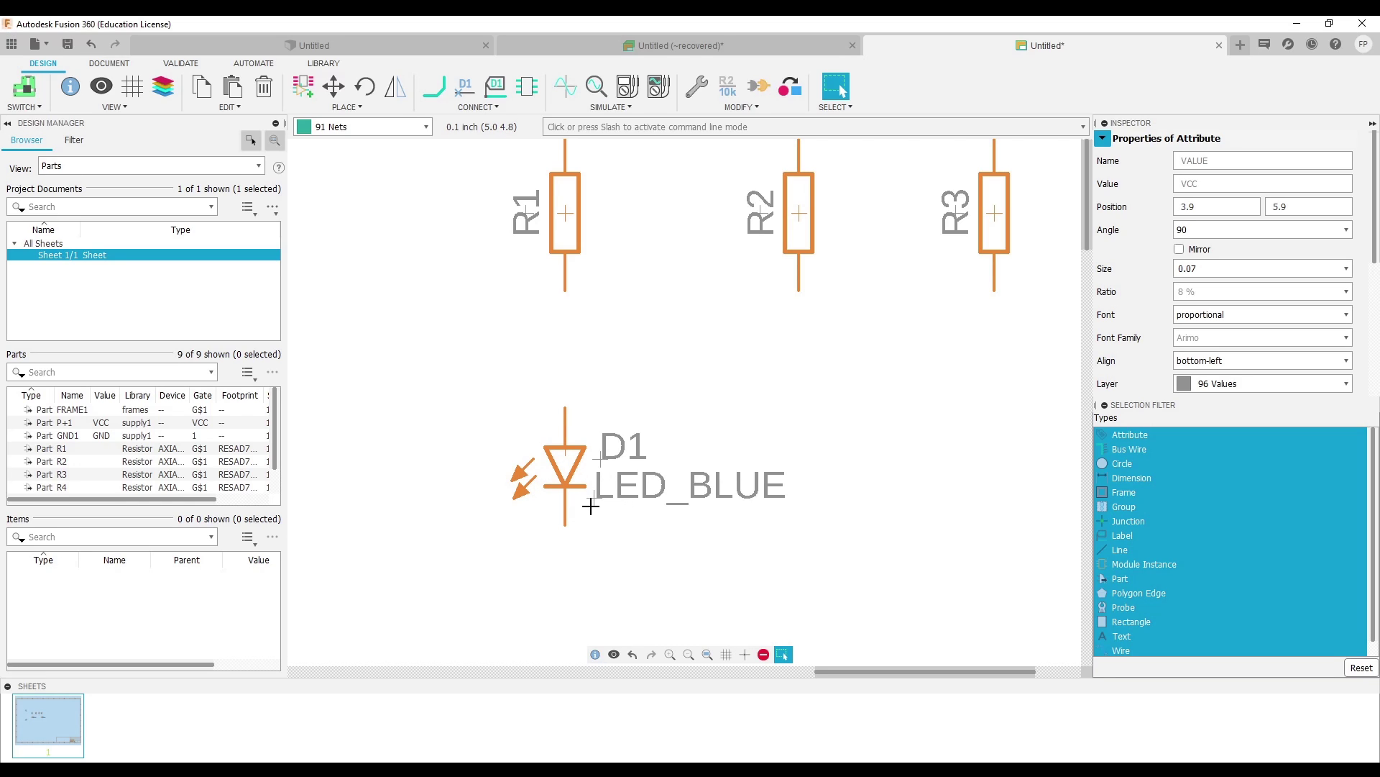
scroll(591, 505, down, 1)
scroll(611, 496, down, 2)
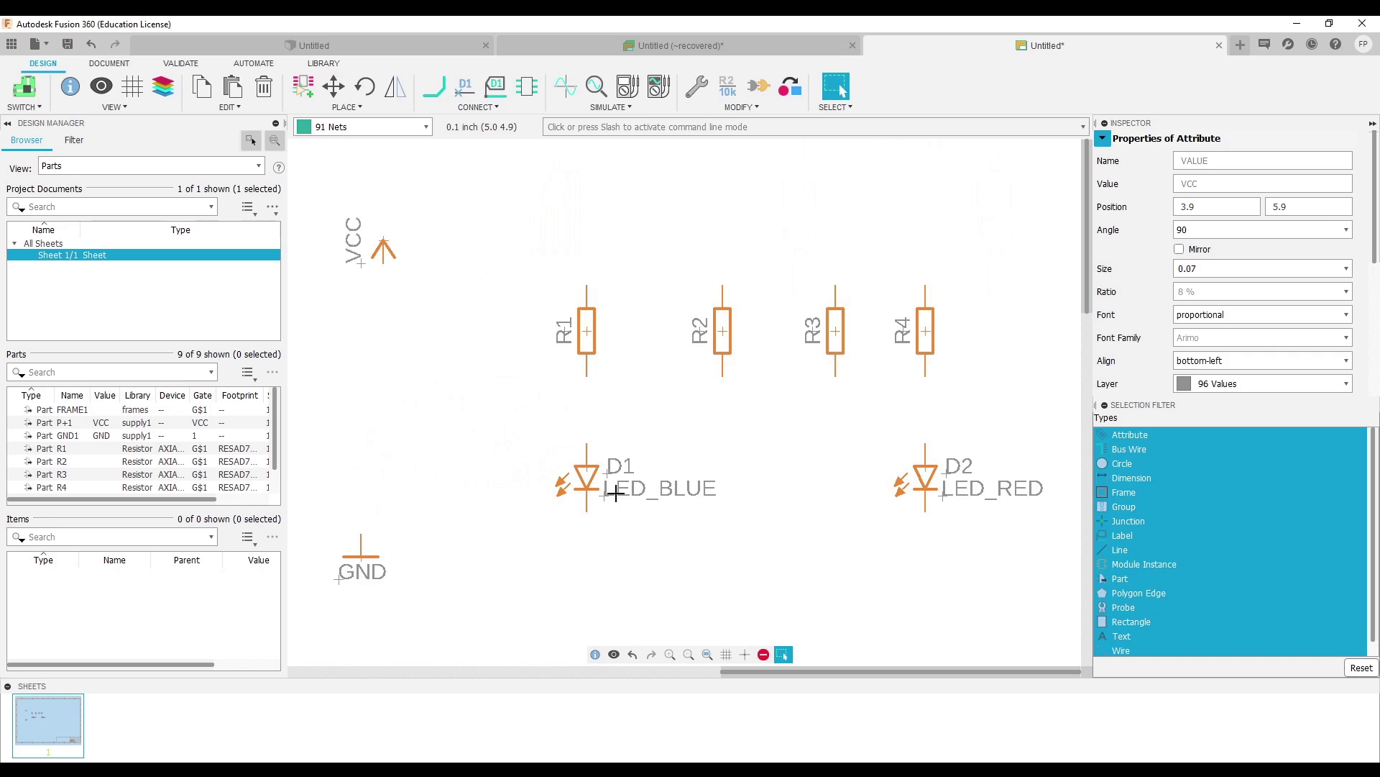
scroll(618, 472, down, 2)
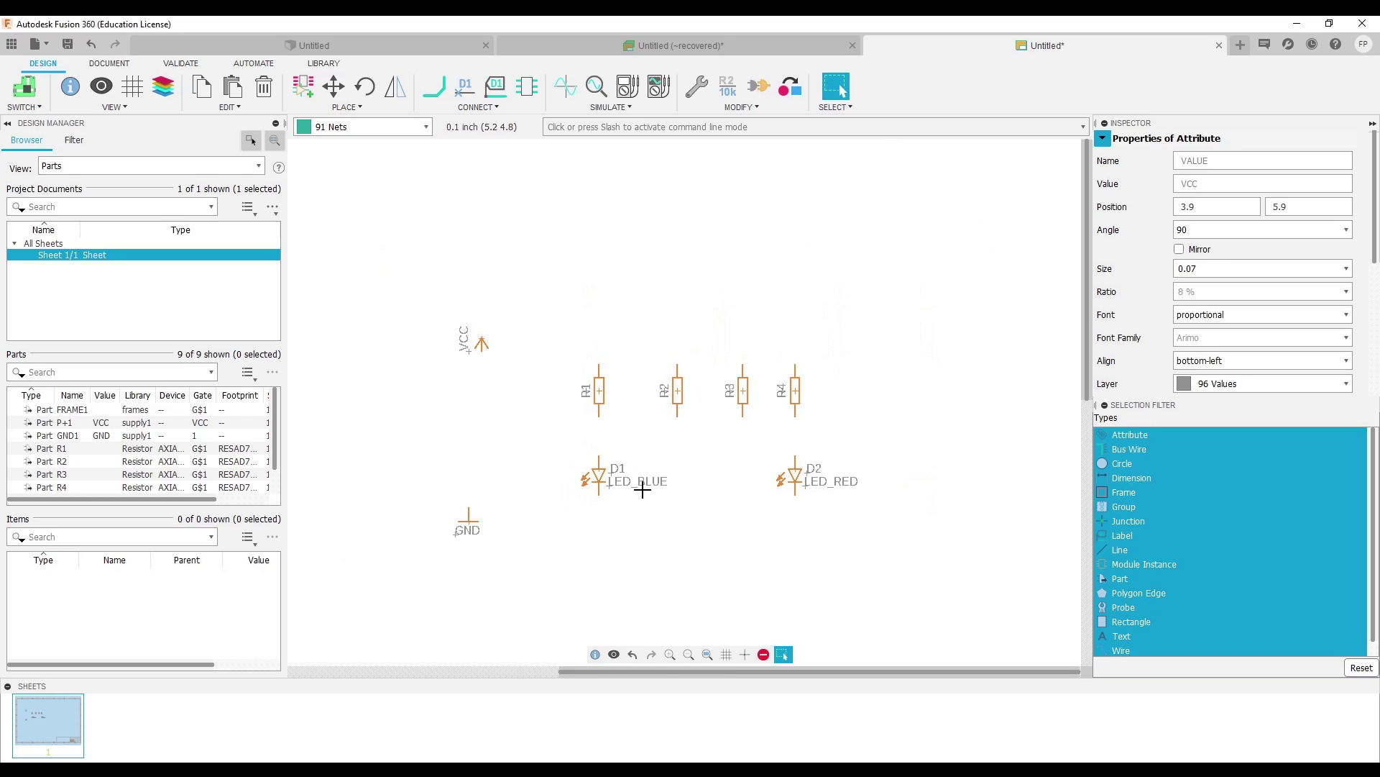
middle_drag(642, 489, 553, 489)
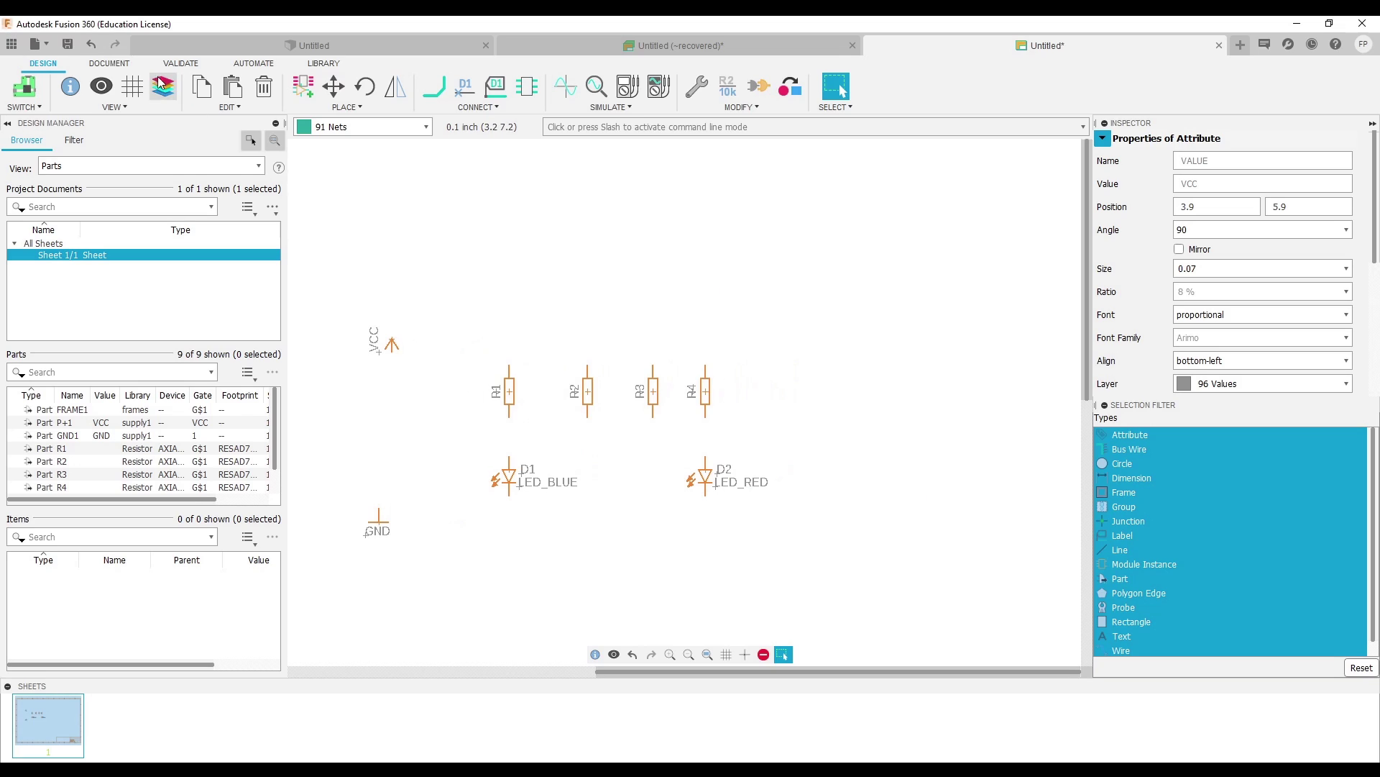
click(303, 86)
text(bc5*)
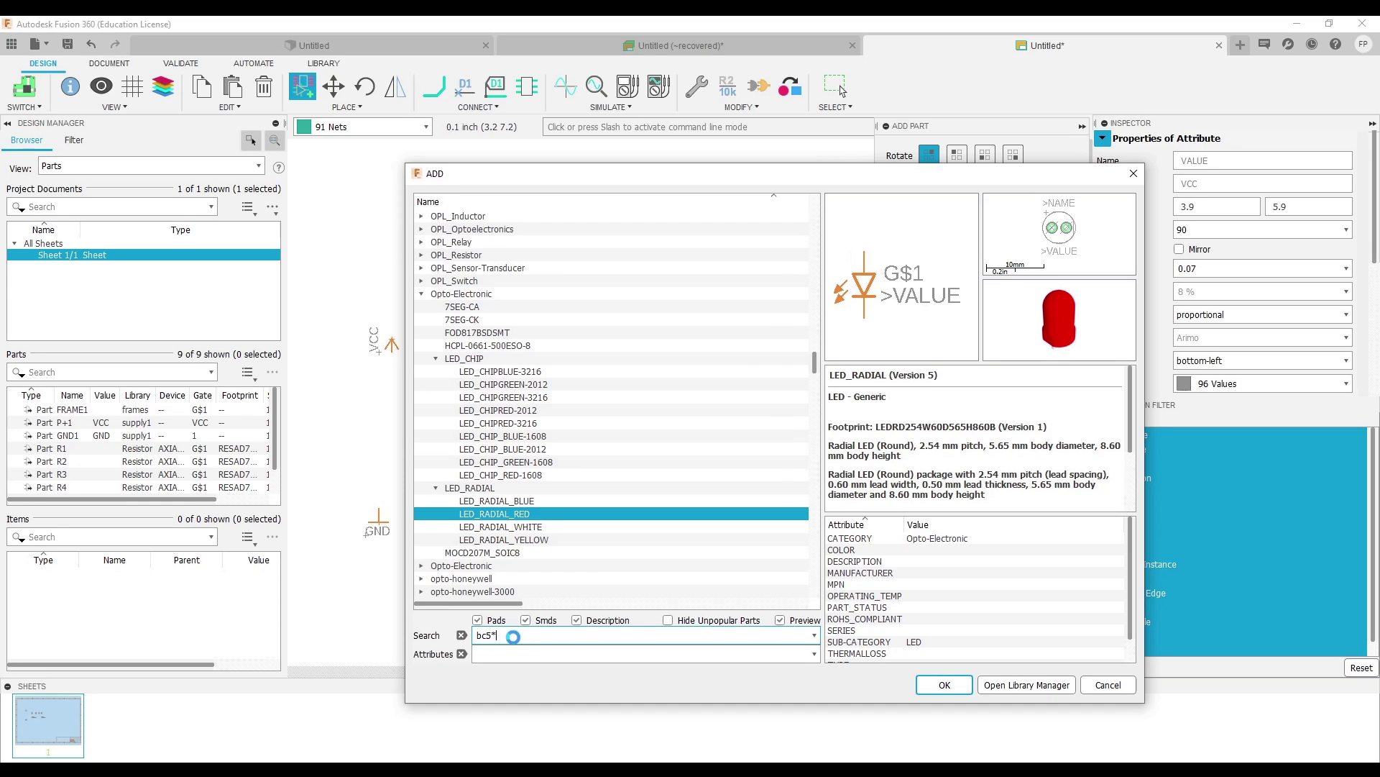
Step: Search 'bc5*' and pick BC547-NPN-TO92-CBE from the NPN group
key(Return)
click(457, 229)
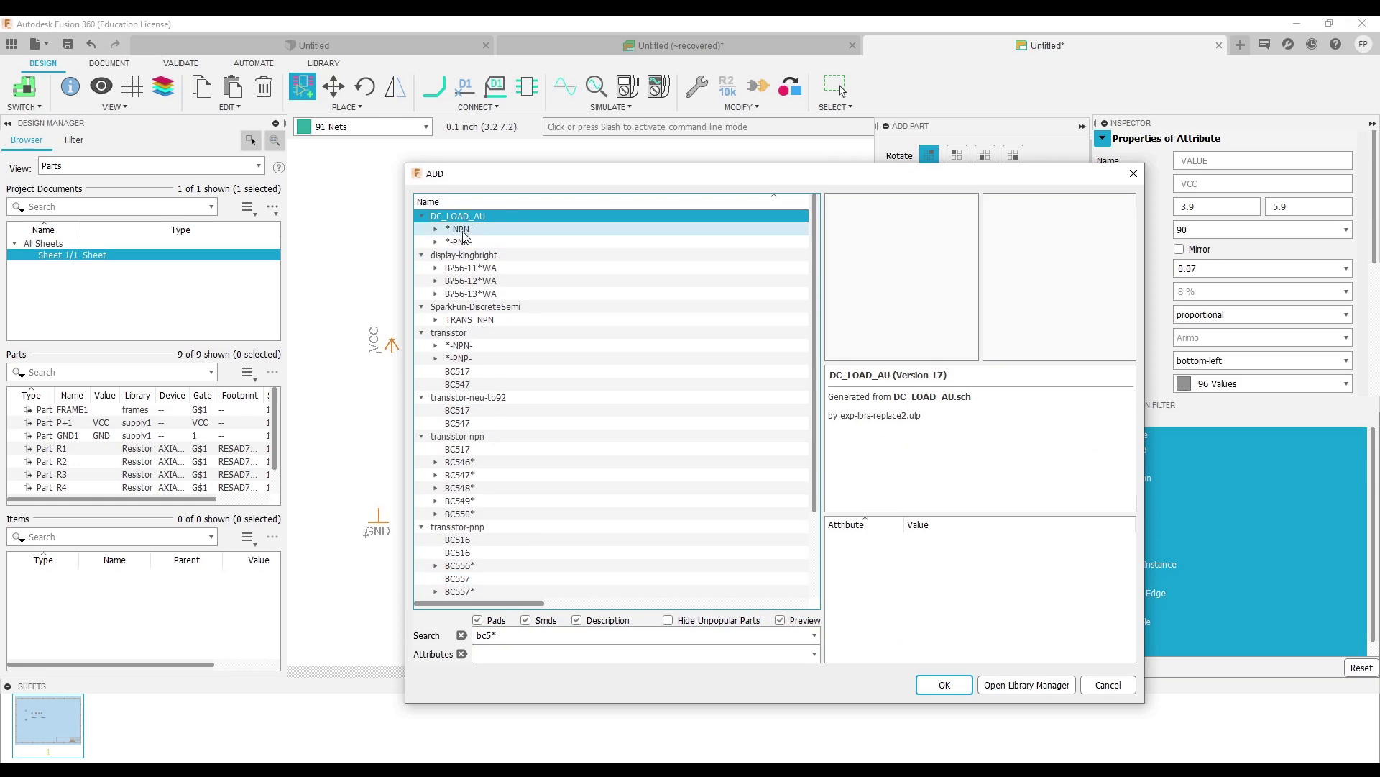
click(435, 230)
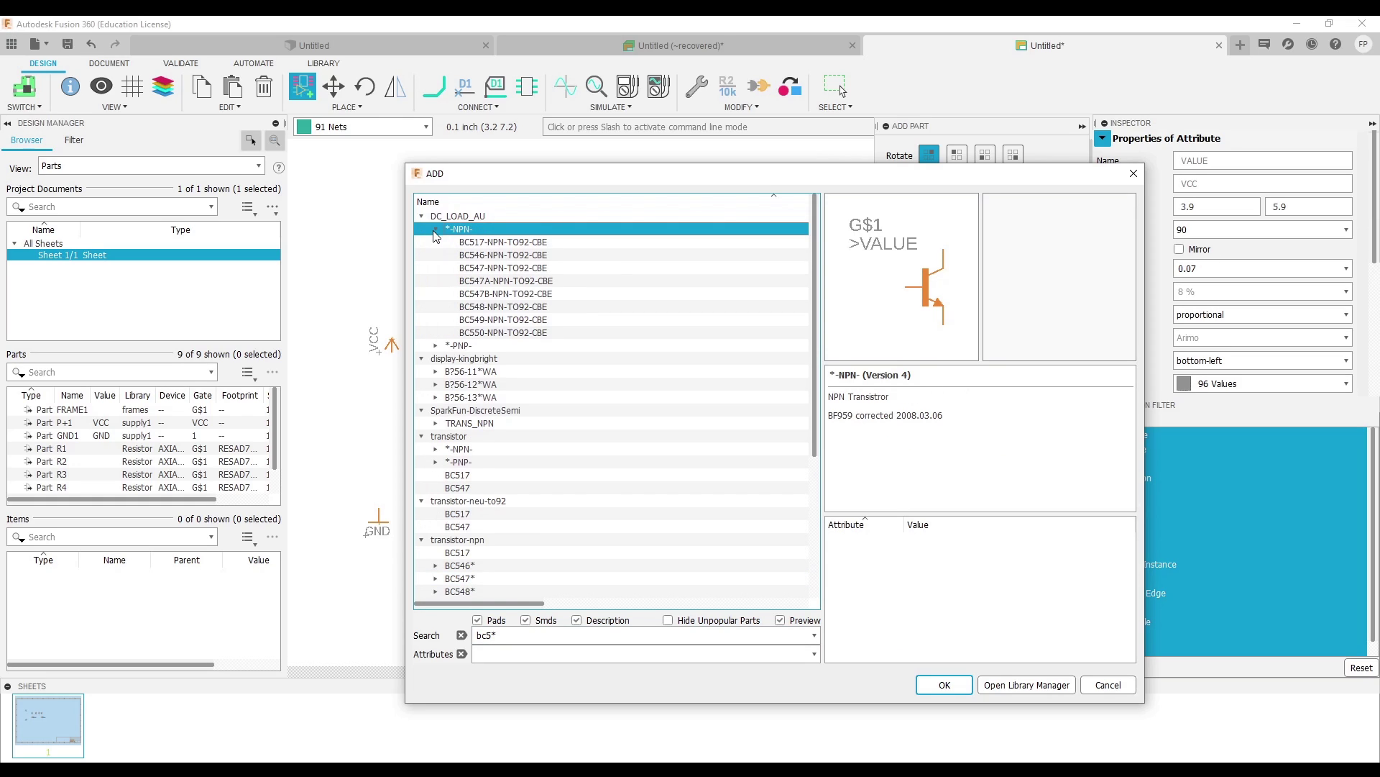
click(478, 282)
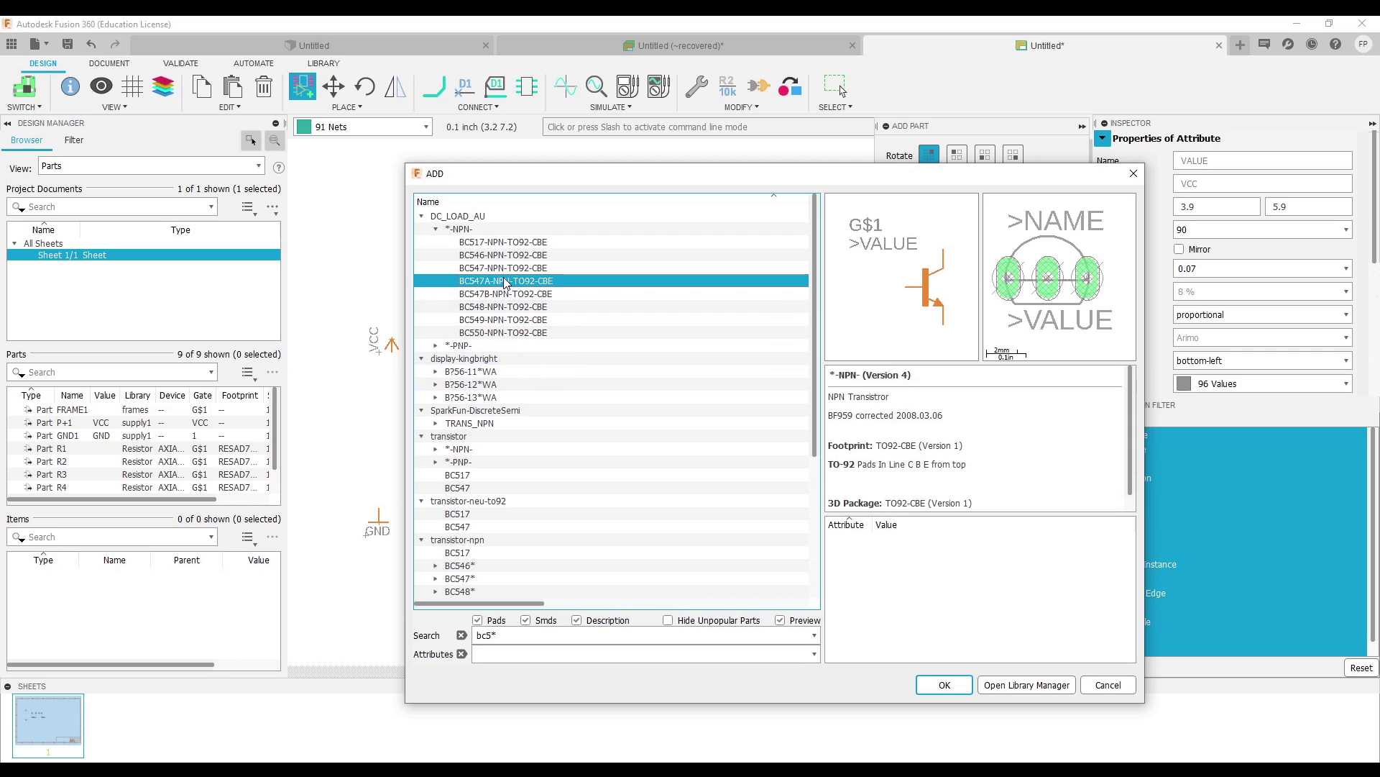
click(504, 268)
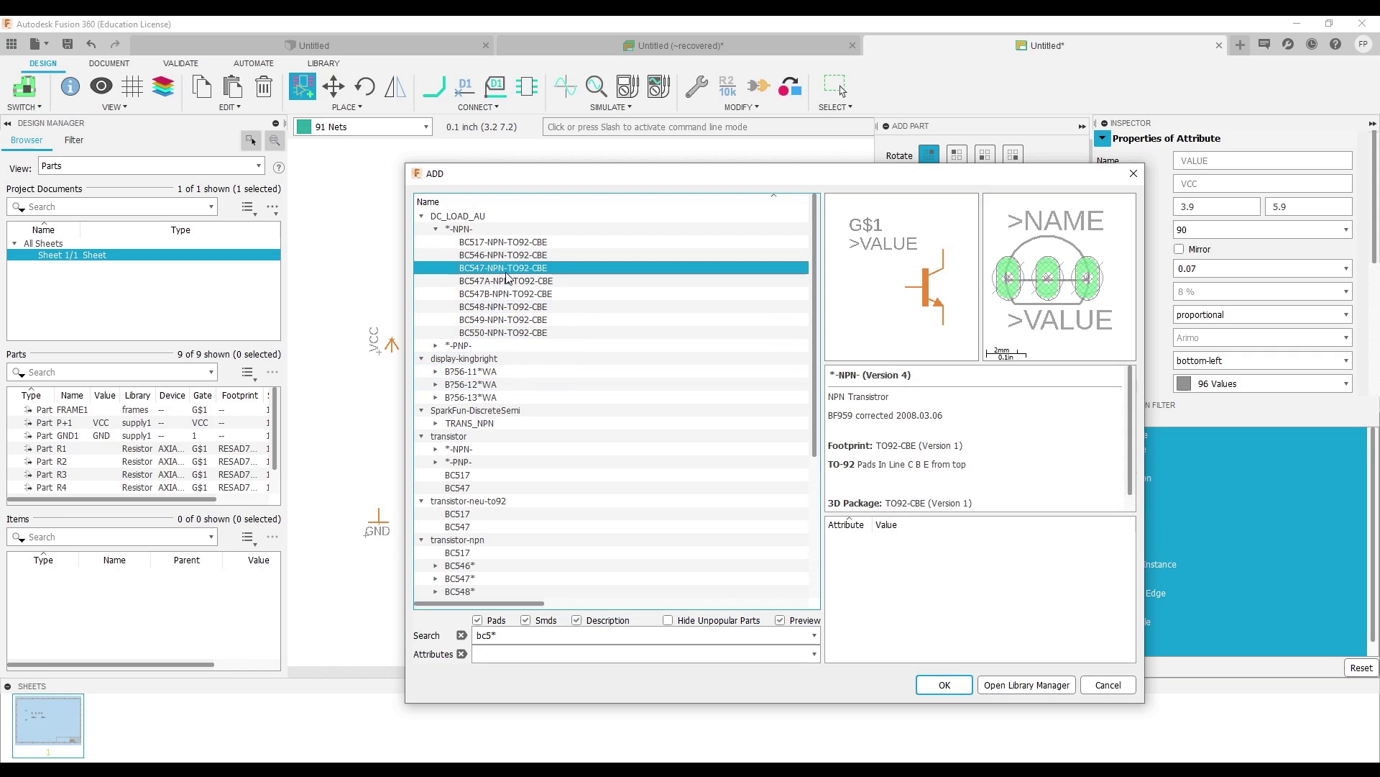
click(937, 686)
Step: Place BC547 T1 below red LED D2 and a mirrored T2 below blue LED D1
right_click(514, 551)
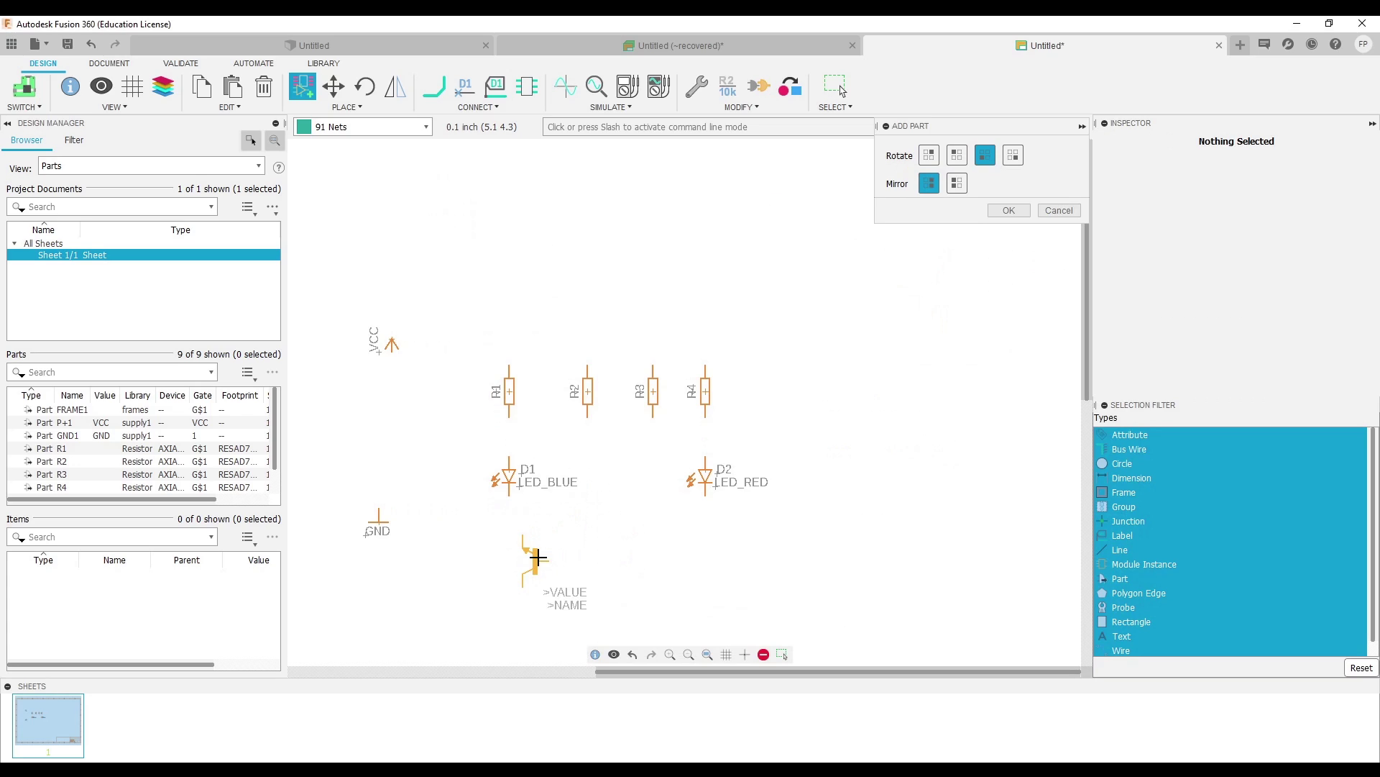
right_click(537, 558)
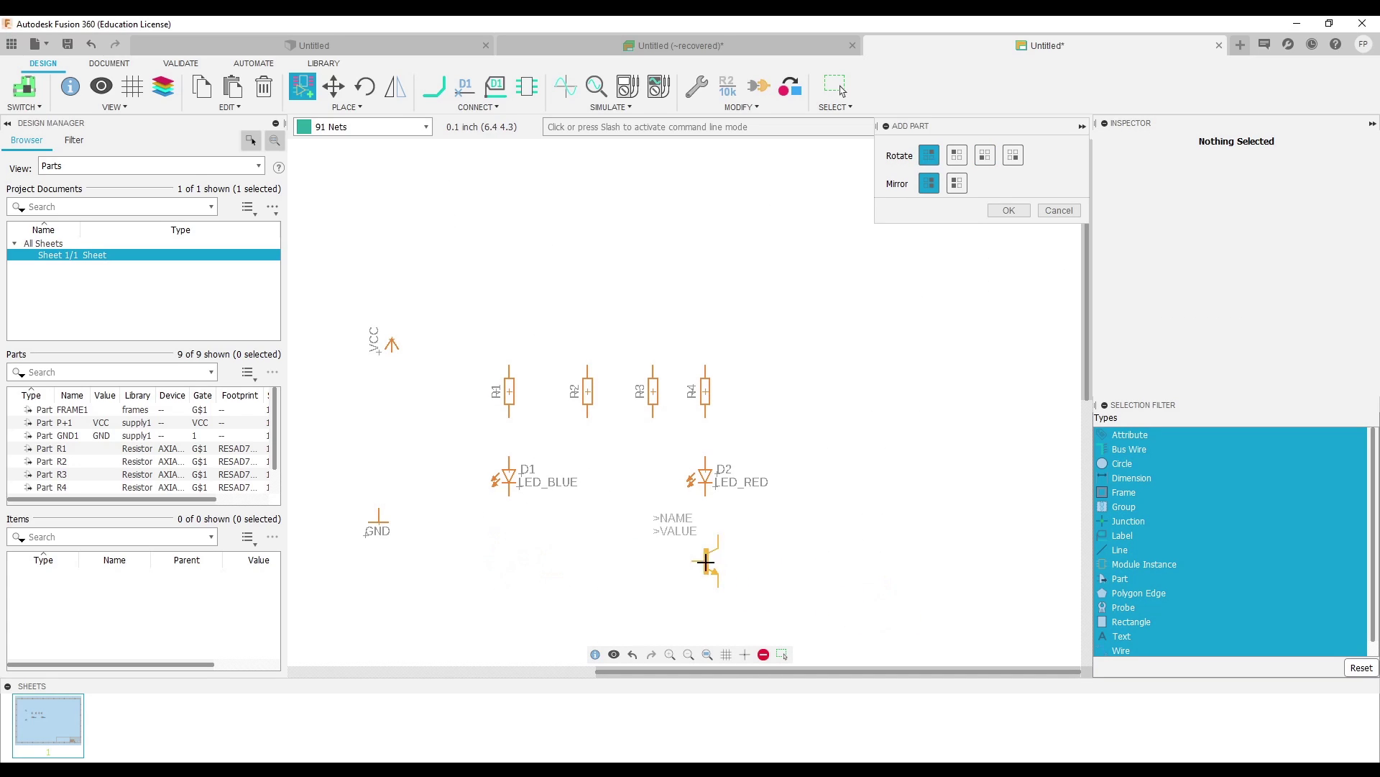
click(692, 546)
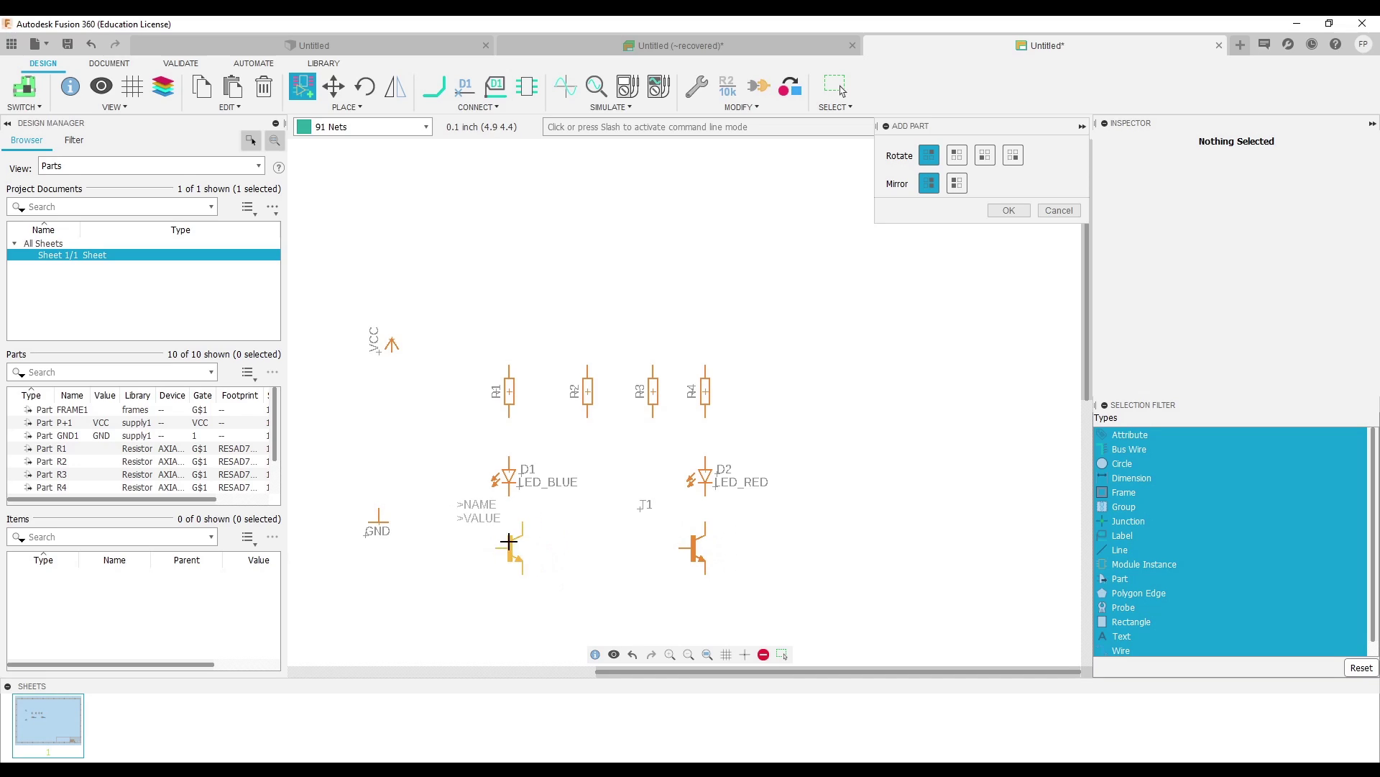
right_click(513, 536)
right_click(513, 536)
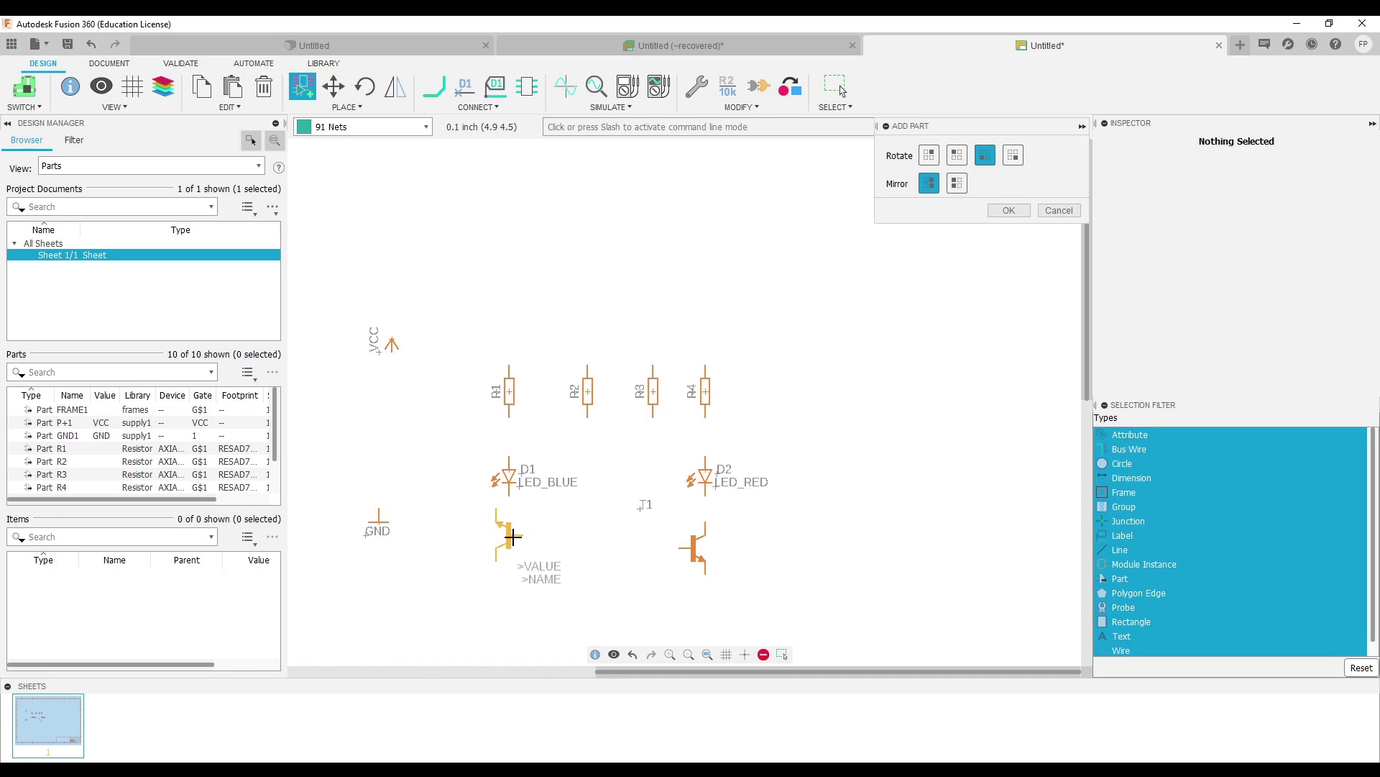
right_click(513, 535)
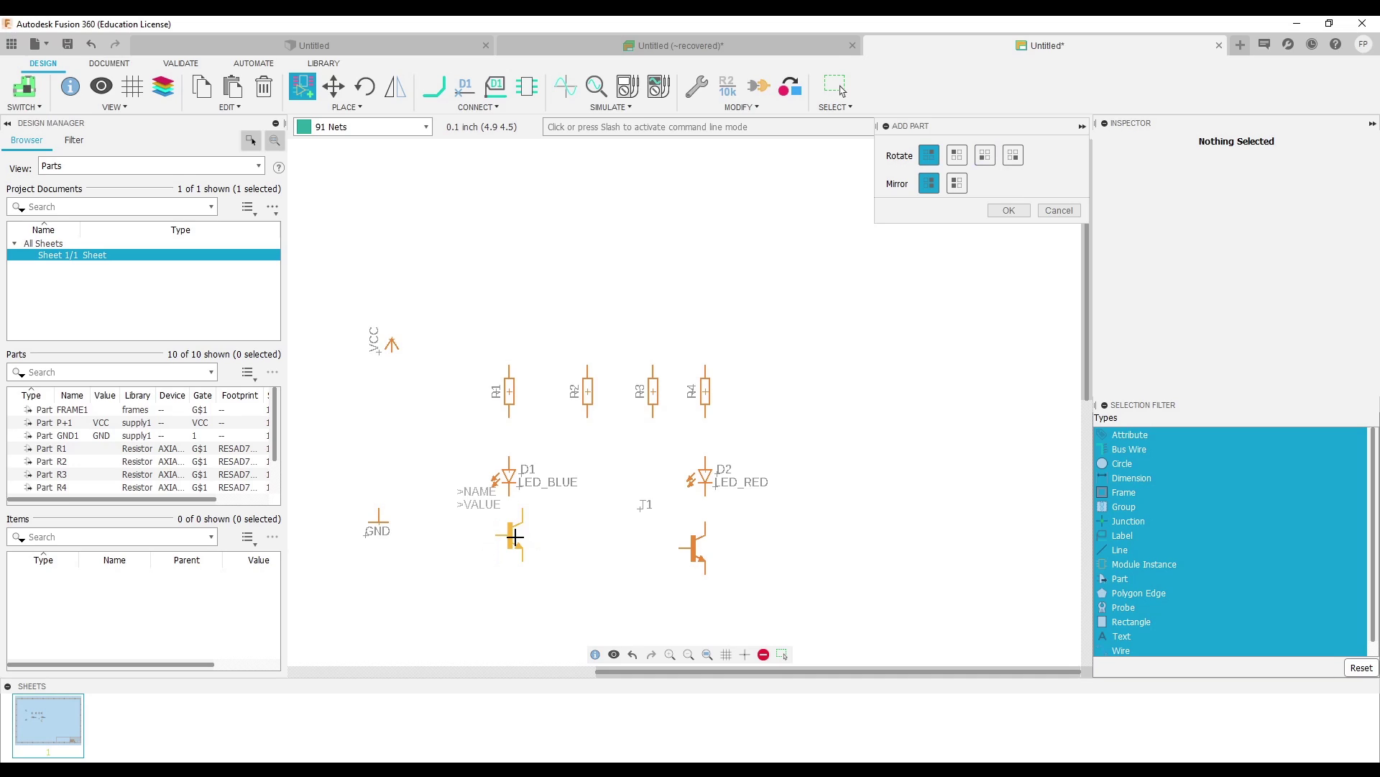
right_click(515, 535)
right_click(515, 536)
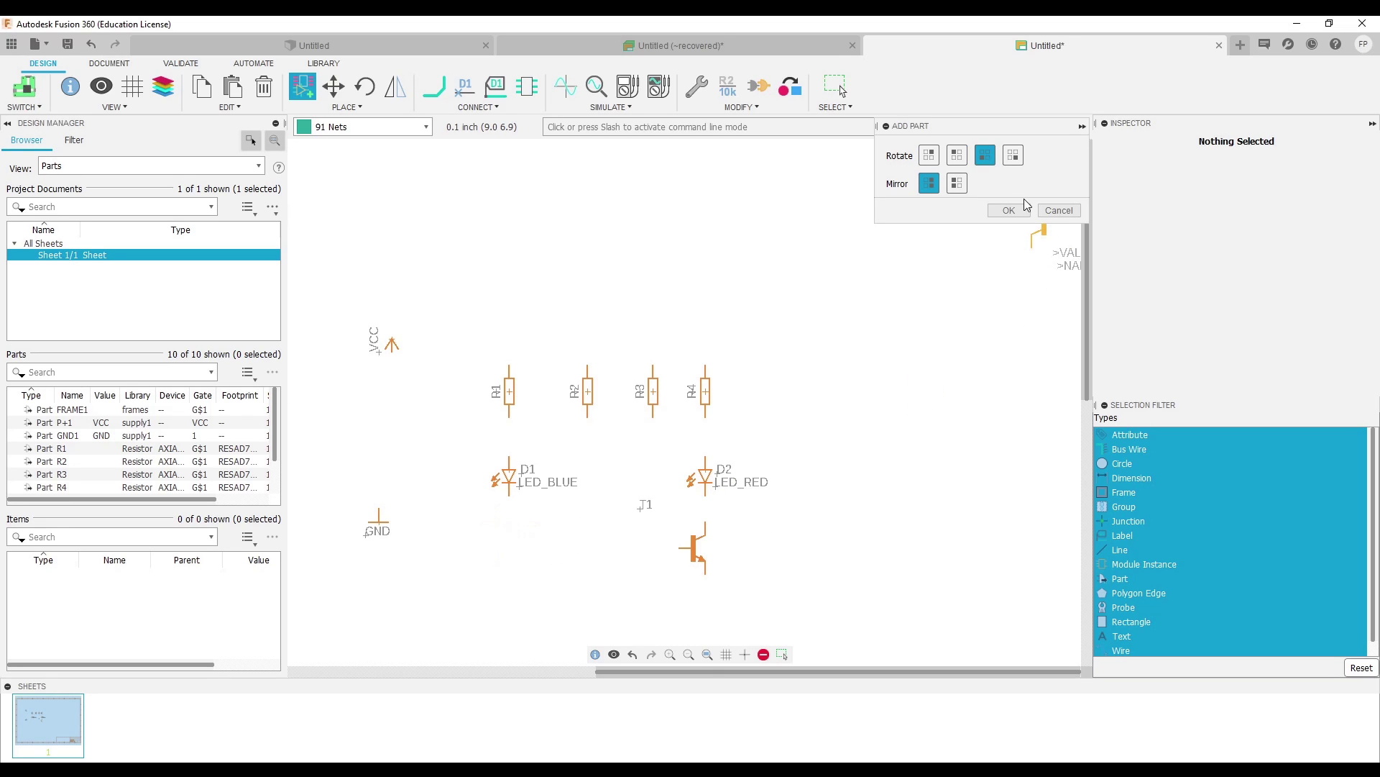
click(957, 183)
right_click(511, 545)
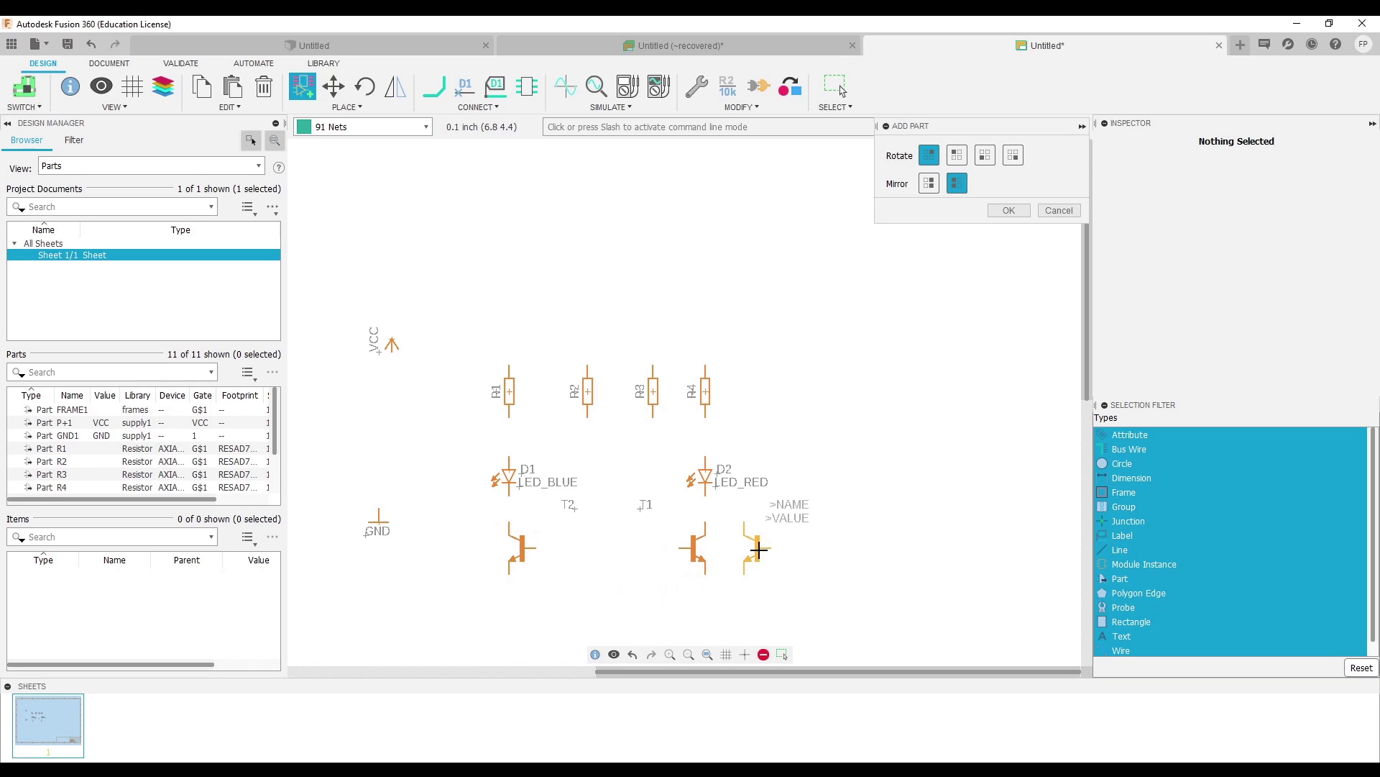
Step: Clear the search and preview C-POL radial capacitors (11–32 mm) and C-POL_TANTALUM-1411
key(Escape)
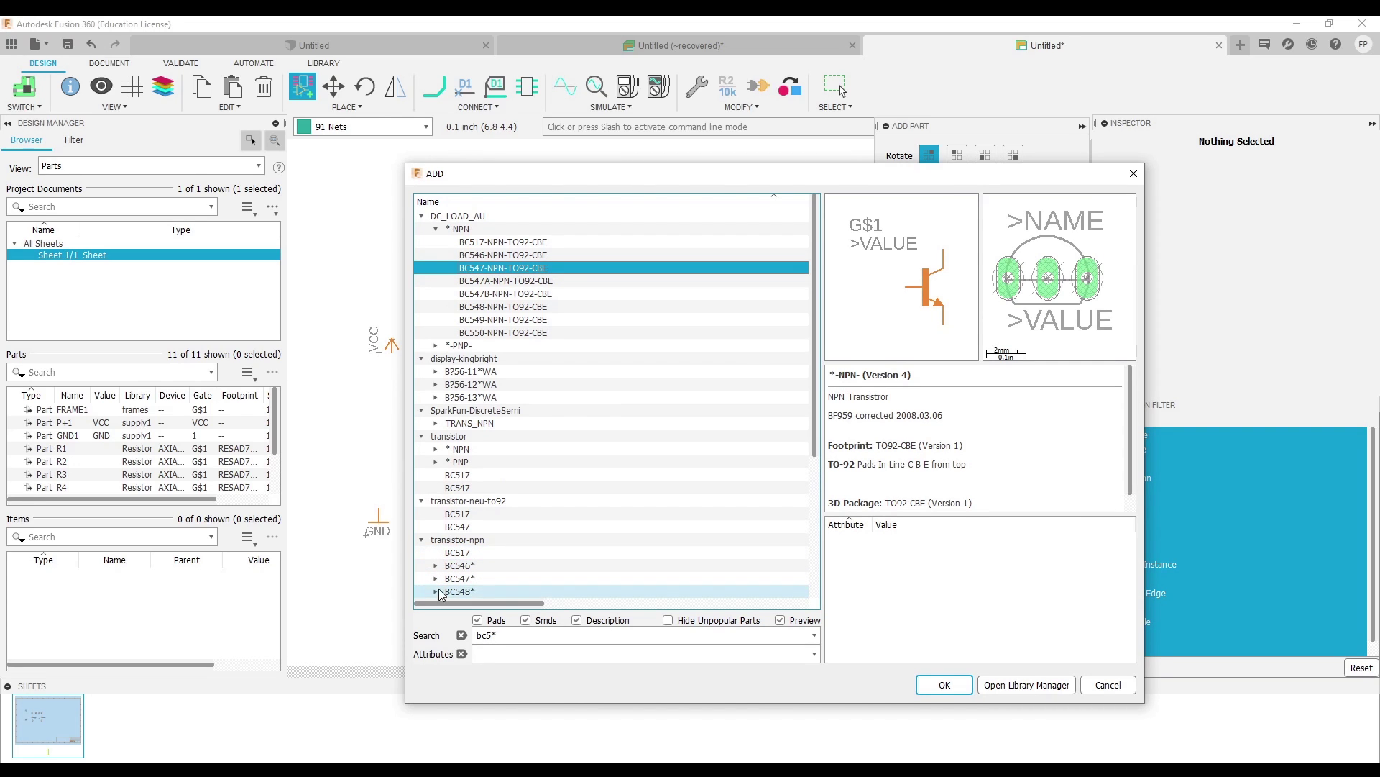
click(462, 635)
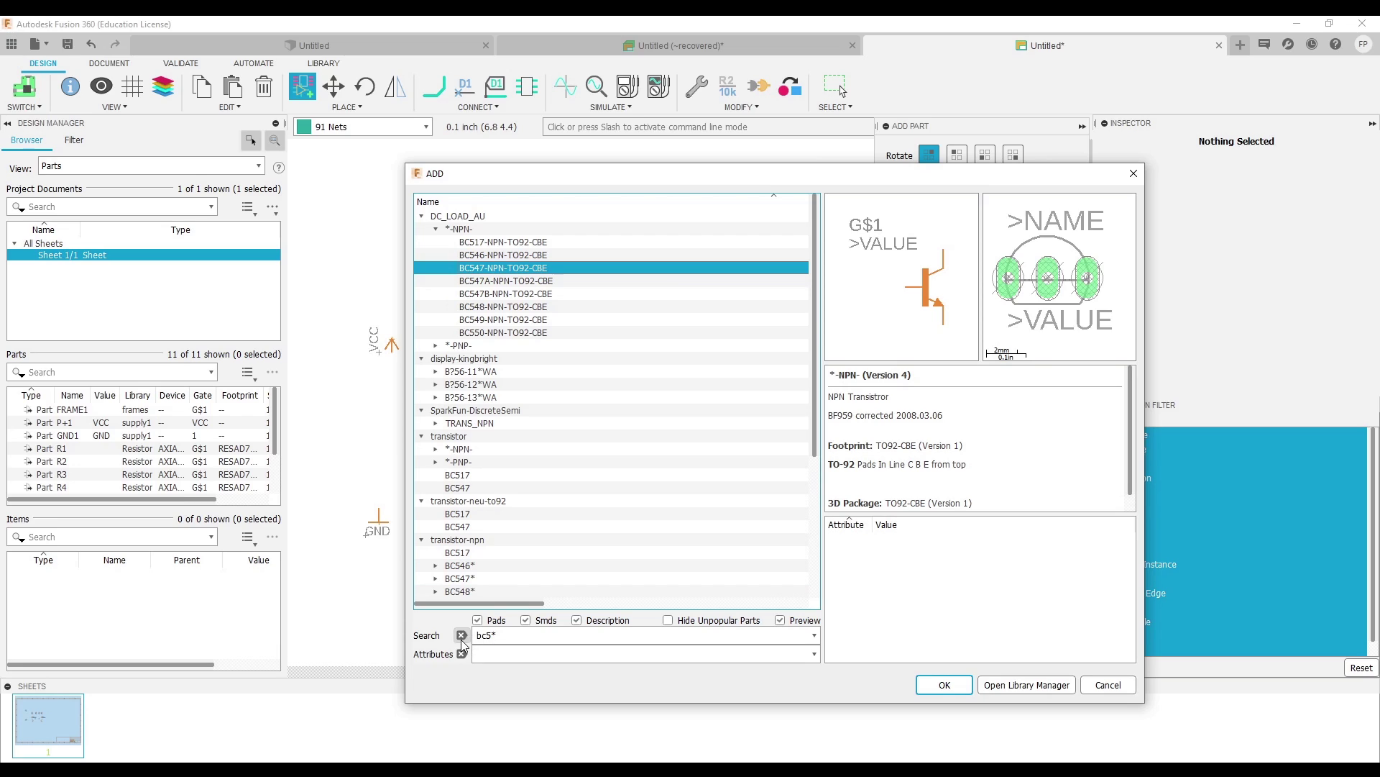
scroll(496, 363, down, 6)
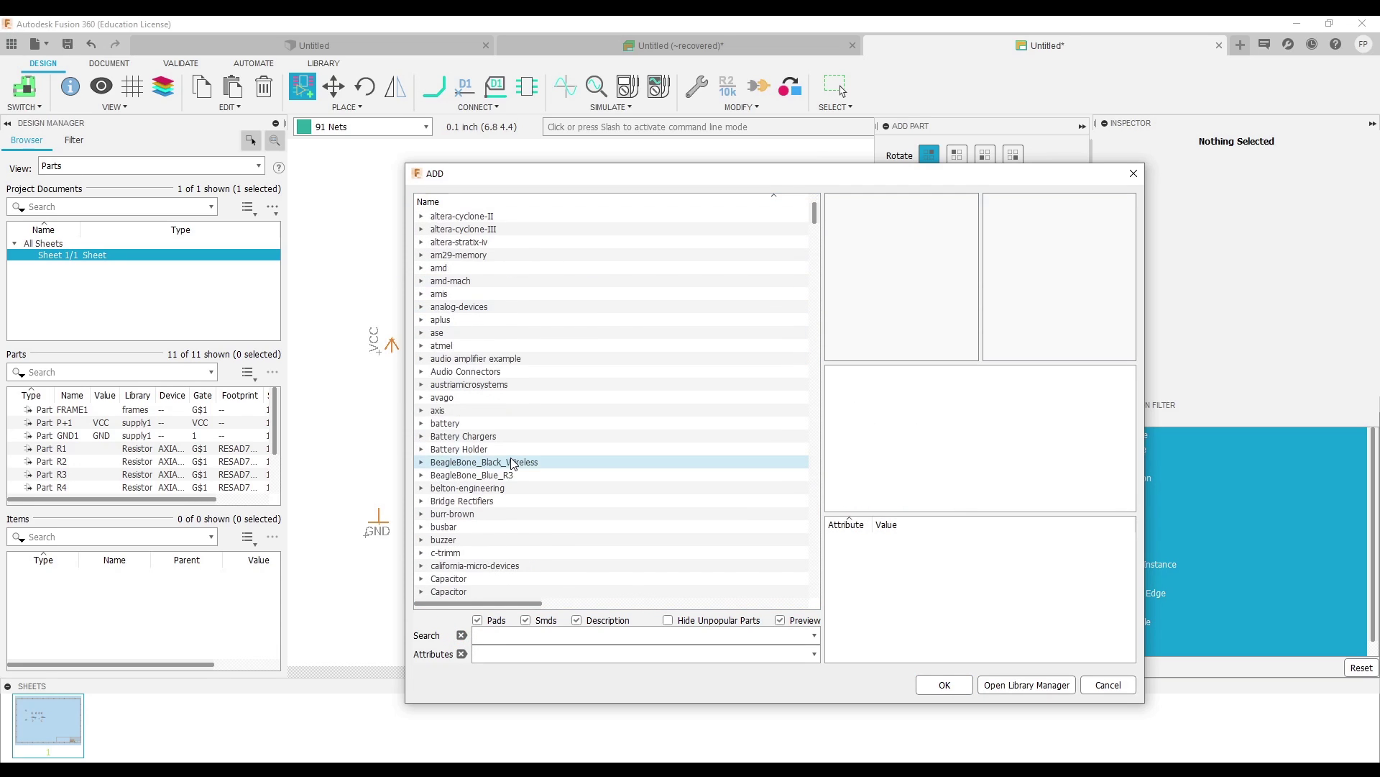
scroll(507, 493, down, 2)
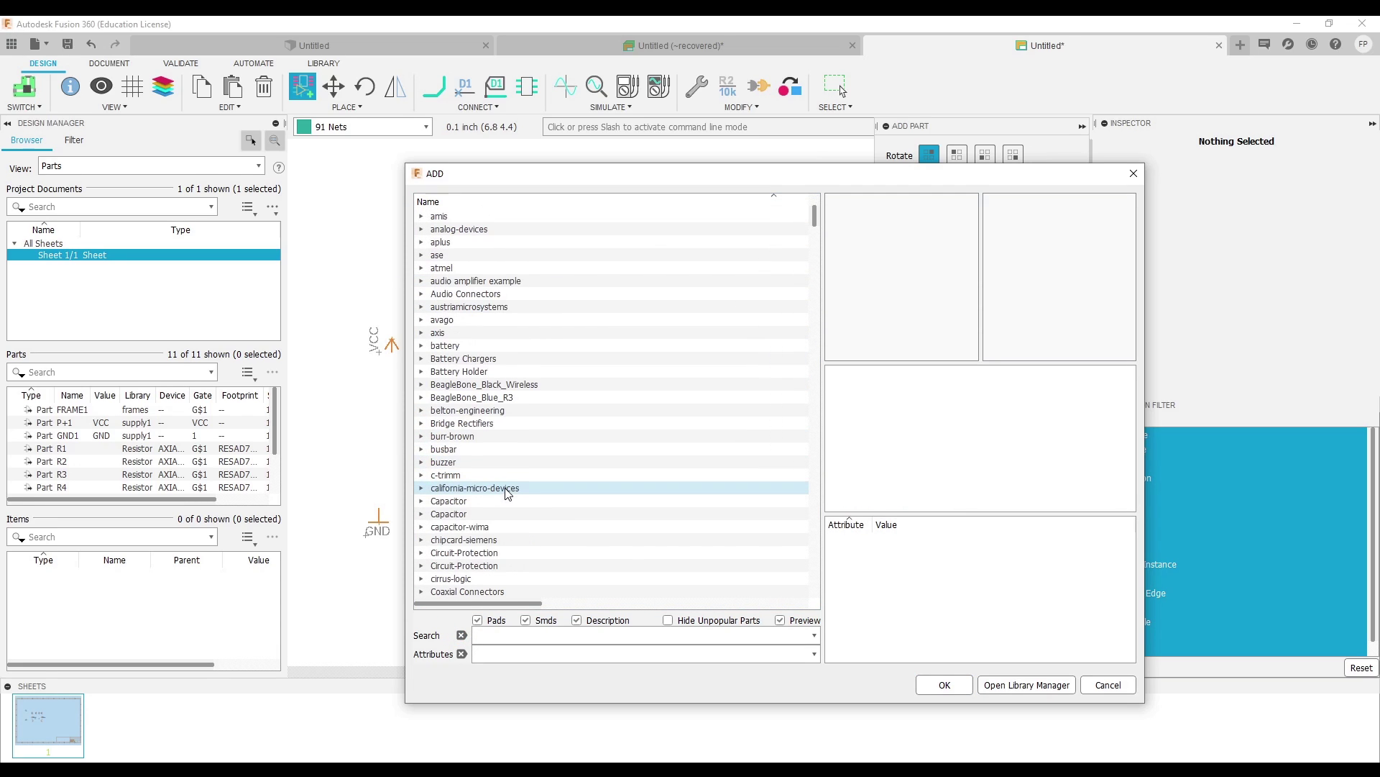
double_click(438, 500)
click(488, 458)
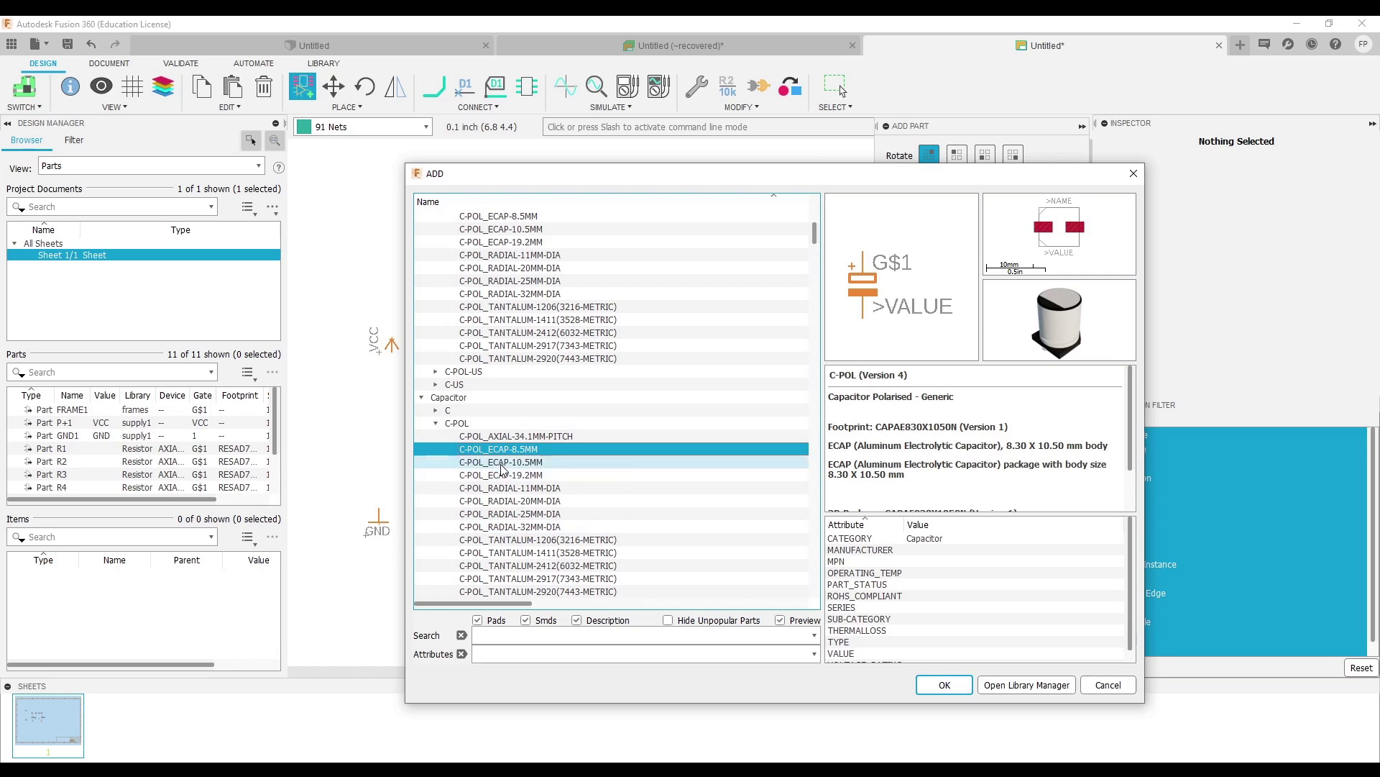
click(500, 474)
click(507, 500)
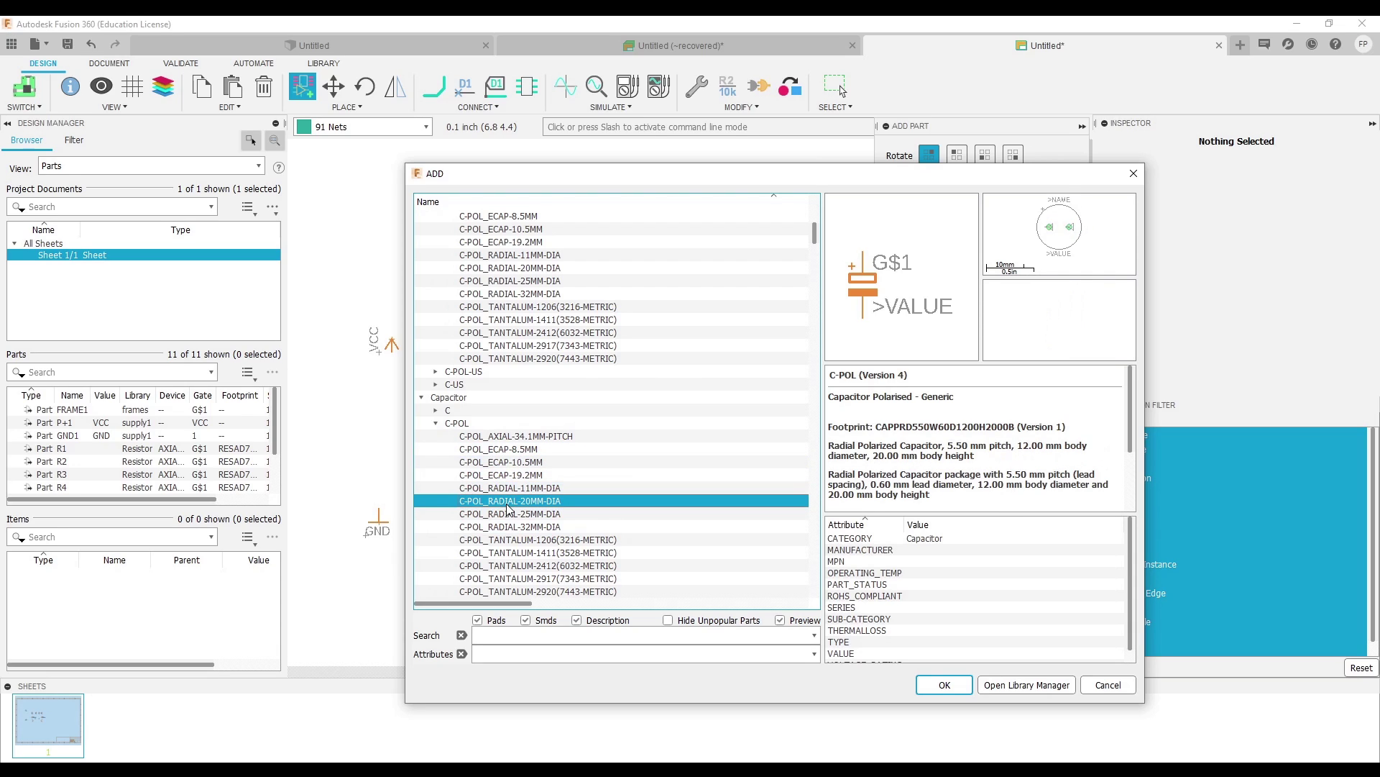
click(503, 514)
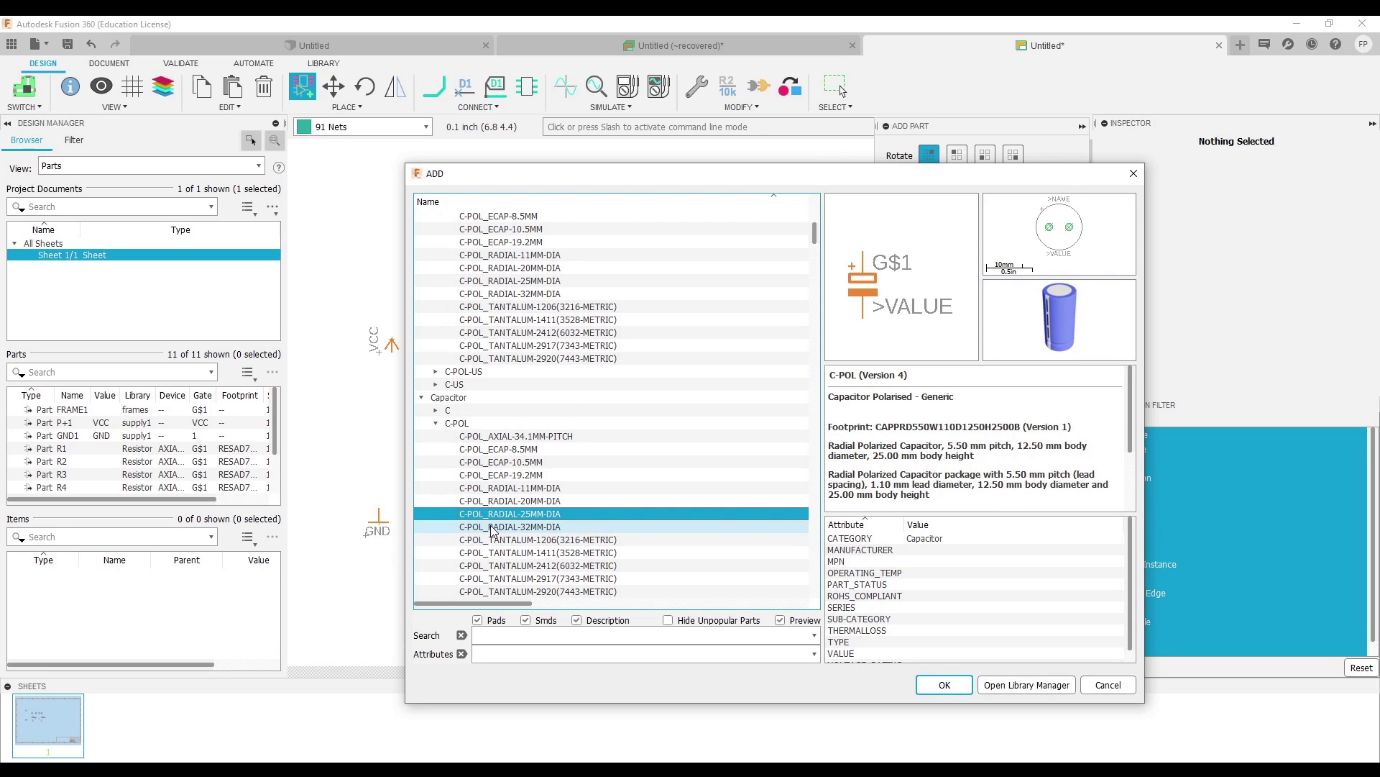
click(495, 527)
click(519, 451)
scroll(519, 461, down, 2)
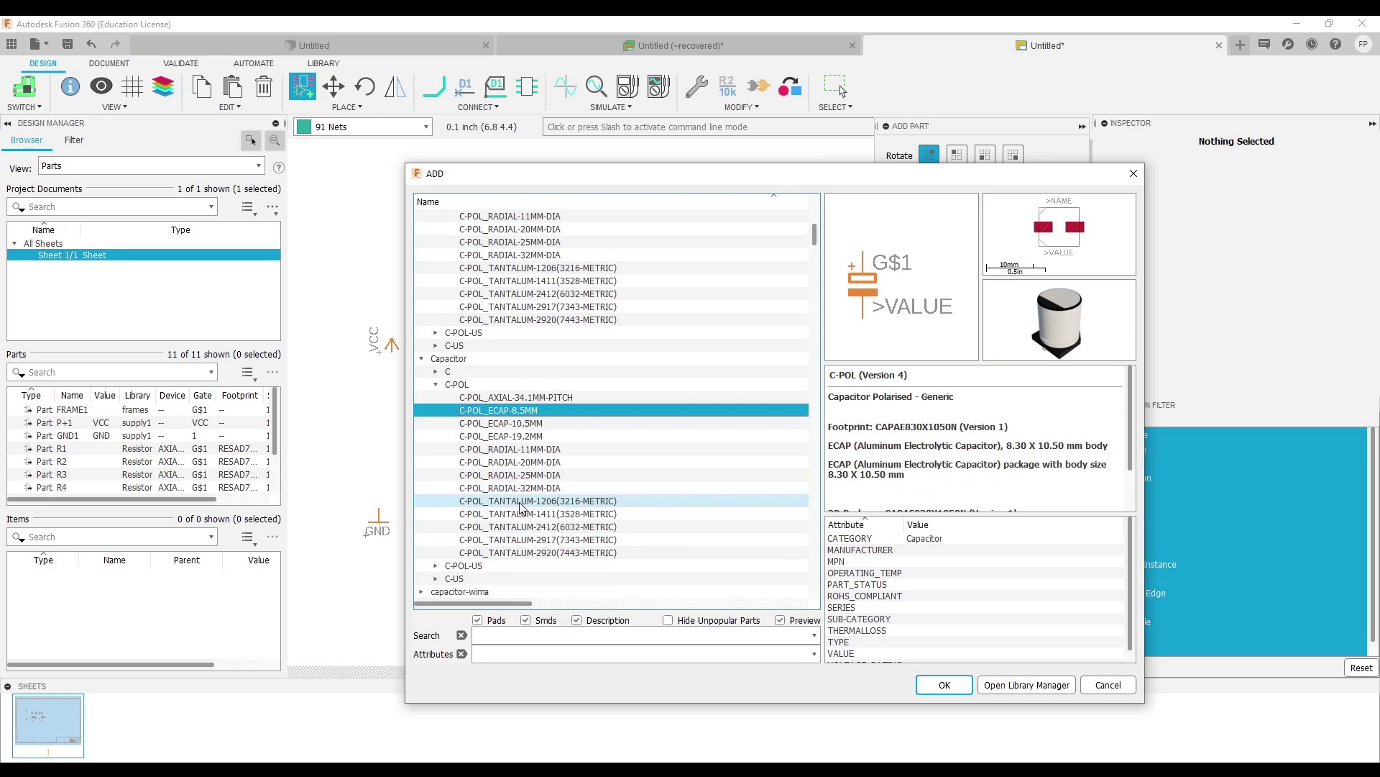
click(518, 475)
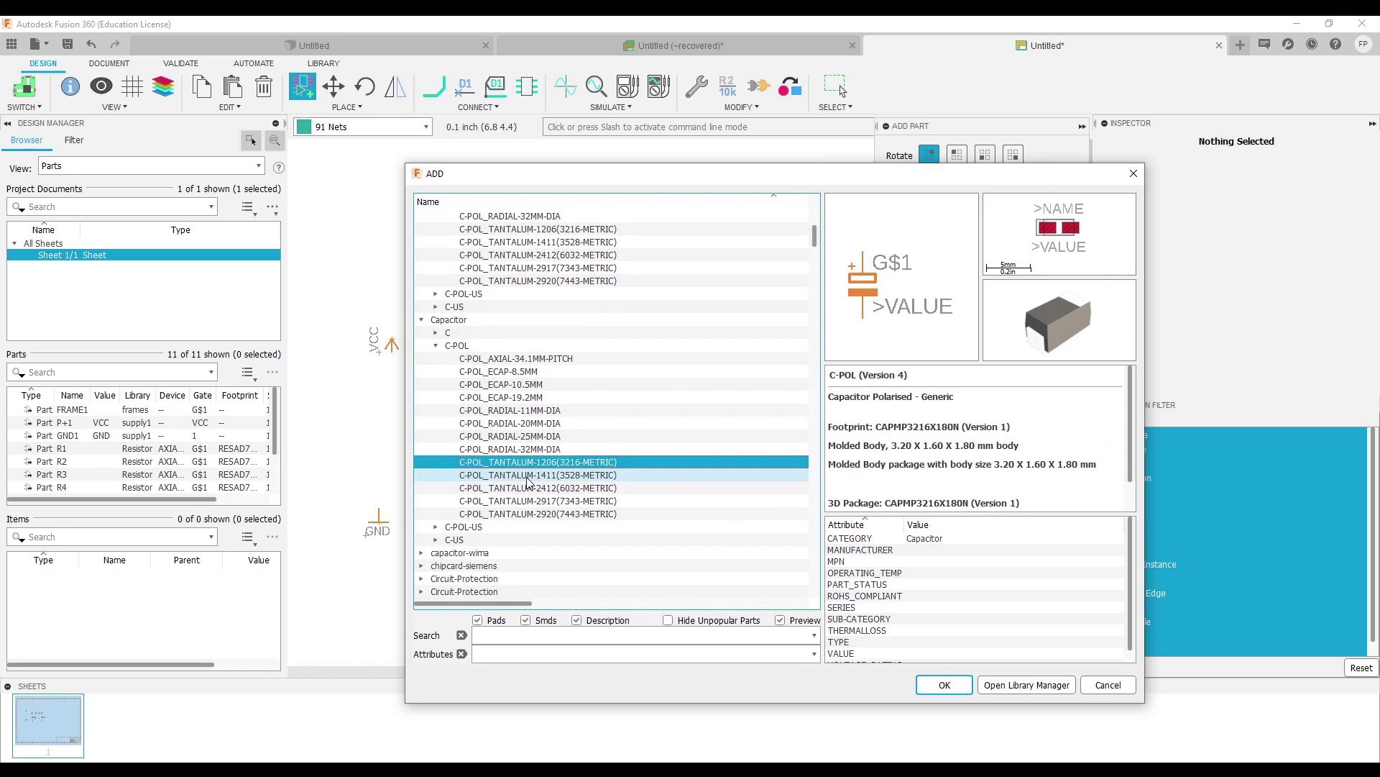
Step: Preview capacitor-wima C packages like C22/7, then the C-2.5-5/5 footprint
double_click(423, 552)
click(437, 565)
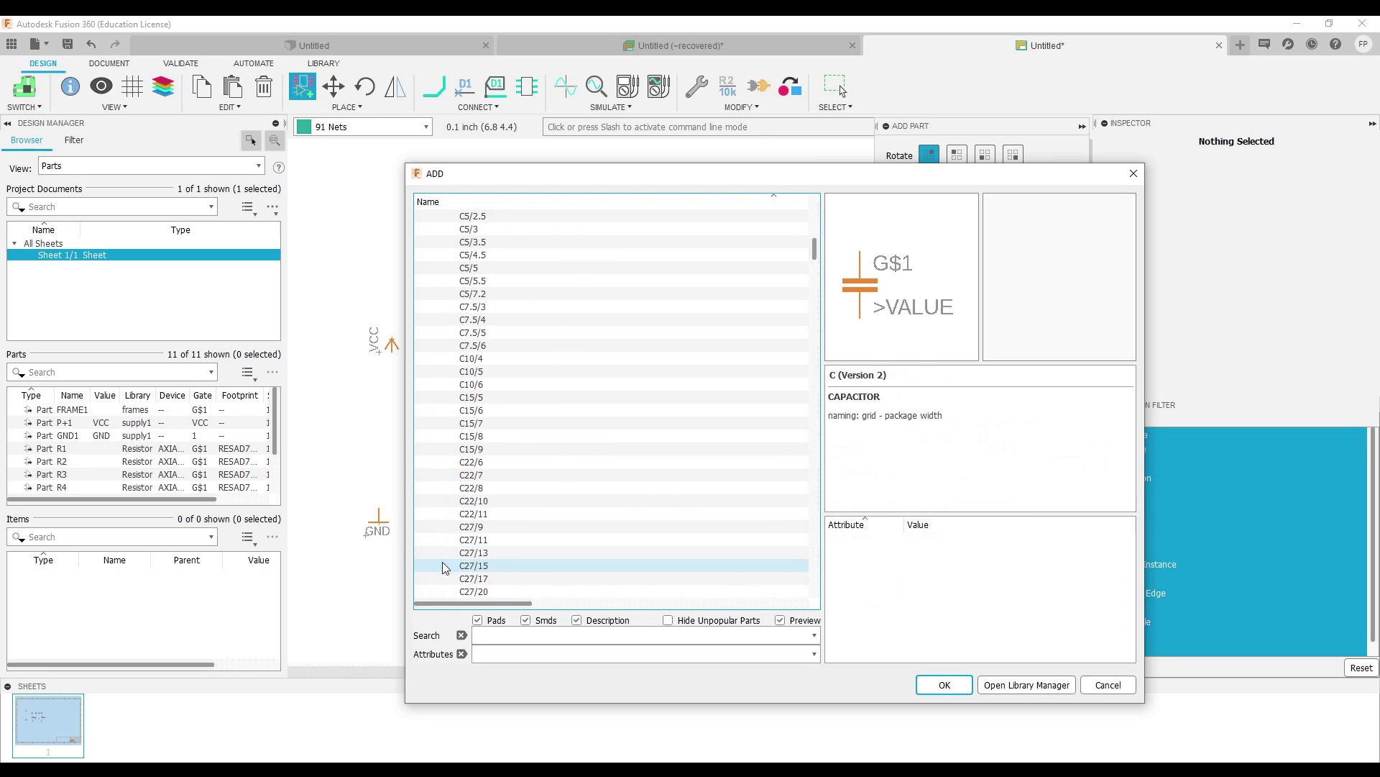
click(473, 280)
click(474, 384)
click(477, 474)
scroll(477, 481, down, 4)
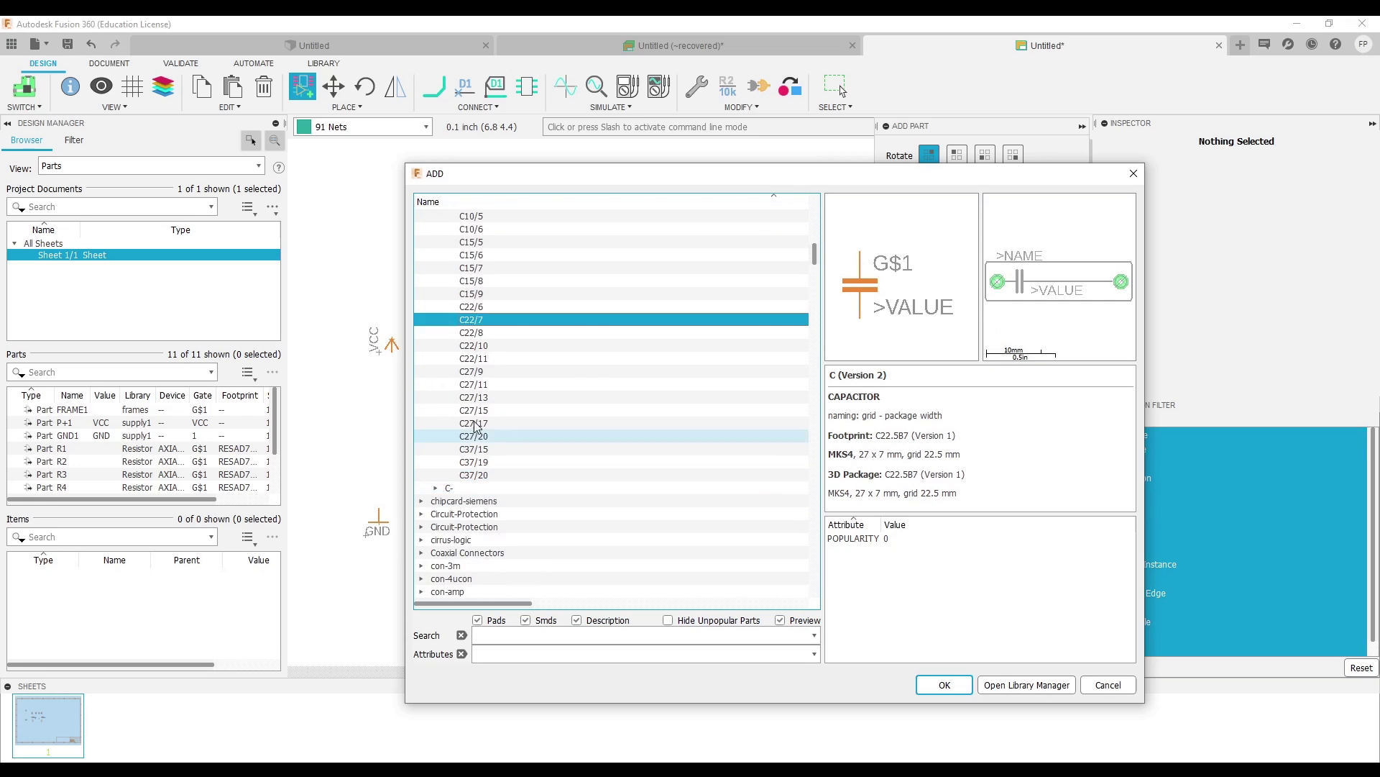
click(446, 487)
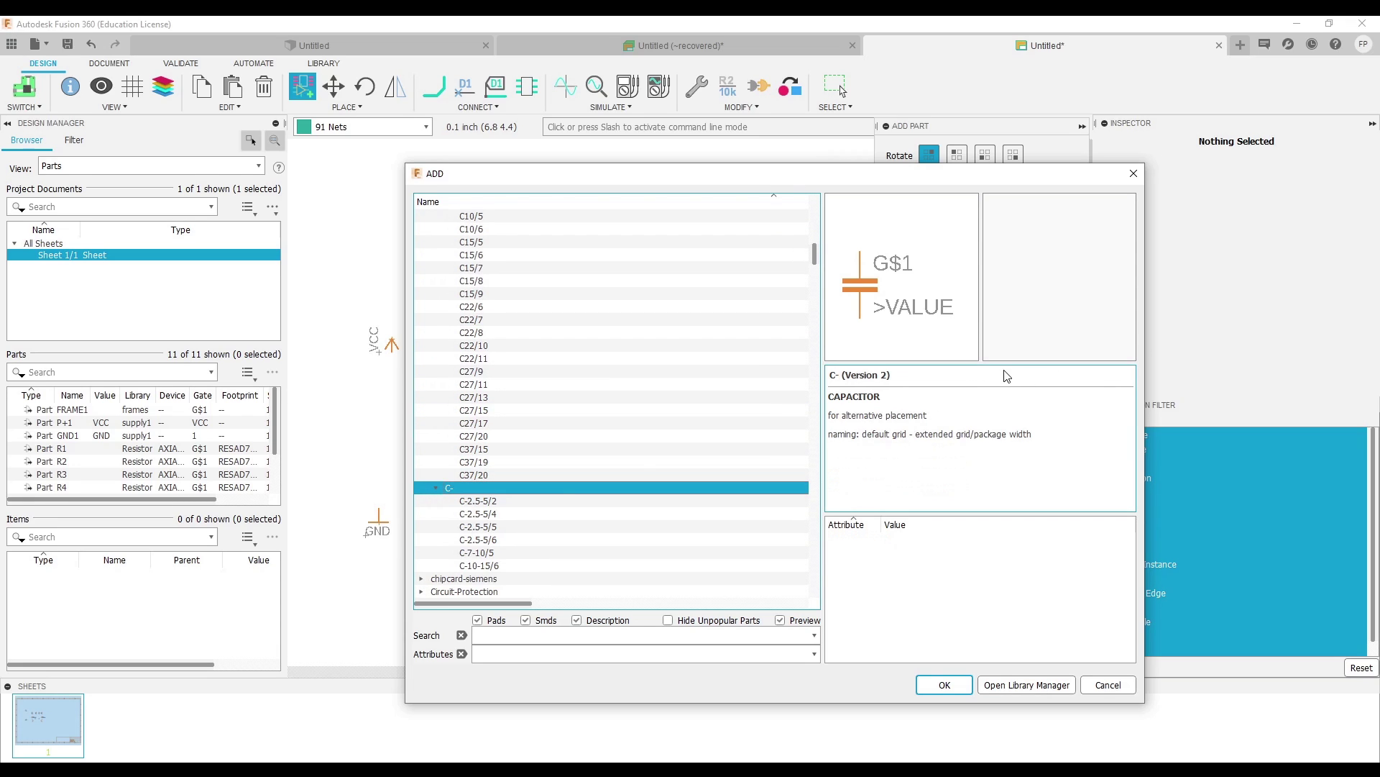
click(496, 526)
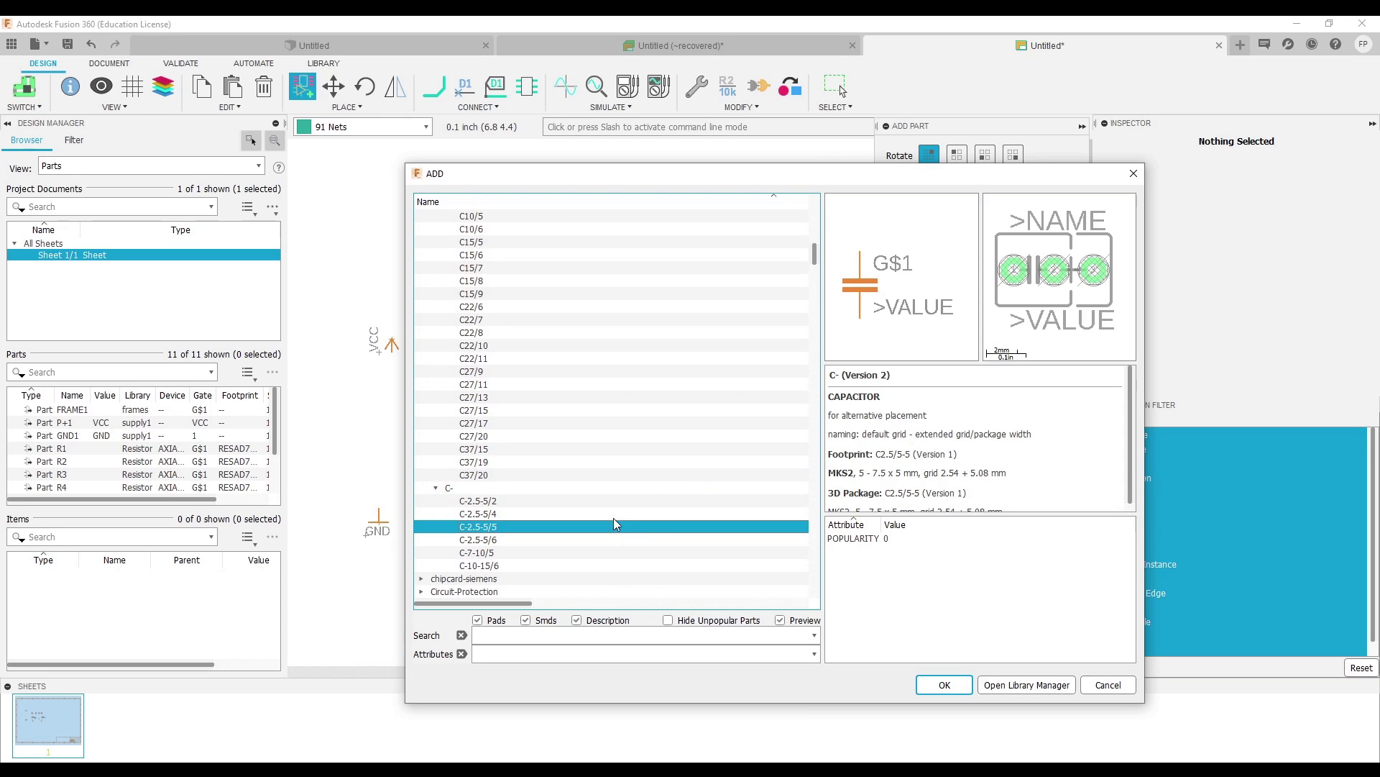
Step: Compare 32, 25, 20 and 11 mm C-POL_RADIAL capacitors, ending on 11MM-DIA, then search '10u*'
scroll(568, 511, down, 2)
click(422, 503)
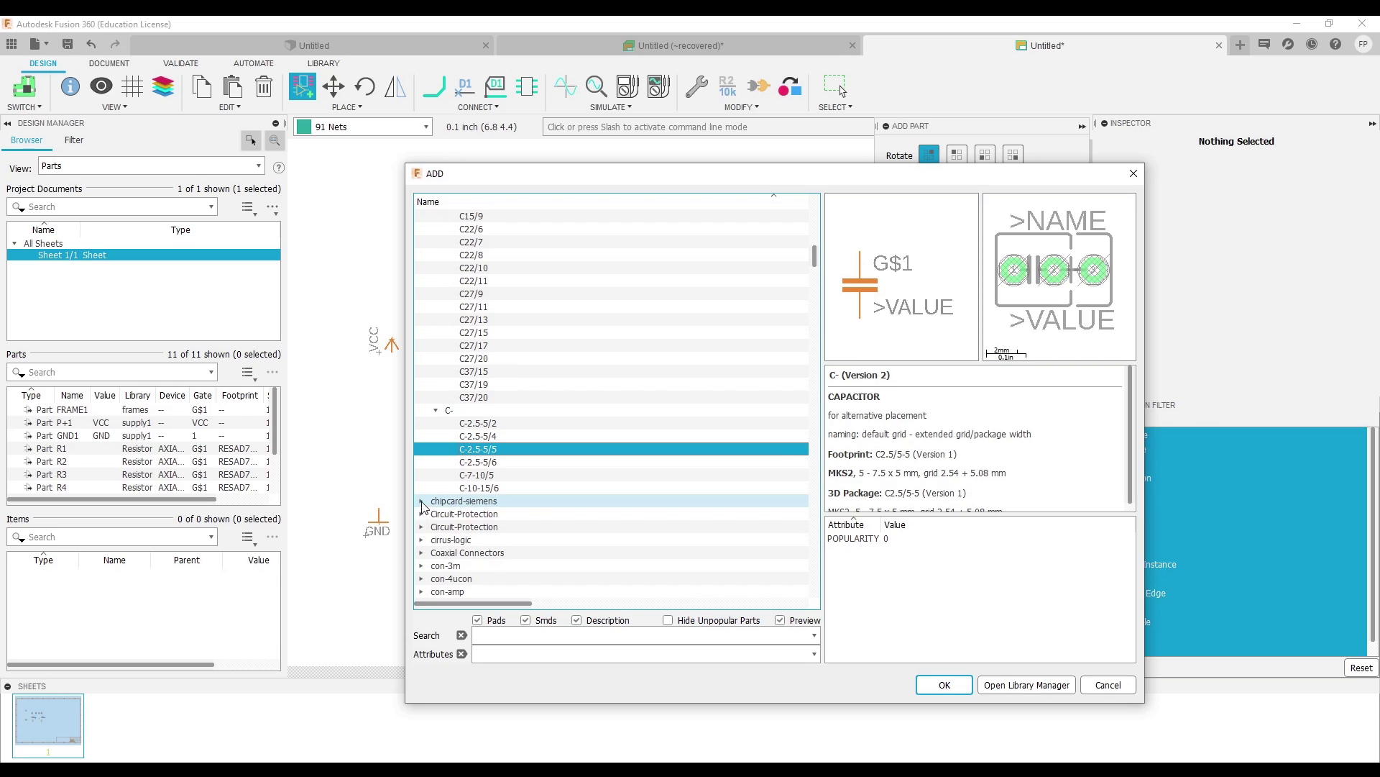
scroll(449, 511, down, 2)
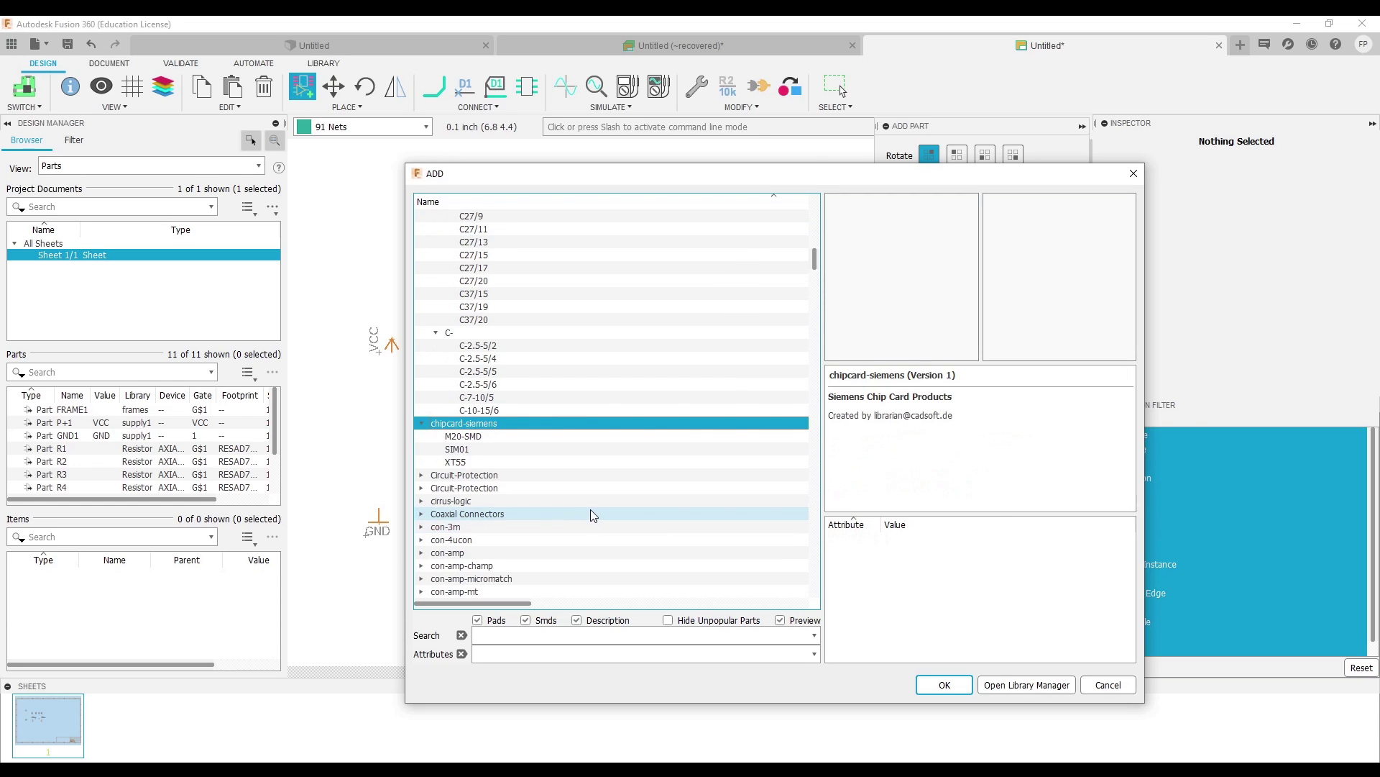
scroll(590, 509, up, 12)
scroll(591, 510, up, 6)
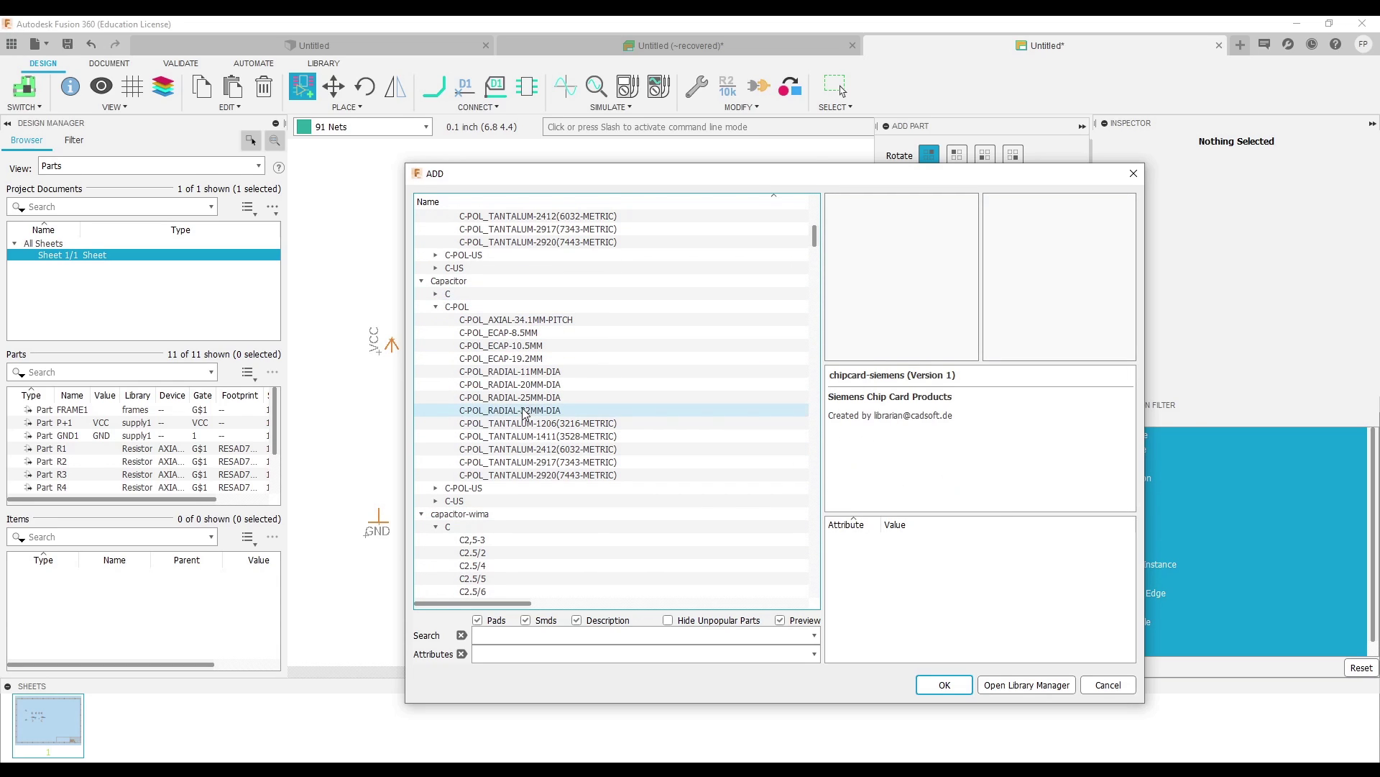
click(546, 409)
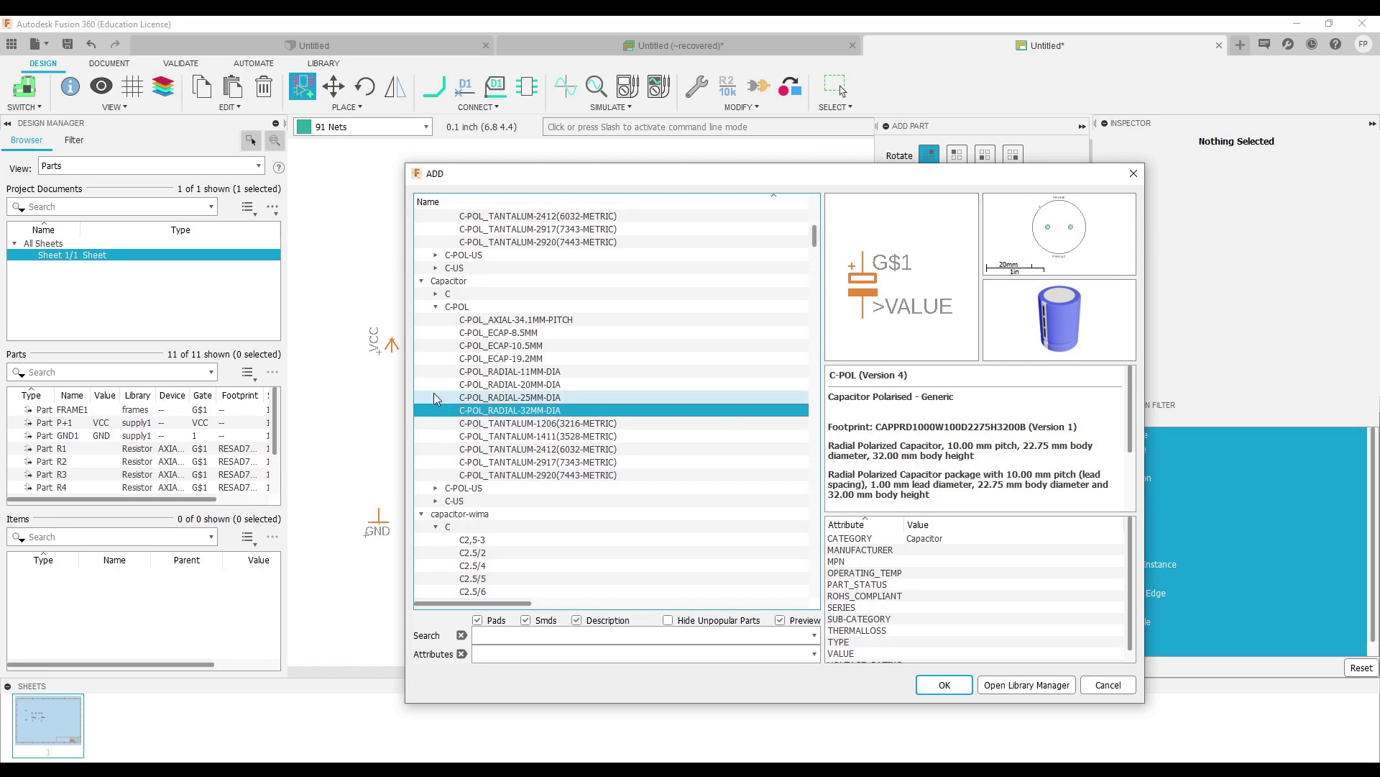
click(505, 399)
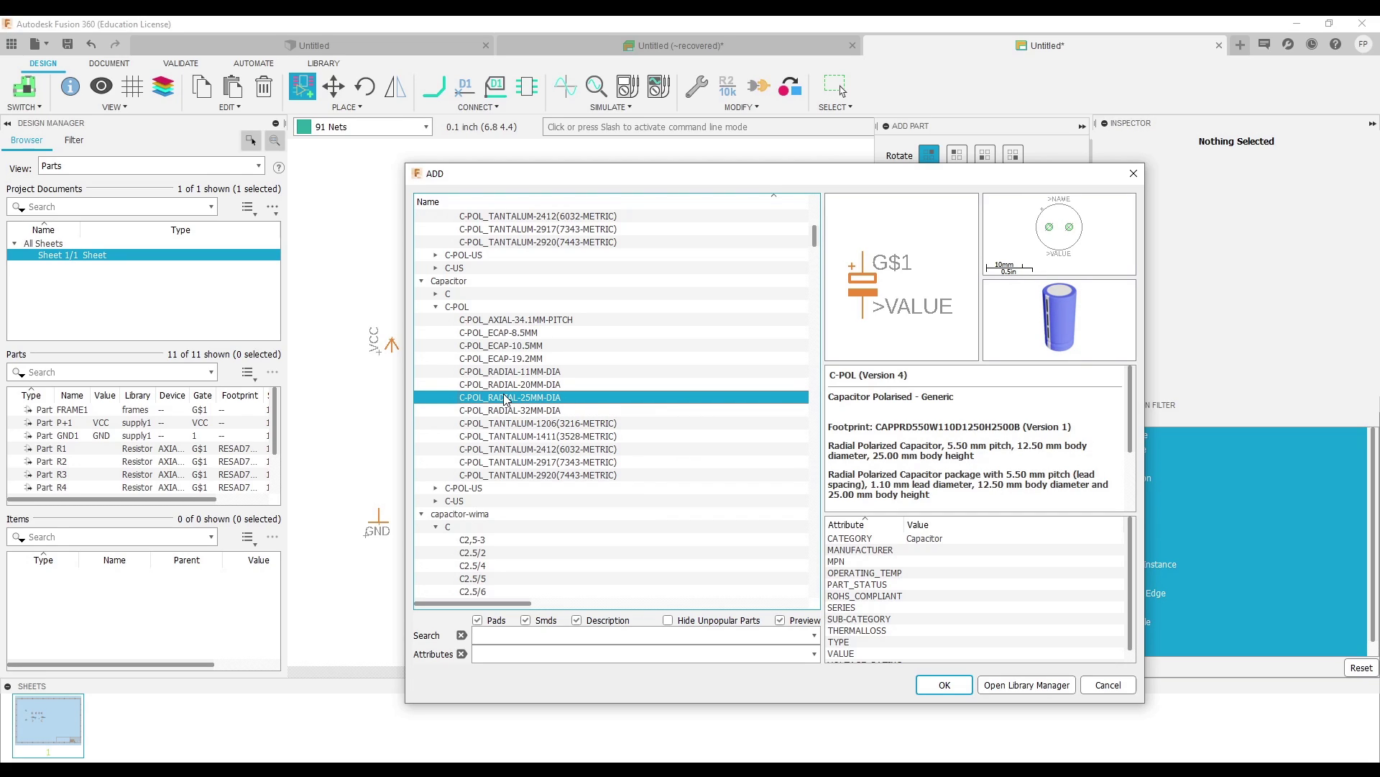
click(520, 386)
click(527, 398)
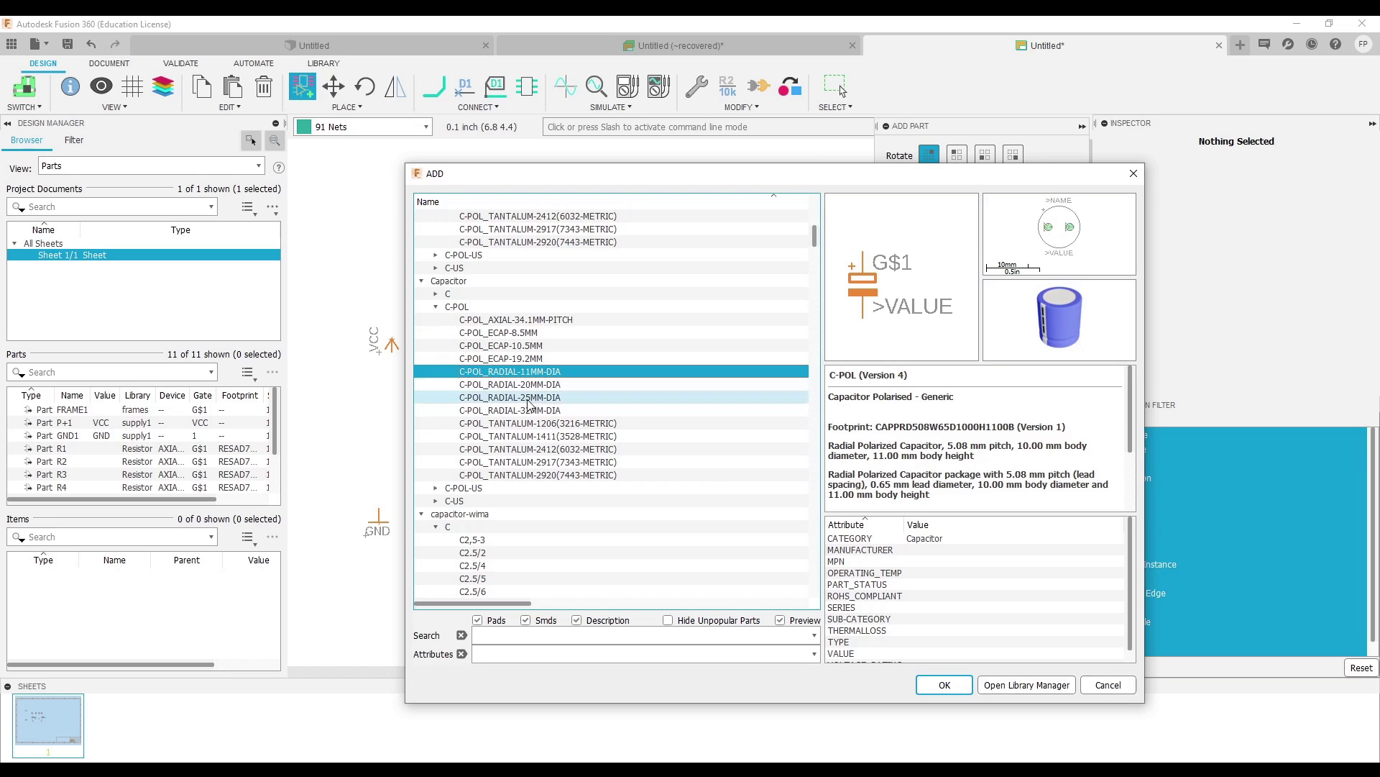
click(538, 374)
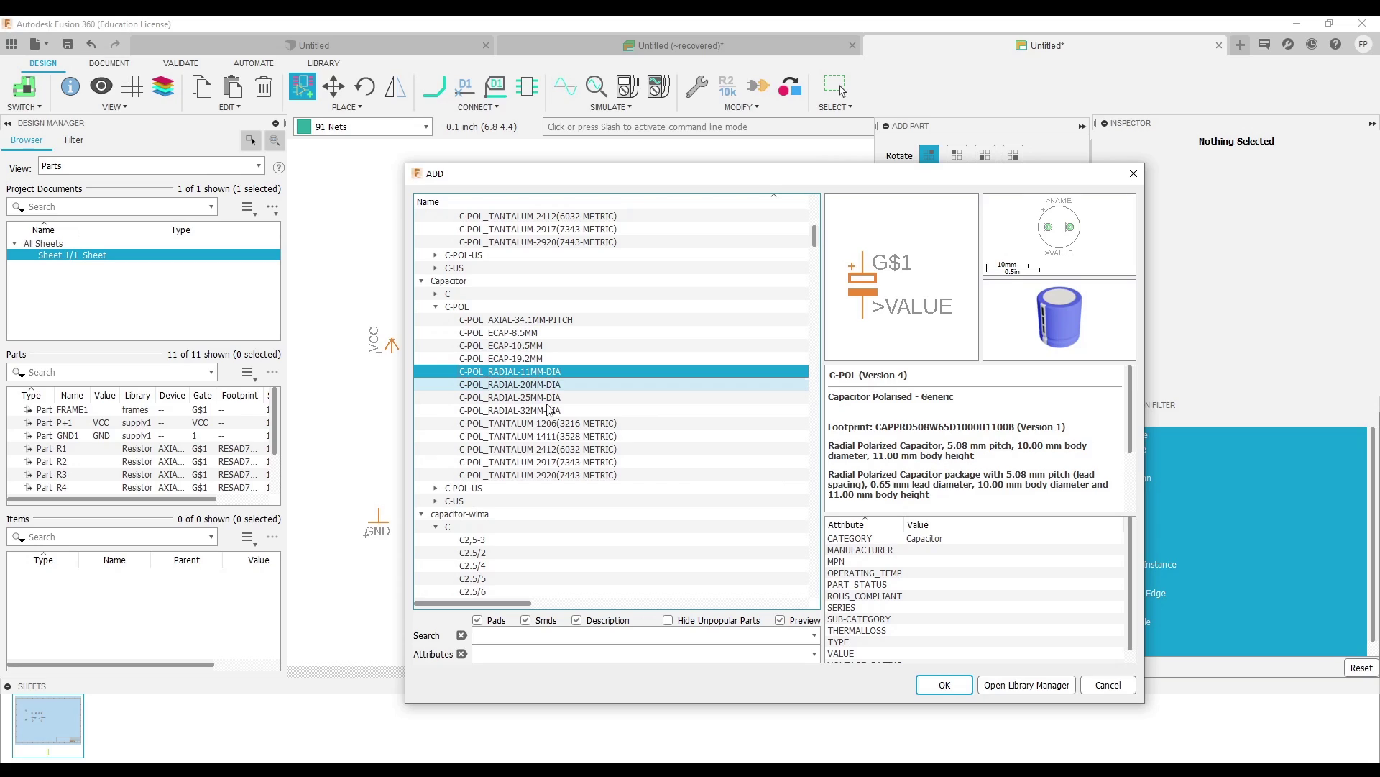
click(506, 636)
text(10u*)
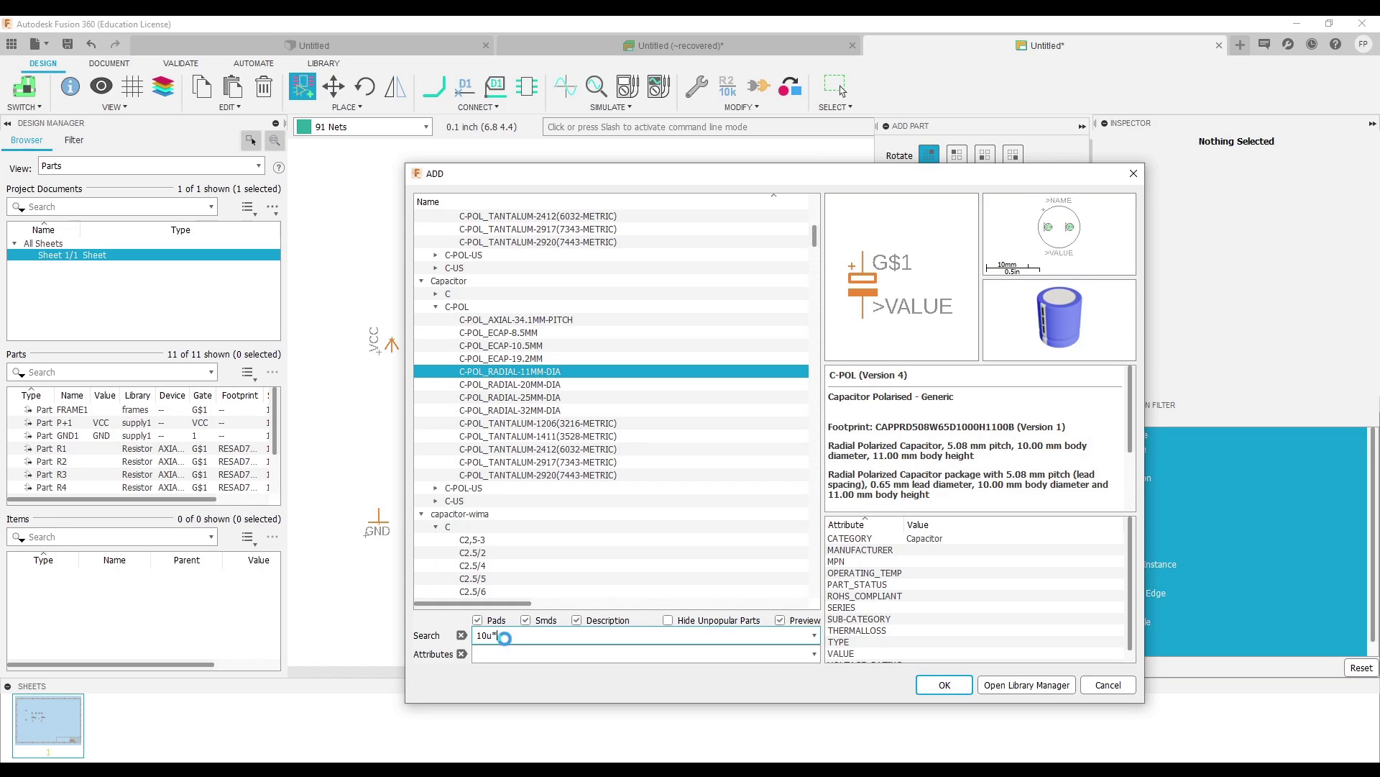
Step: Search for 10u parts and preview the SparkFun 10UF and 10UF-POLAR capacitor variants
key(Return)
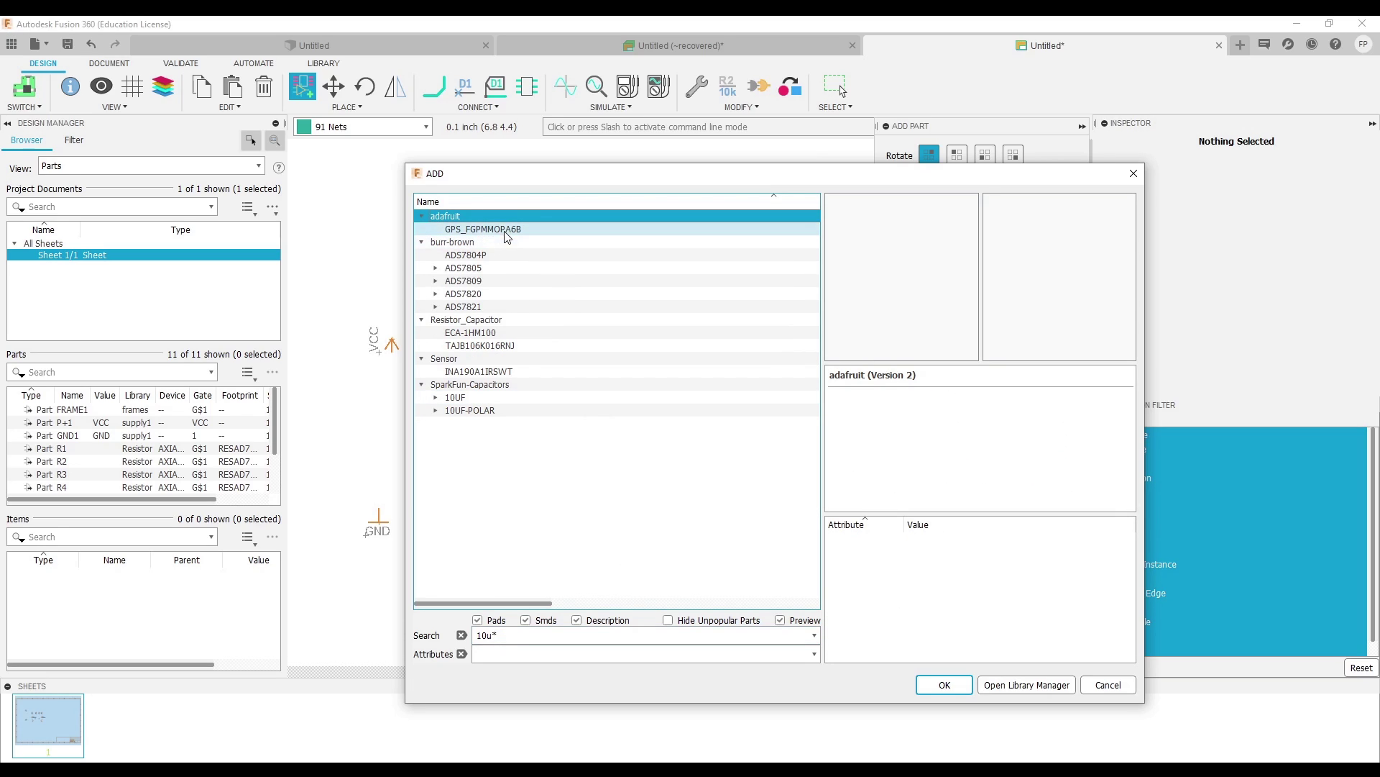
click(496, 230)
click(463, 334)
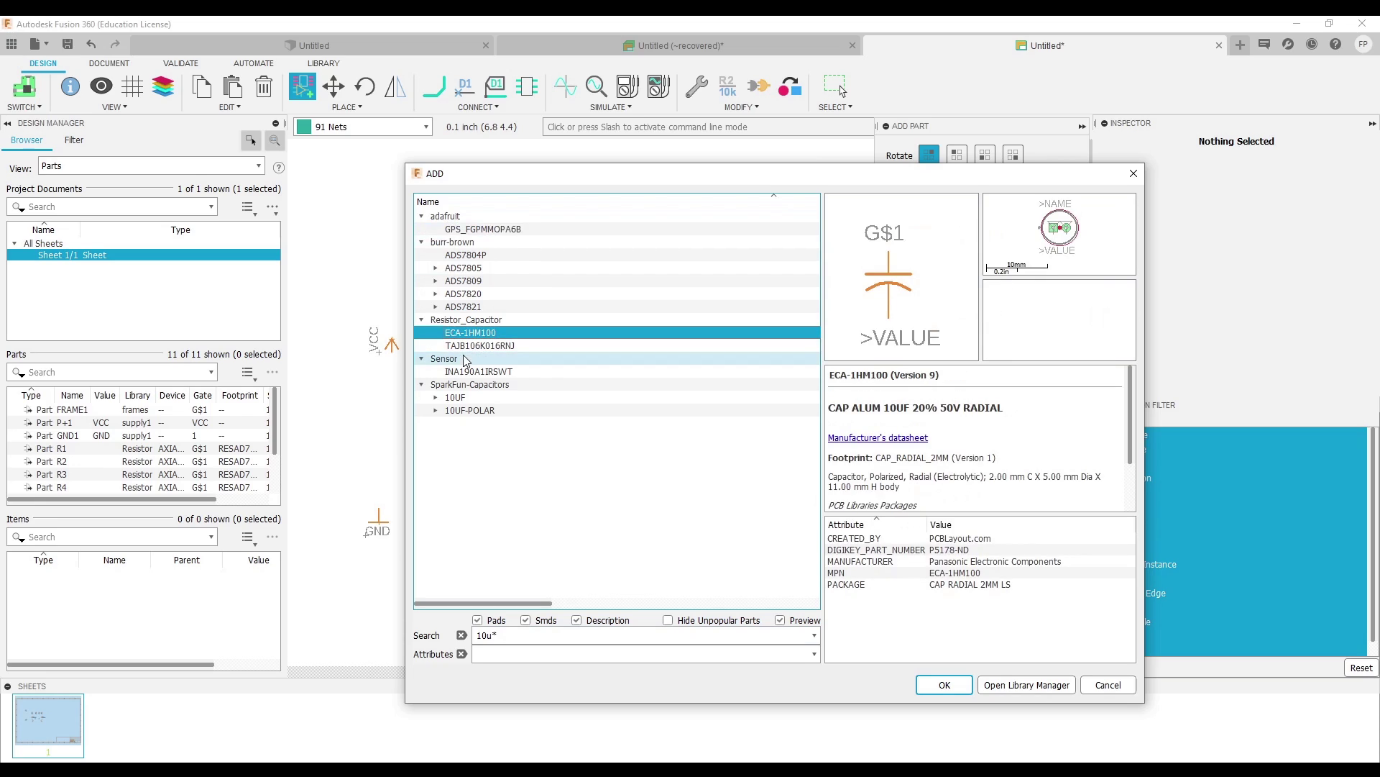
click(453, 398)
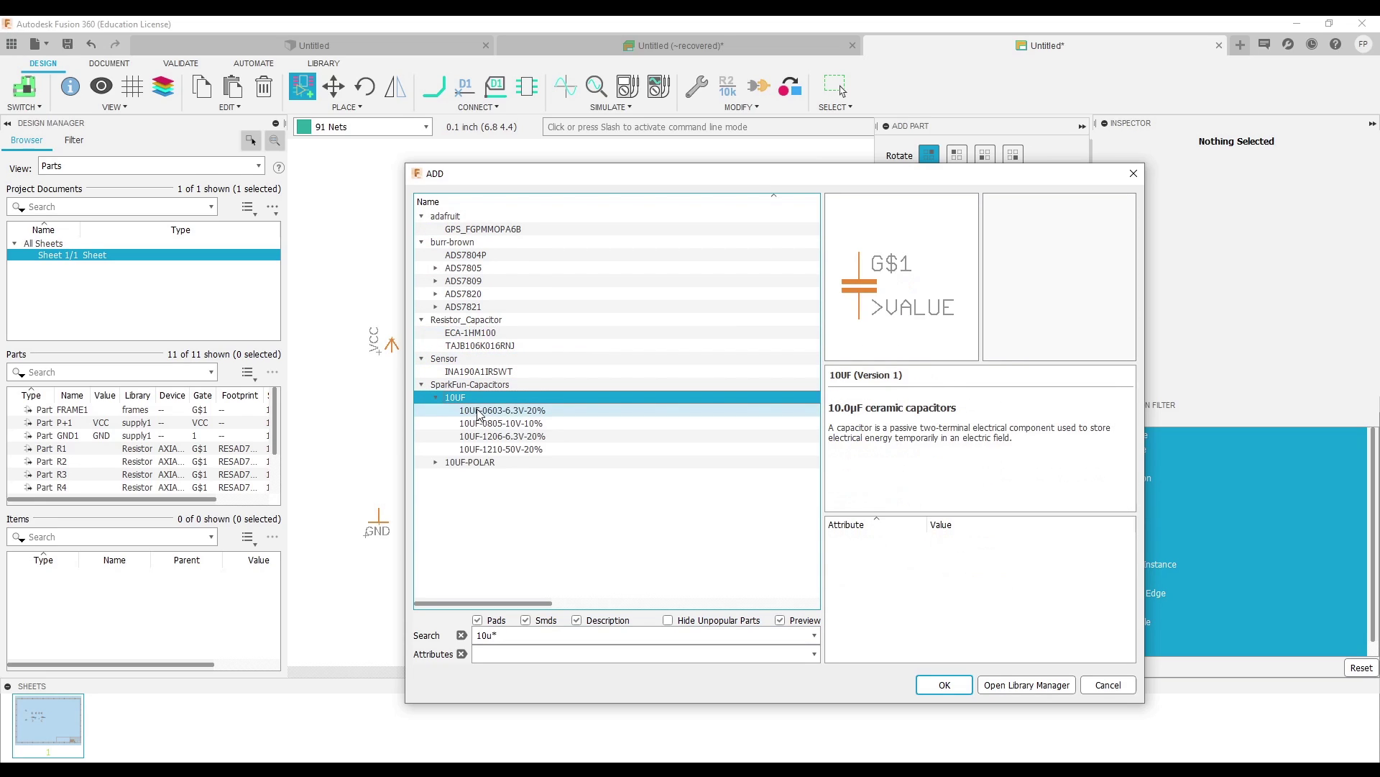
click(480, 424)
click(454, 463)
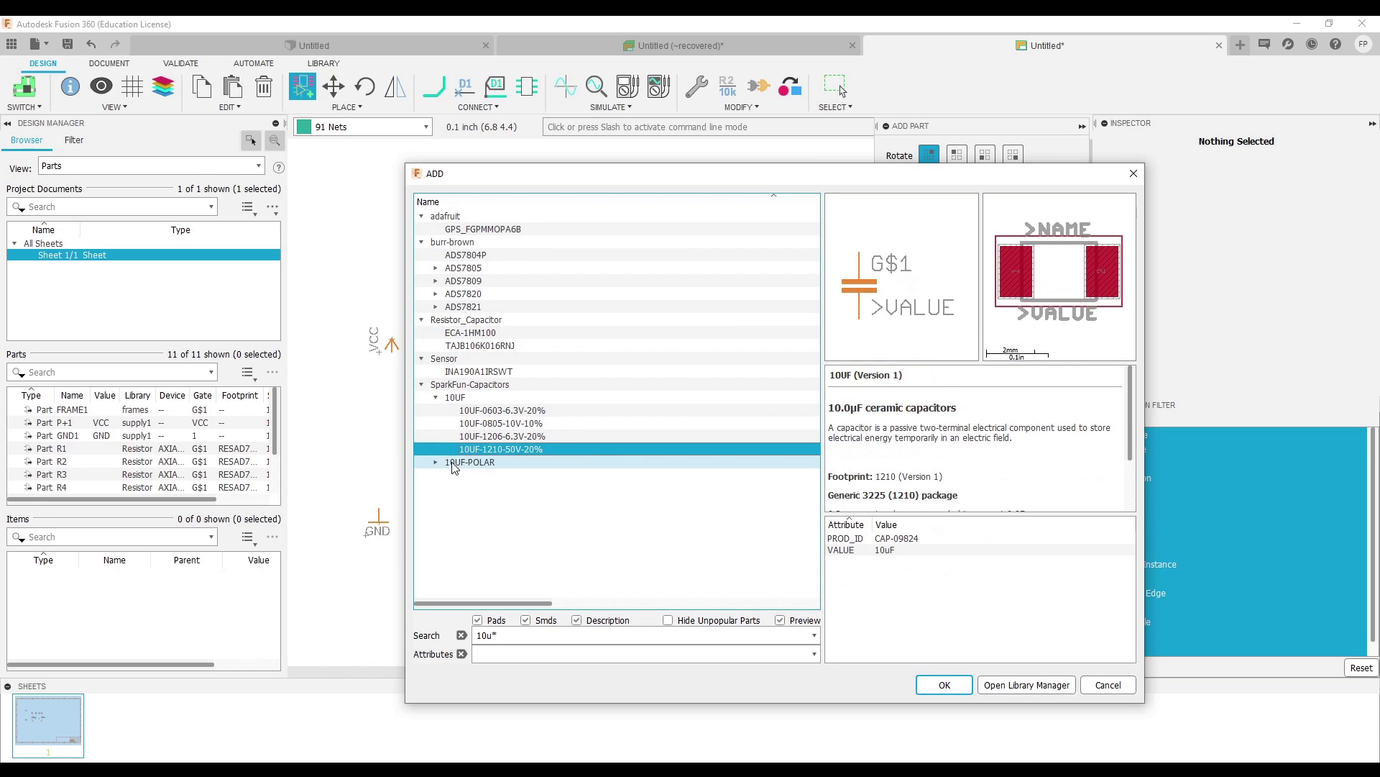
click(436, 462)
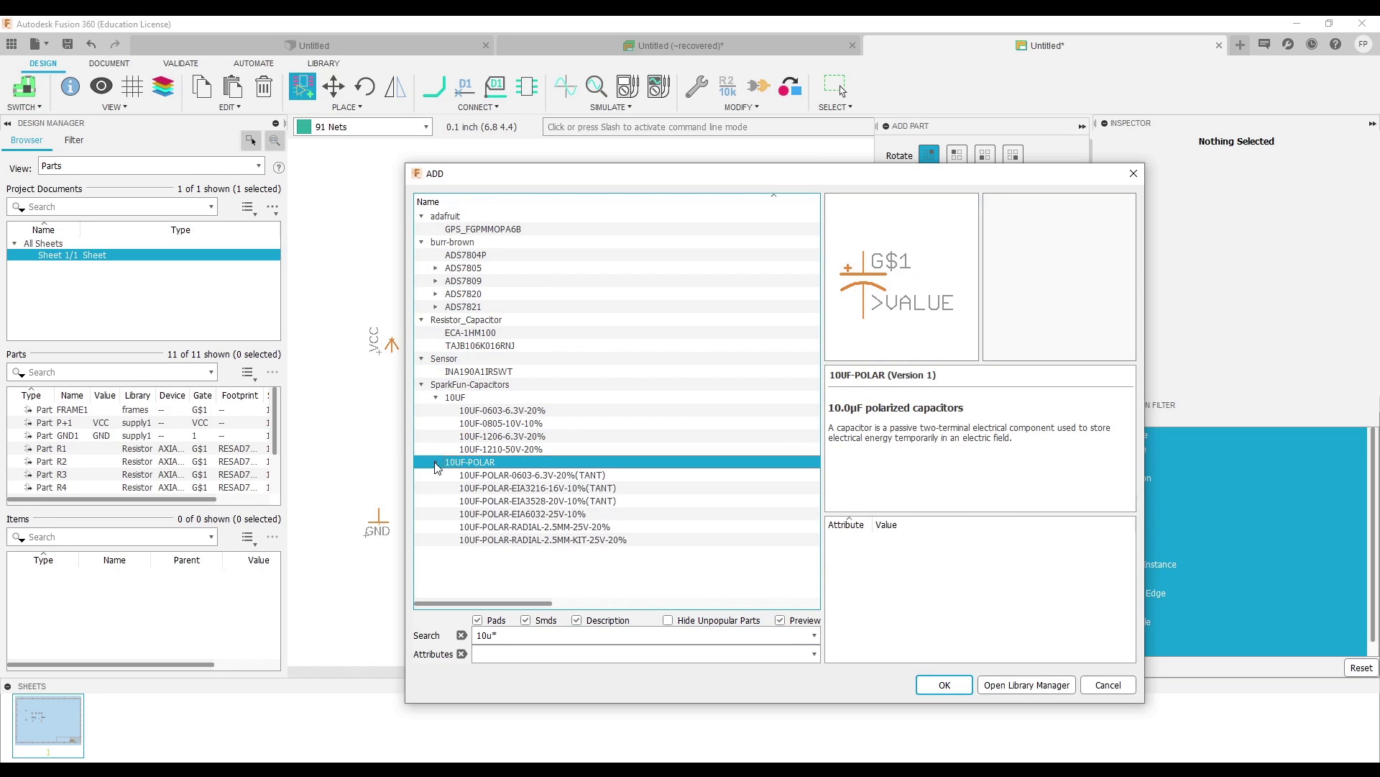
click(482, 501)
click(488, 527)
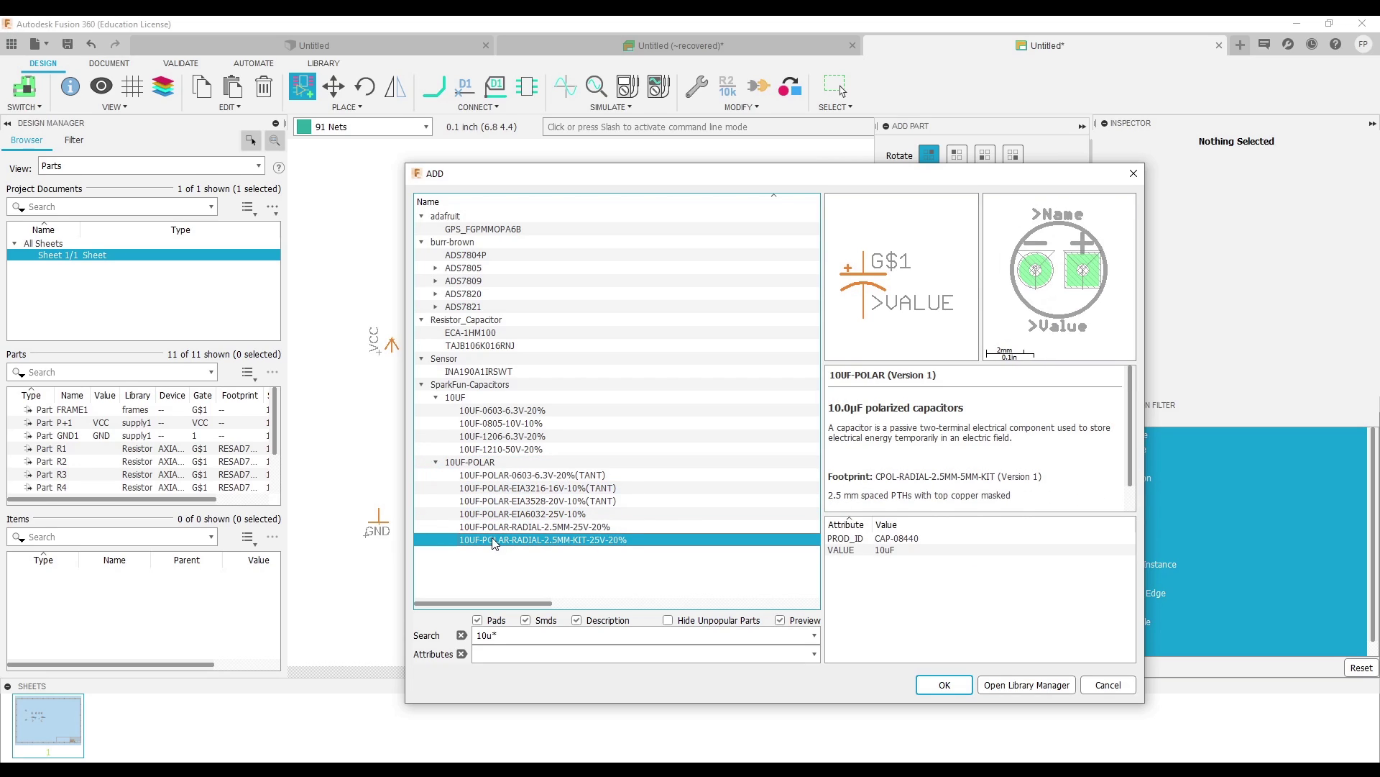
click(507, 527)
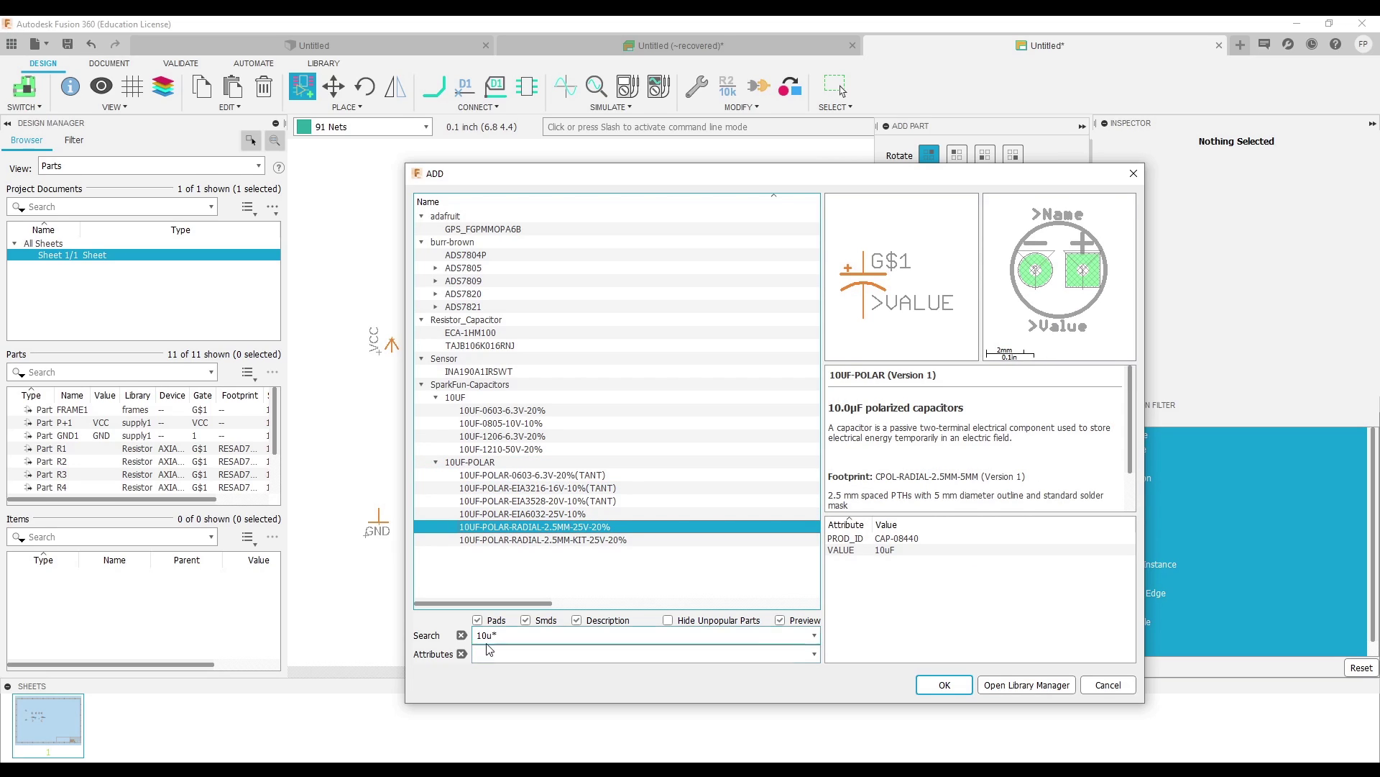
Step: Clear the search and add C-POL_RADIAL-11MM-DIA from the Capacitor library's C-POL devices
click(461, 635)
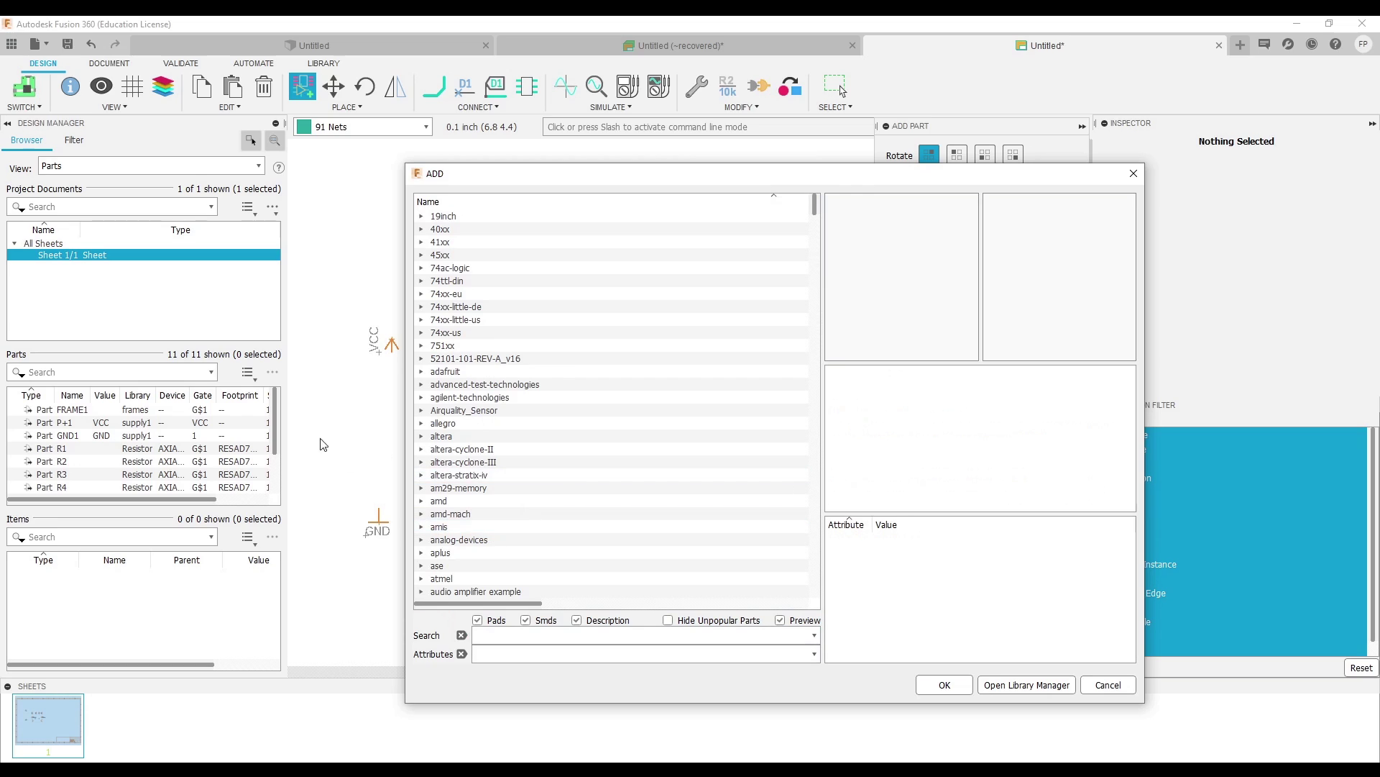
scroll(523, 468, down, 7)
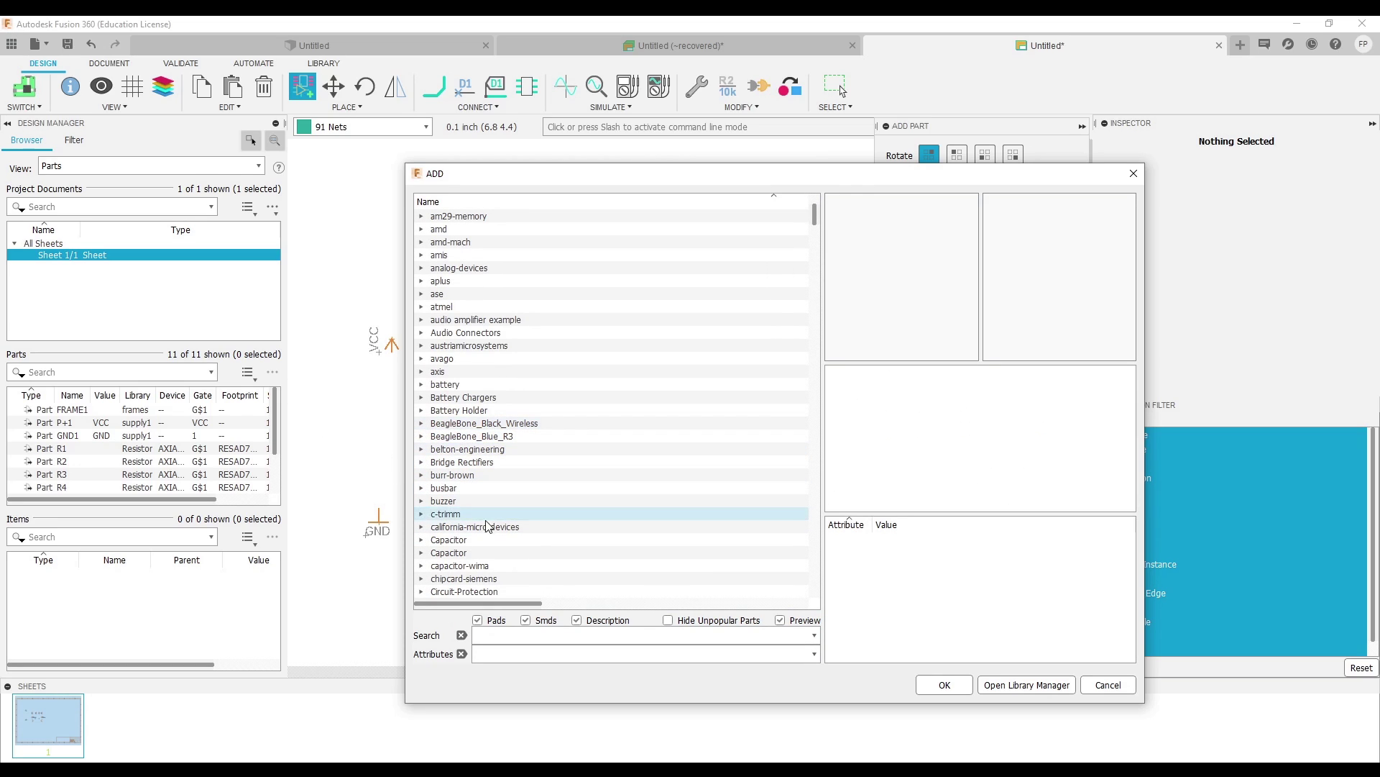
click(421, 540)
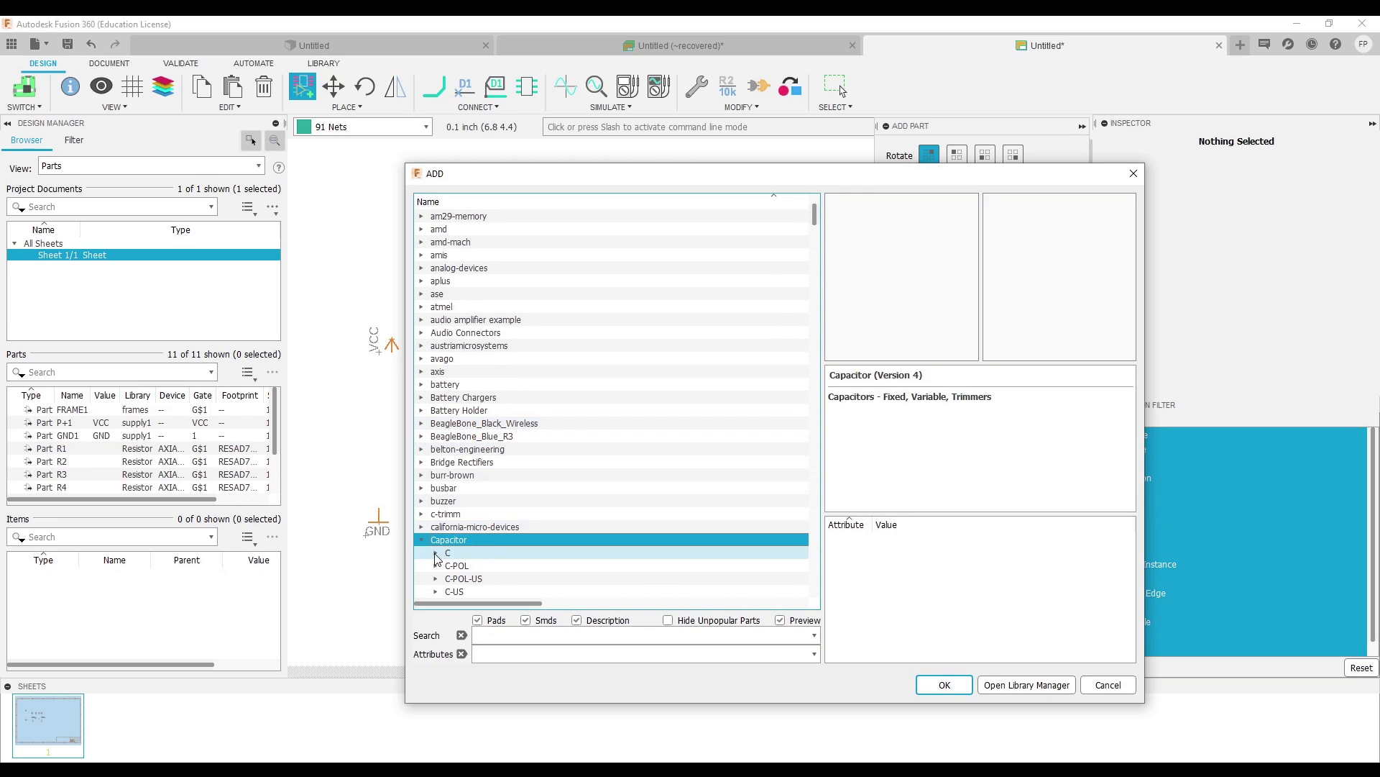
double_click(436, 565)
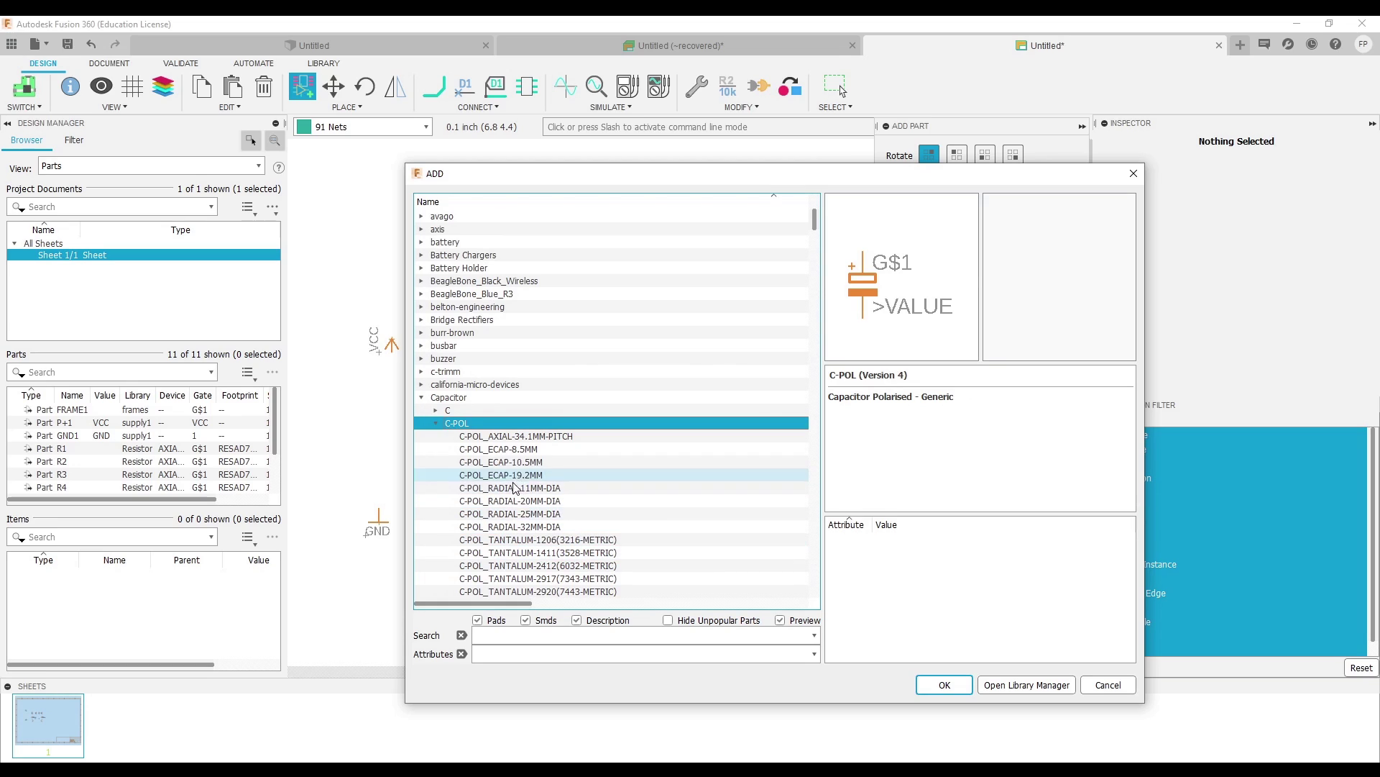
click(507, 488)
click(945, 684)
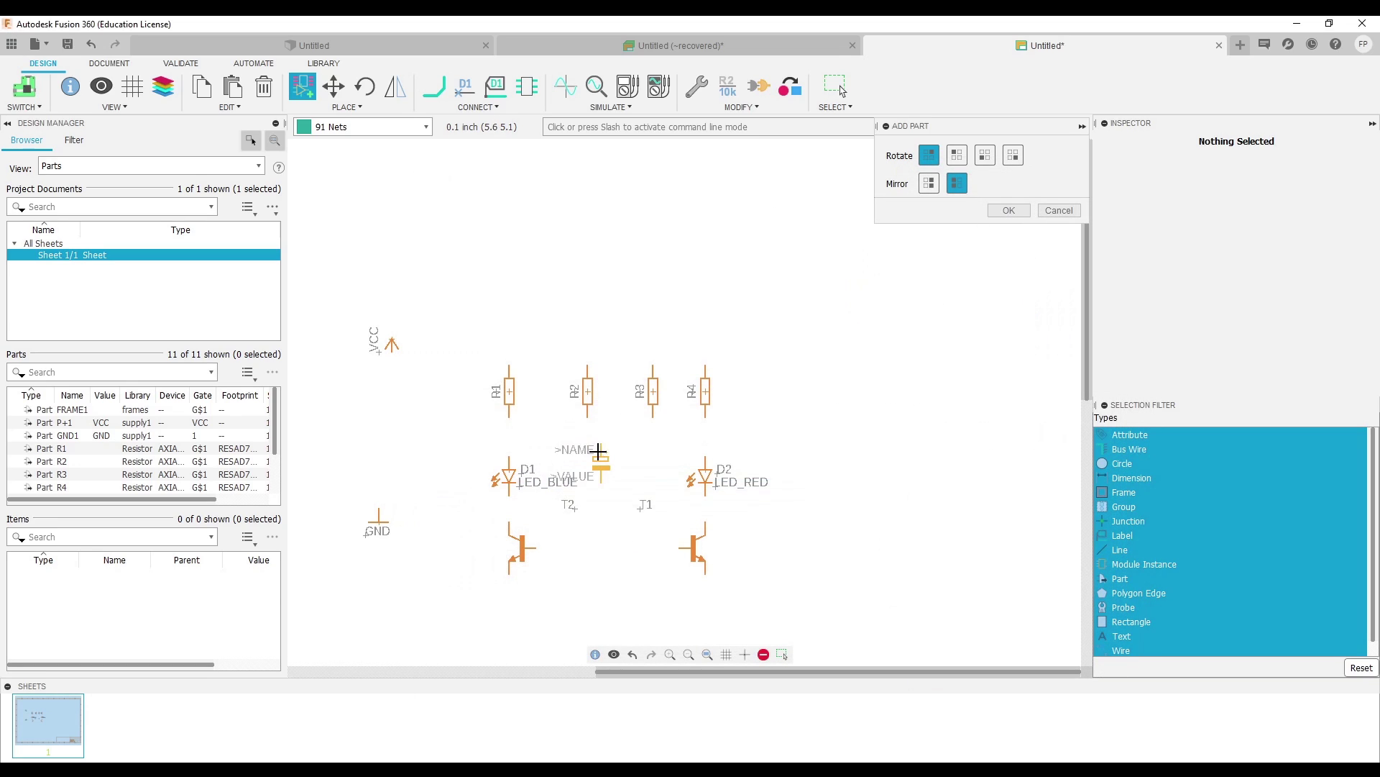
Step: Rotate the capacitor's pins horizontal and drop C1 and C2 side by side below the transistors
scroll(544, 311, up, 3)
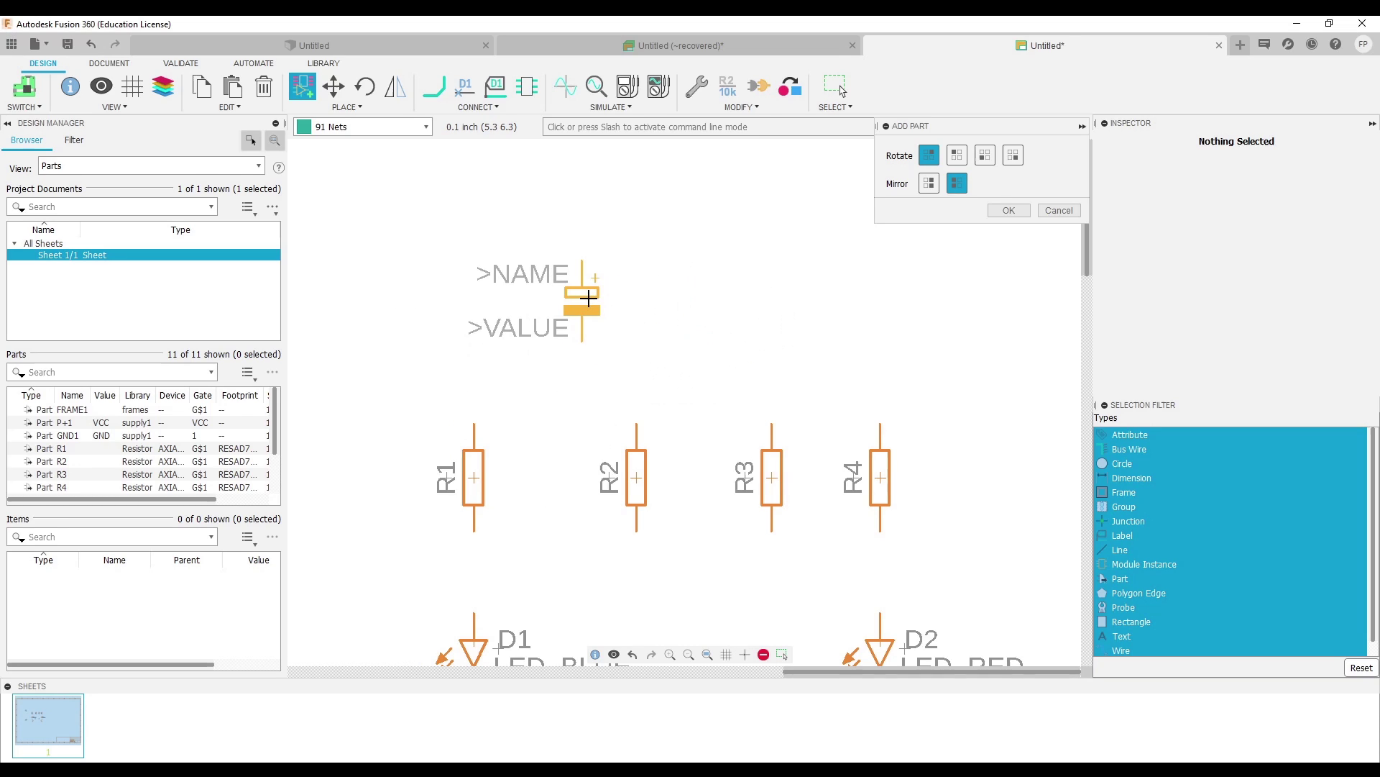
scroll(603, 317, down, 2)
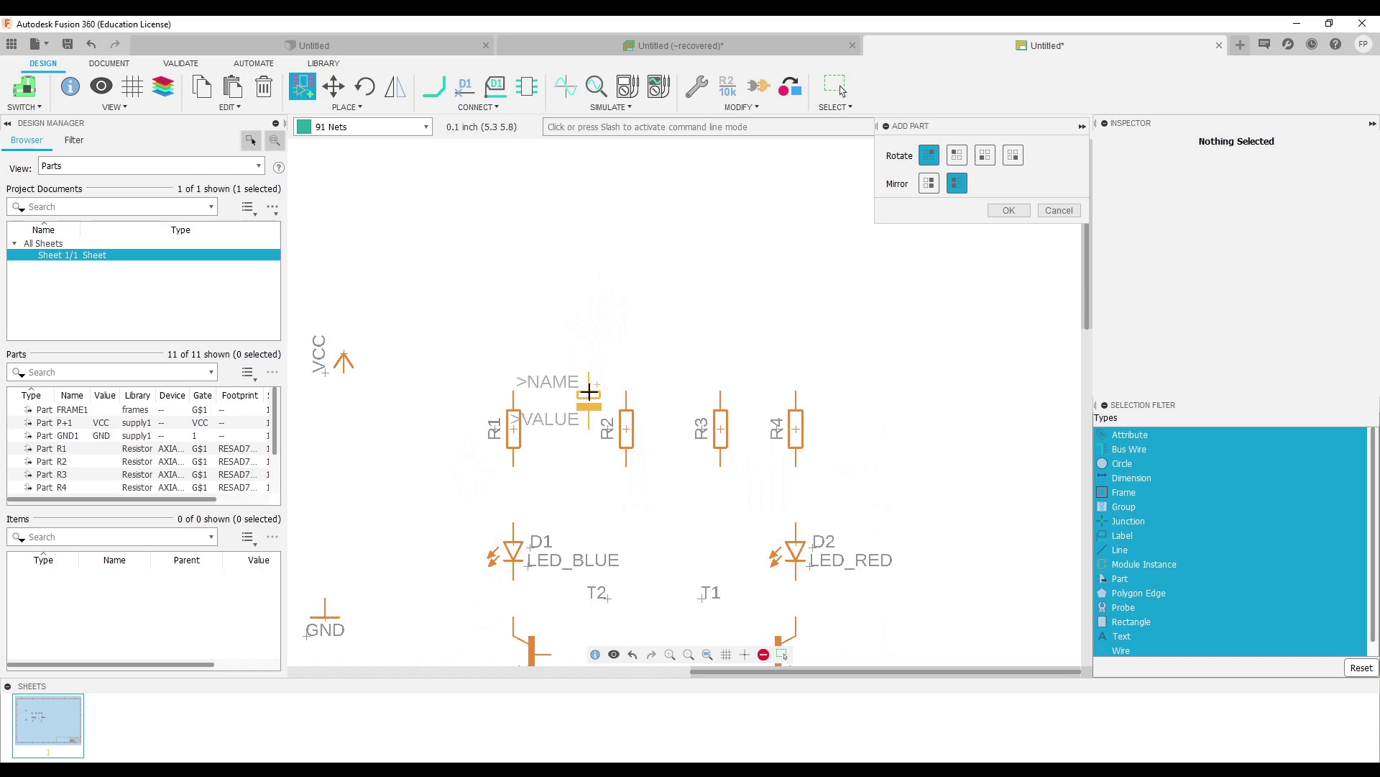
middle_drag(591, 394, 581, 183)
right_click(626, 323)
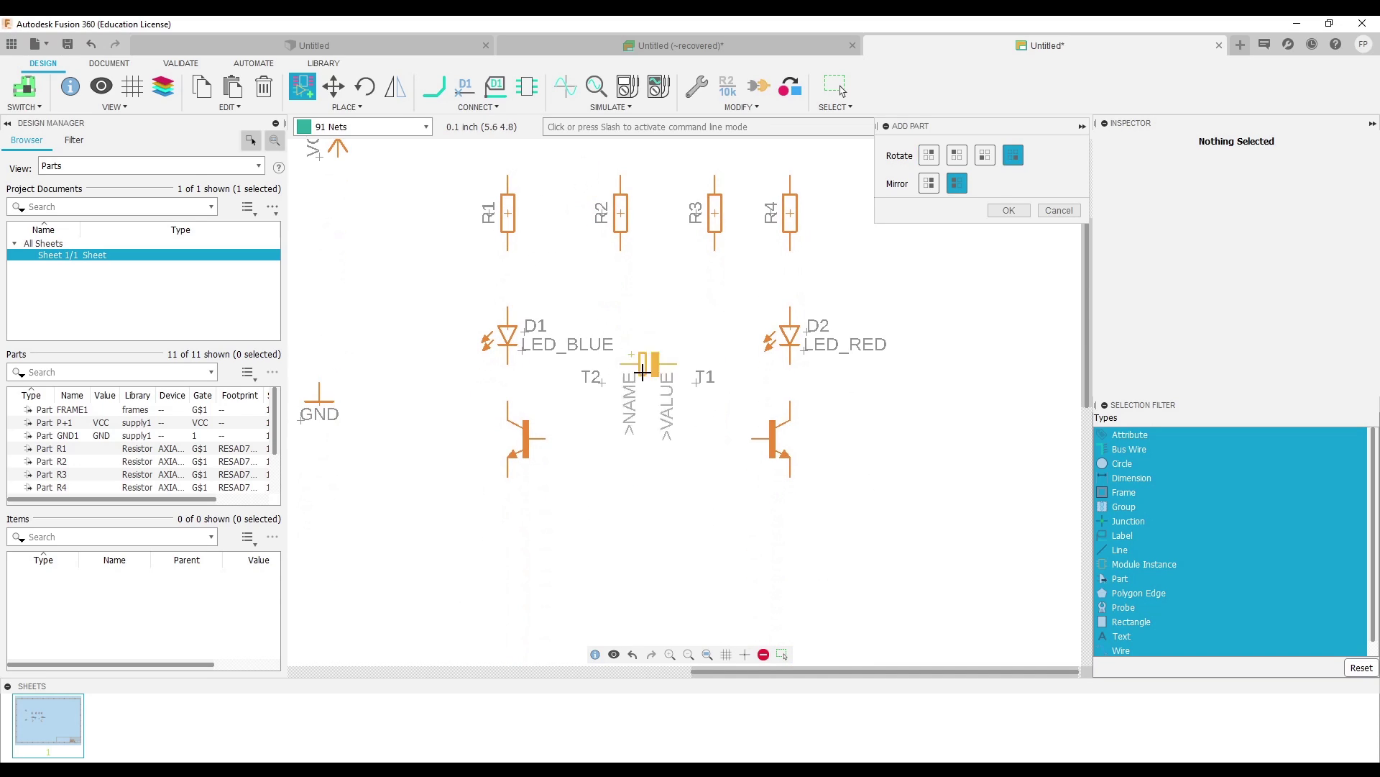
right_click(623, 496)
right_click(615, 509)
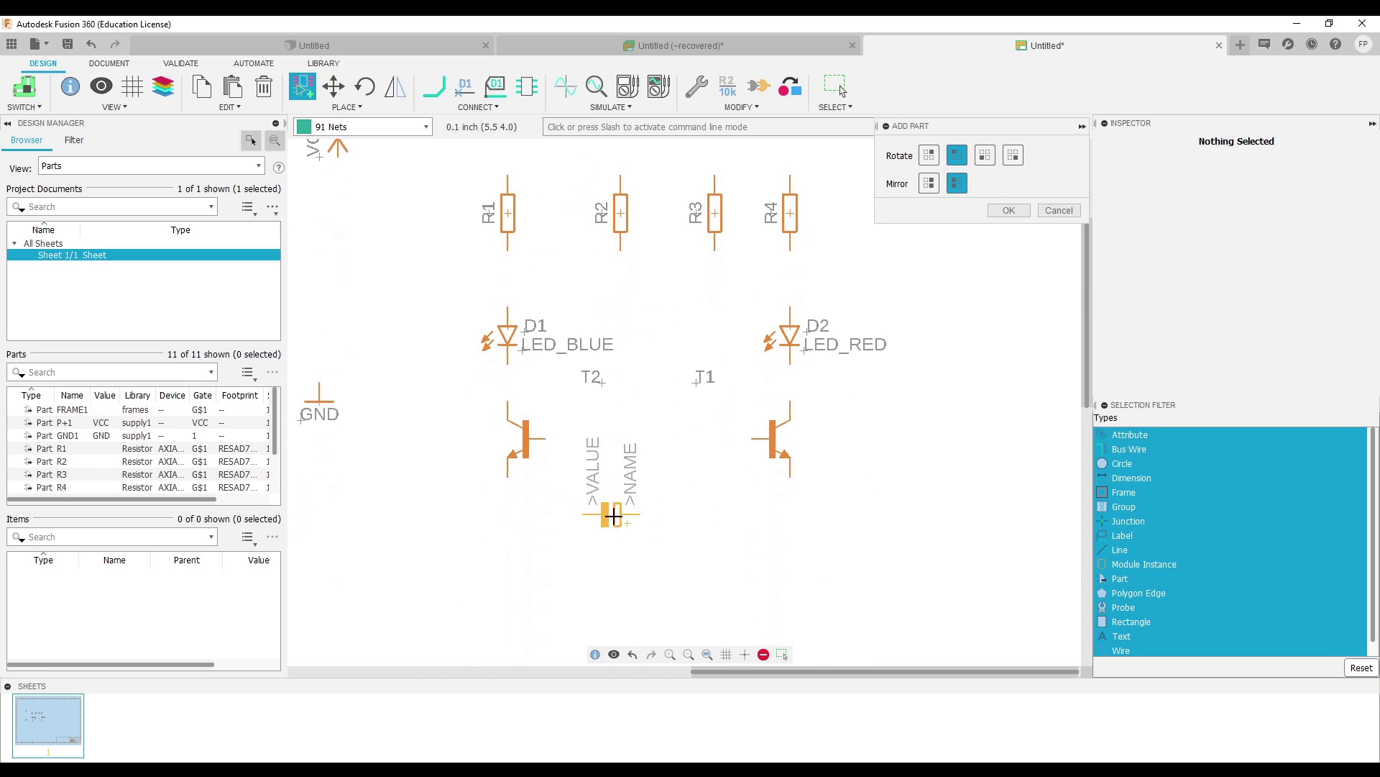
right_click(616, 512)
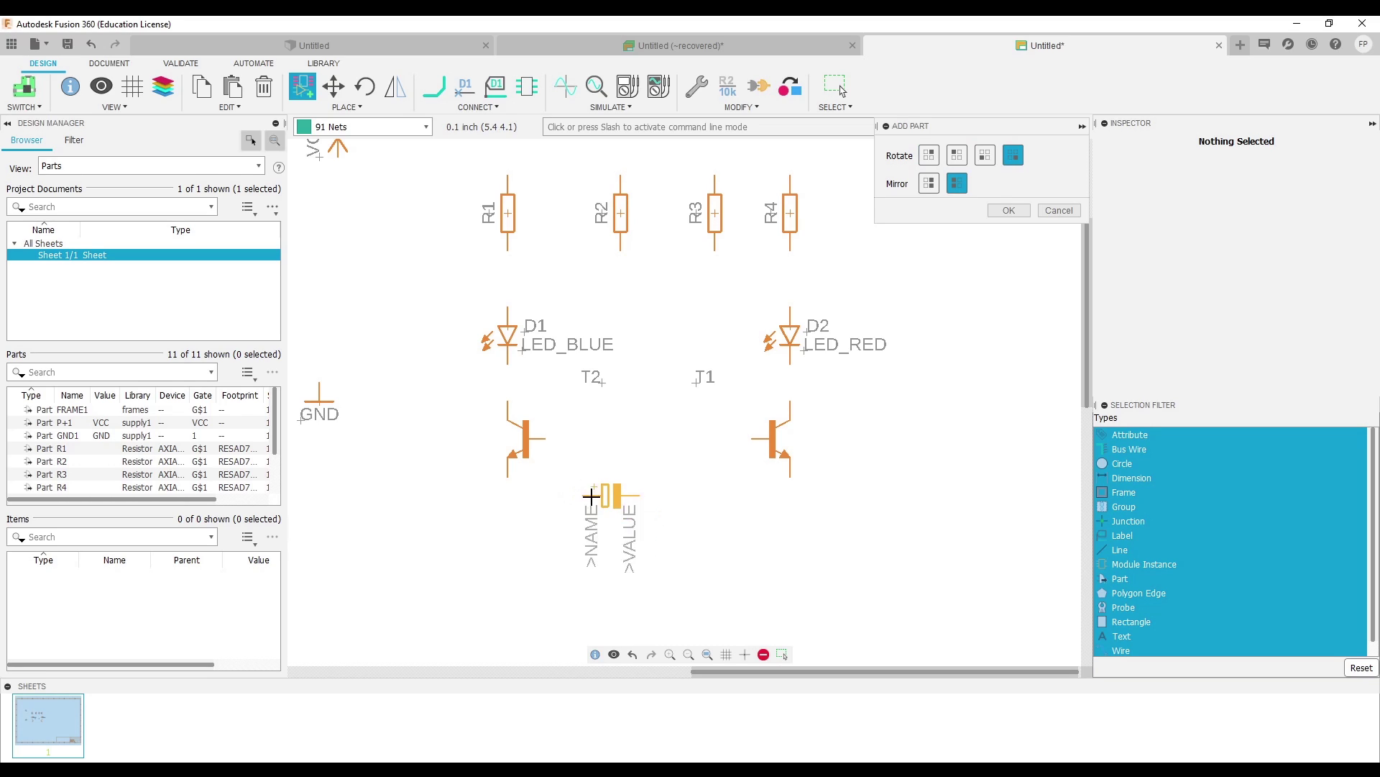
click(591, 503)
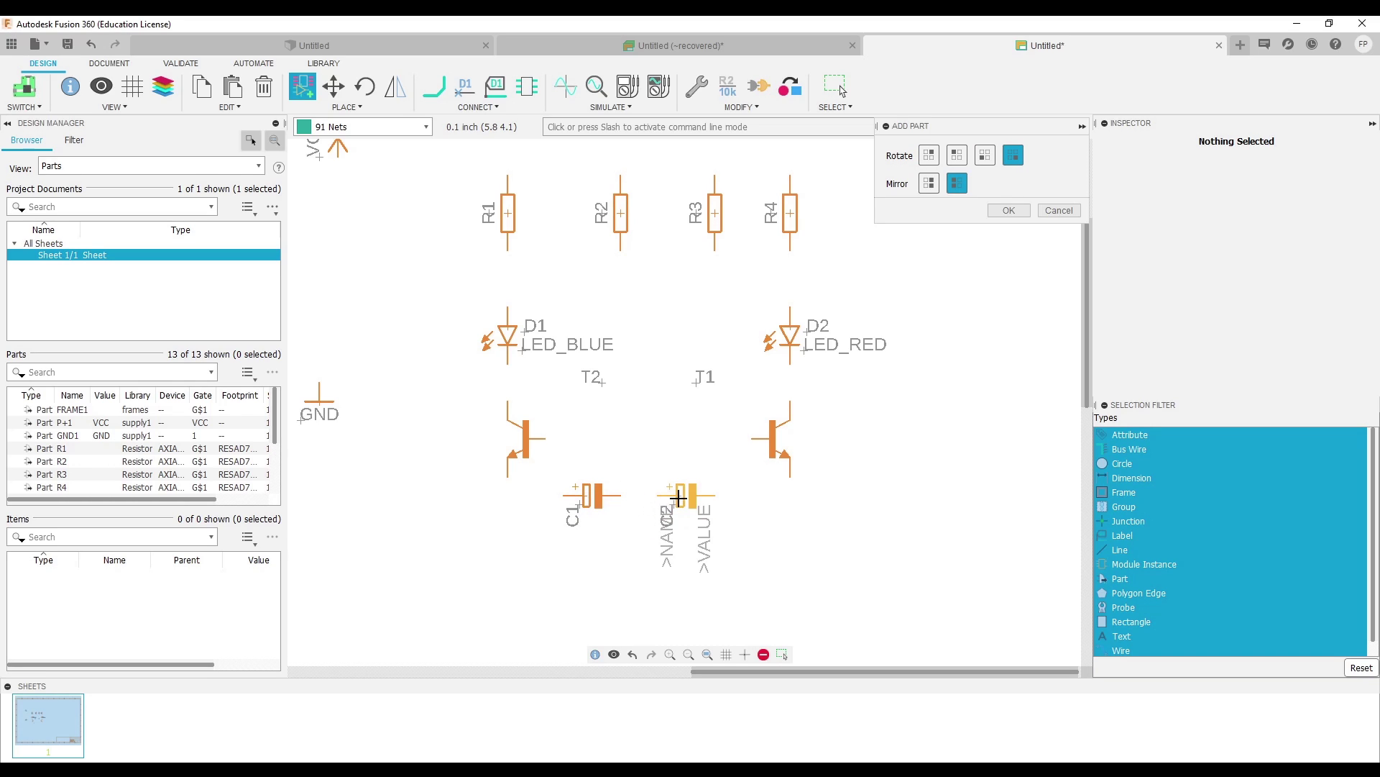
click(676, 502)
key(Escape)
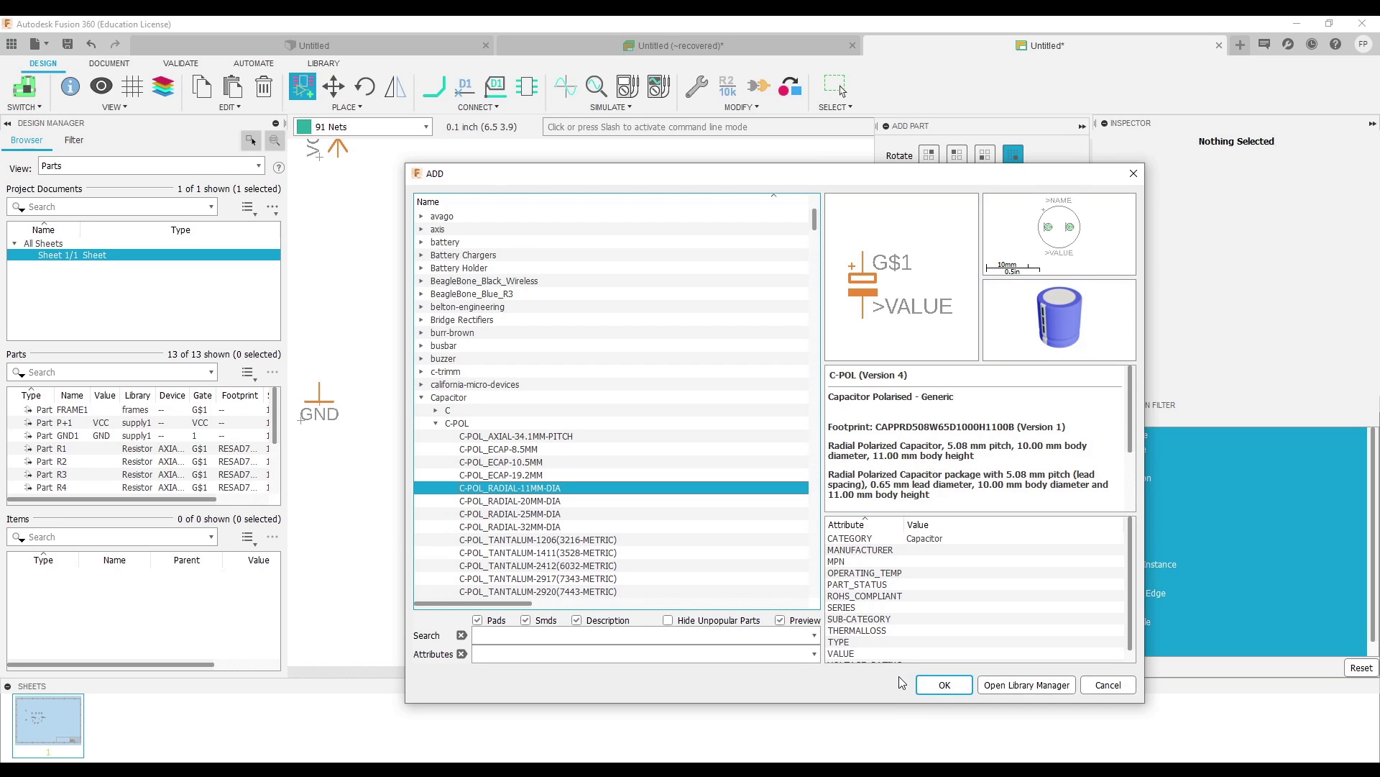
click(1118, 689)
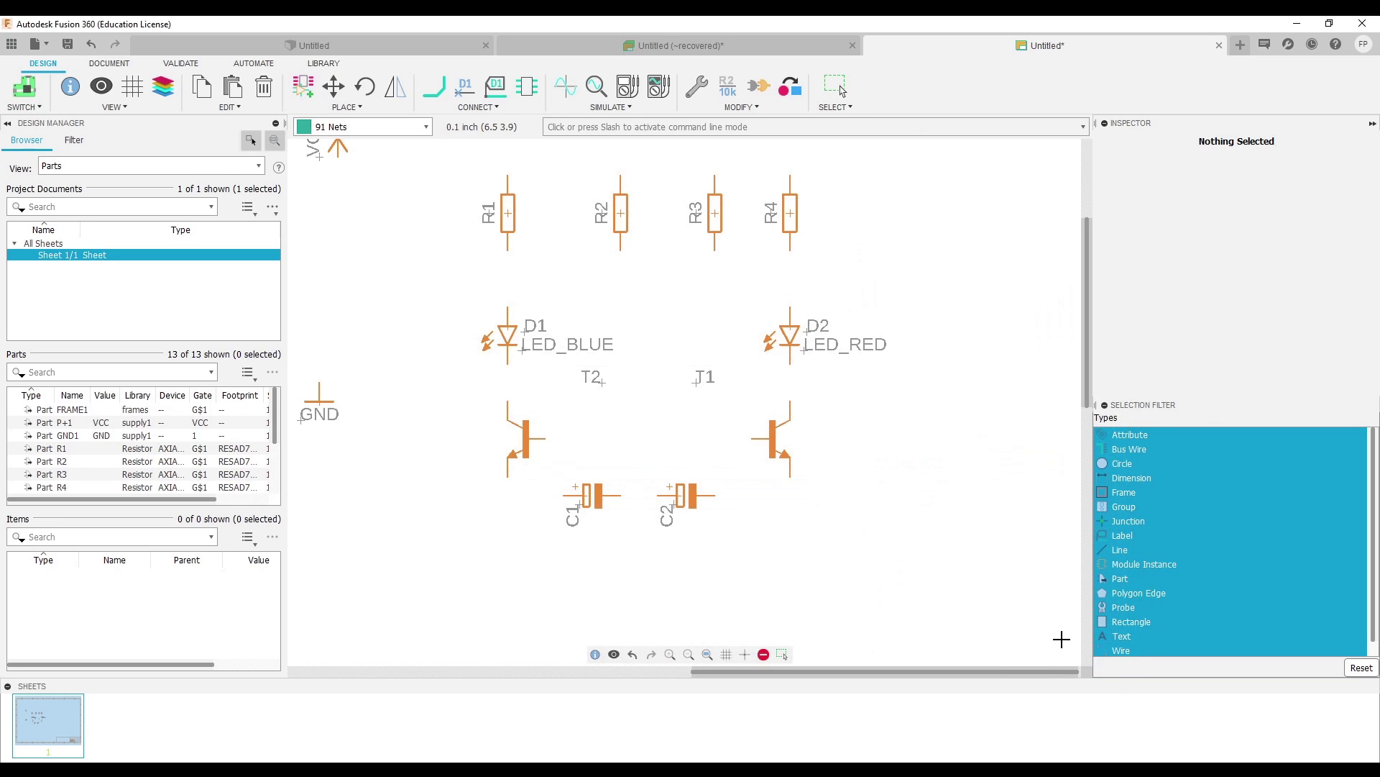
Step: Give resistor R1 the value 330 with the Value tool
scroll(667, 386, down, 2)
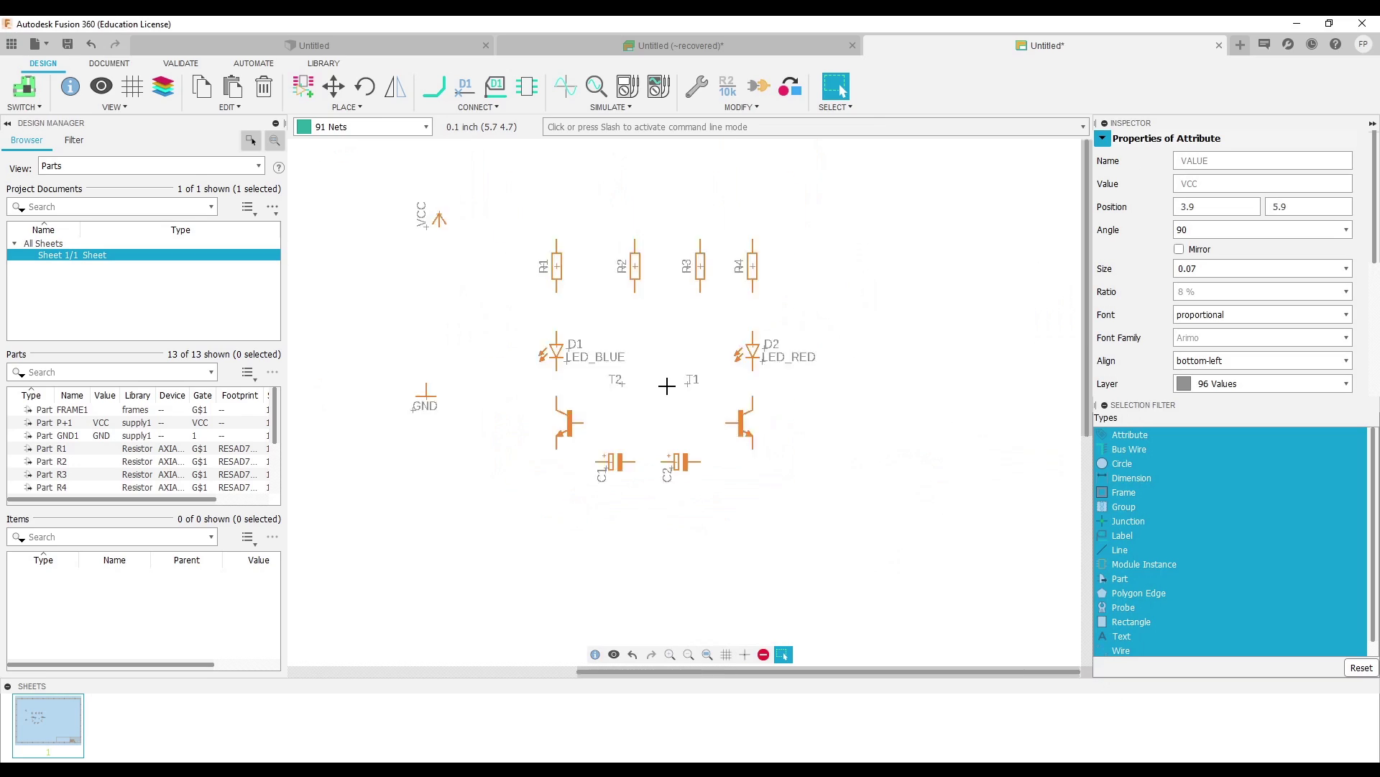
scroll(668, 386, down, 1)
scroll(586, 386, down, 2)
scroll(598, 439, up, 3)
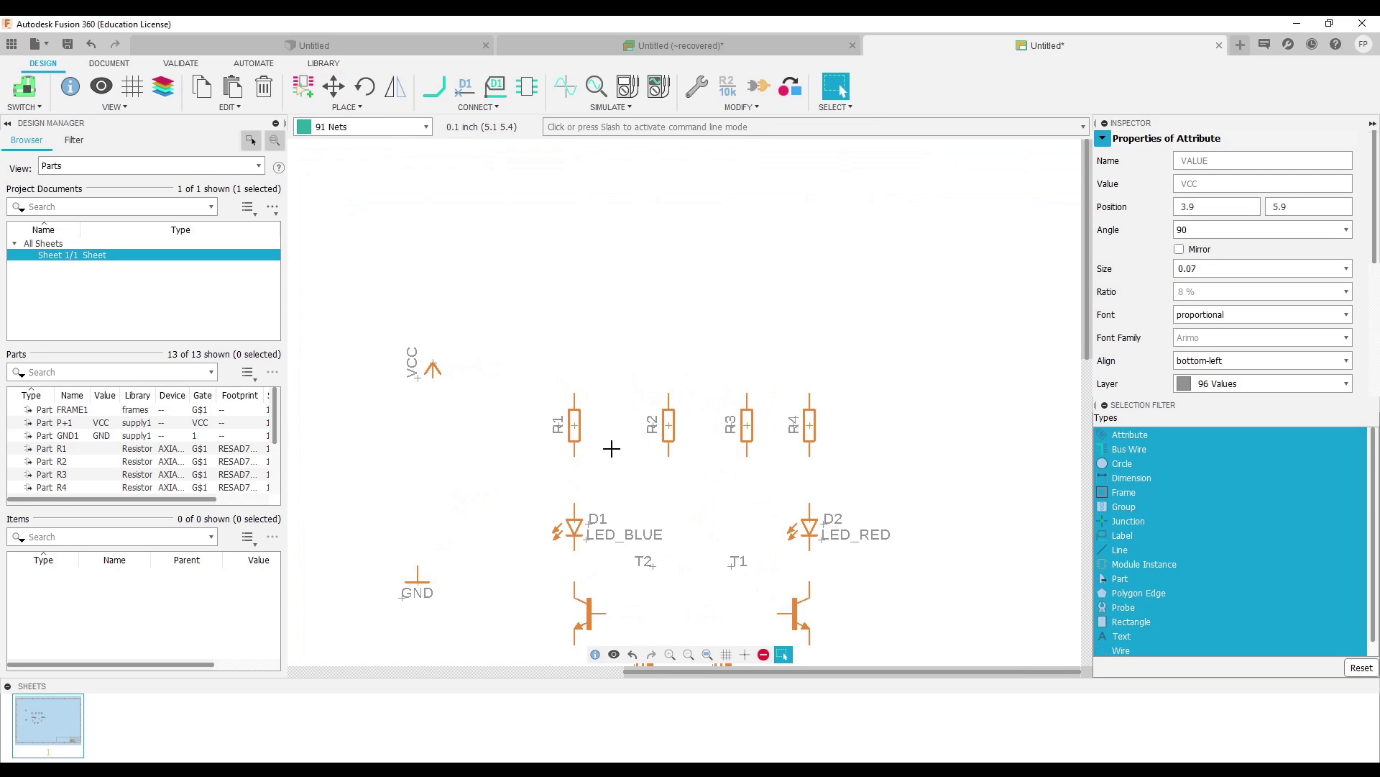
middle_drag(609, 446, 589, 319)
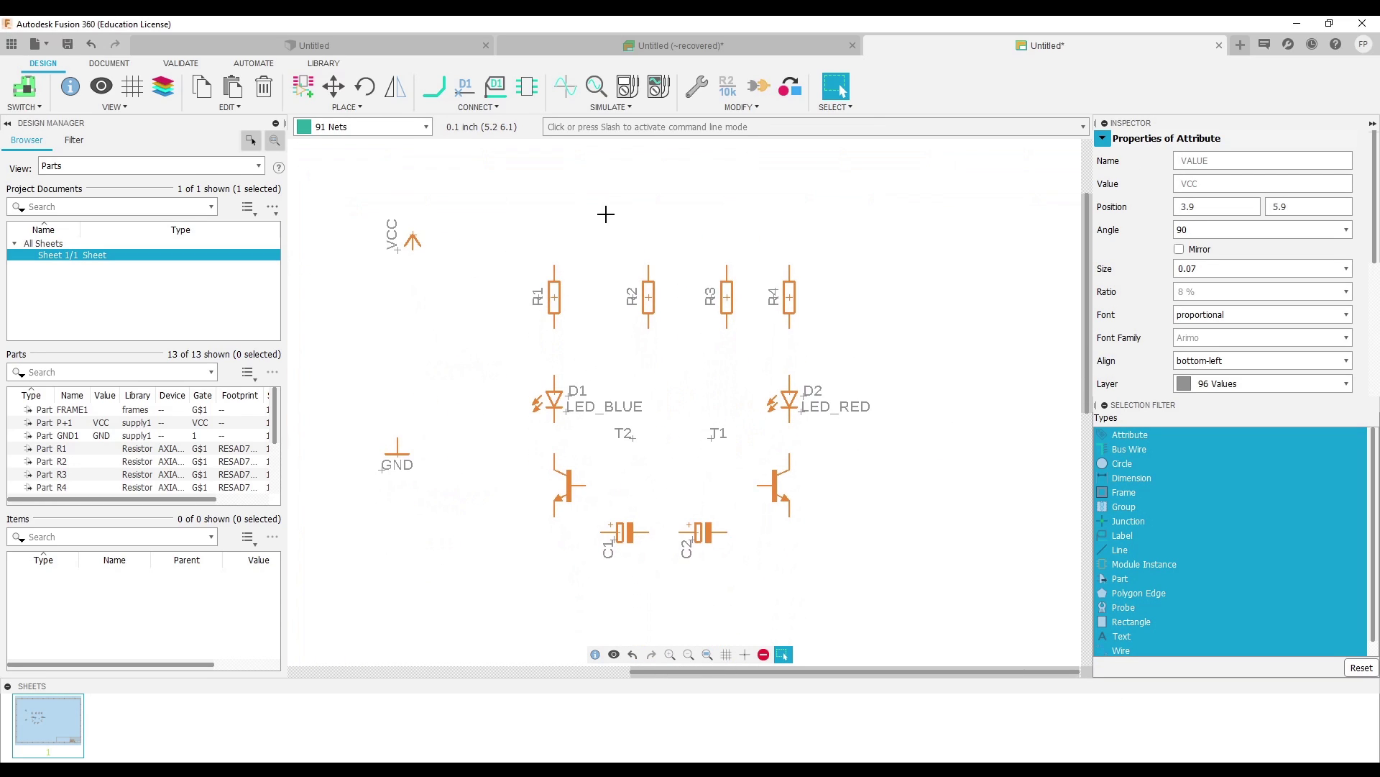
click(559, 296)
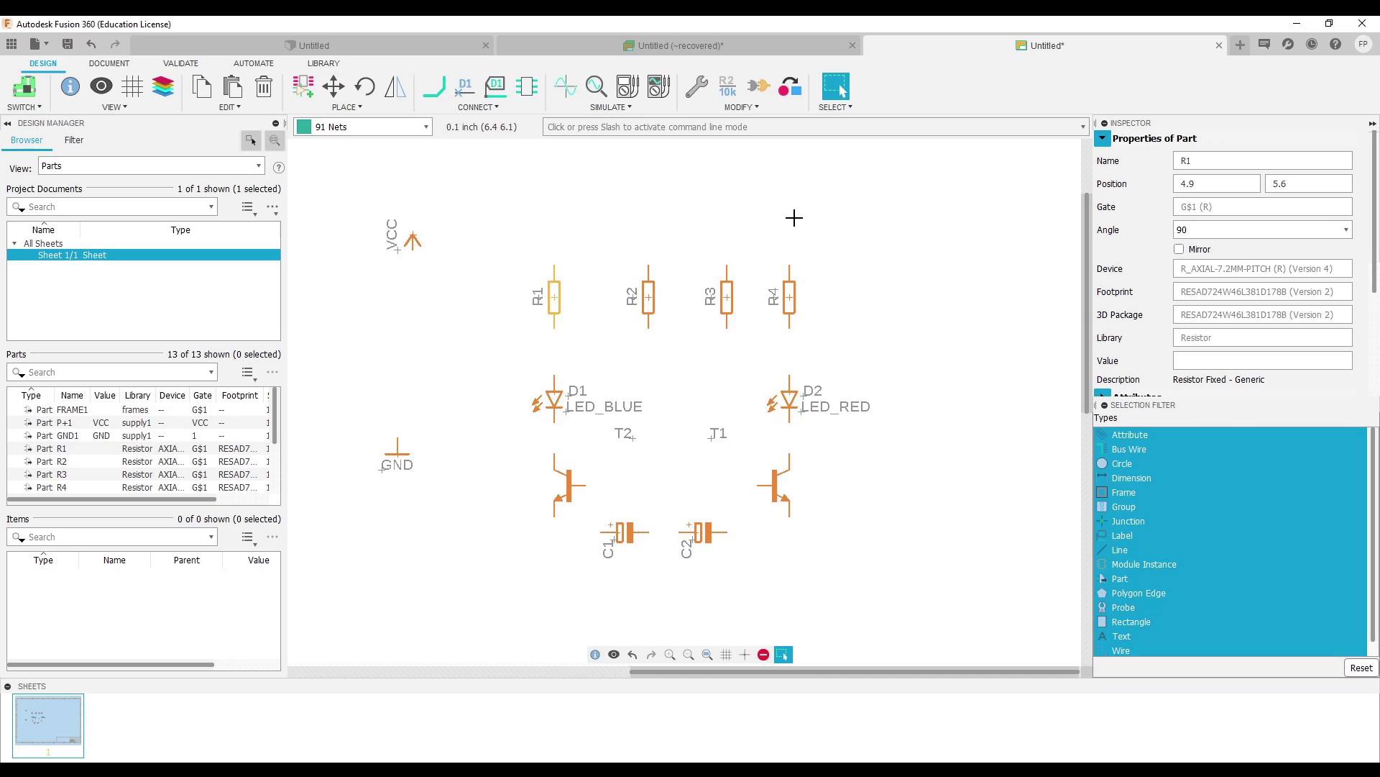
key(v)
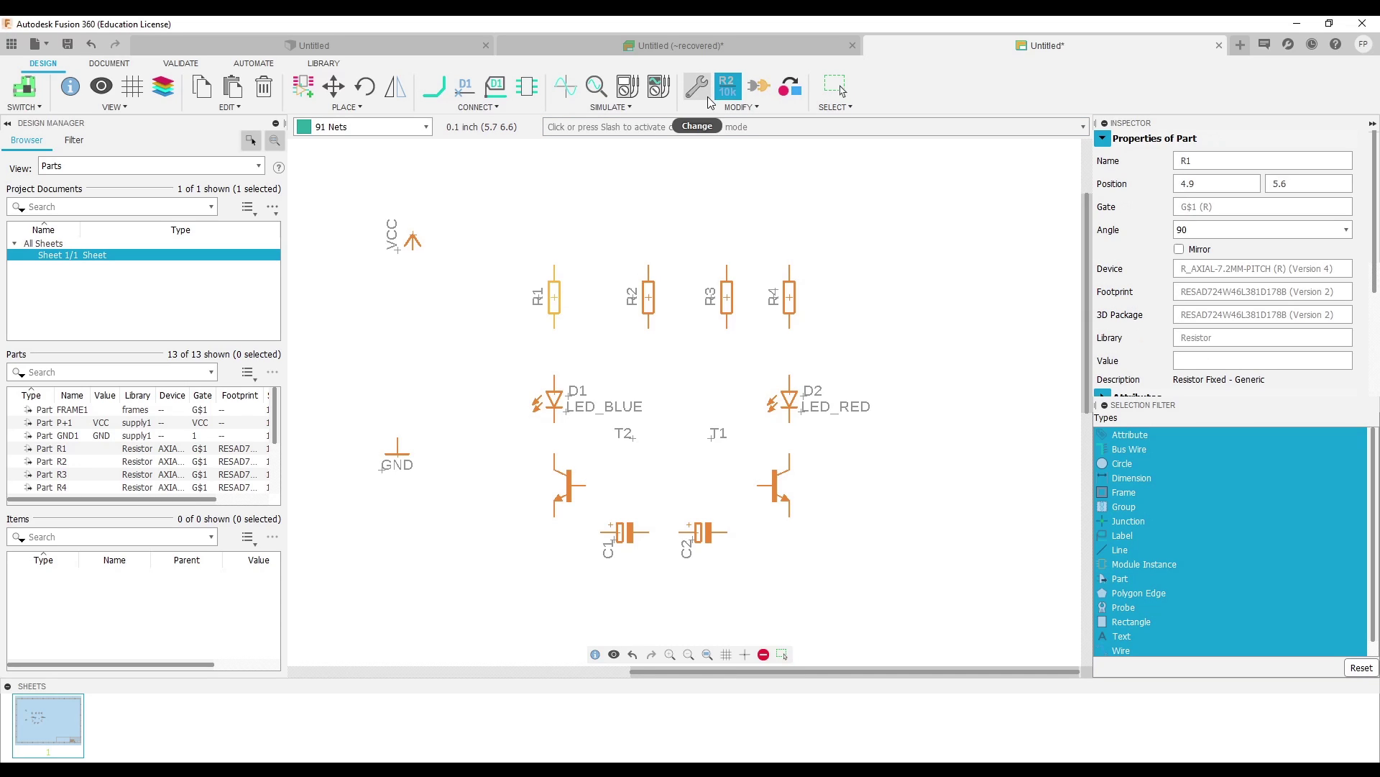
click(548, 299)
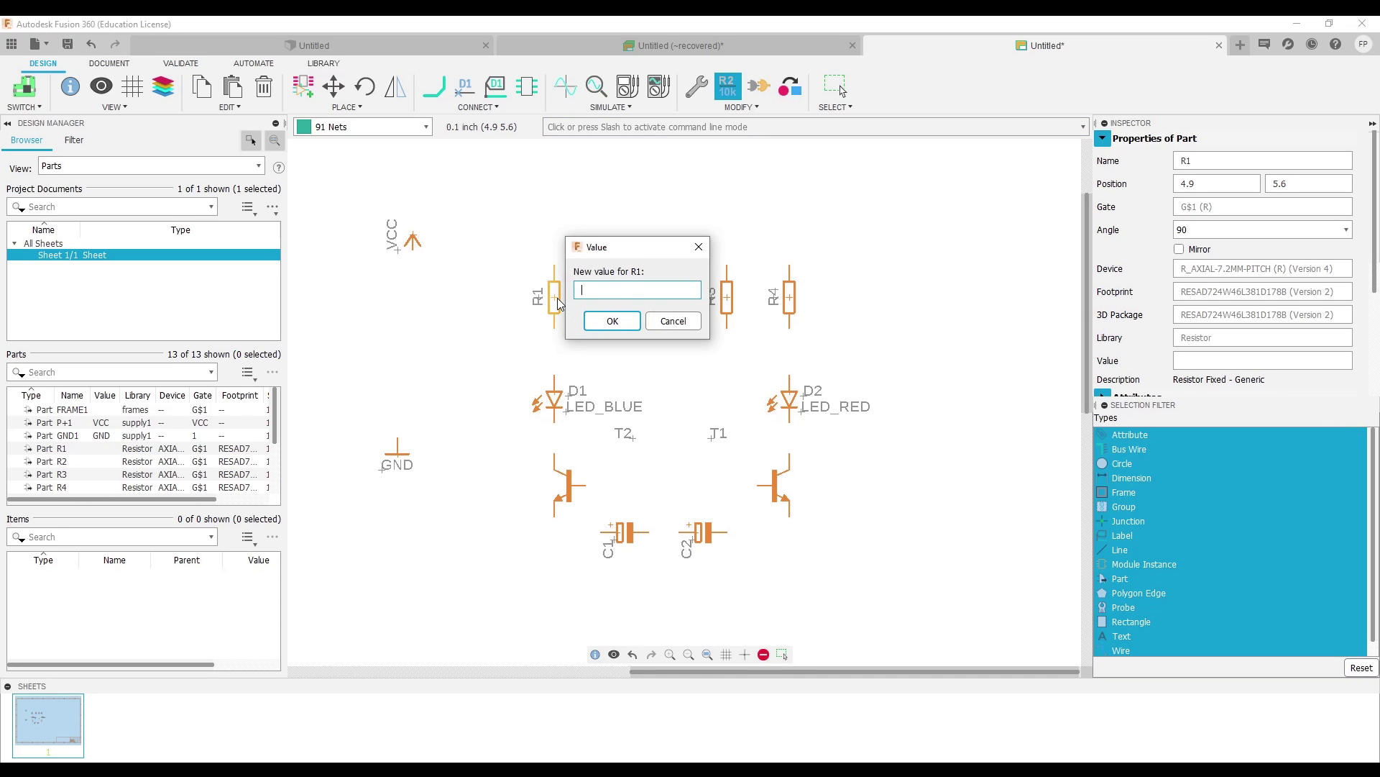
text(330)
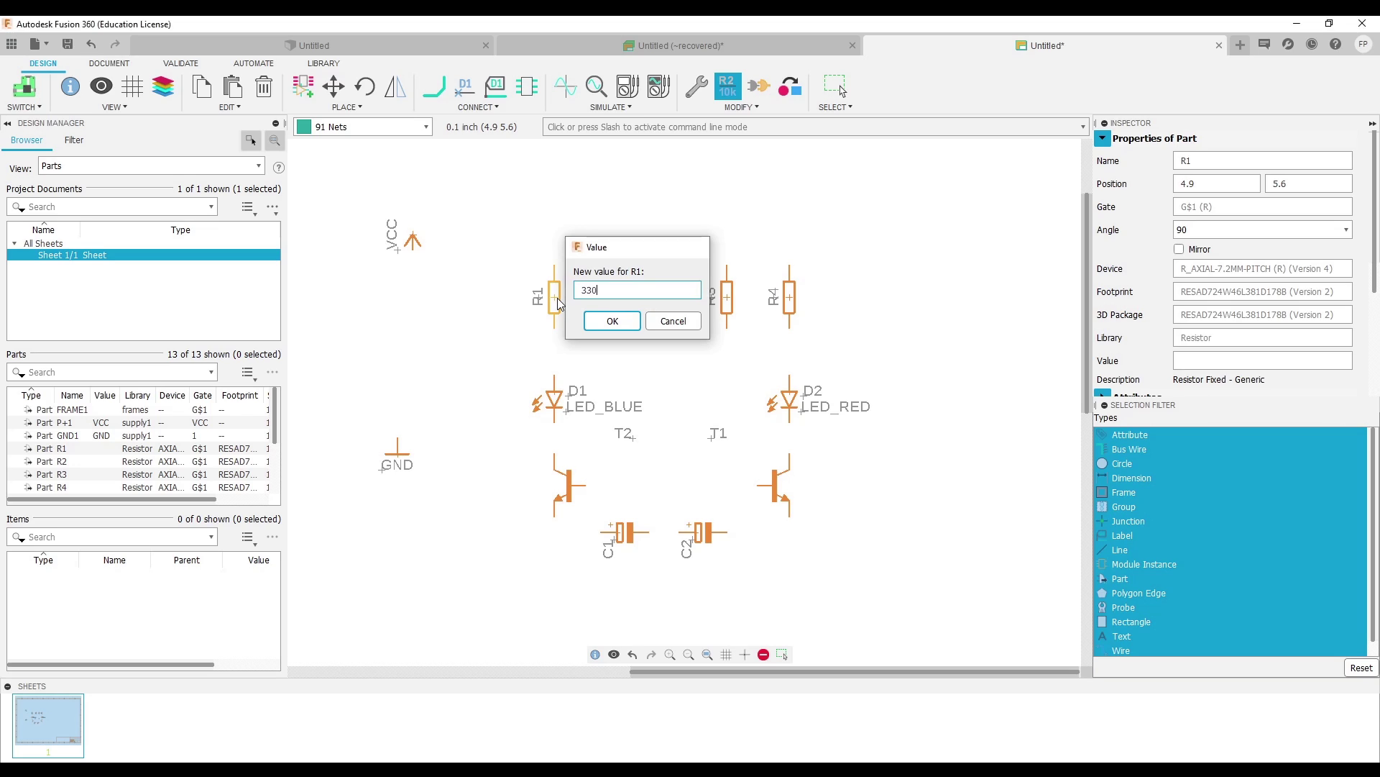
key(Return)
Step: Set resistors R2 and R3 to 56k and R4 to 330
scroll(557, 296, up, 1)
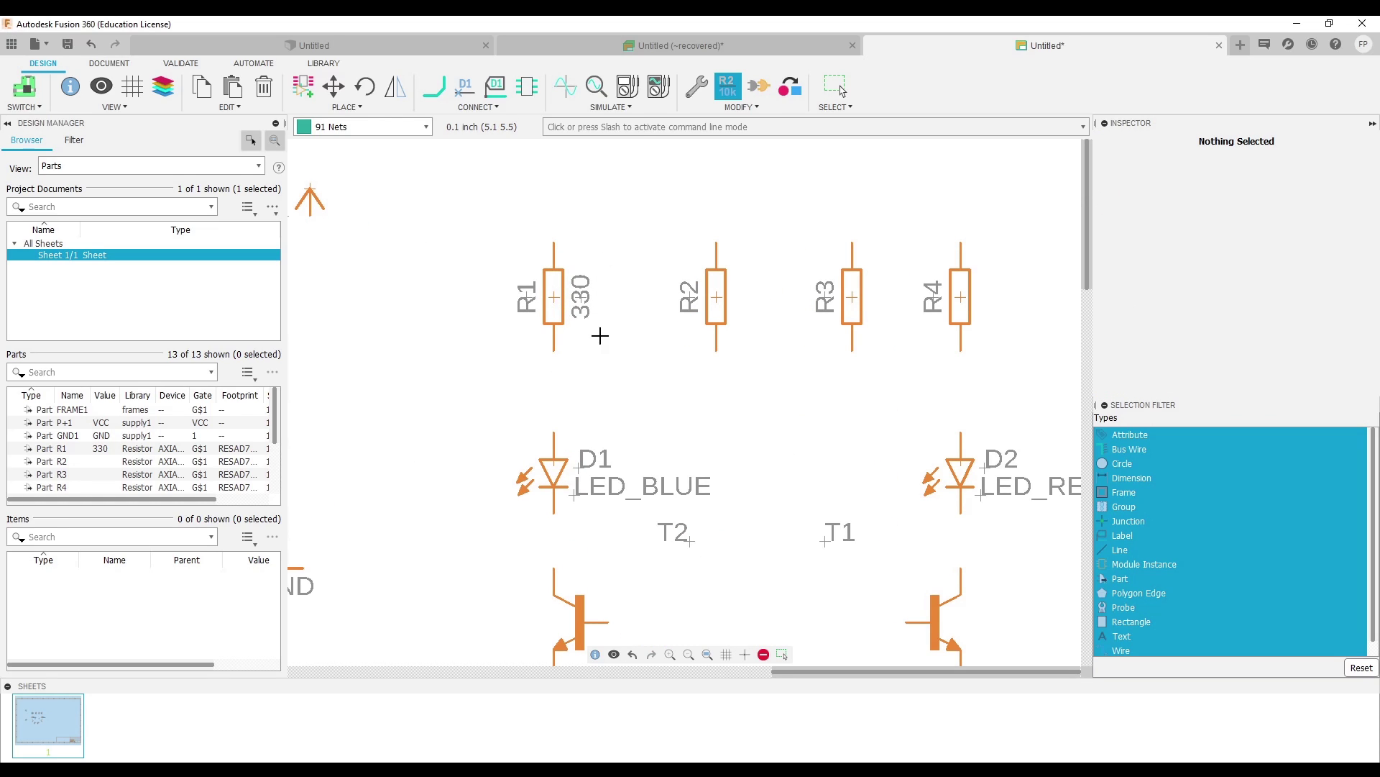
scroll(601, 330, down, 2)
scroll(683, 319, up, 2)
click(696, 314)
text(56k)
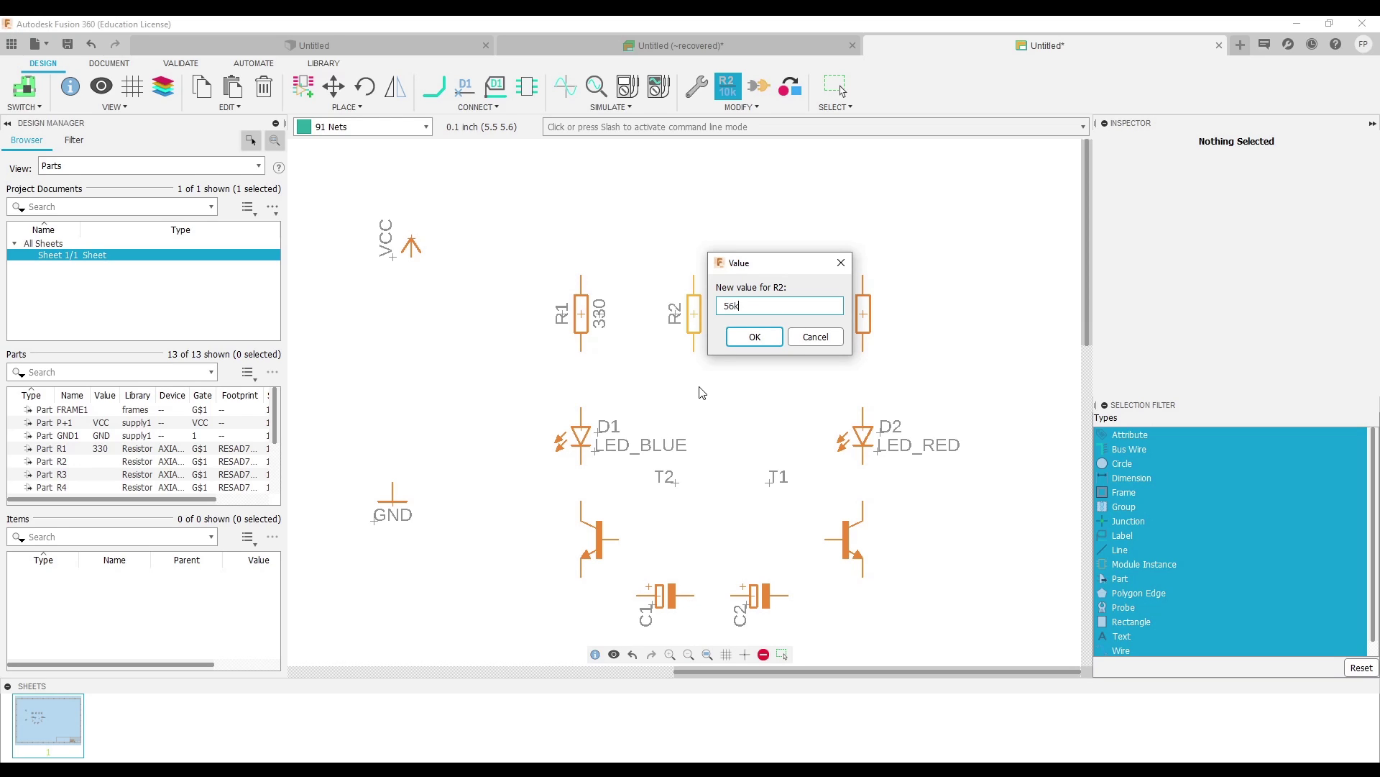
key(Return)
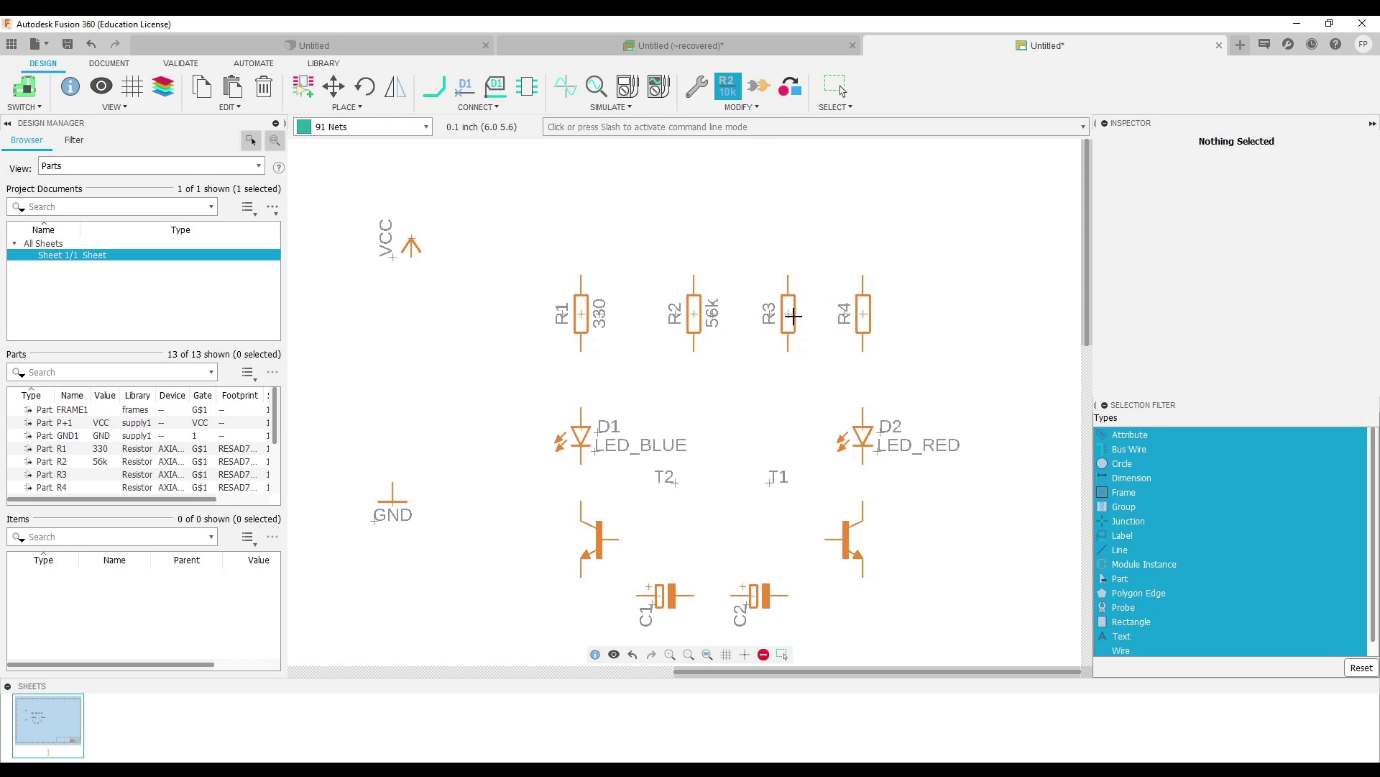
click(793, 315)
text(56k)
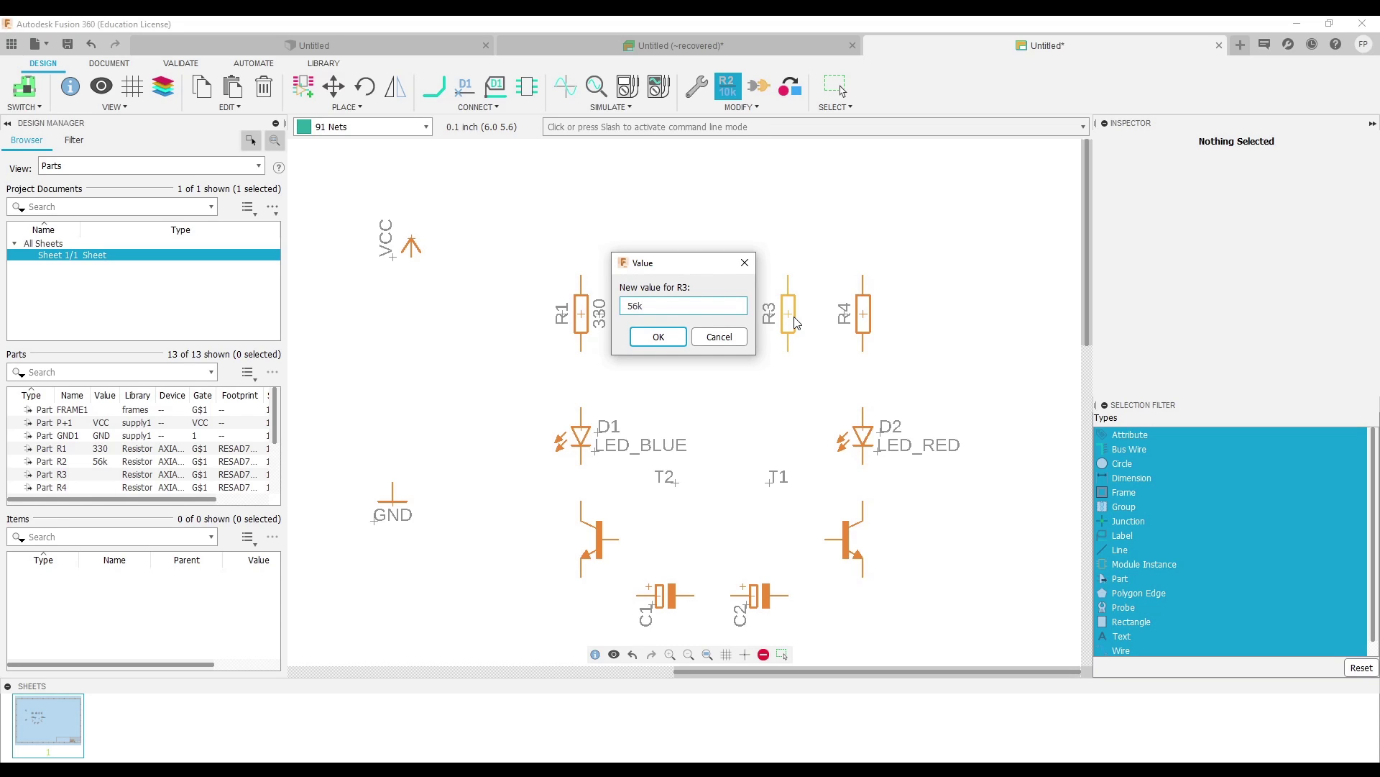
key(Return)
click(857, 320)
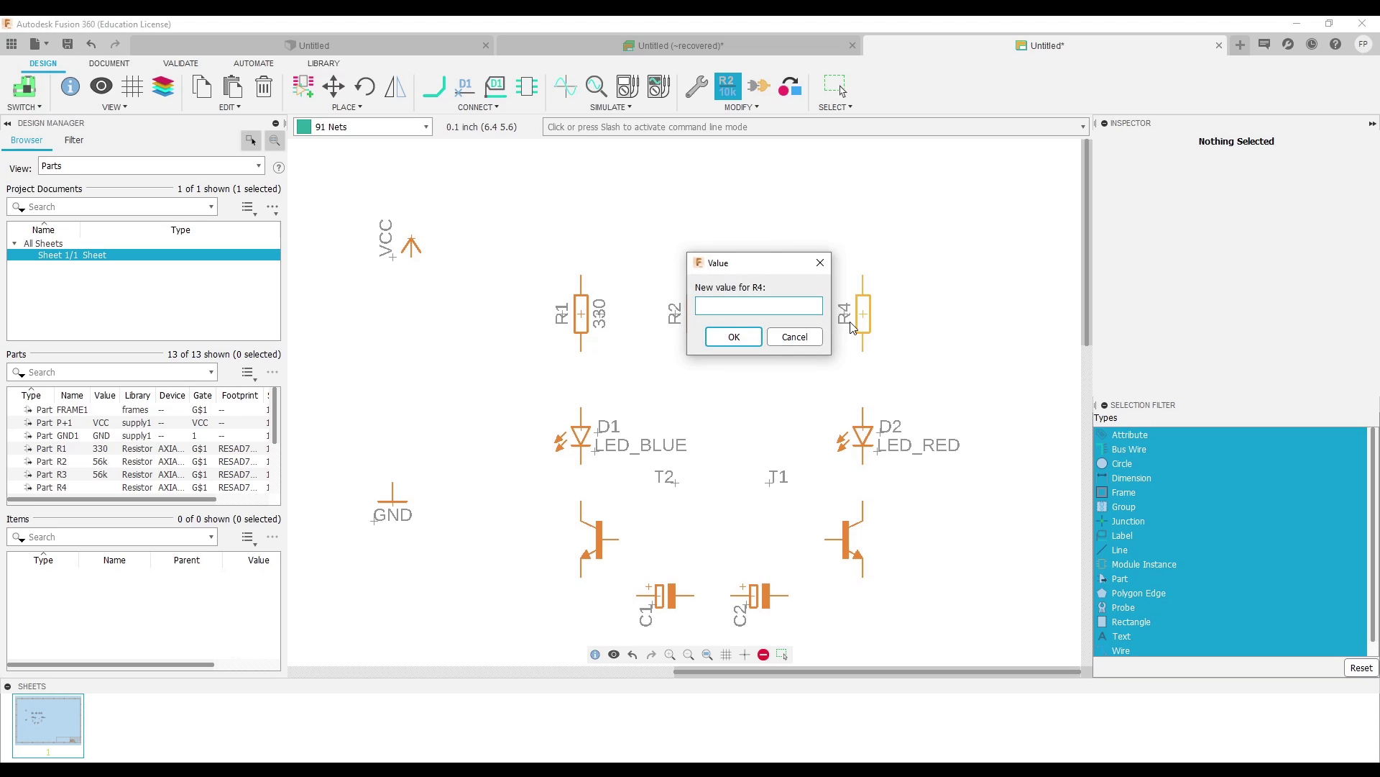
text(330)
key(Return)
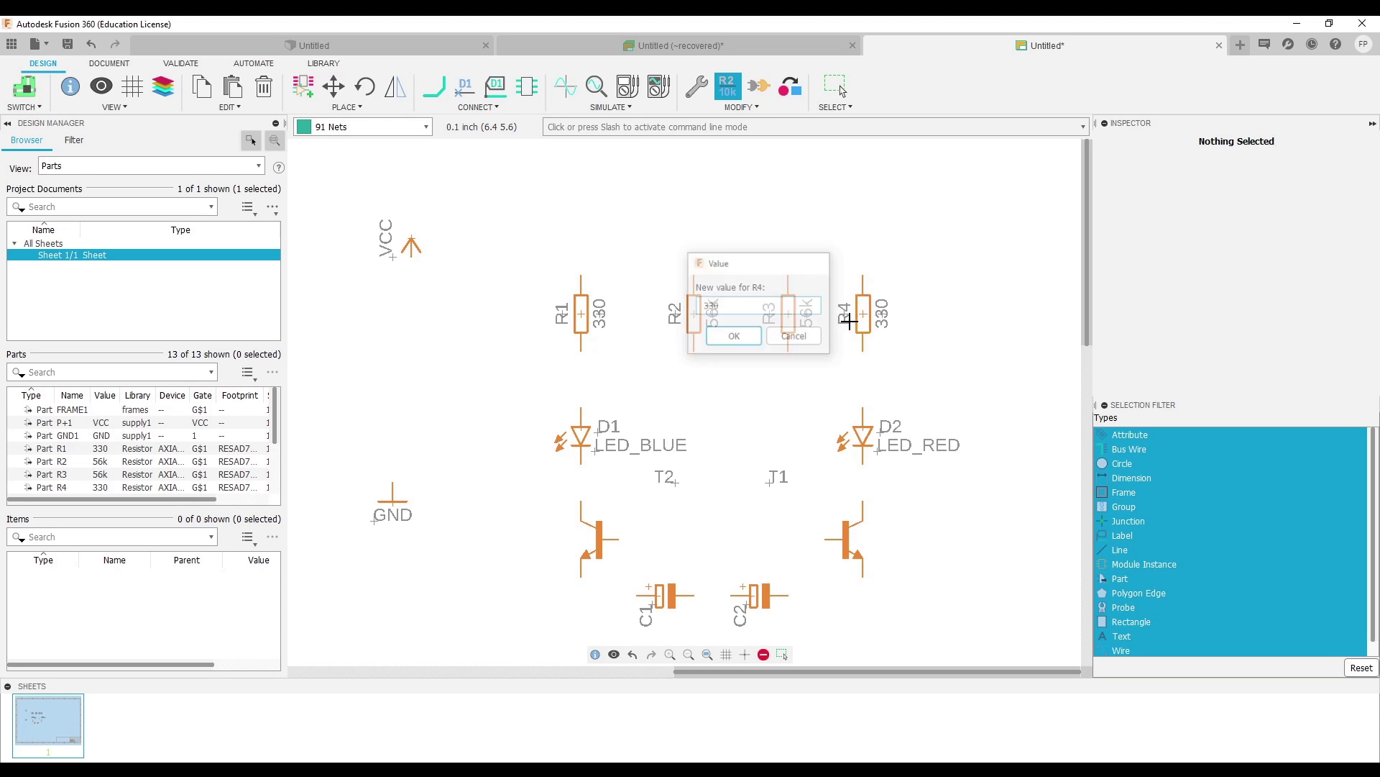
Step: Bring the capacitors into view and dismiss C2's value entry unchanged
mouse_move(772, 351)
middle_down()
mouse_move(621, 309)
mouse_move(674, 291)
middle_up()
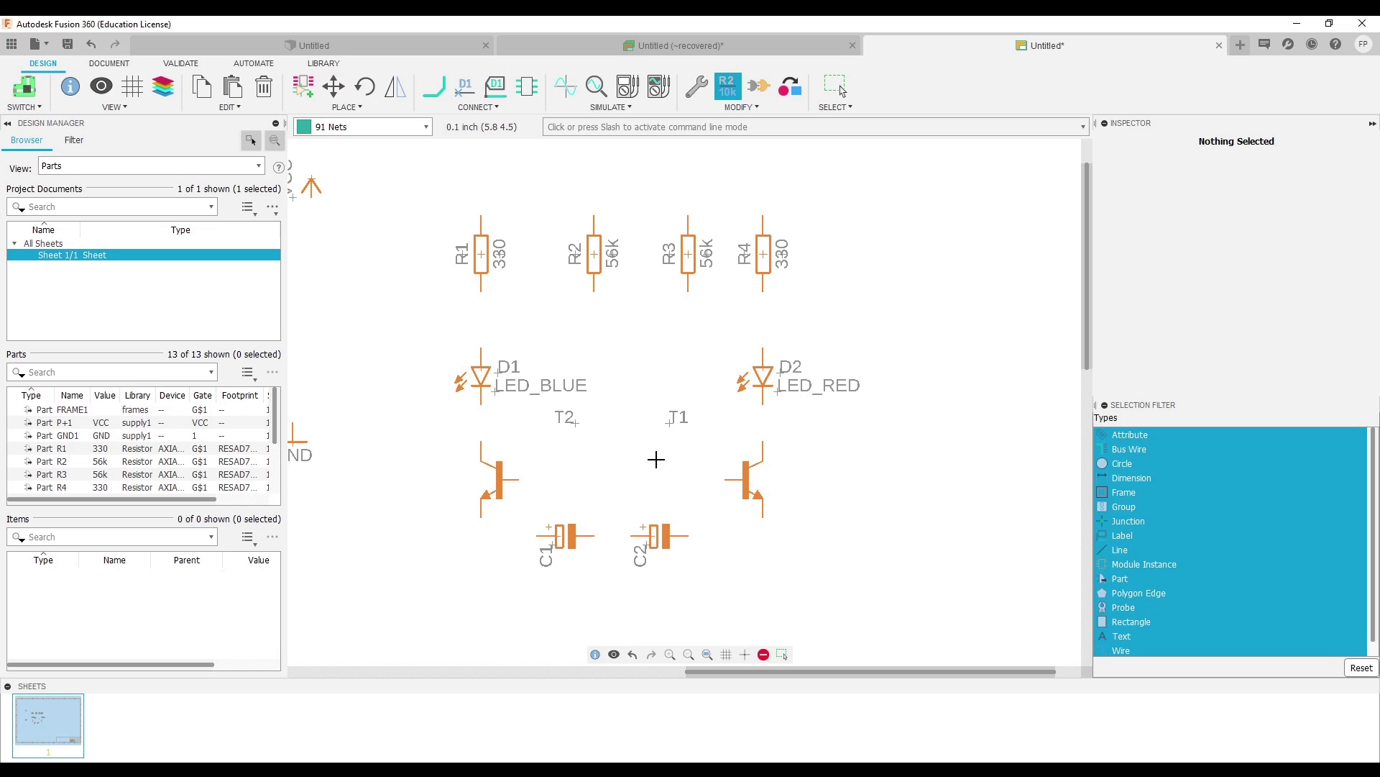
middle_drag(655, 458, 671, 351)
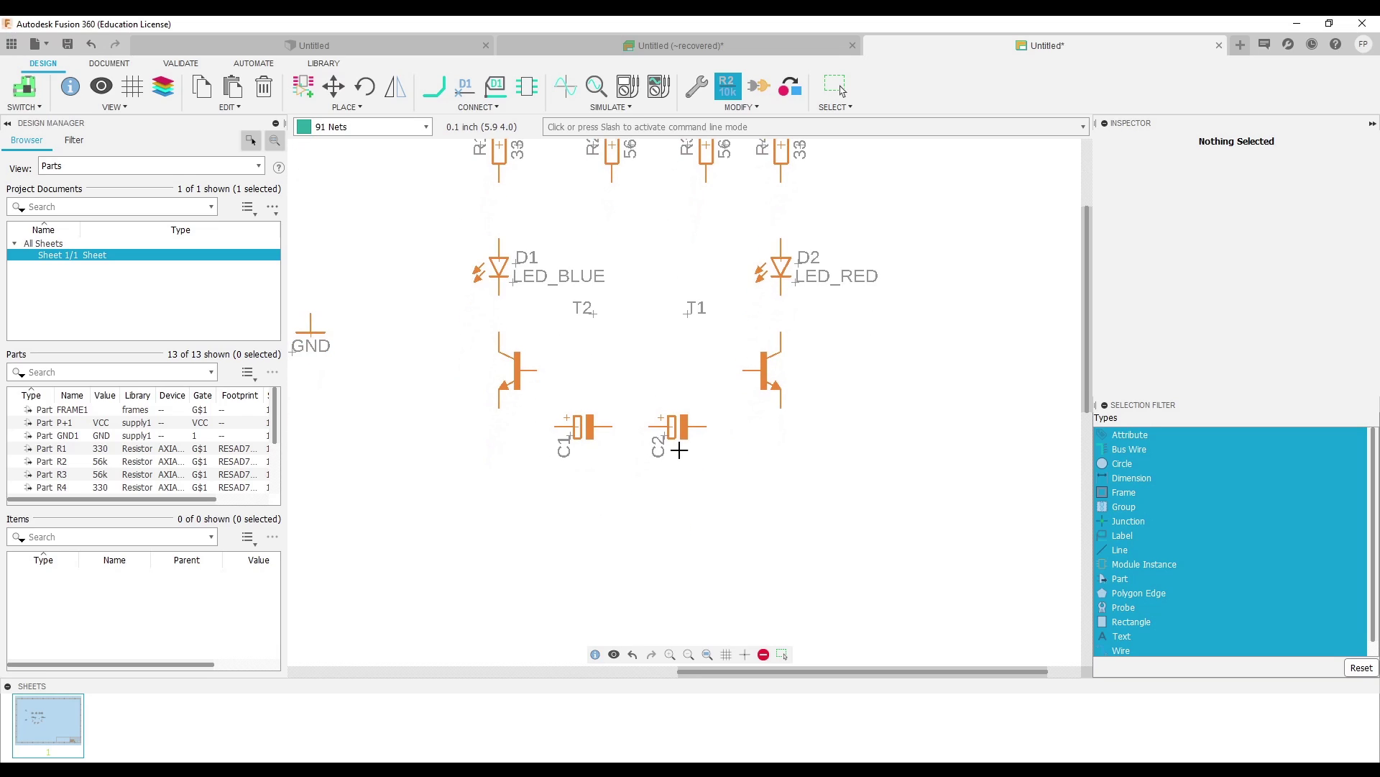
click(672, 427)
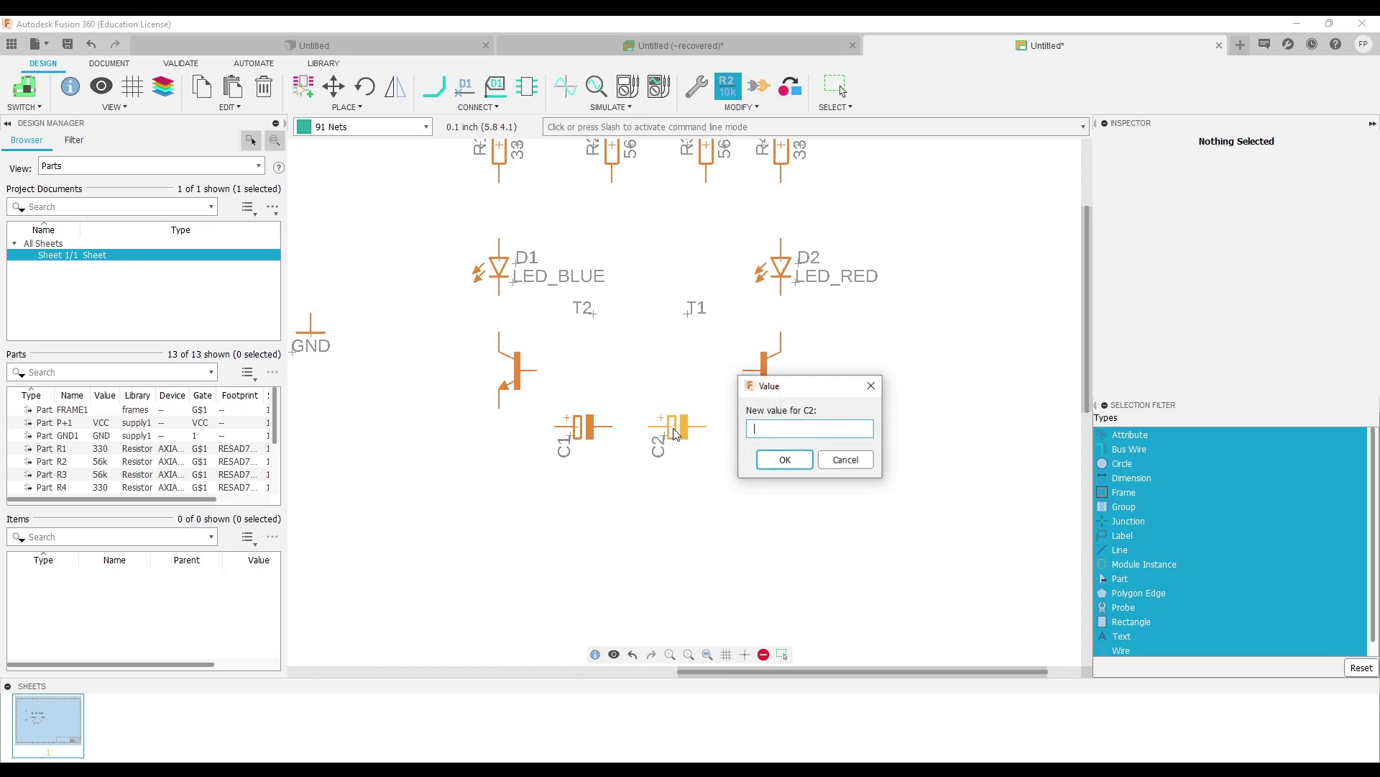
click(843, 461)
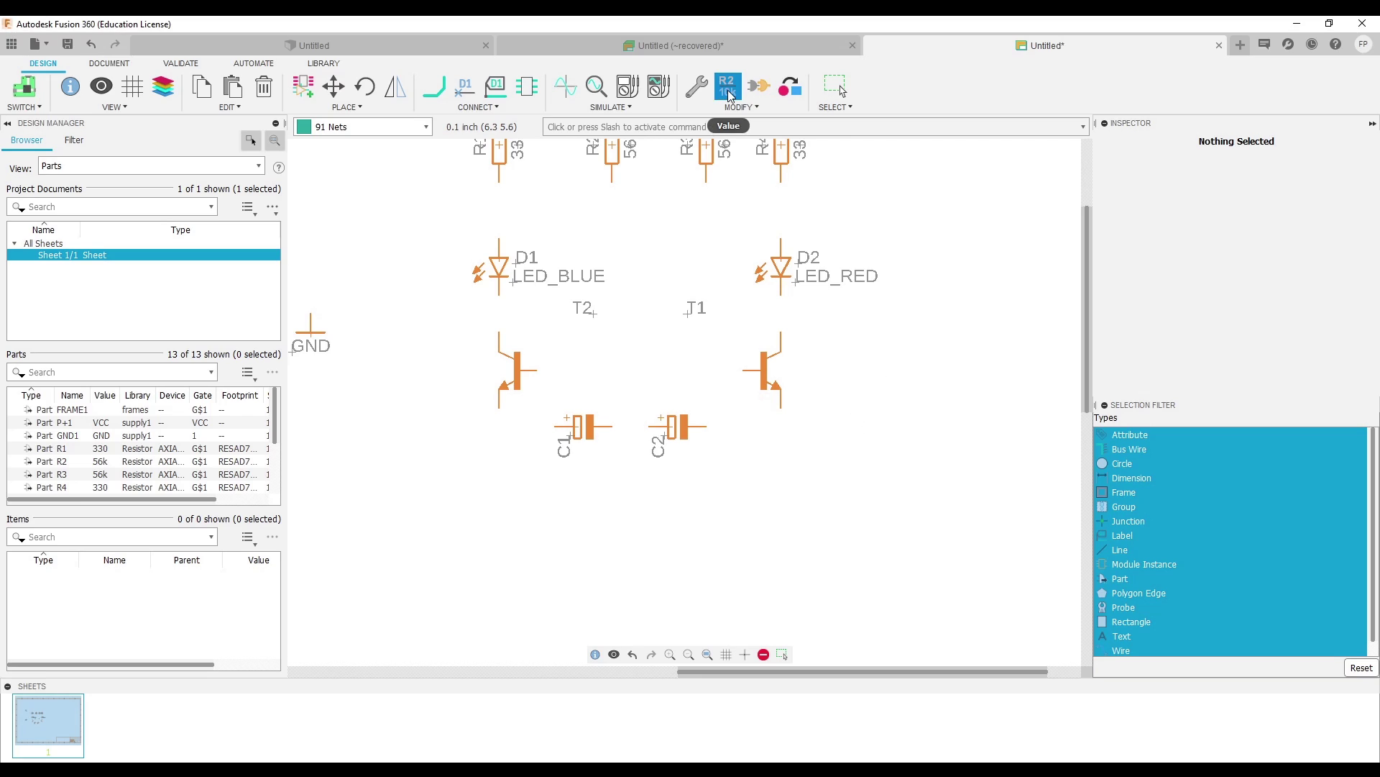
Step: Rotate capacitor C2 from 270° to 90° so it lies horizontal beside C1
click(729, 94)
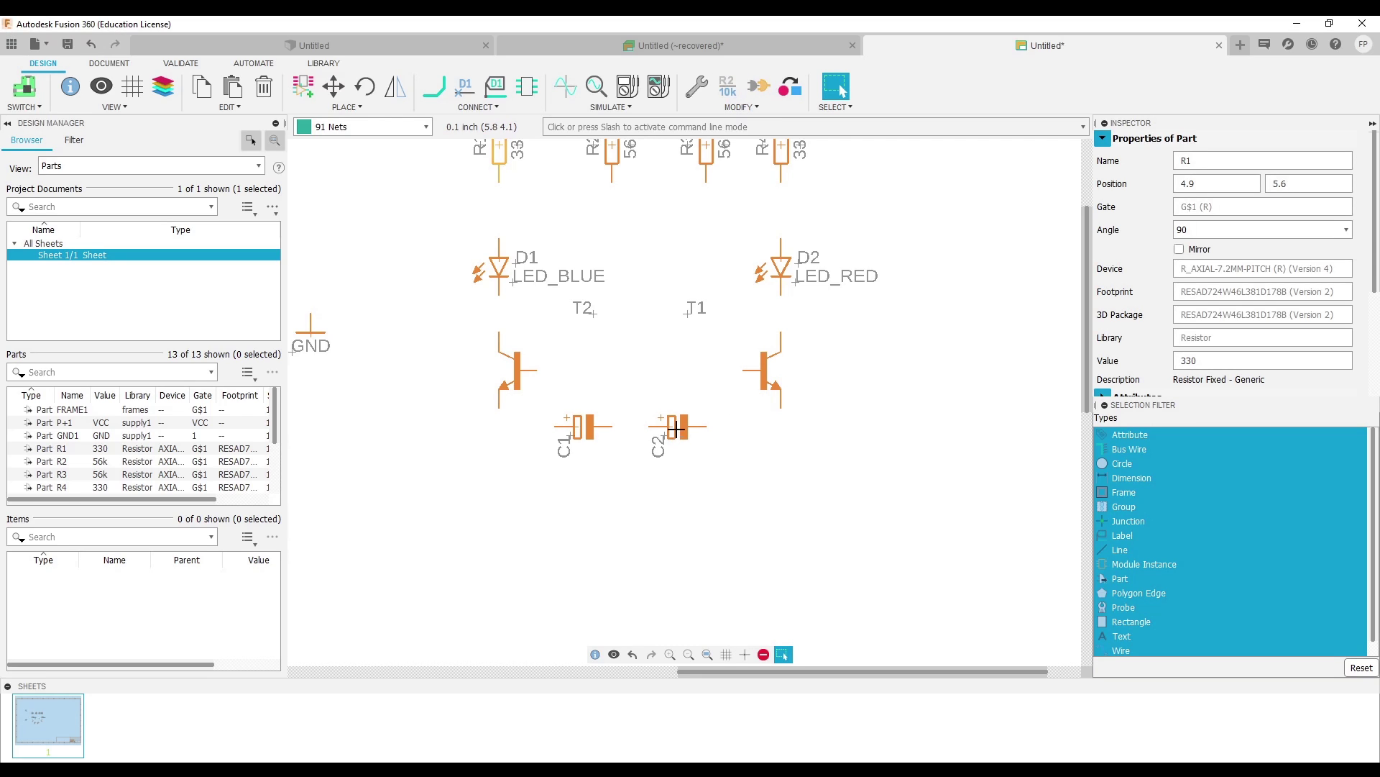
right_click(677, 427)
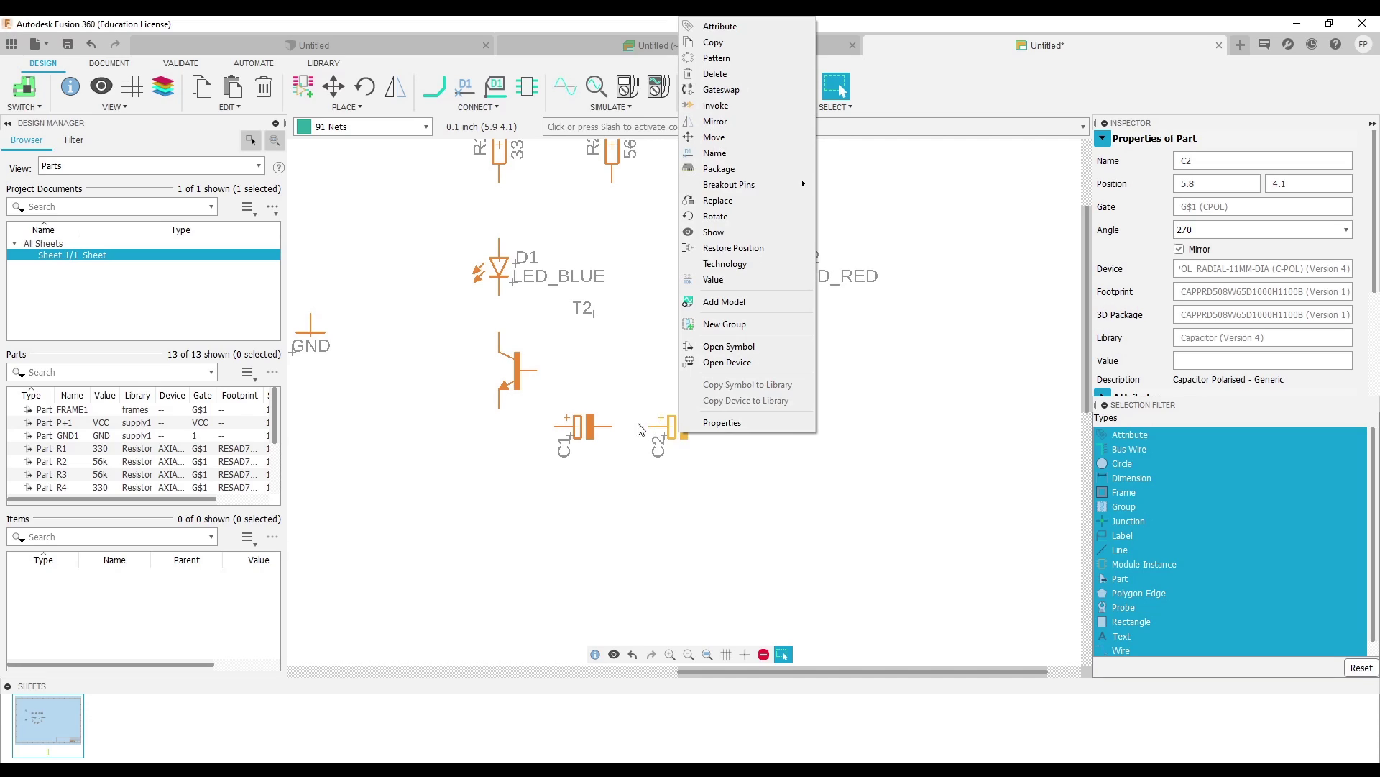
click(715, 215)
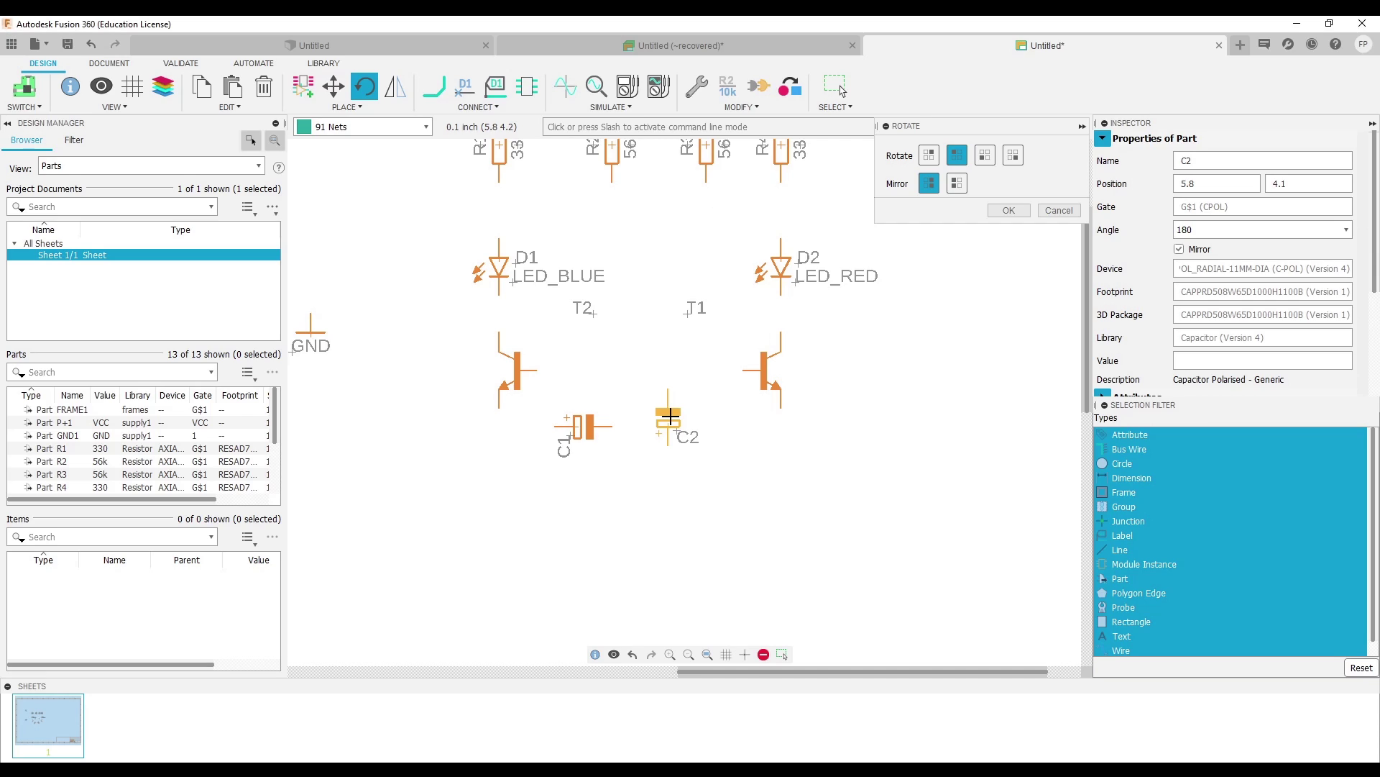
right_click(669, 420)
key(Escape)
click(660, 421)
key(Escape)
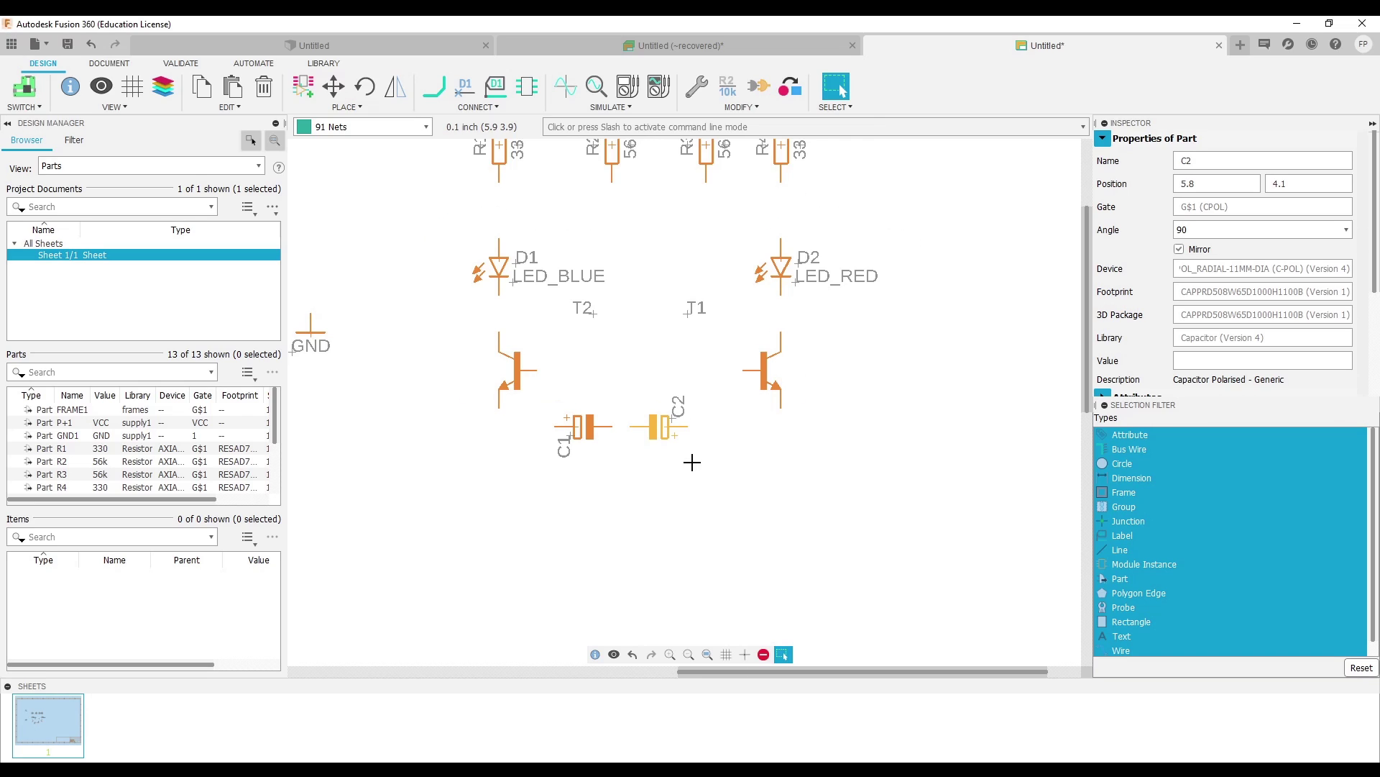
scroll(643, 395, up, 1)
Step: Nudge resistor R1 slightly up and to the left
scroll(669, 496, up, 1)
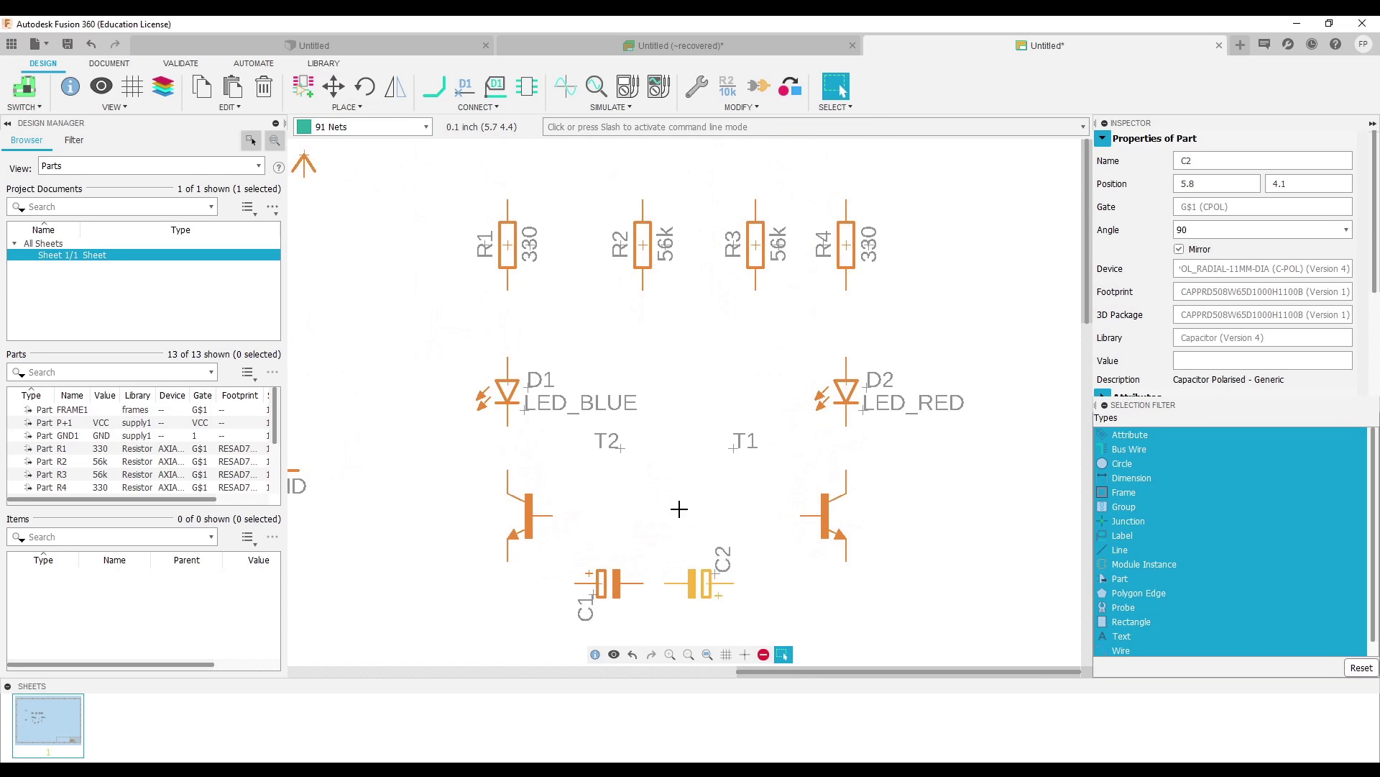
scroll(676, 503, up, 1)
scroll(668, 487, up, 1)
scroll(668, 487, down, 7)
scroll(656, 444, down, 1)
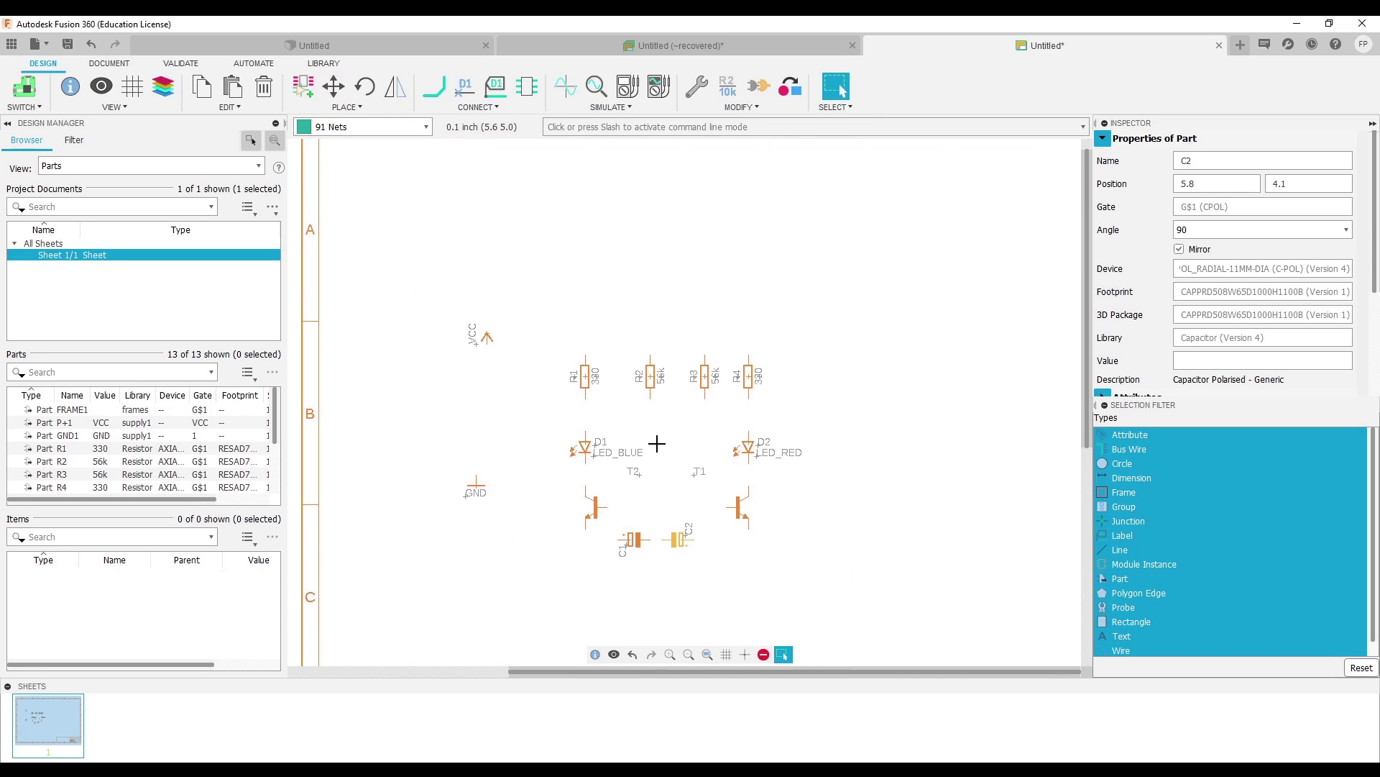
click(586, 346)
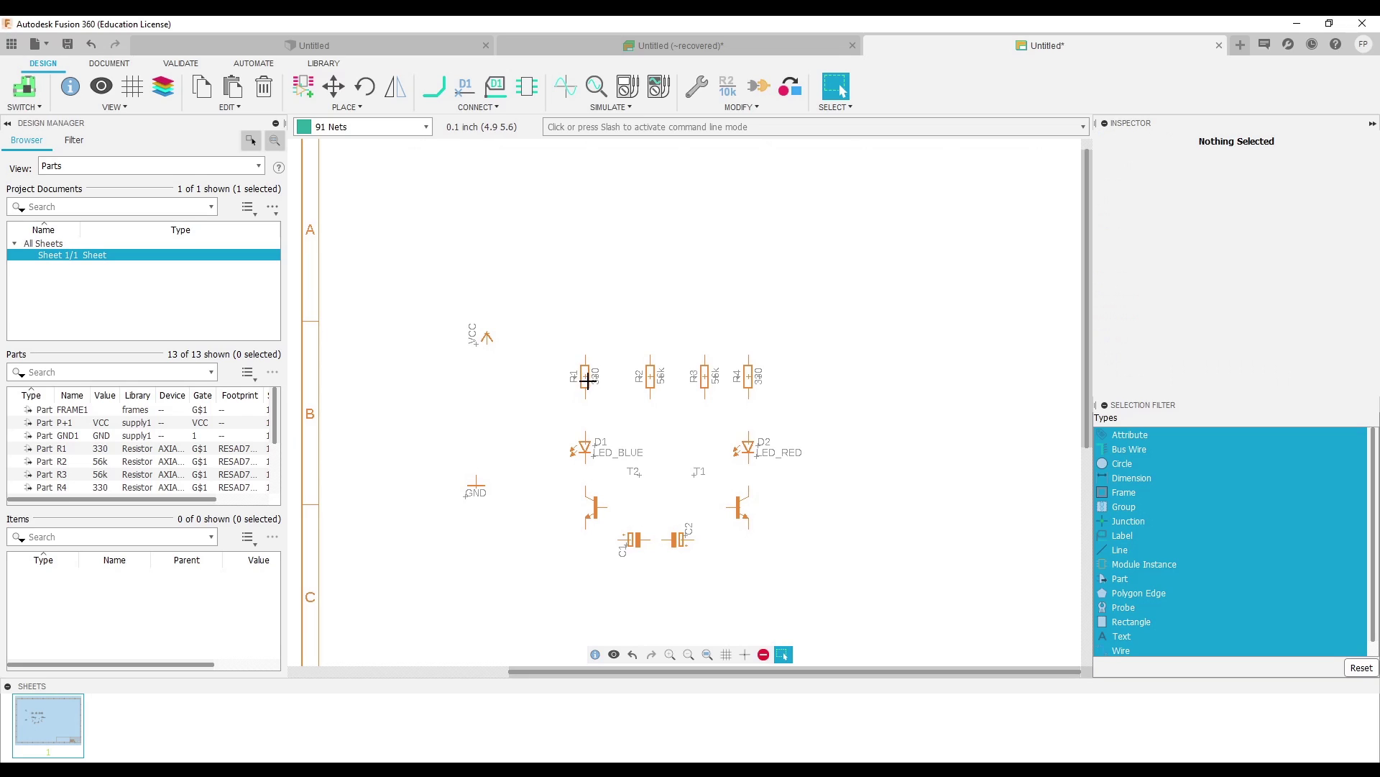
scroll(584, 375, up, 5)
scroll(588, 377, up, 3)
scroll(592, 379, down, 4)
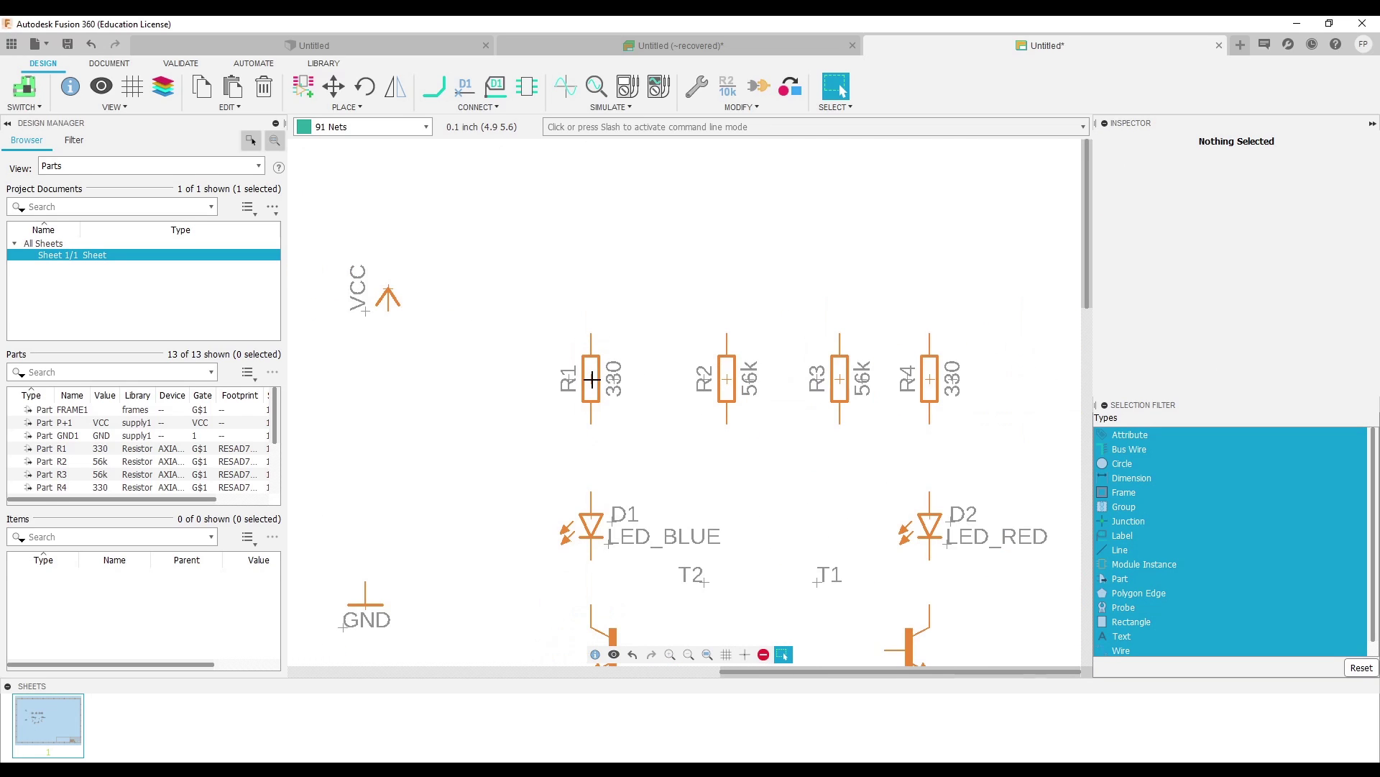
drag(590, 379, 570, 367)
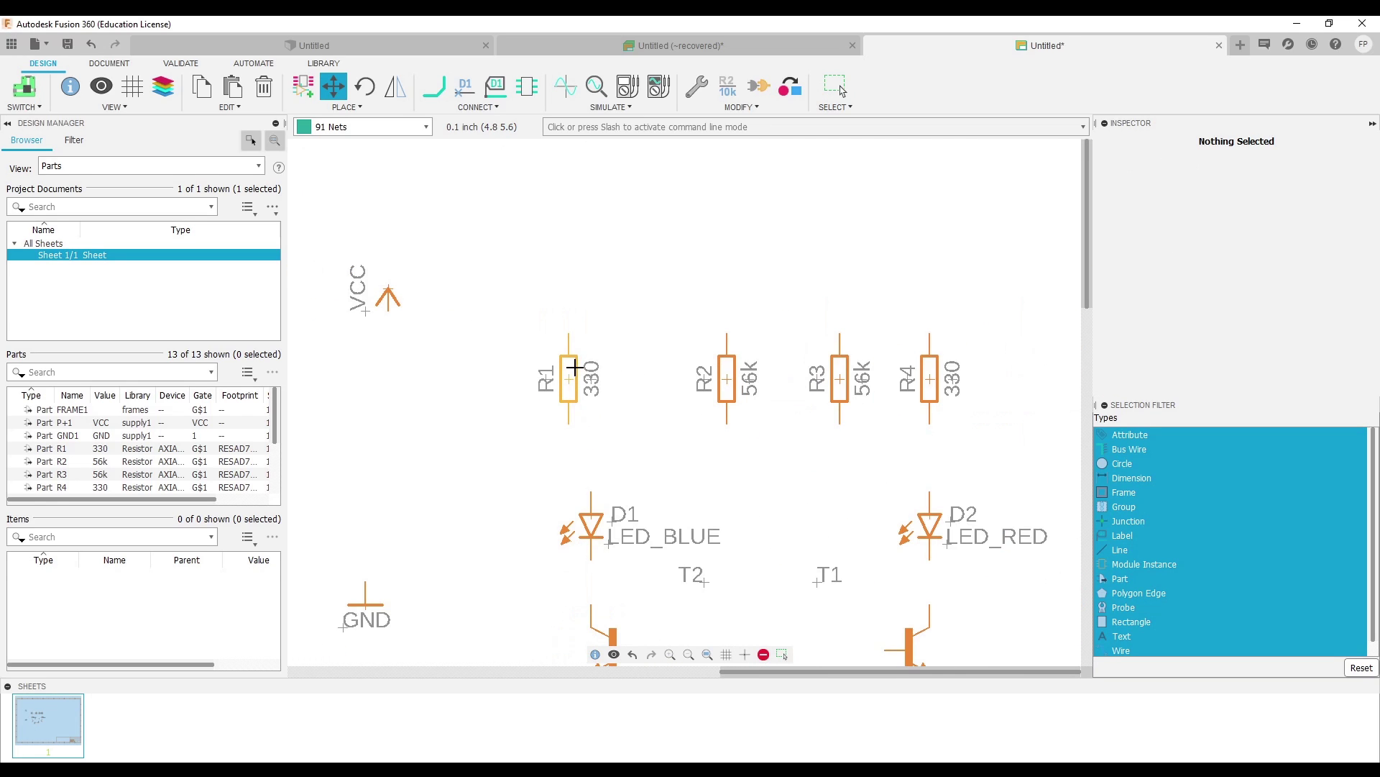
click(570, 379)
key(Escape)
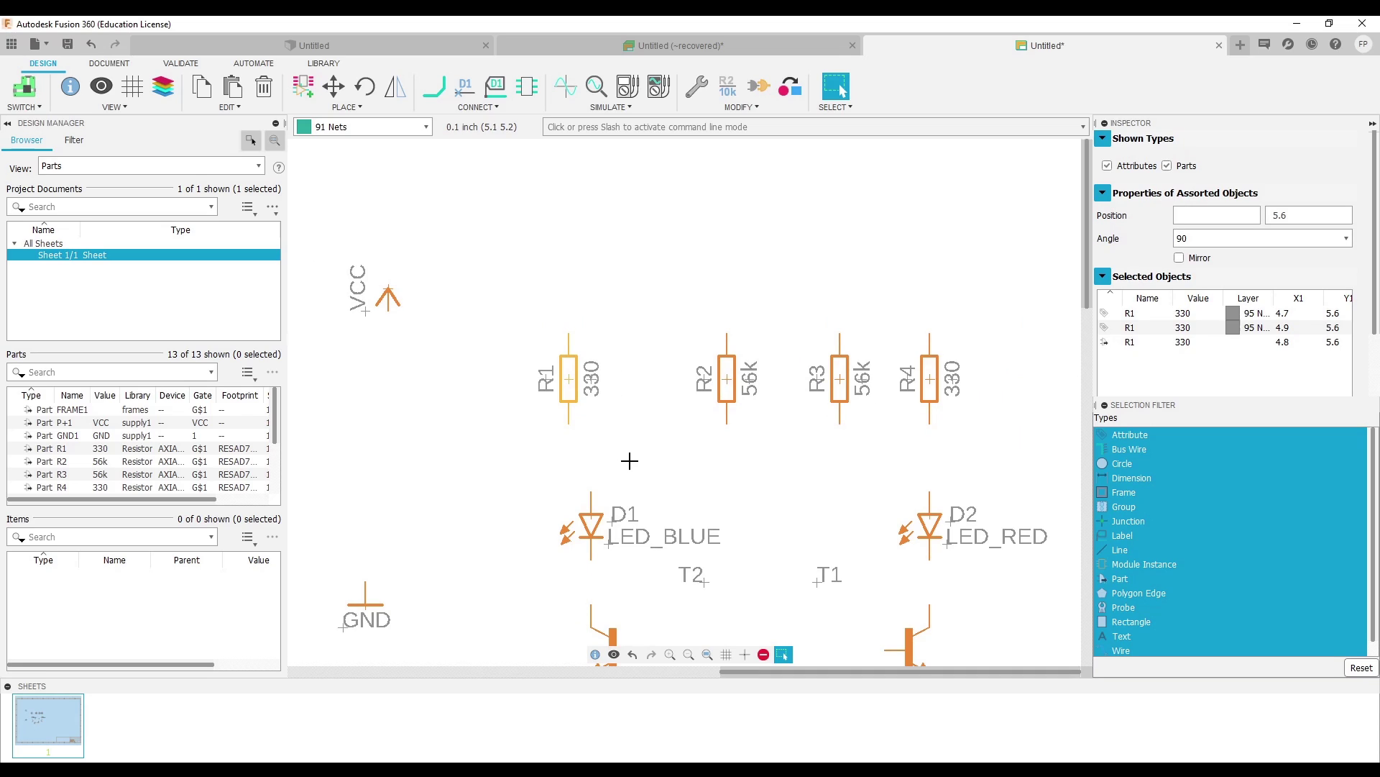
Step: Move LED D1 down above T2, bring T2 up under it, and lower GND
middle_drag(629, 461, 718, 361)
key(m)
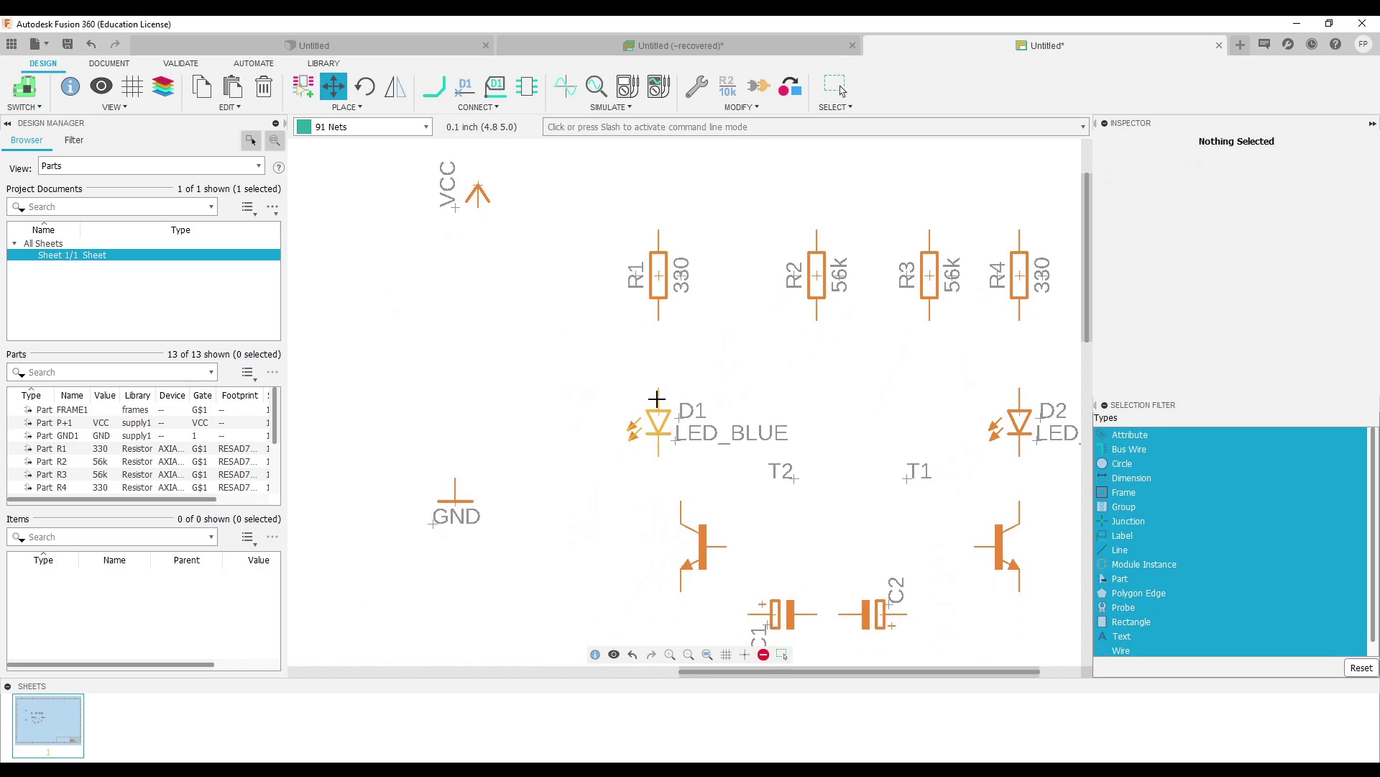
click(659, 356)
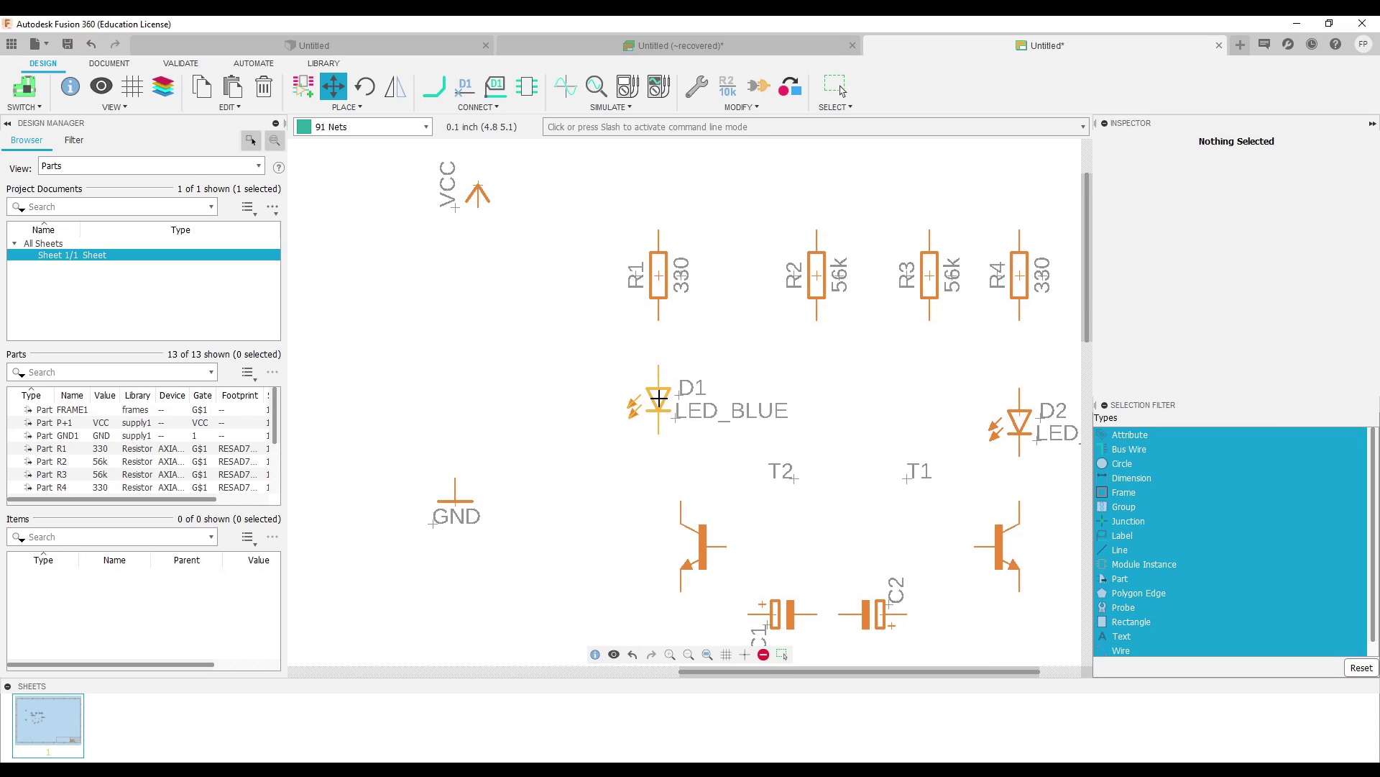
click(658, 399)
key(Escape)
key(m)
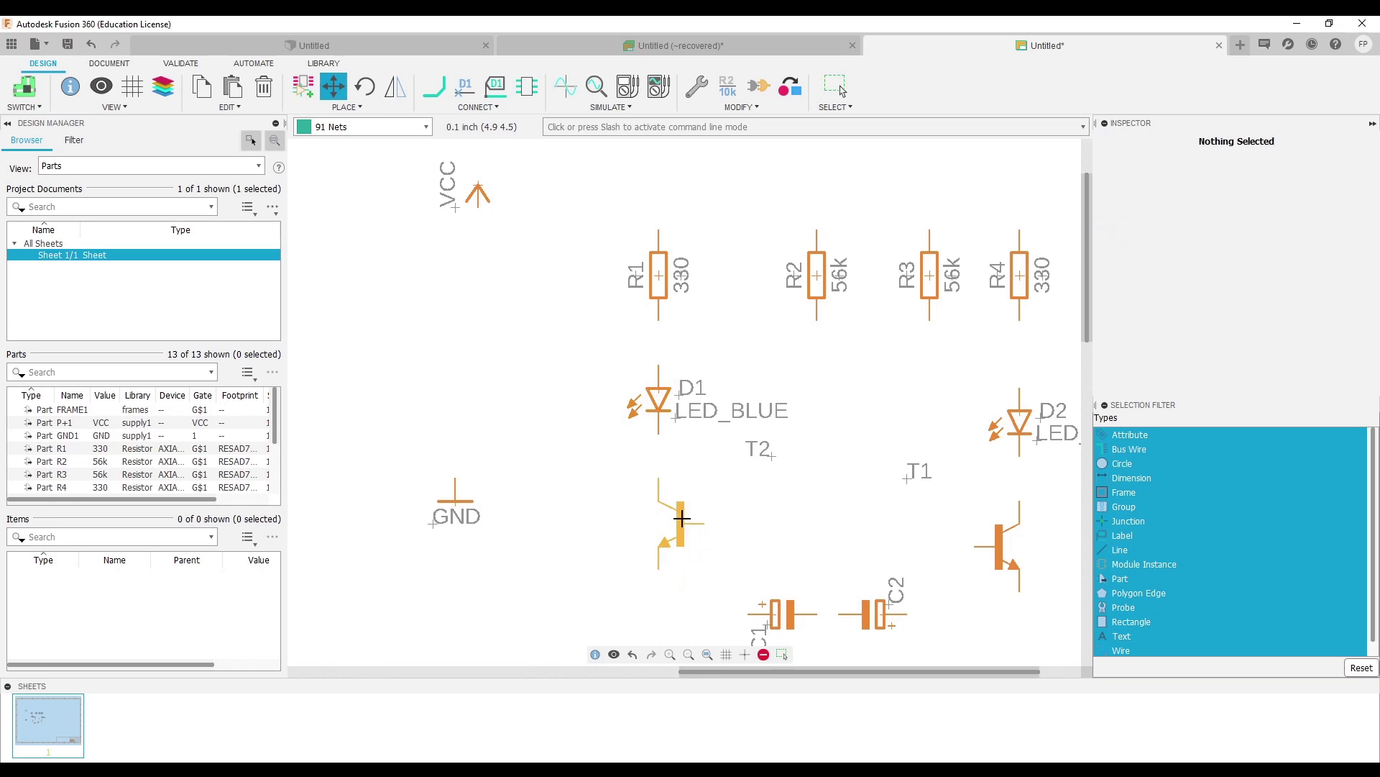
click(682, 513)
key(Escape)
middle_drag(735, 504, 651, 308)
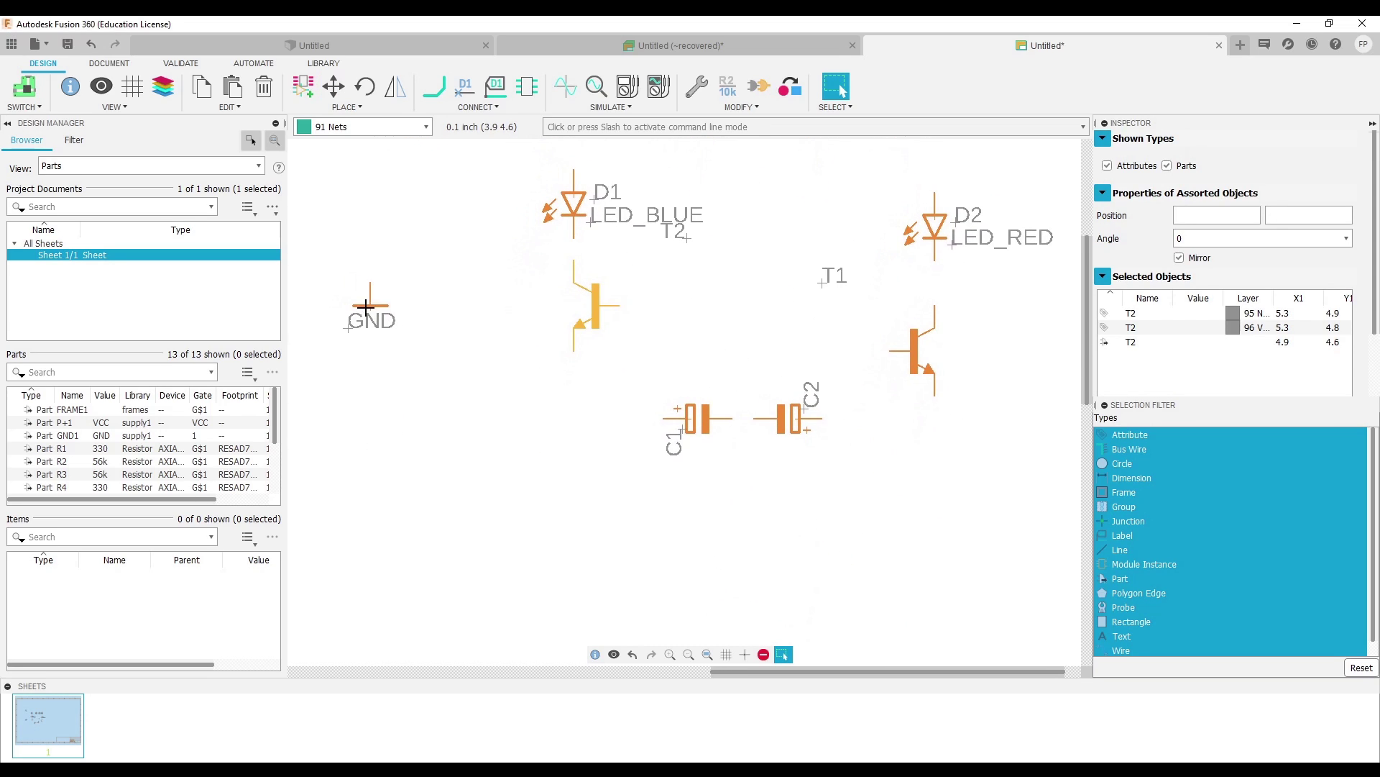
key(m)
click(370, 308)
click(370, 466)
key(Escape)
Step: Spread resistors R4, R3 and R2 further to the right
middle_drag(414, 440, 309, 620)
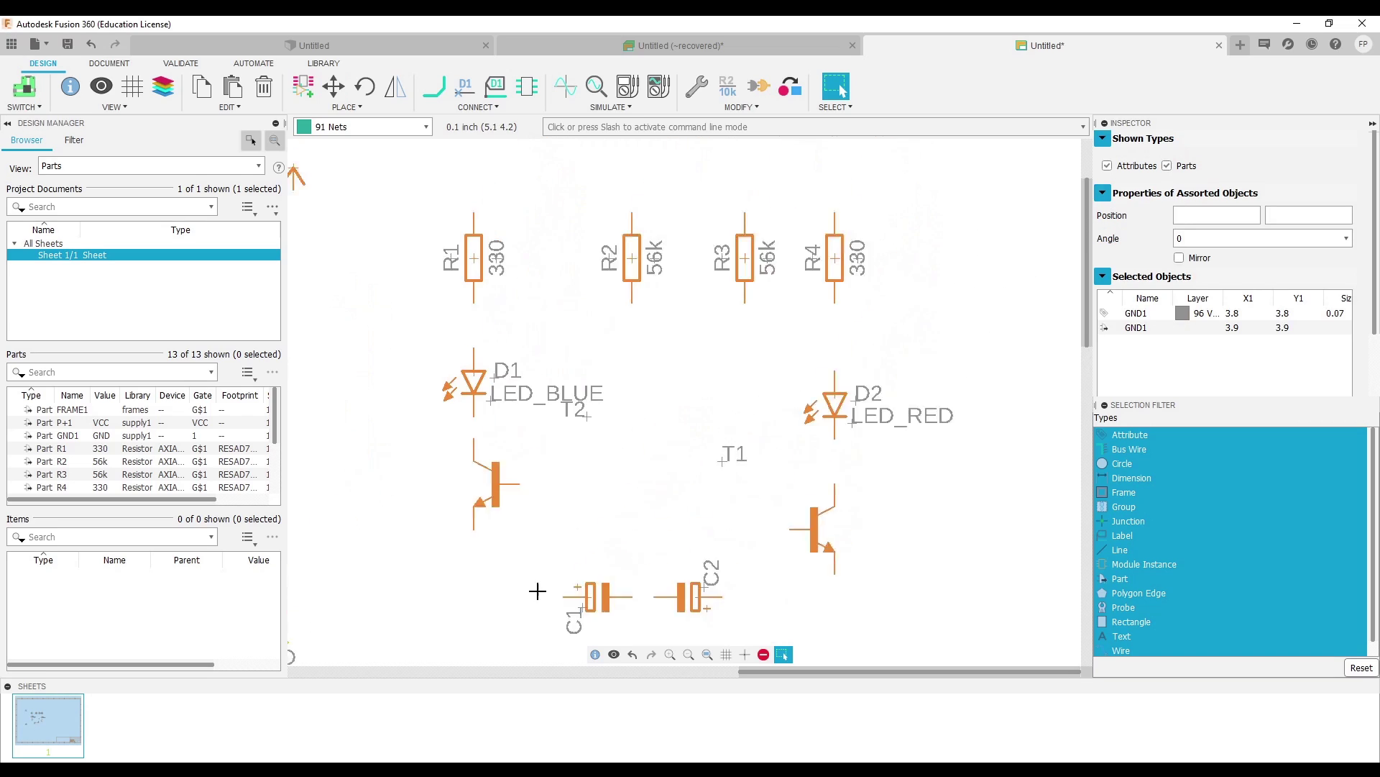
scroll(549, 540, up, 2)
scroll(565, 504, down, 3)
scroll(500, 488, up, 1)
shift+scroll(500, 488, right, 1)
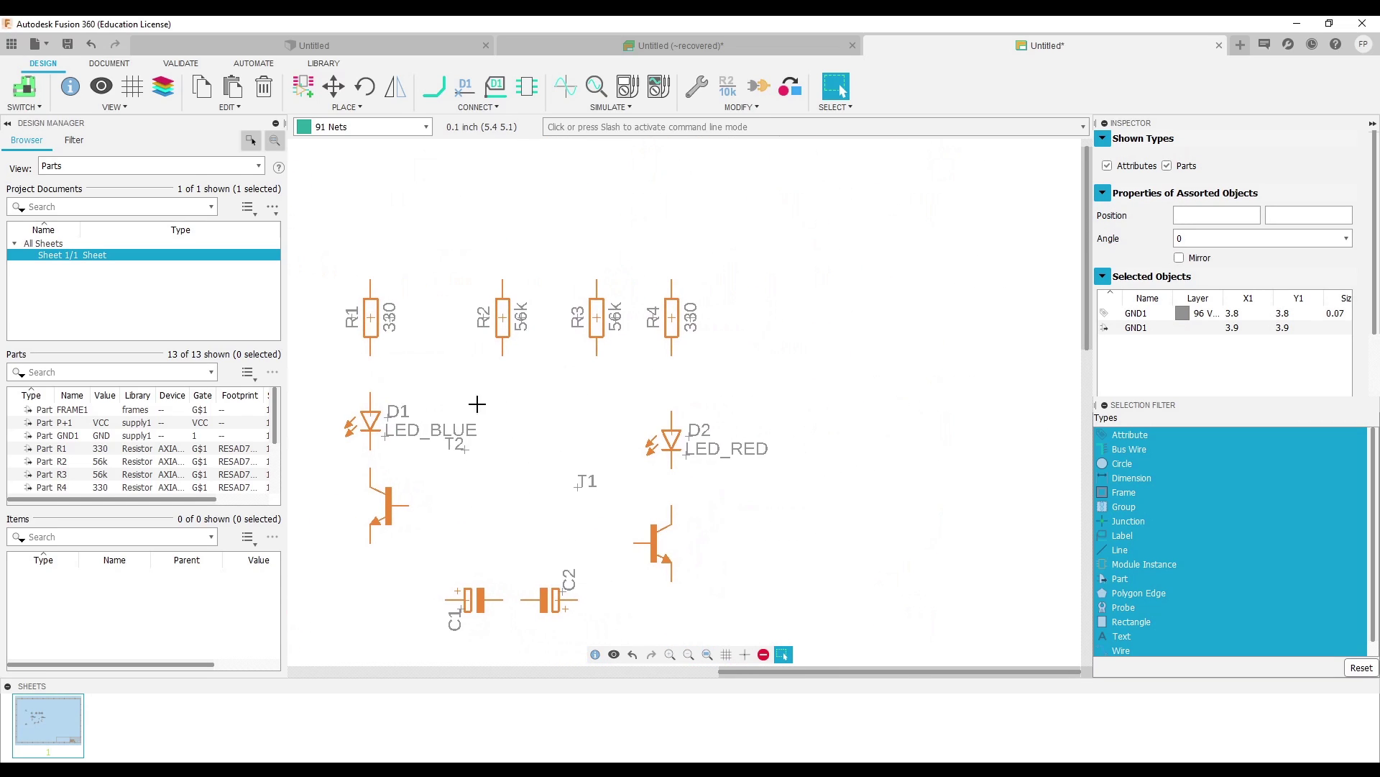
drag(672, 316, 747, 317)
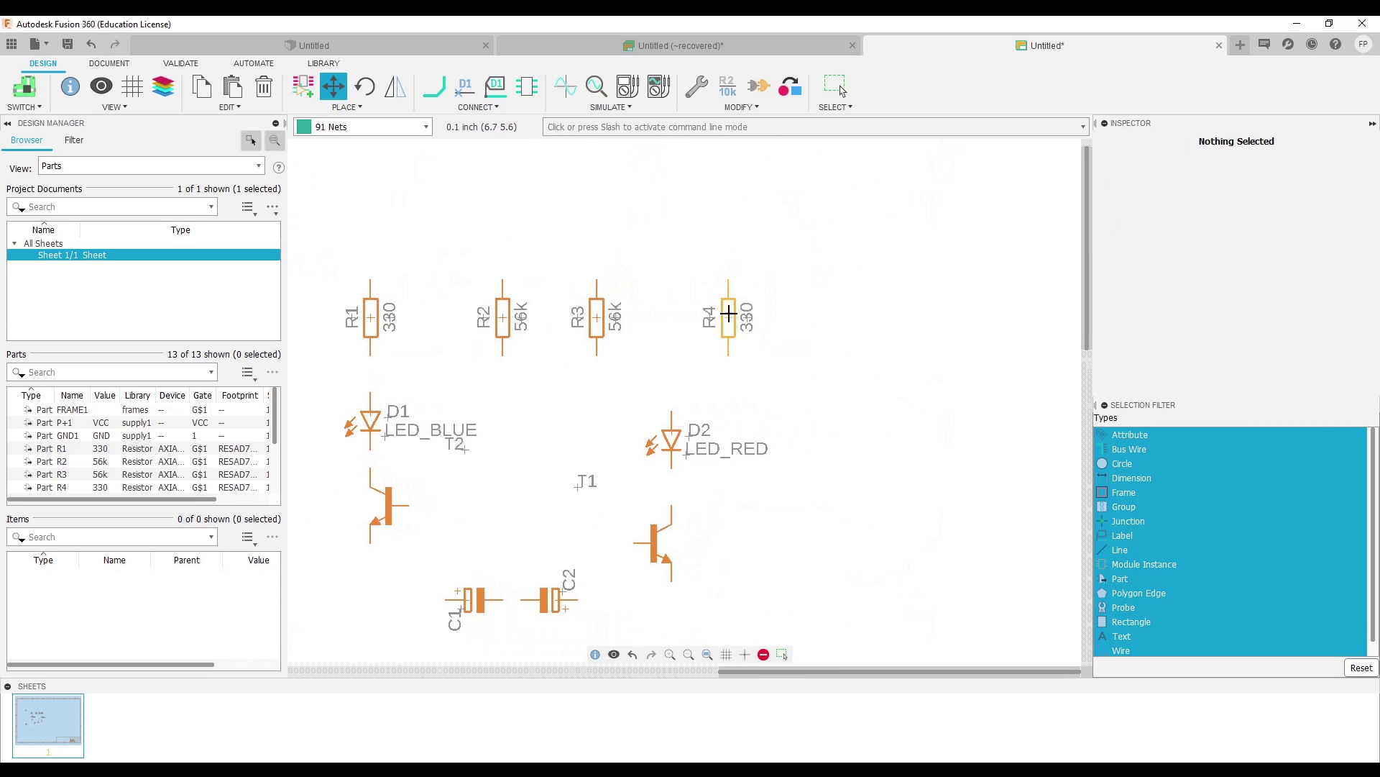
drag(599, 317, 655, 316)
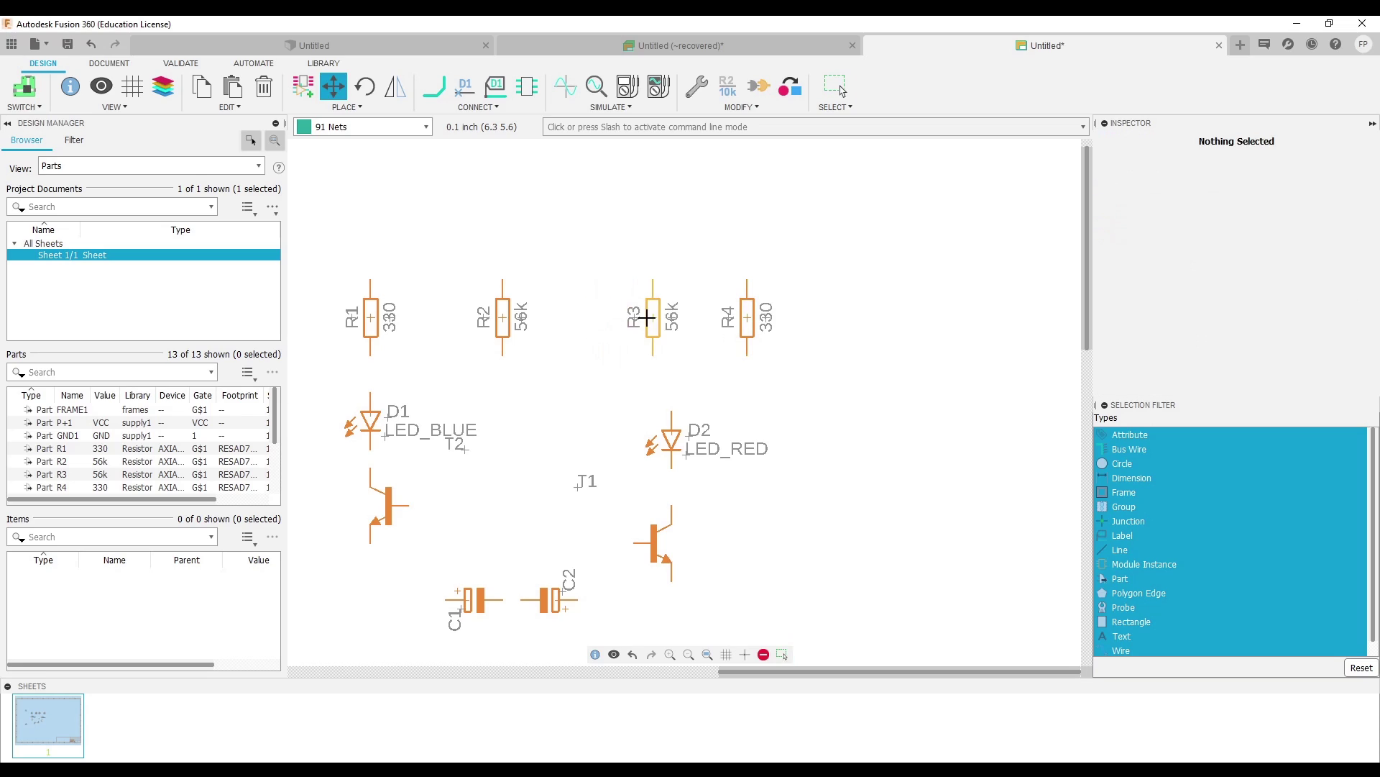
drag(494, 316, 512, 316)
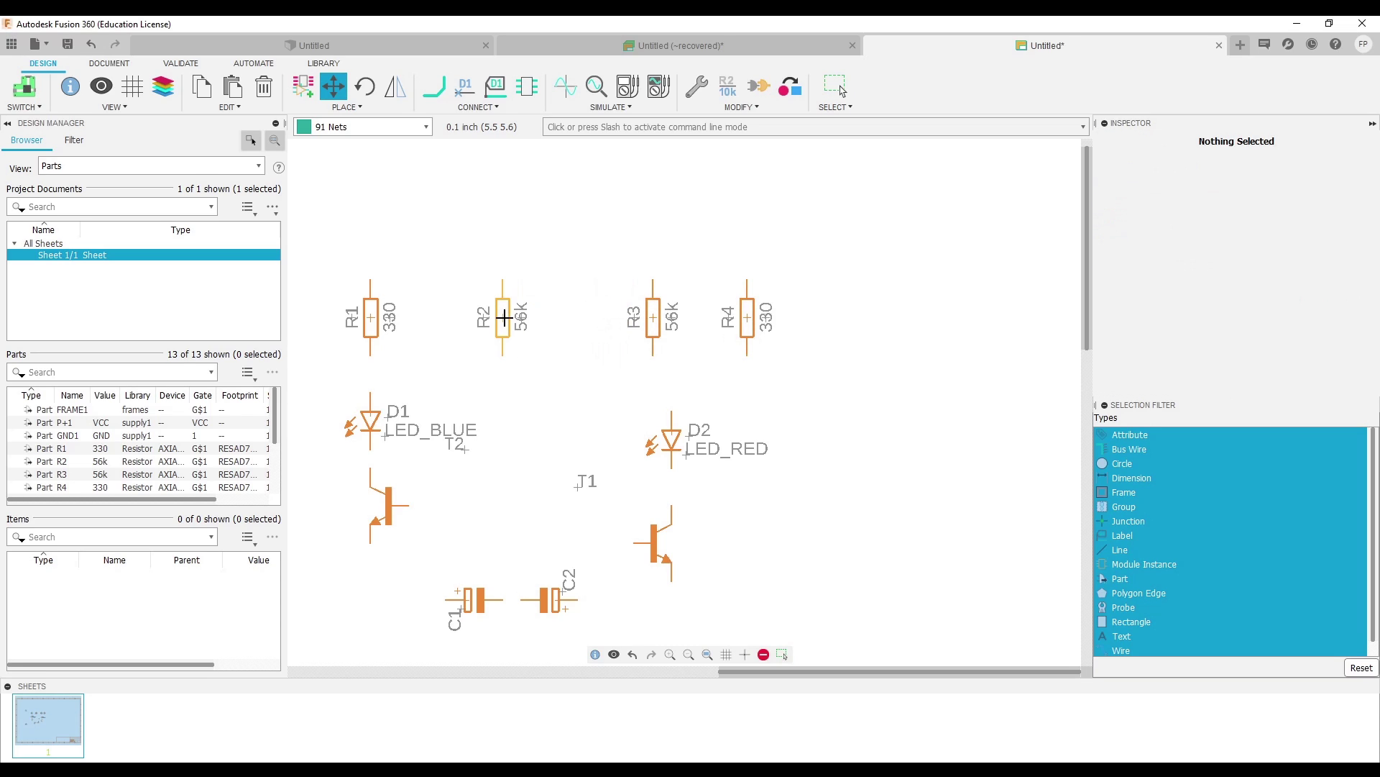
key(Escape)
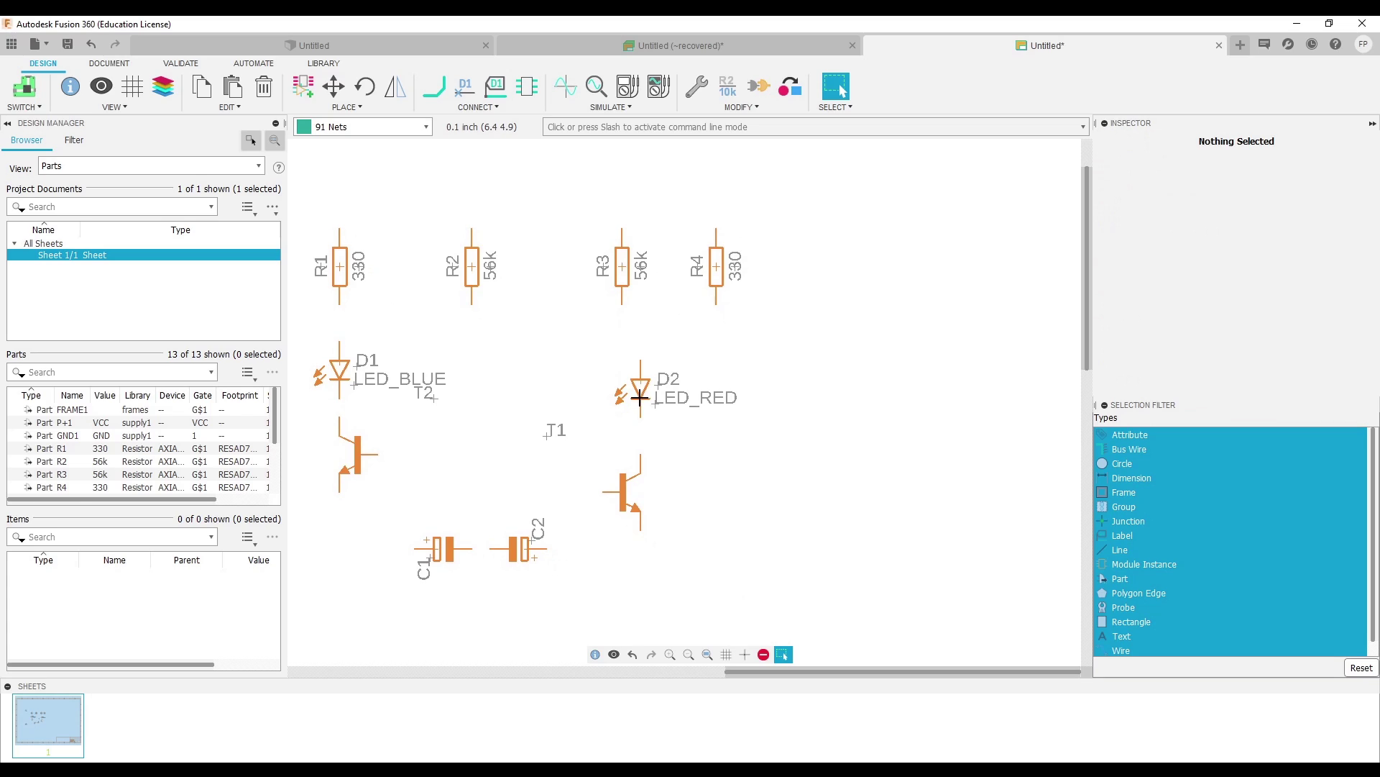
Step: Place LED D2 under resistor R3 with transistor T1 below it
click(640, 396)
key(m)
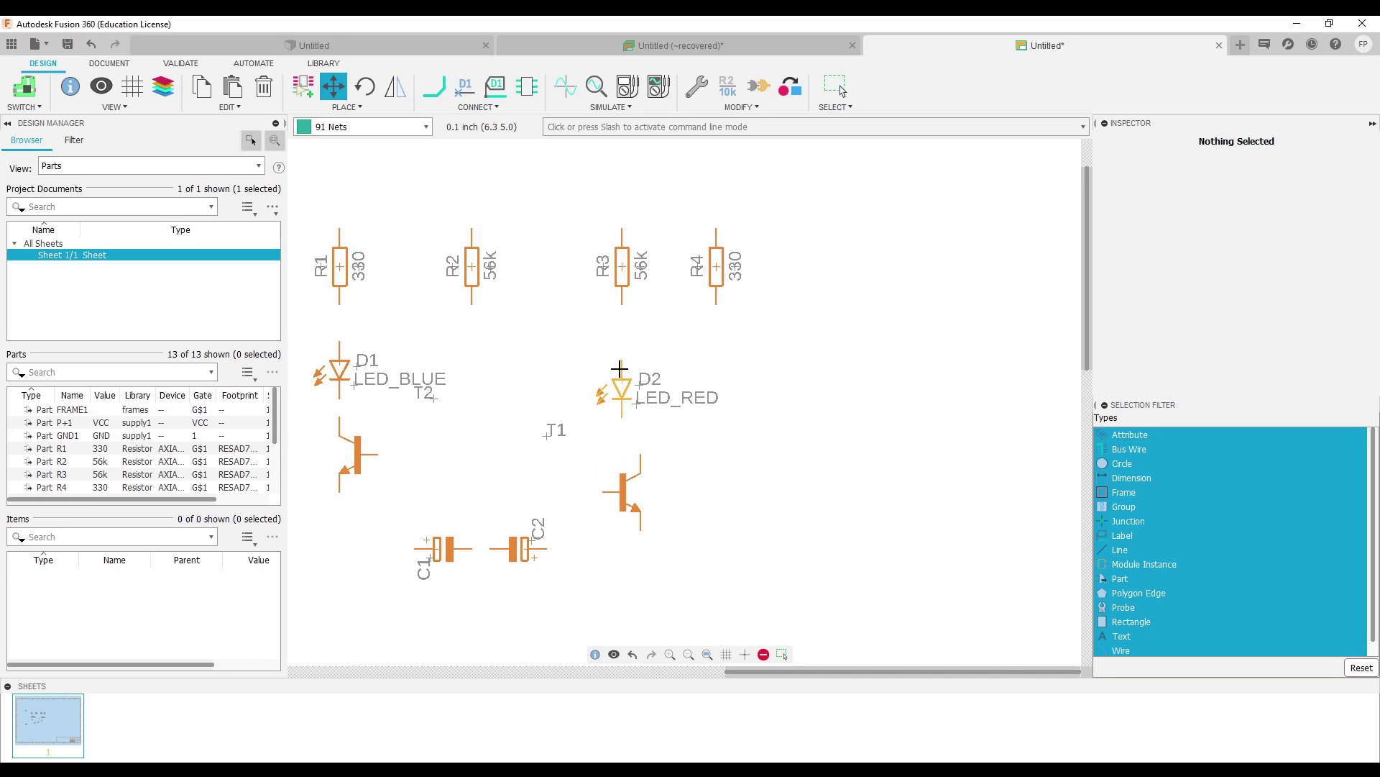
click(620, 368)
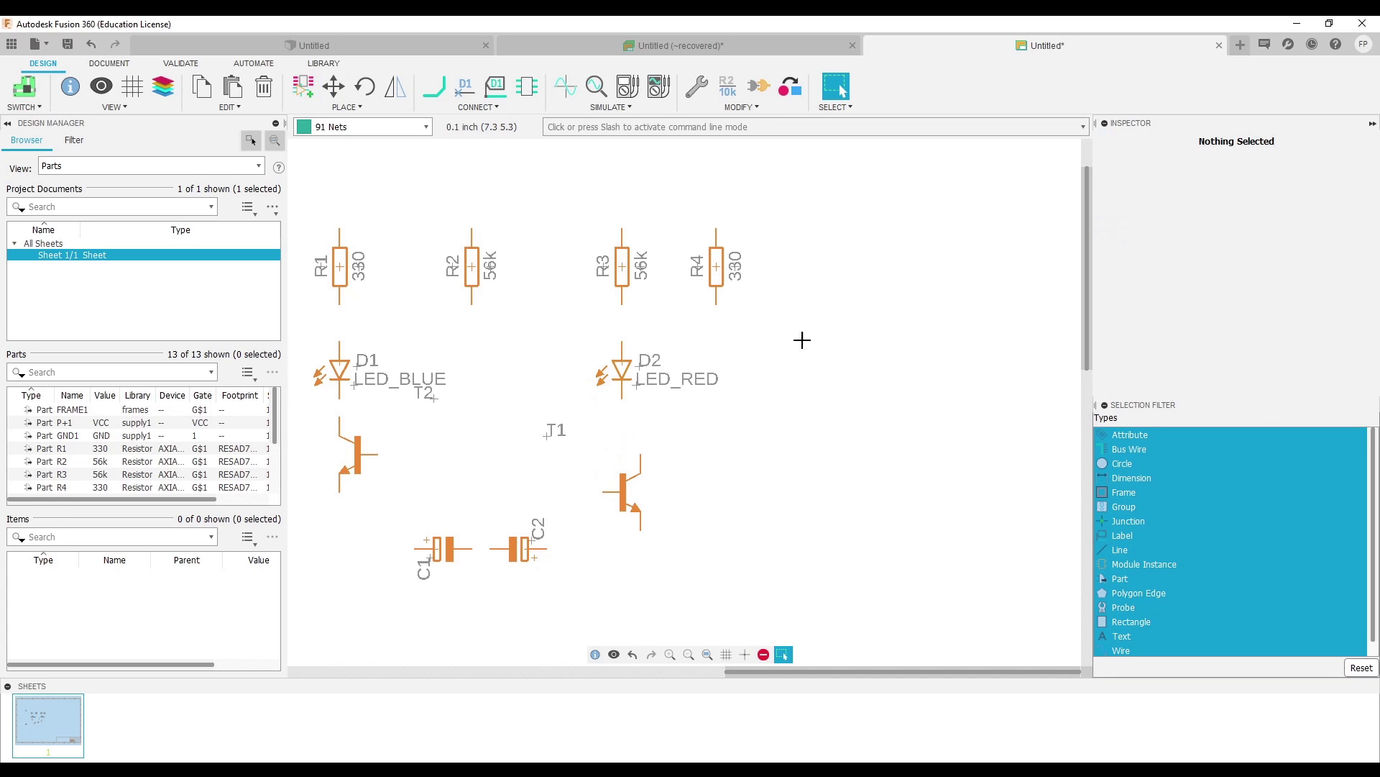
click(623, 492)
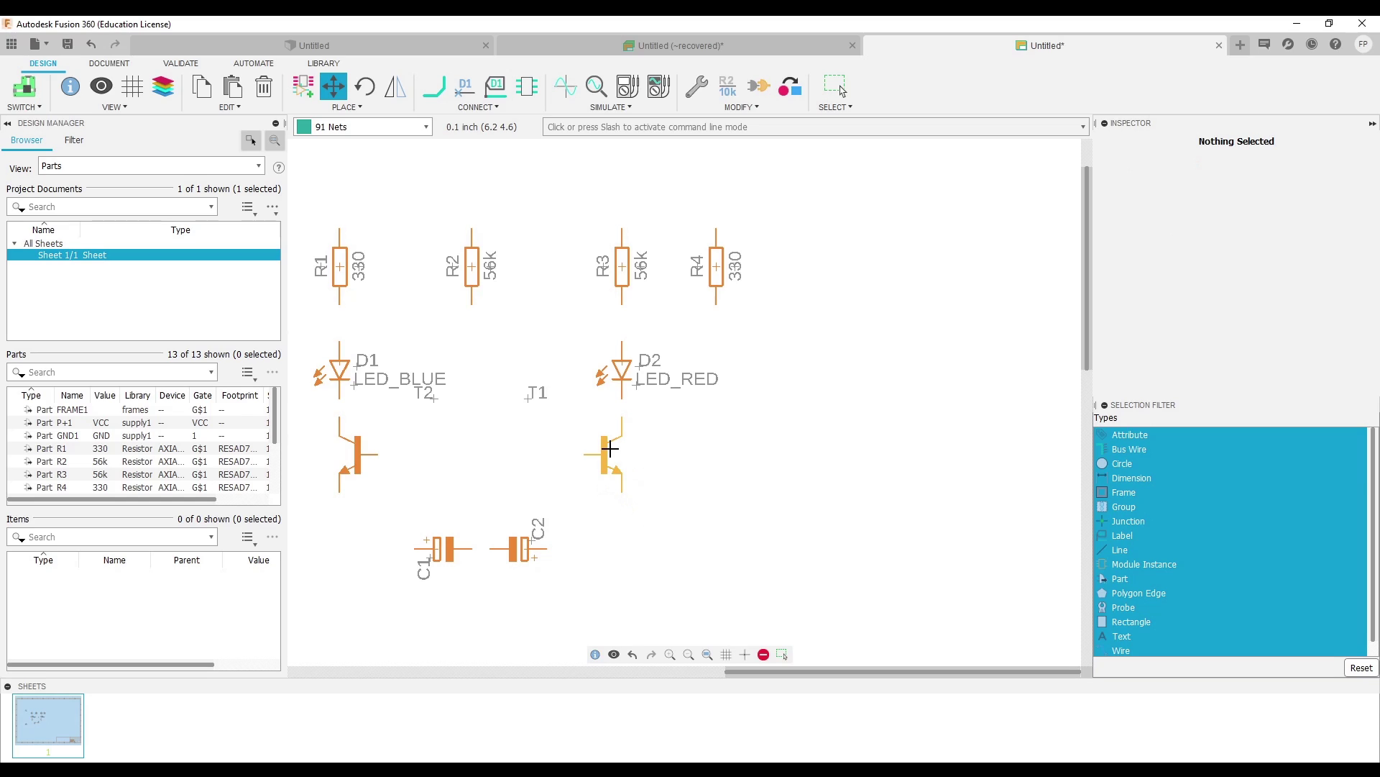
click(610, 449)
key(Escape)
middle_drag(650, 559, 727, 580)
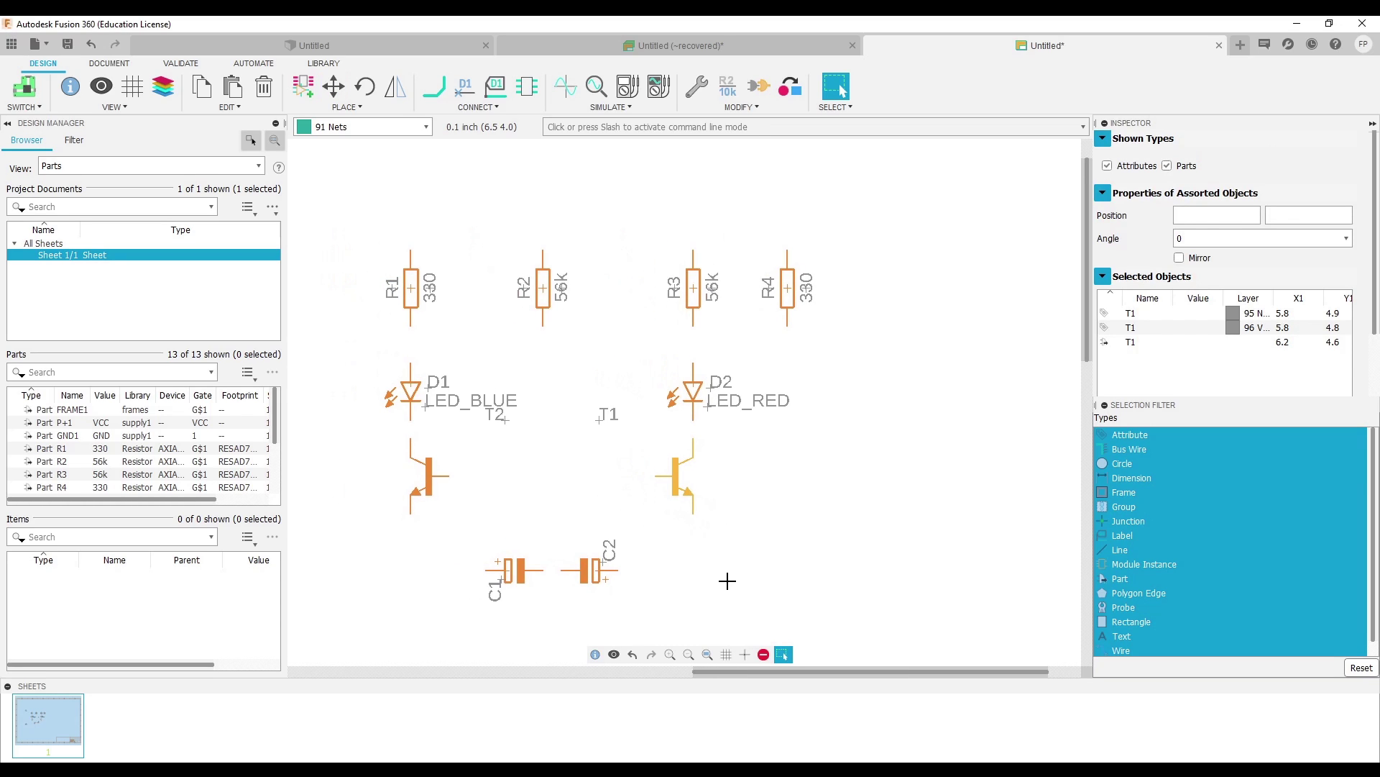
Step: Move C1 between the two LEDs and C2 between the two transistors
key(m)
click(510, 570)
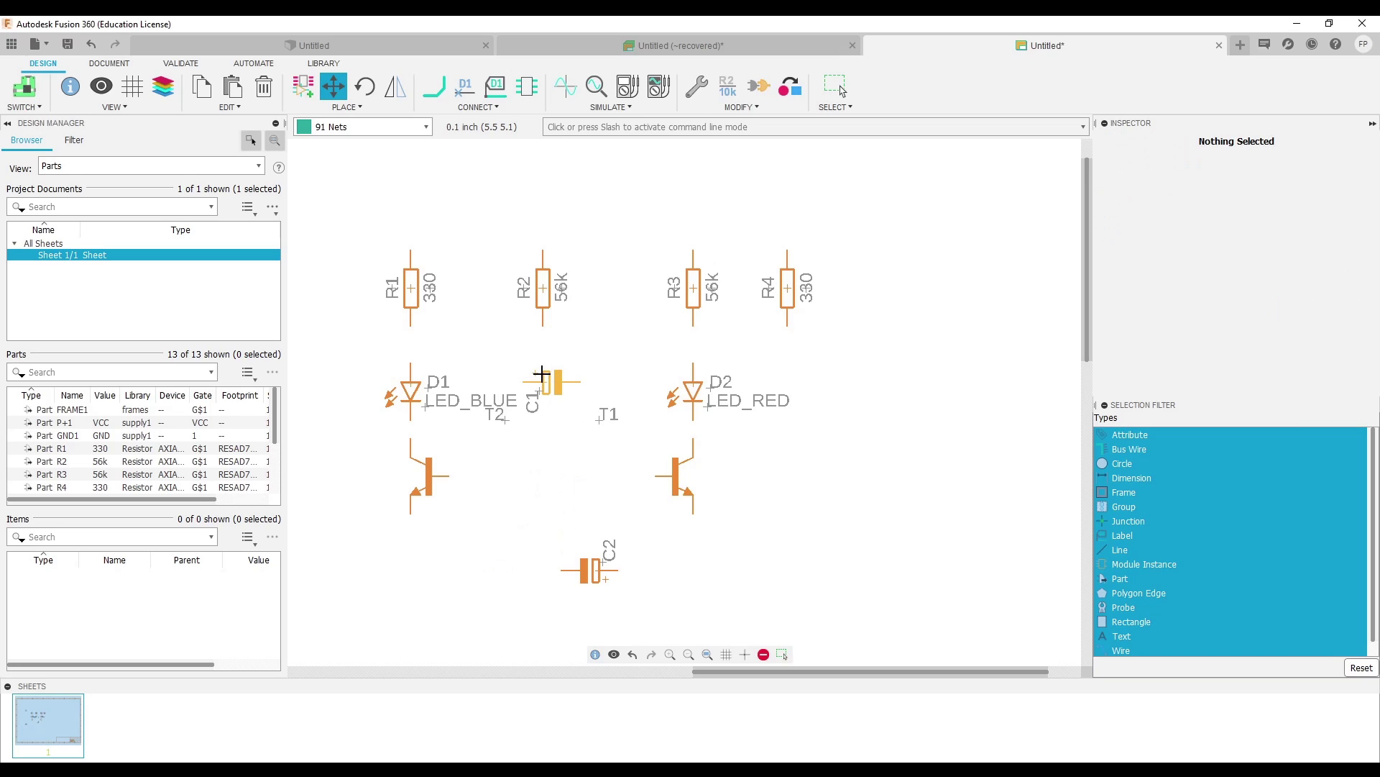
click(534, 374)
key(Escape)
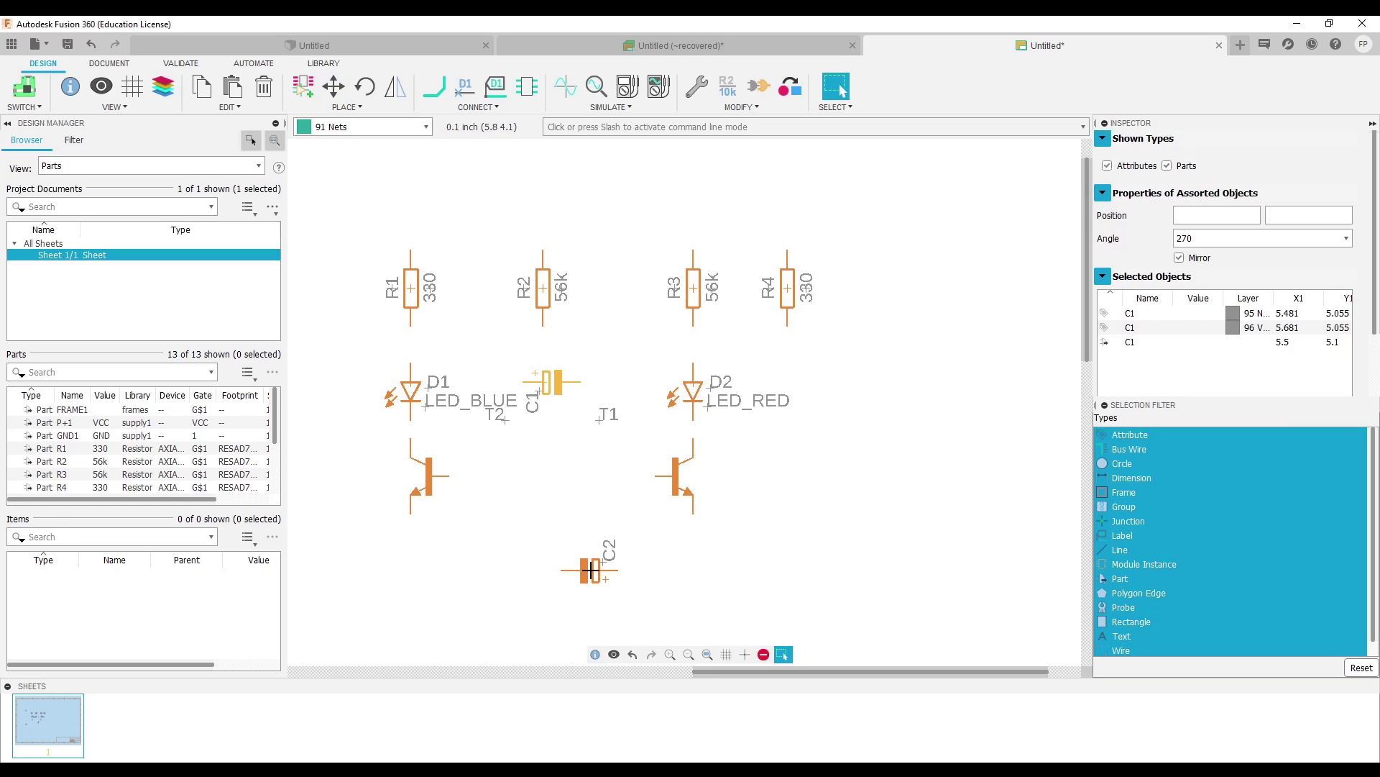
key(m)
click(565, 514)
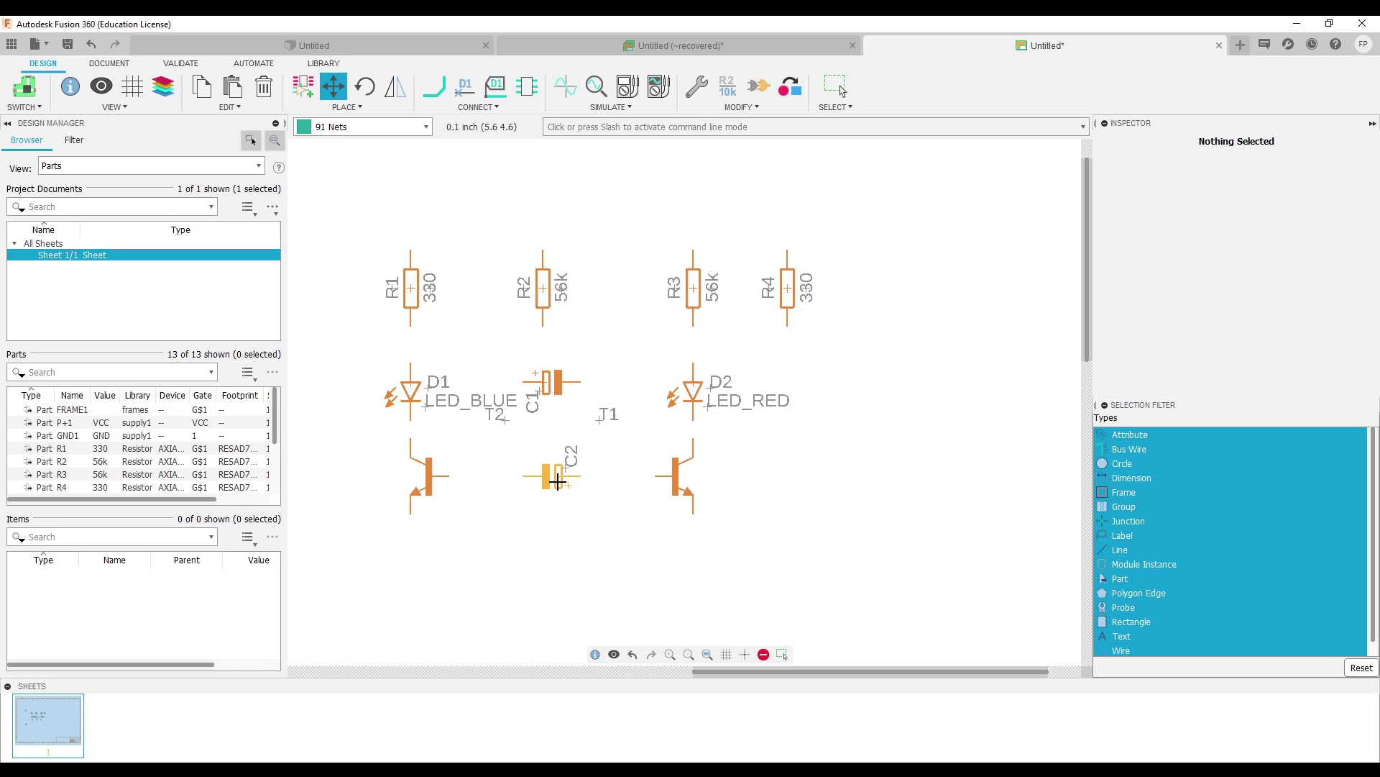
click(558, 480)
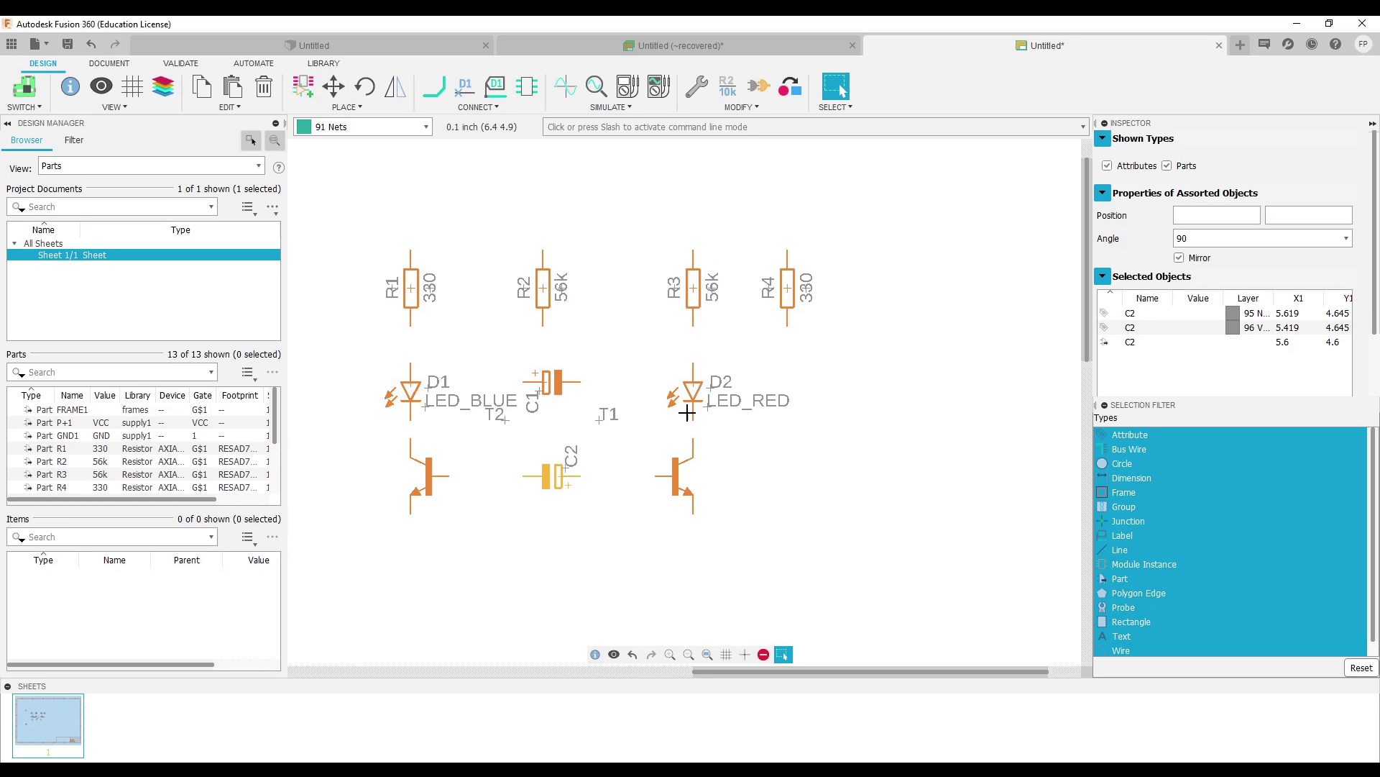
key(Escape)
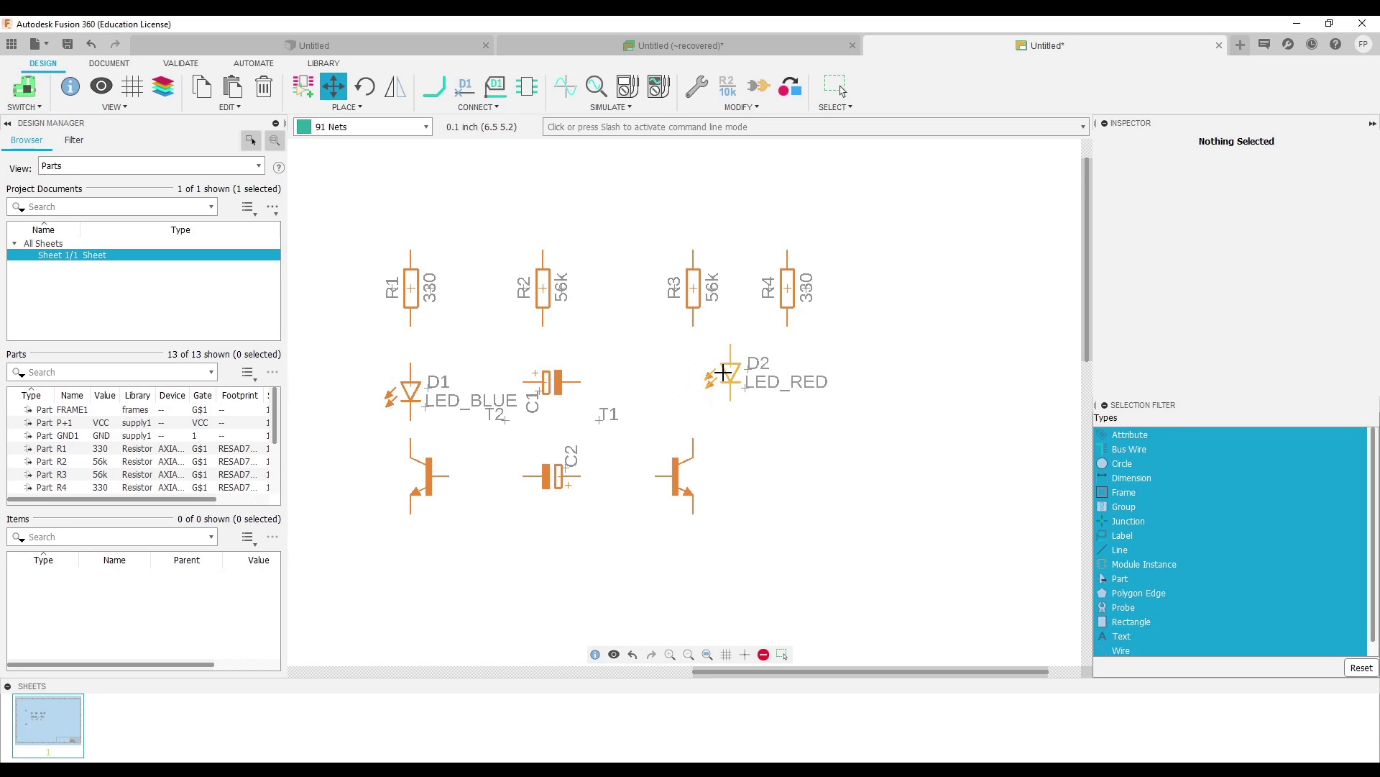
Step: Shift D2 and T1 right under R4 and recentre C1 and C2 between them
drag(696, 390, 790, 392)
click(673, 478)
click(763, 472)
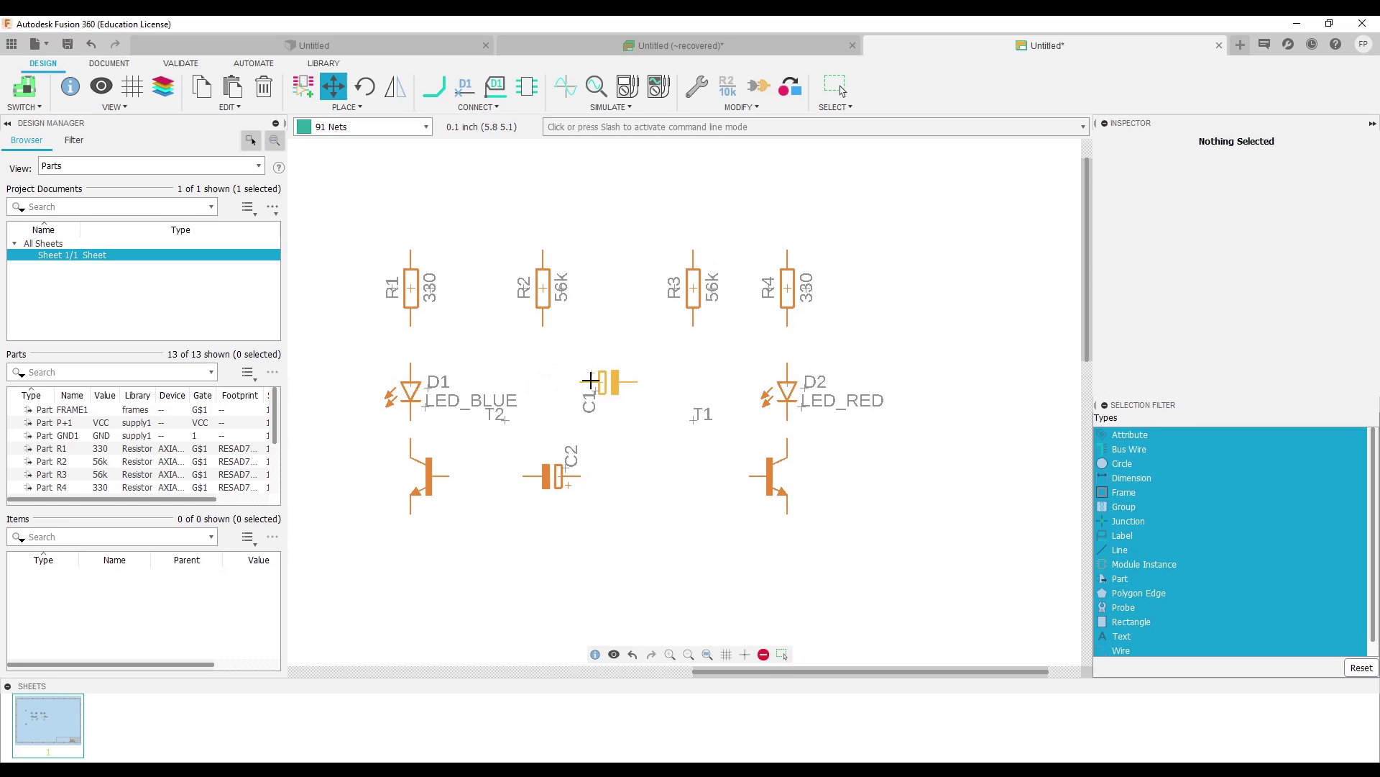
drag(548, 383, 603, 382)
click(551, 475)
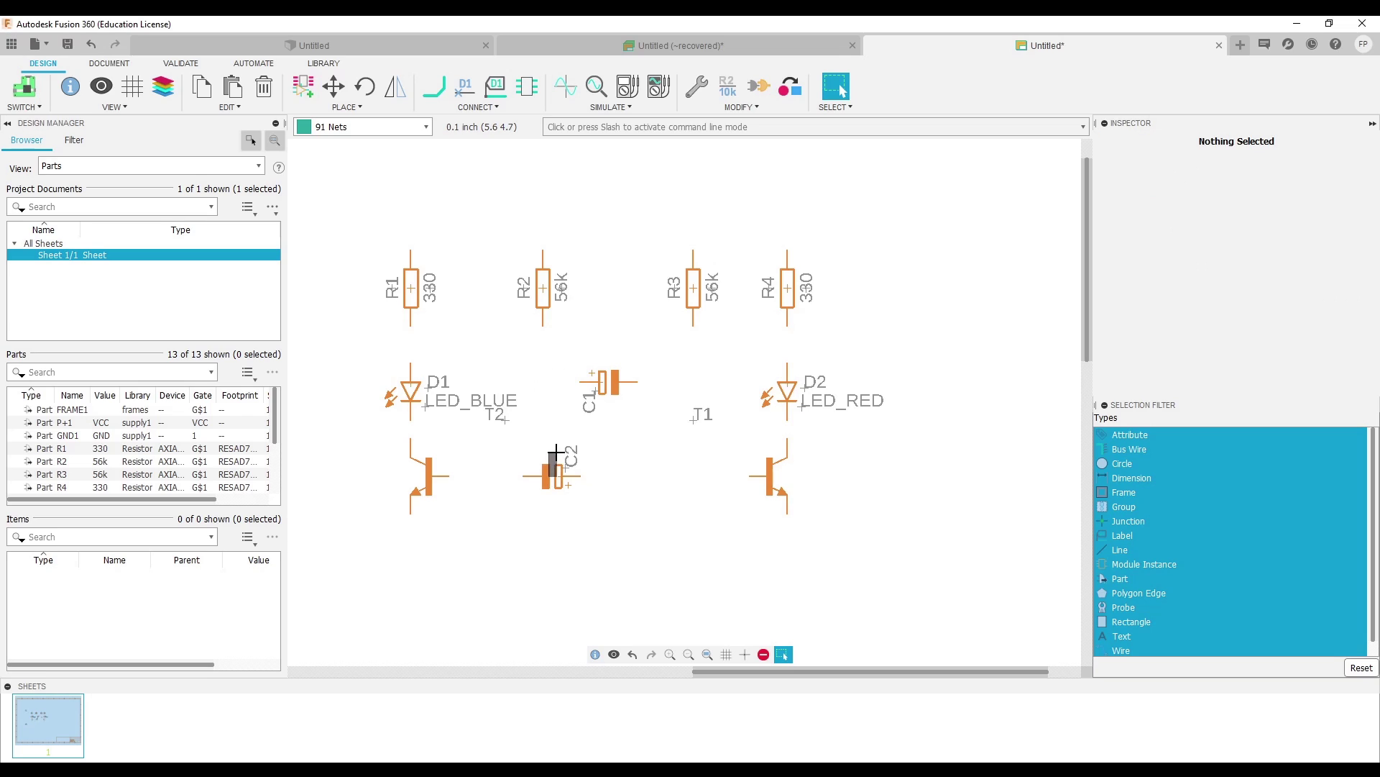
drag(549, 475, 606, 484)
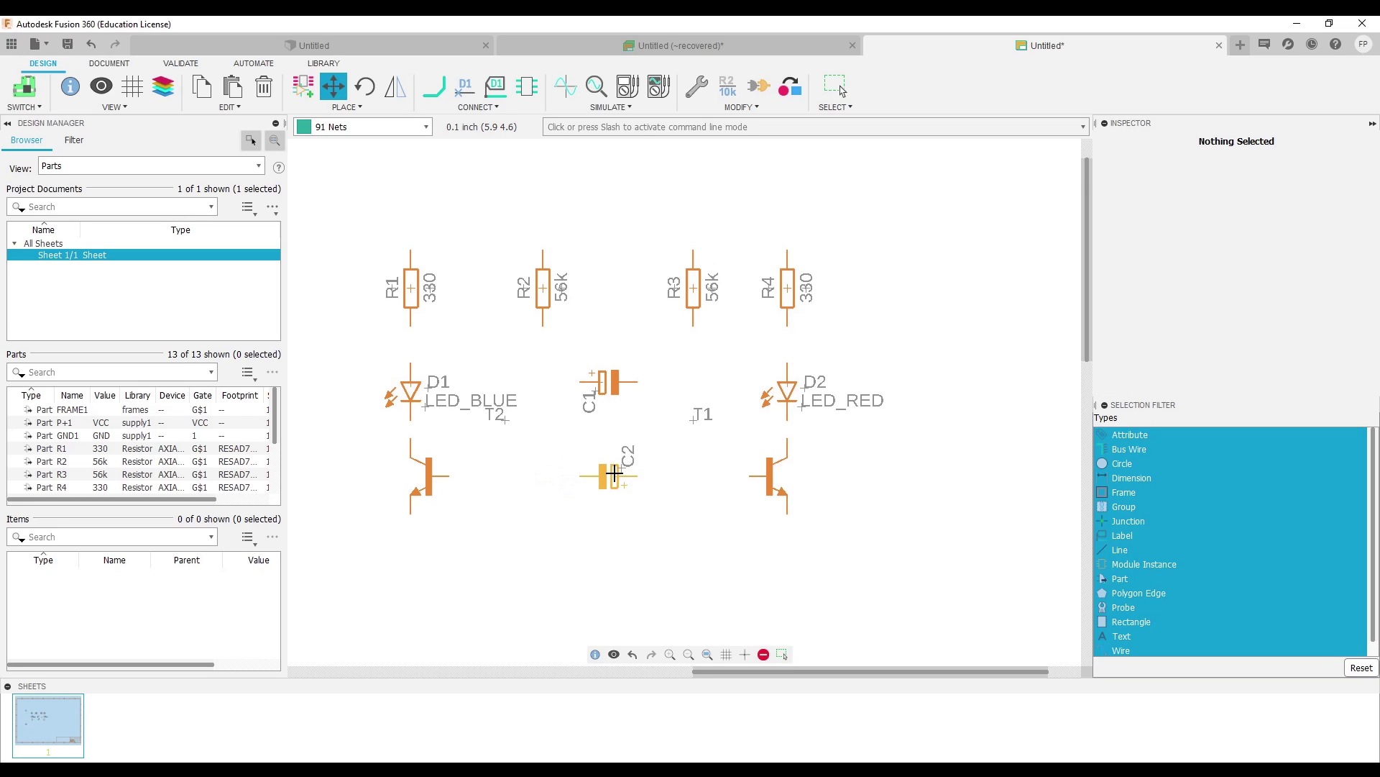
click(607, 483)
scroll(630, 535, down, 2)
scroll(631, 529, down, 1)
middle_drag(631, 528, 661, 486)
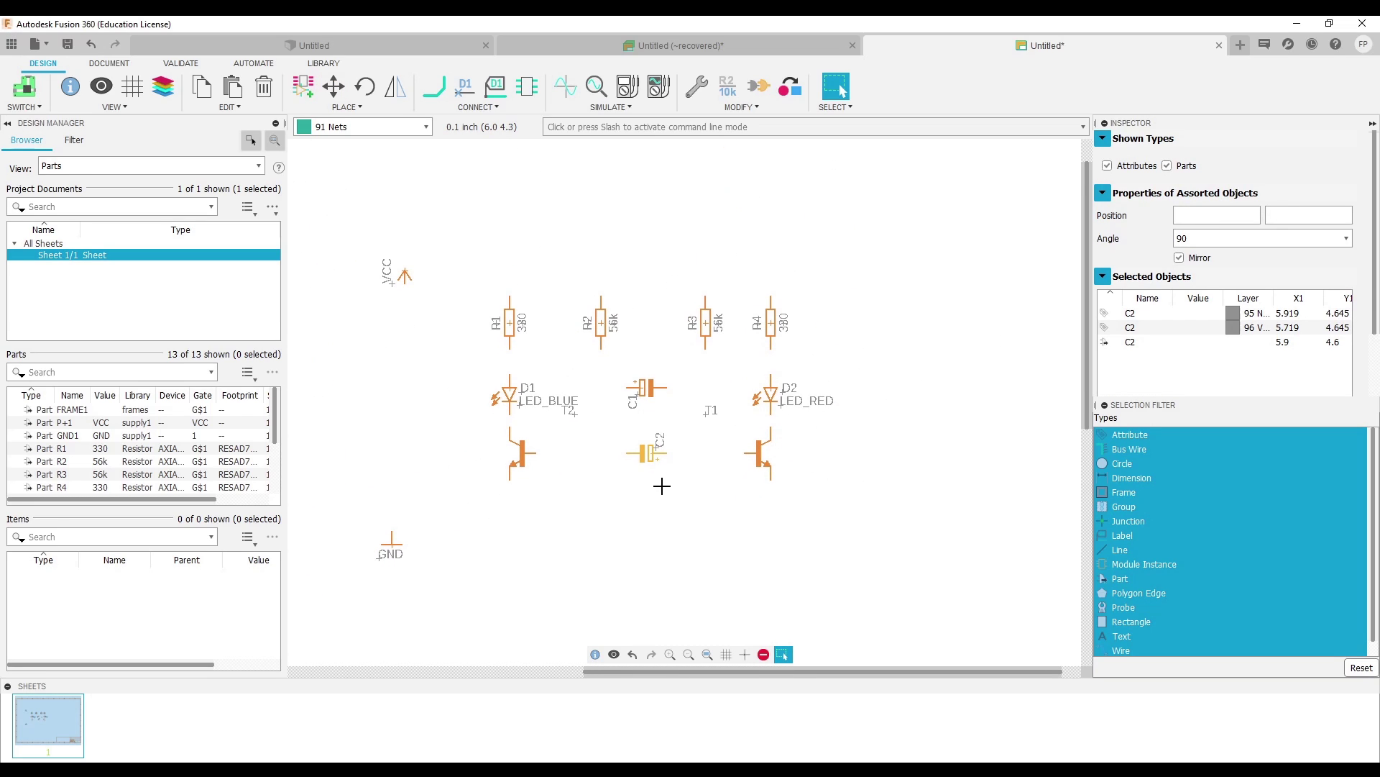
Step: Wire VCC to R1's top pin, then R1 through D1 to T2's collector
click(433, 87)
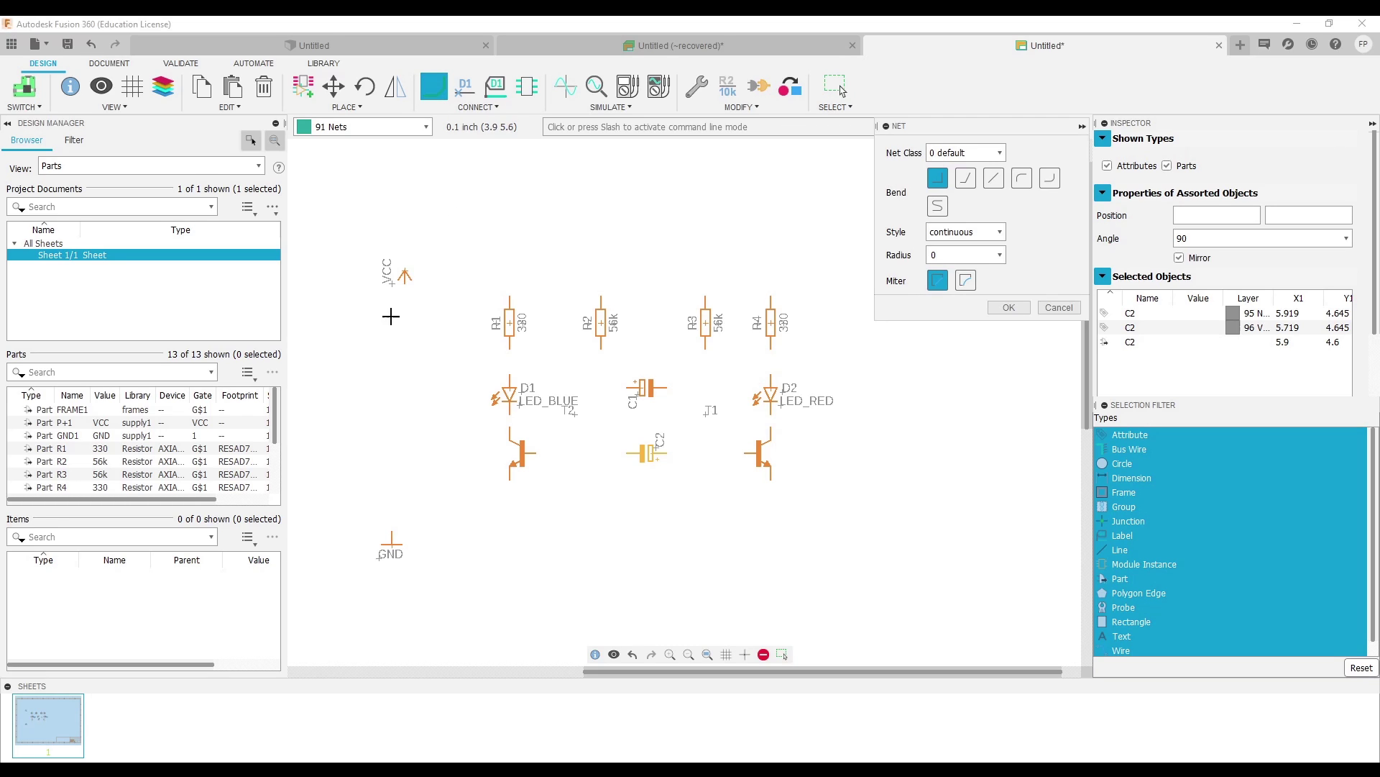
scroll(395, 303, up, 3)
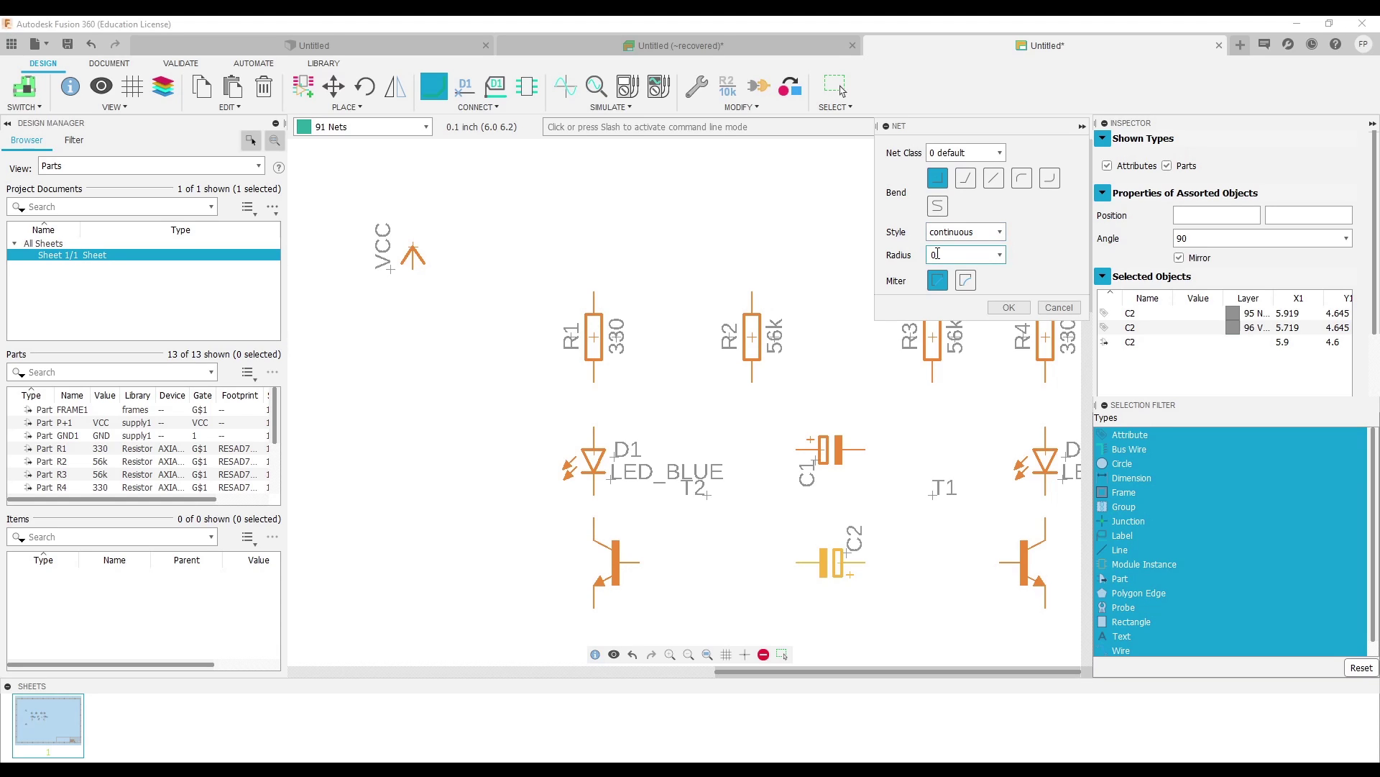
scroll(568, 310, down, 2)
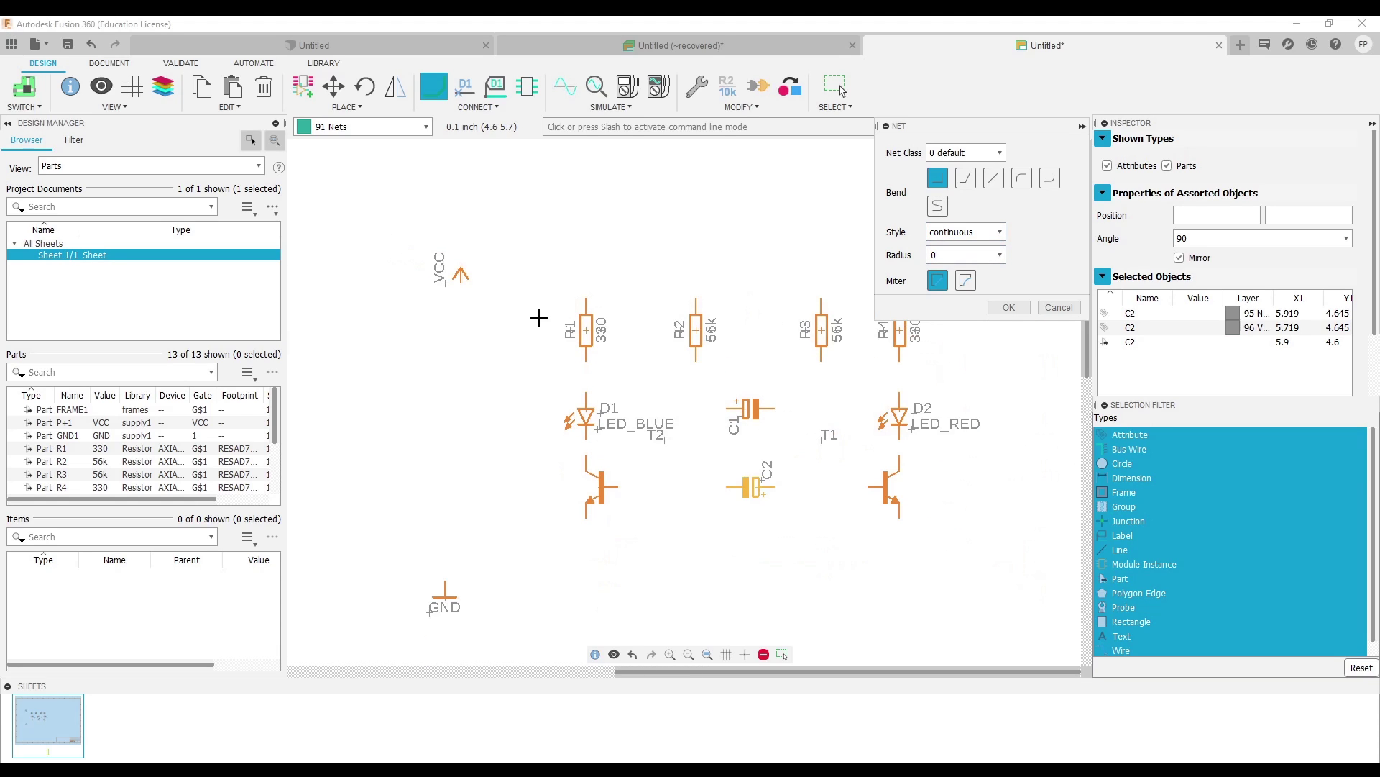
click(460, 285)
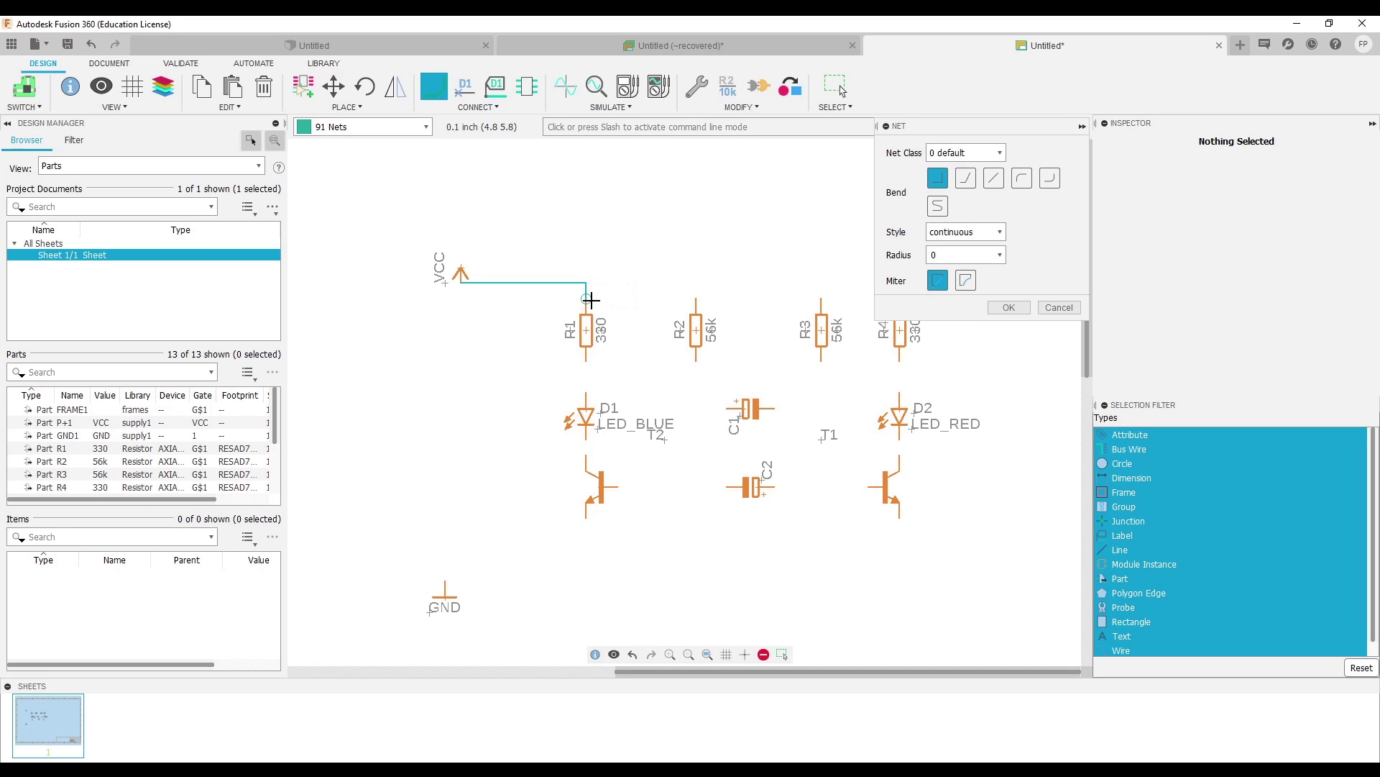
click(590, 299)
click(587, 360)
click(586, 393)
click(584, 457)
Step: Connect T2's emitter to GND and branch the VCC line to R2's top pin
click(587, 519)
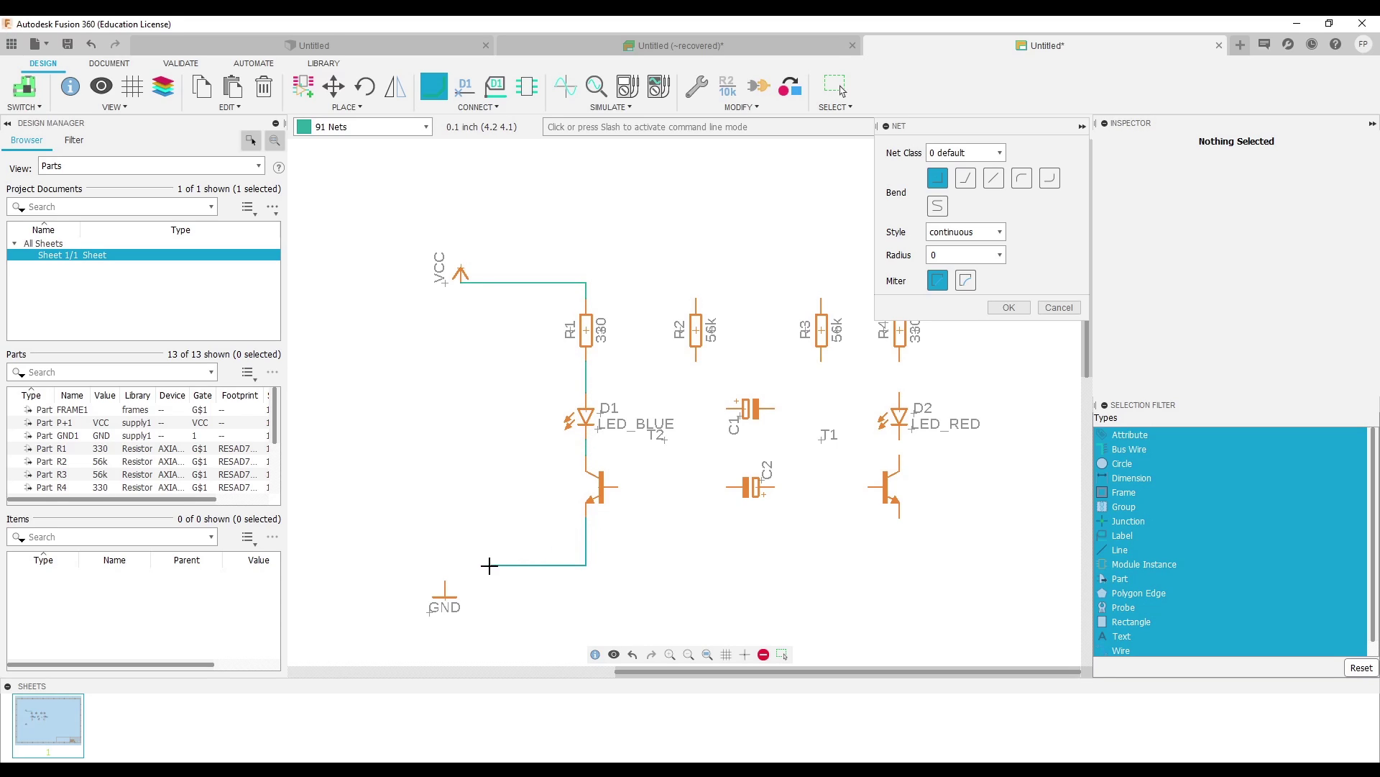
click(446, 583)
click(586, 282)
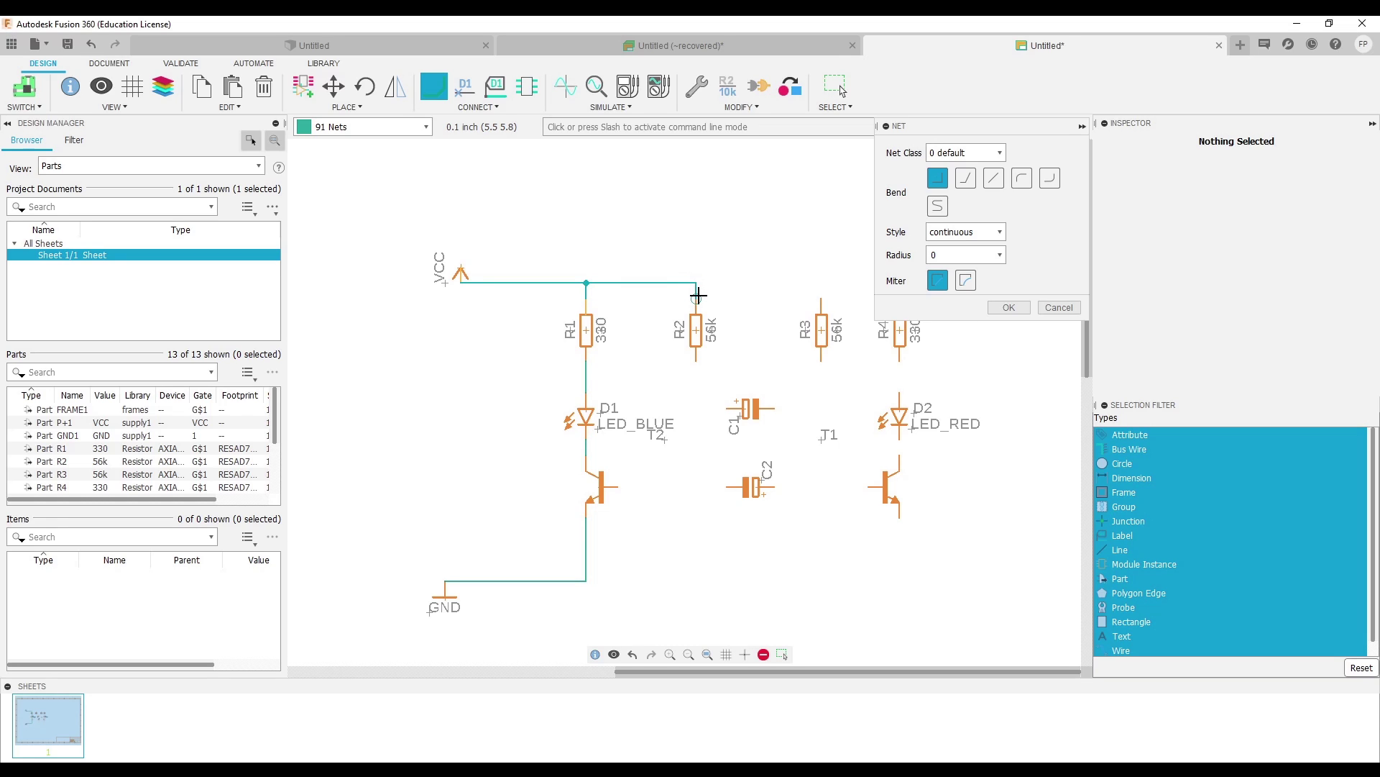
click(696, 296)
key(Escape)
Step: Draw a net wire from R2's lower pin to T2's base
click(484, 116)
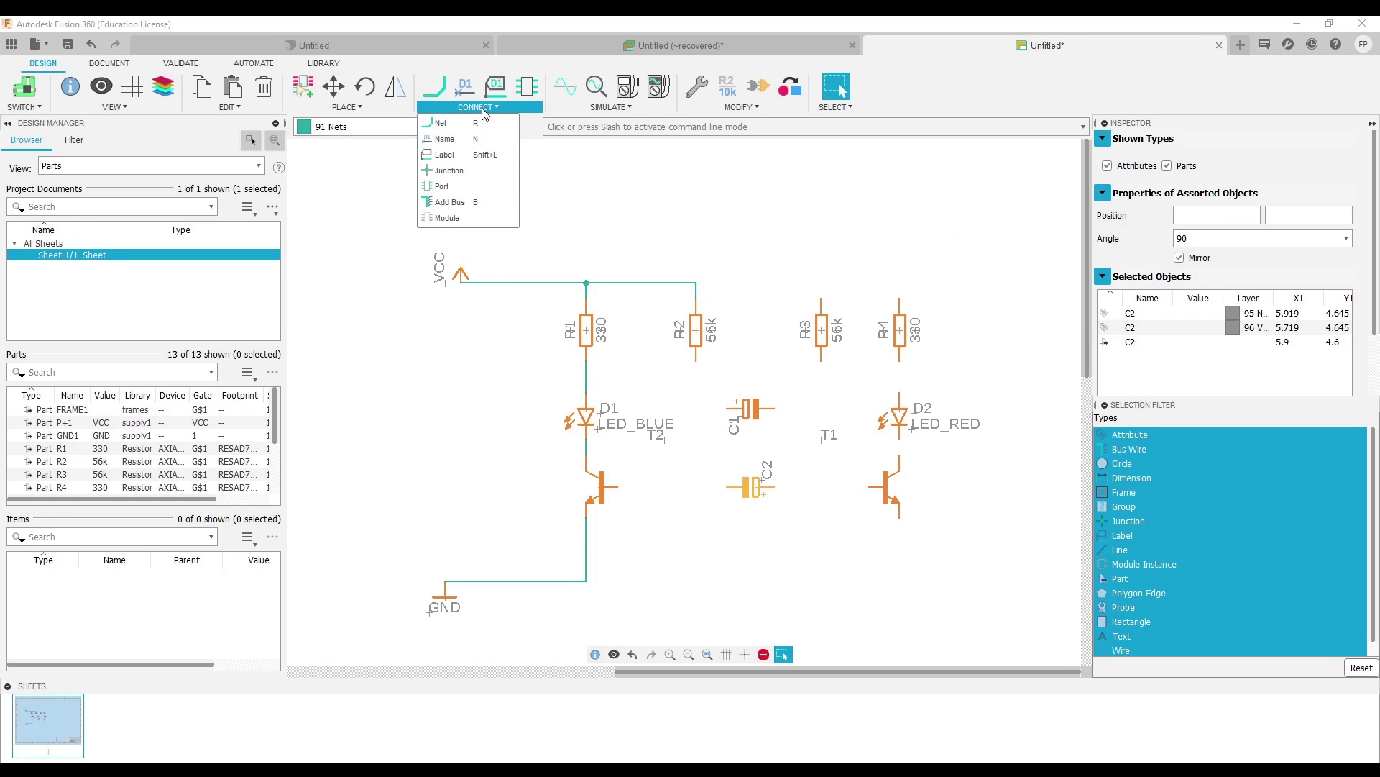
mouse_move(709, 240)
middle_down()
mouse_move(588, 235)
mouse_move(504, 207)
middle_up()
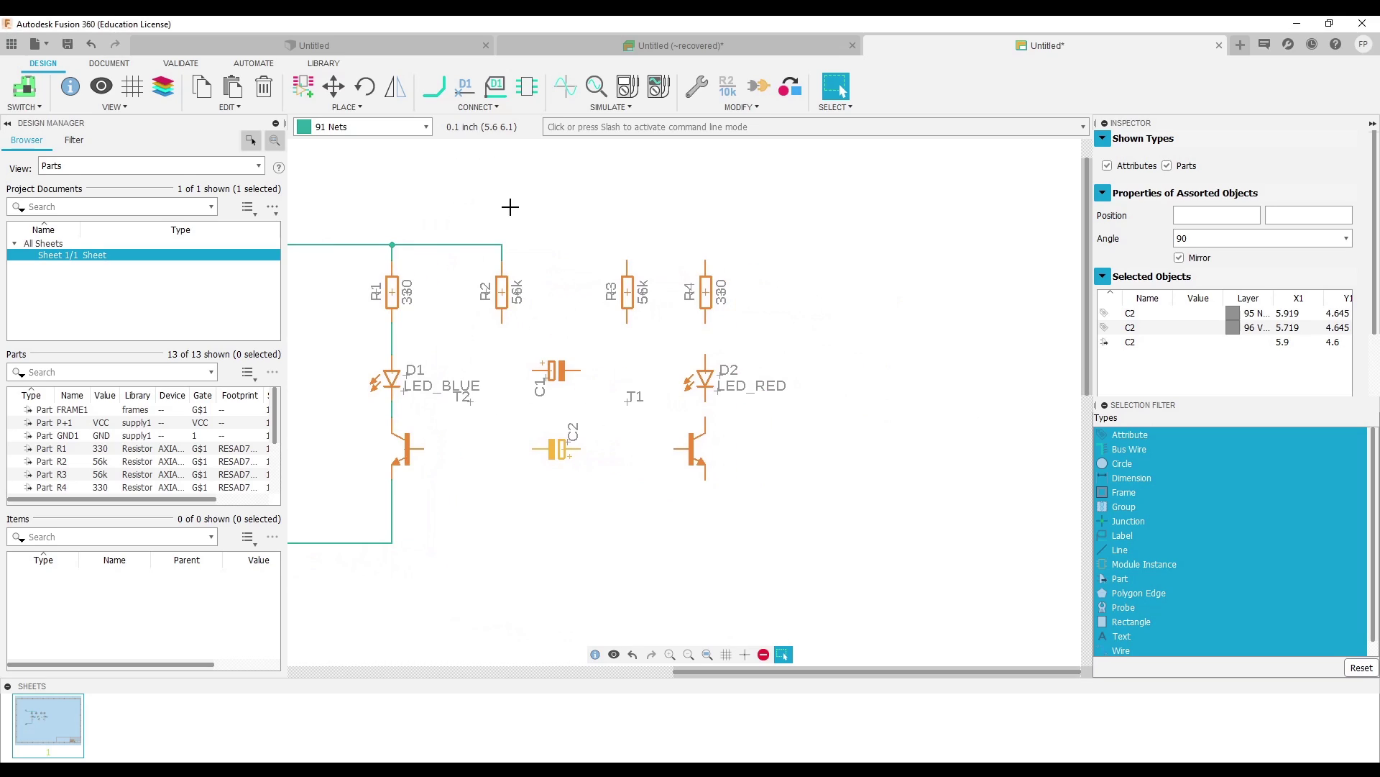
click(434, 92)
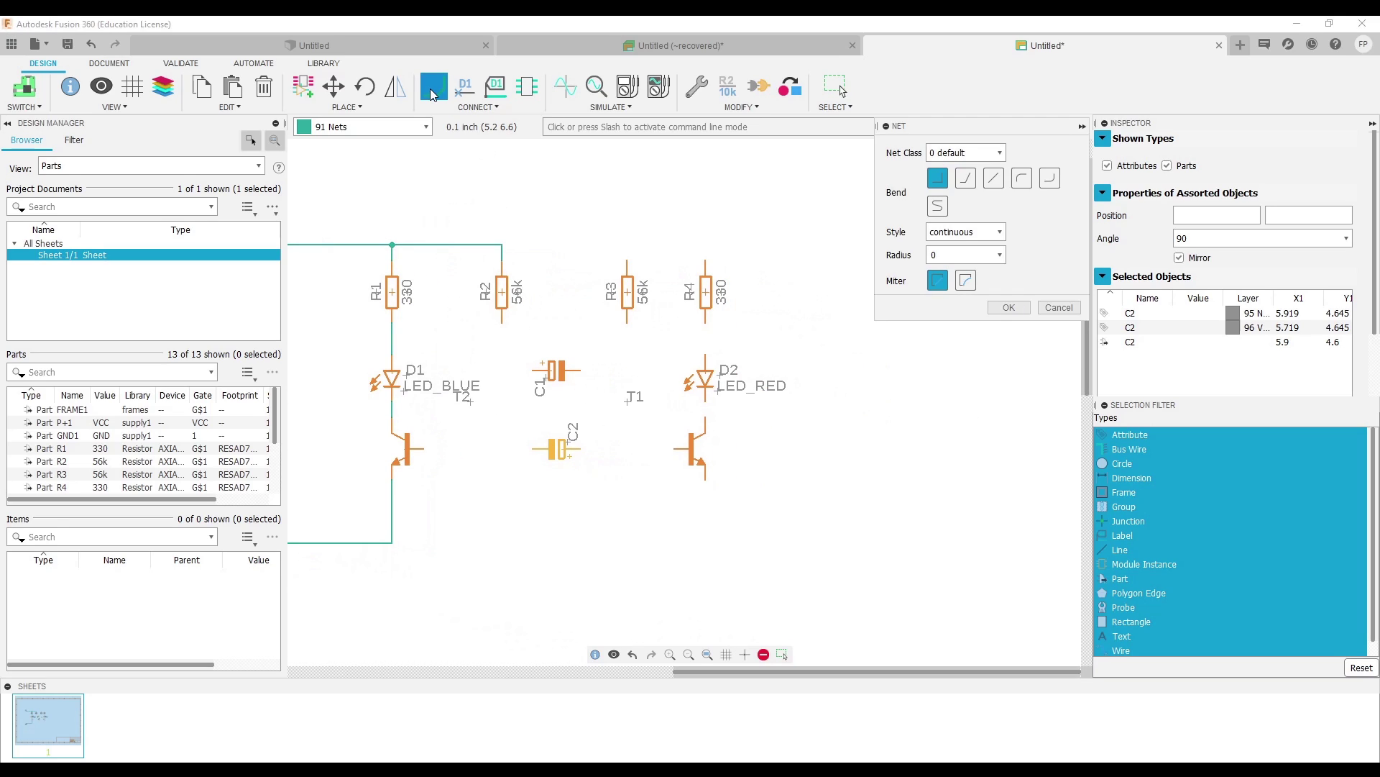
click(502, 322)
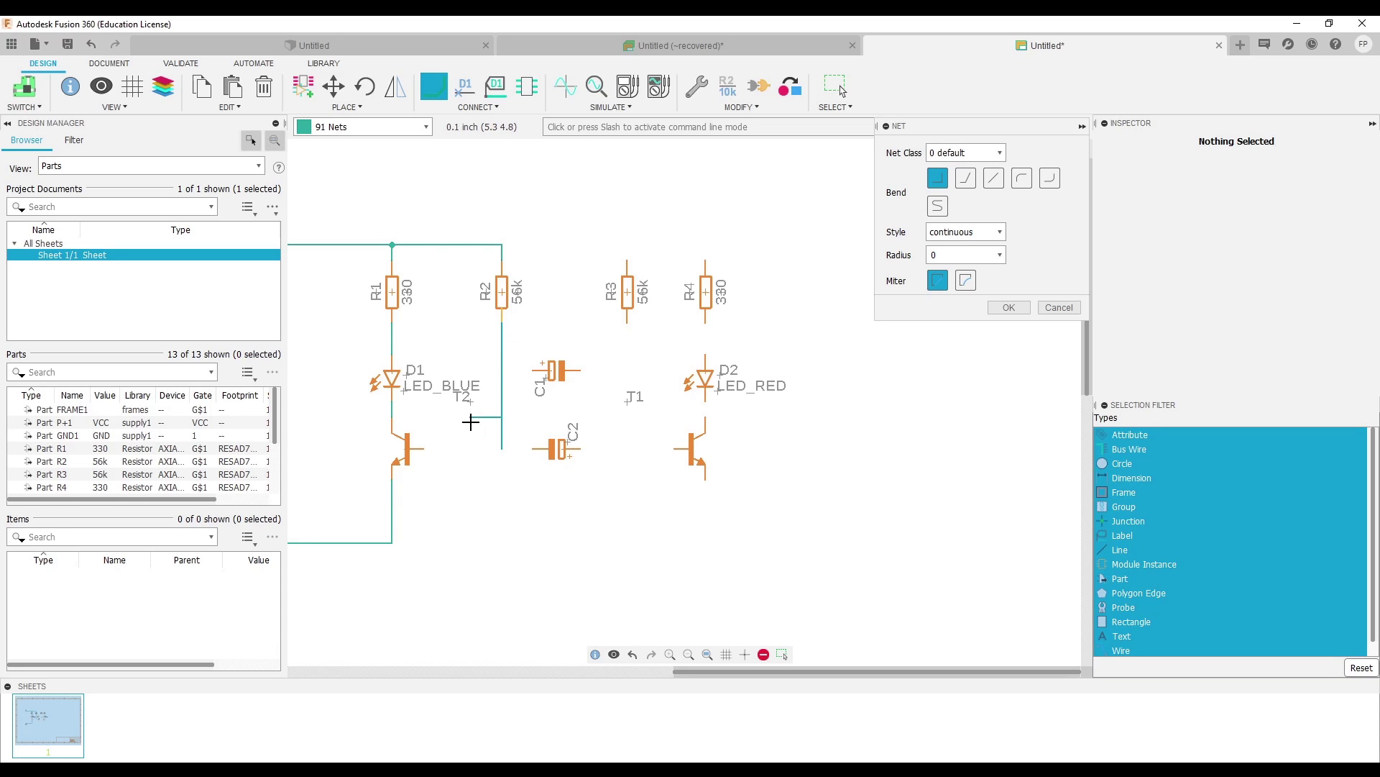
click(426, 447)
Step: Run the supply rail from R2 over R3 to R4, and connect R4 to D2's top pin
middle_drag(465, 505, 404, 512)
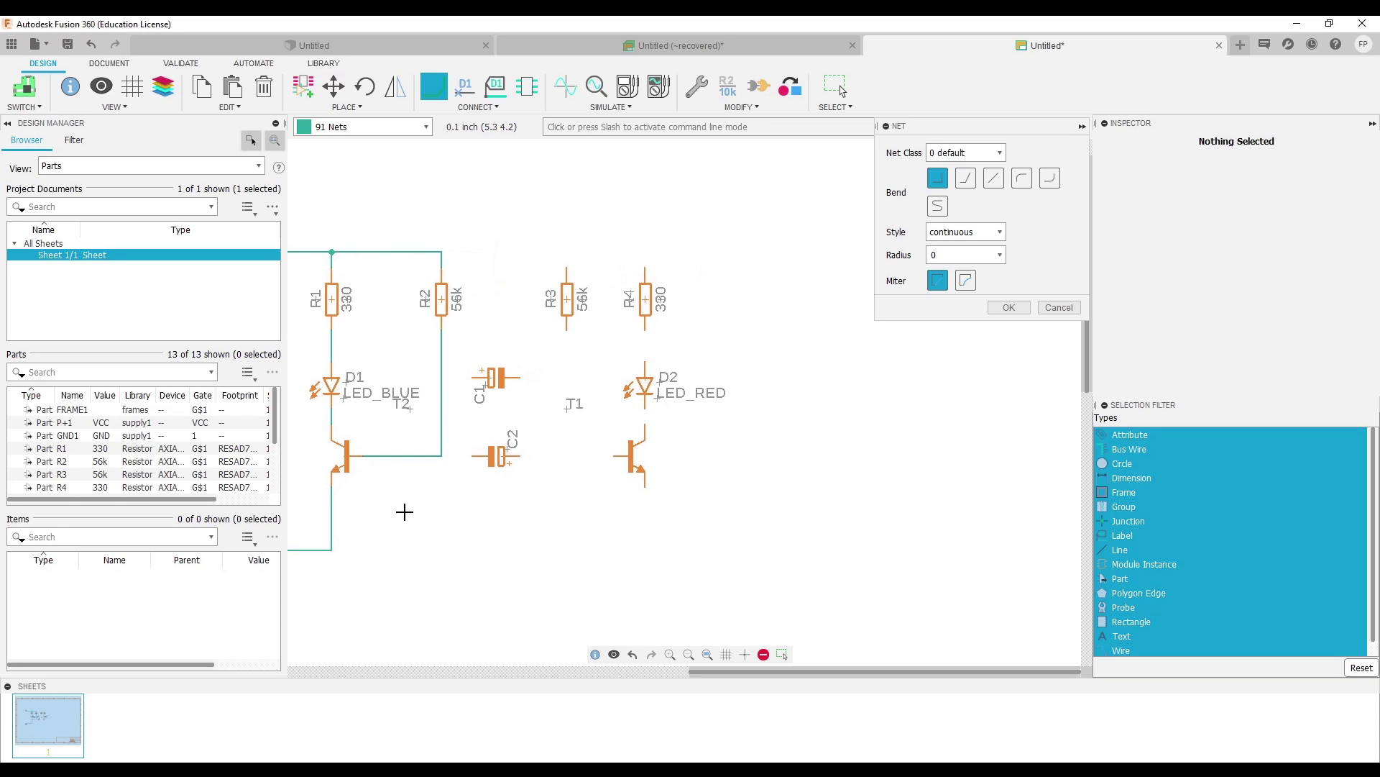
click(440, 251)
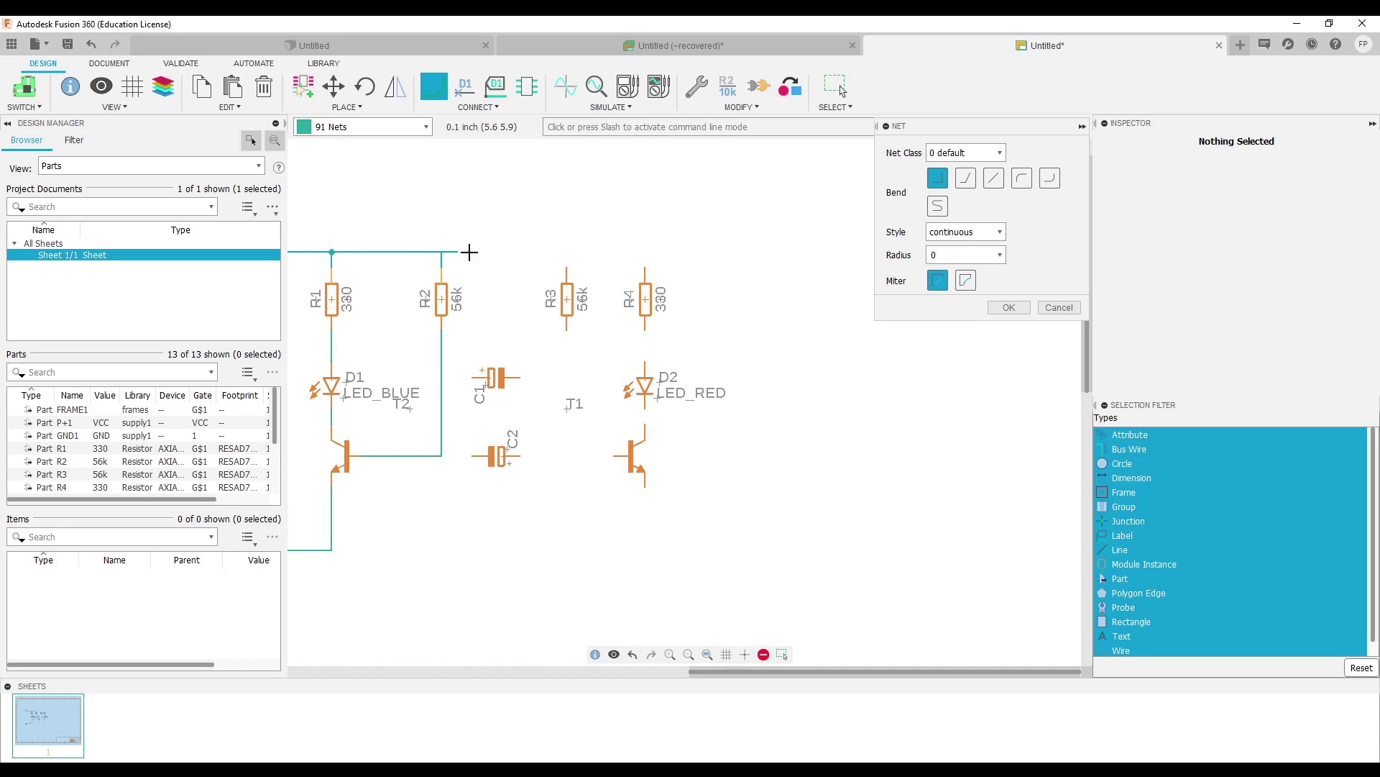
click(567, 251)
click(567, 251)
middle_drag(661, 345, 642, 316)
click(628, 301)
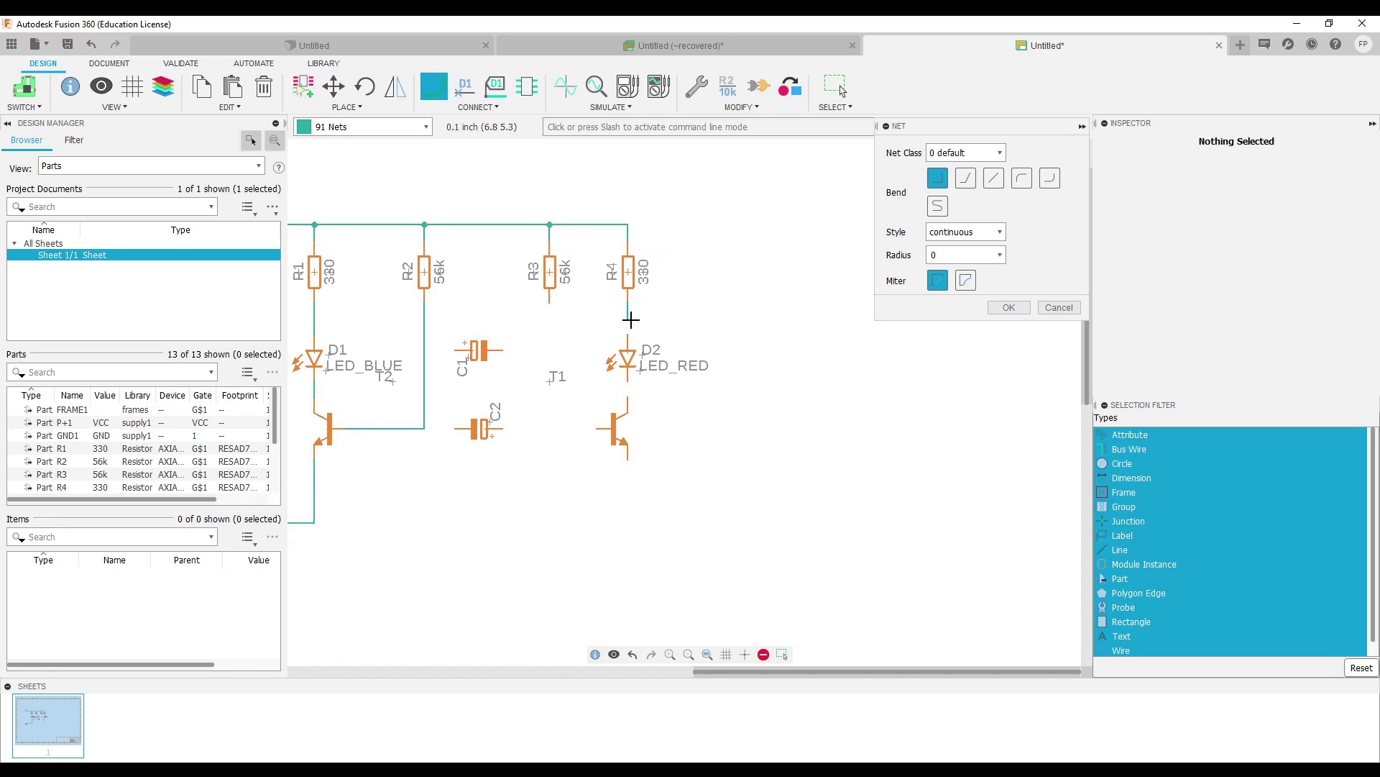
click(628, 348)
Step: Cross-couple C1 and C2 between the transistors, joining T1's base and the R2–T2 and R3 lines
middle_drag(554, 389, 603, 330)
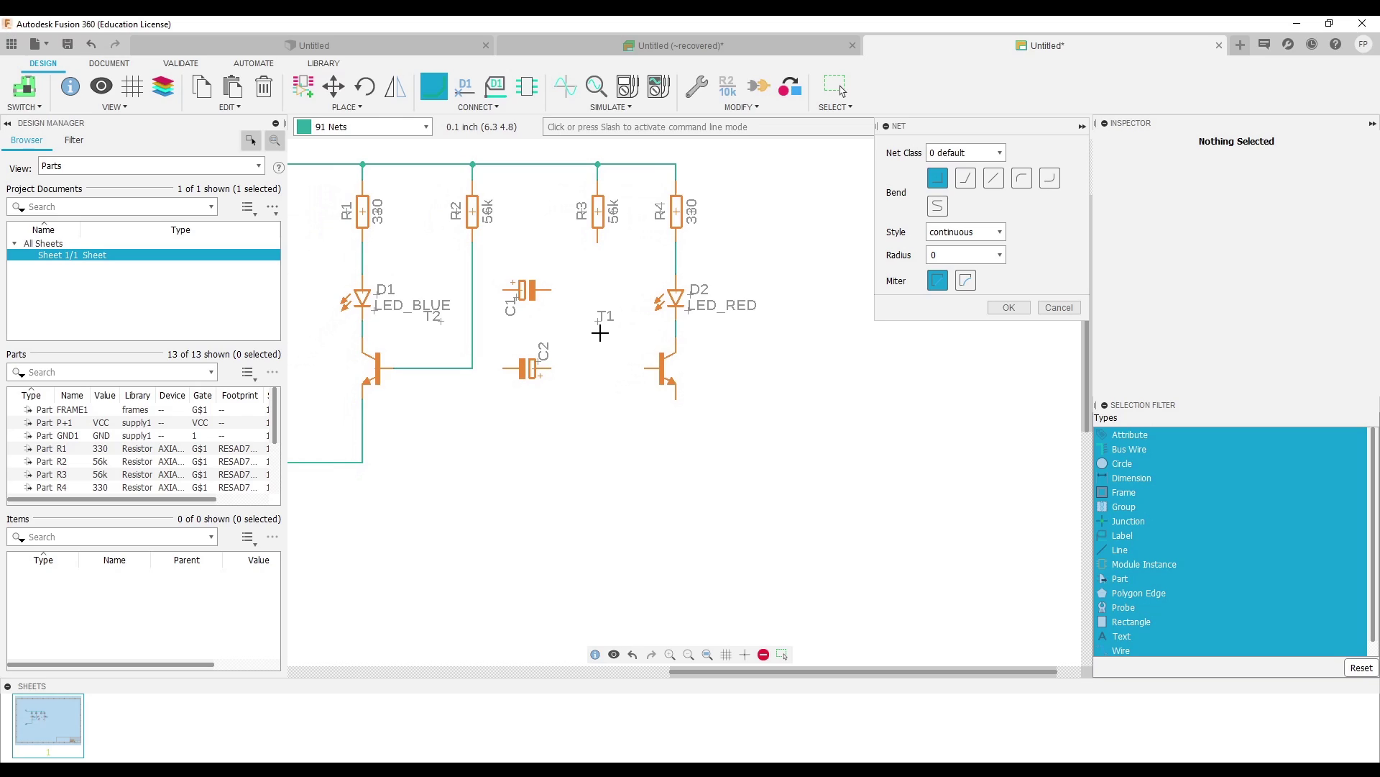
click(507, 291)
click(410, 289)
click(494, 370)
click(473, 370)
click(550, 368)
click(681, 325)
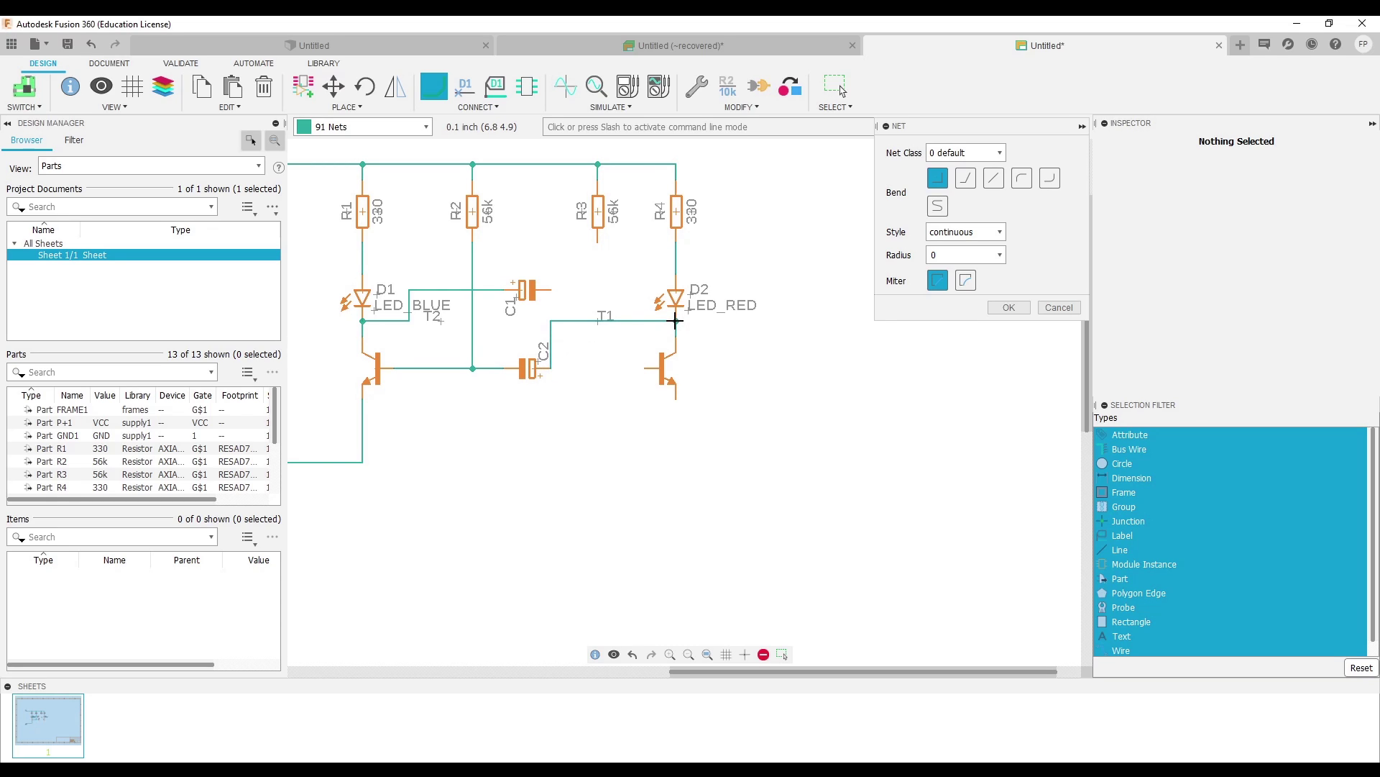
click(646, 368)
click(550, 290)
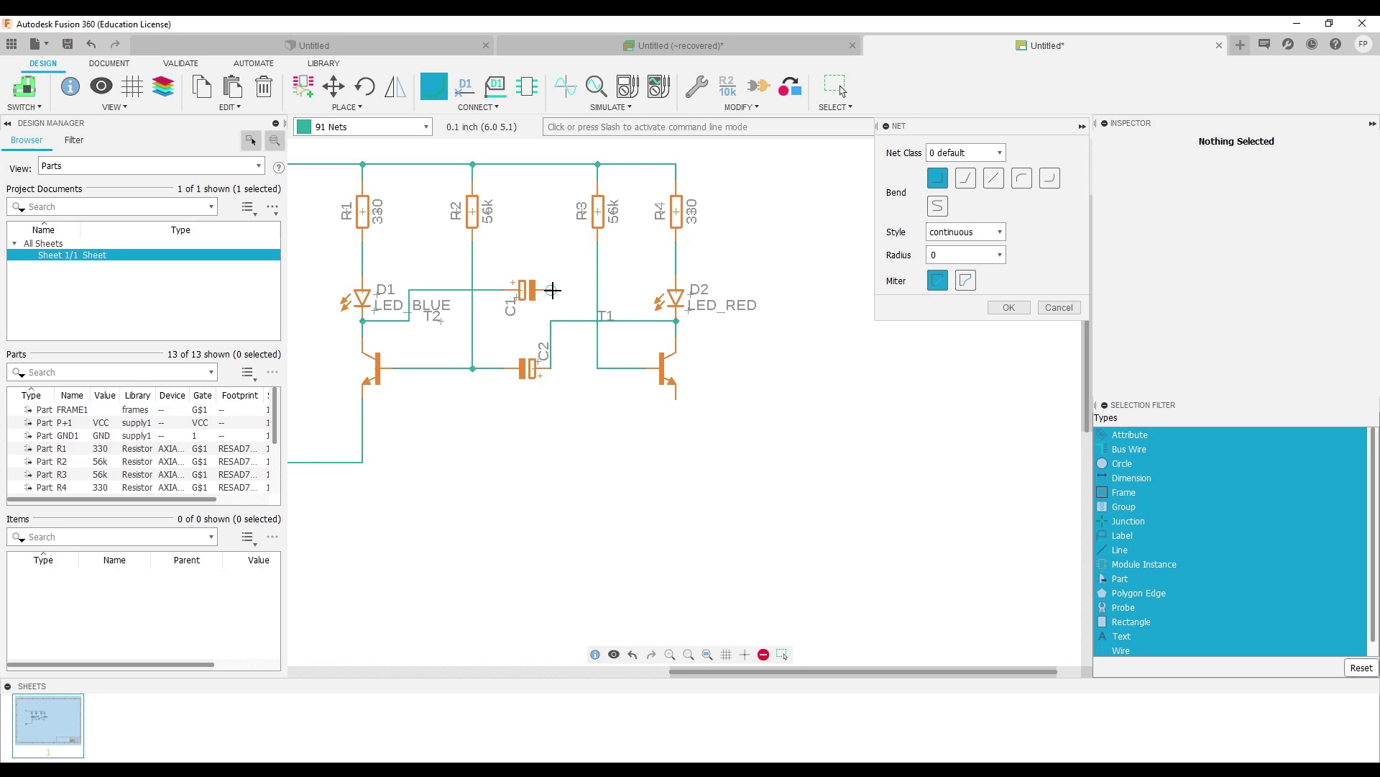
click(598, 290)
Step: Connect T1's emitter to the ground line, finishing the wiring
click(676, 398)
click(363, 462)
scroll(549, 492, up, 2)
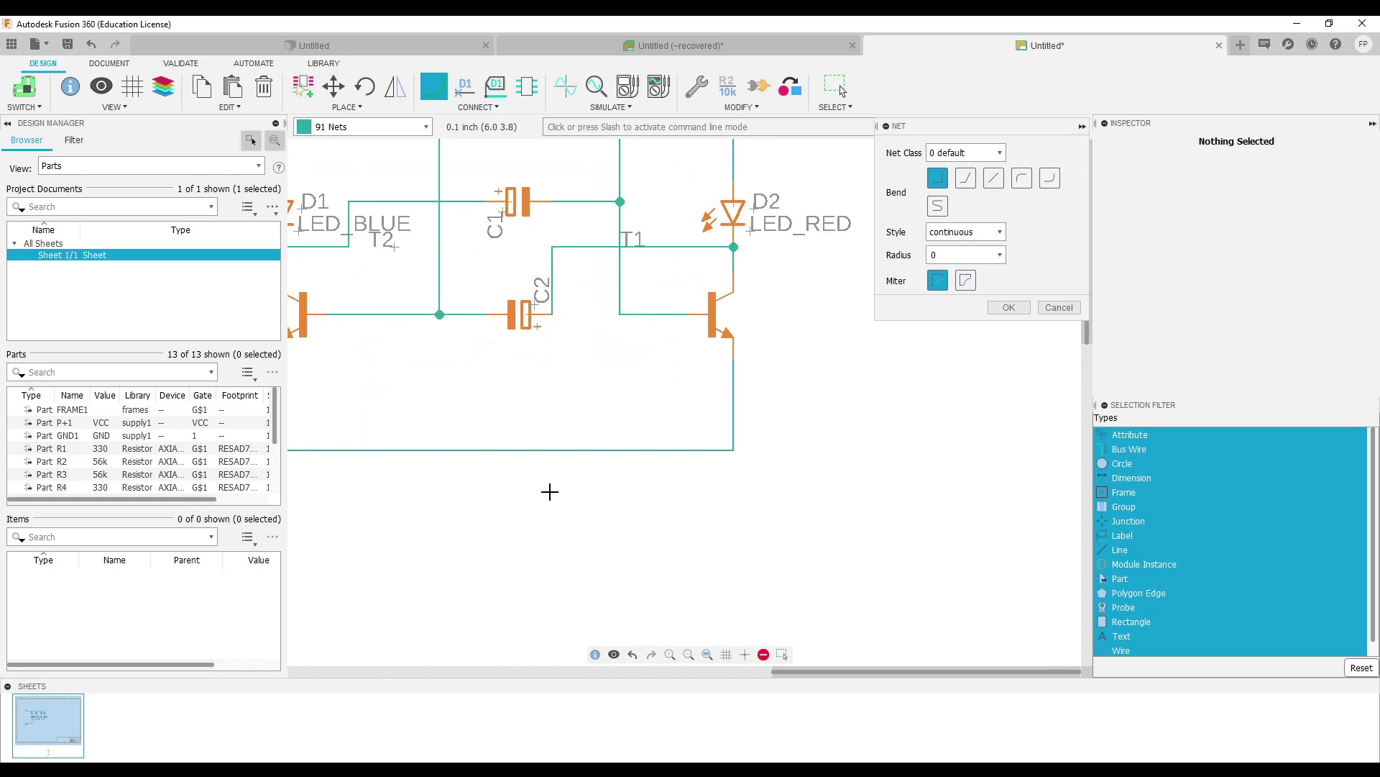
scroll(549, 492, down, 2)
middle_drag(640, 516, 834, 542)
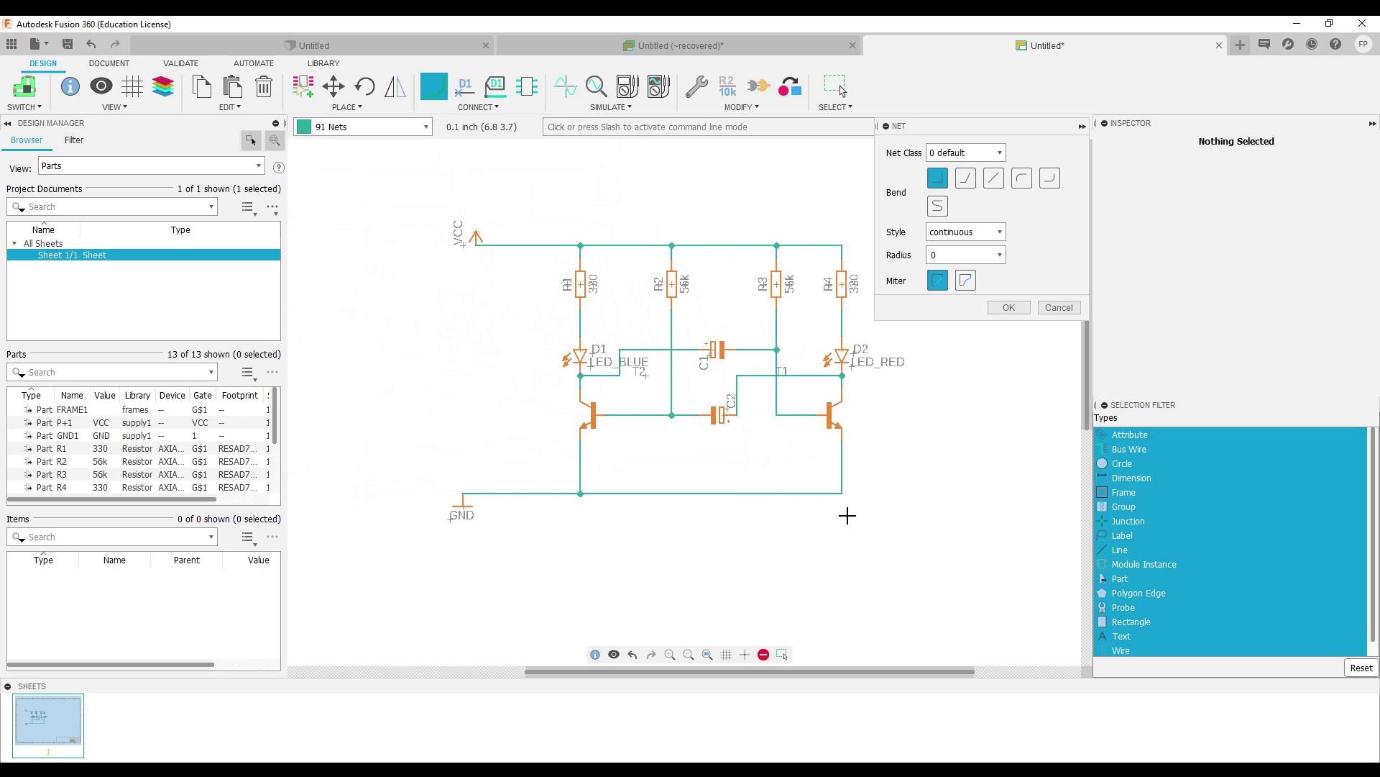
click(1059, 307)
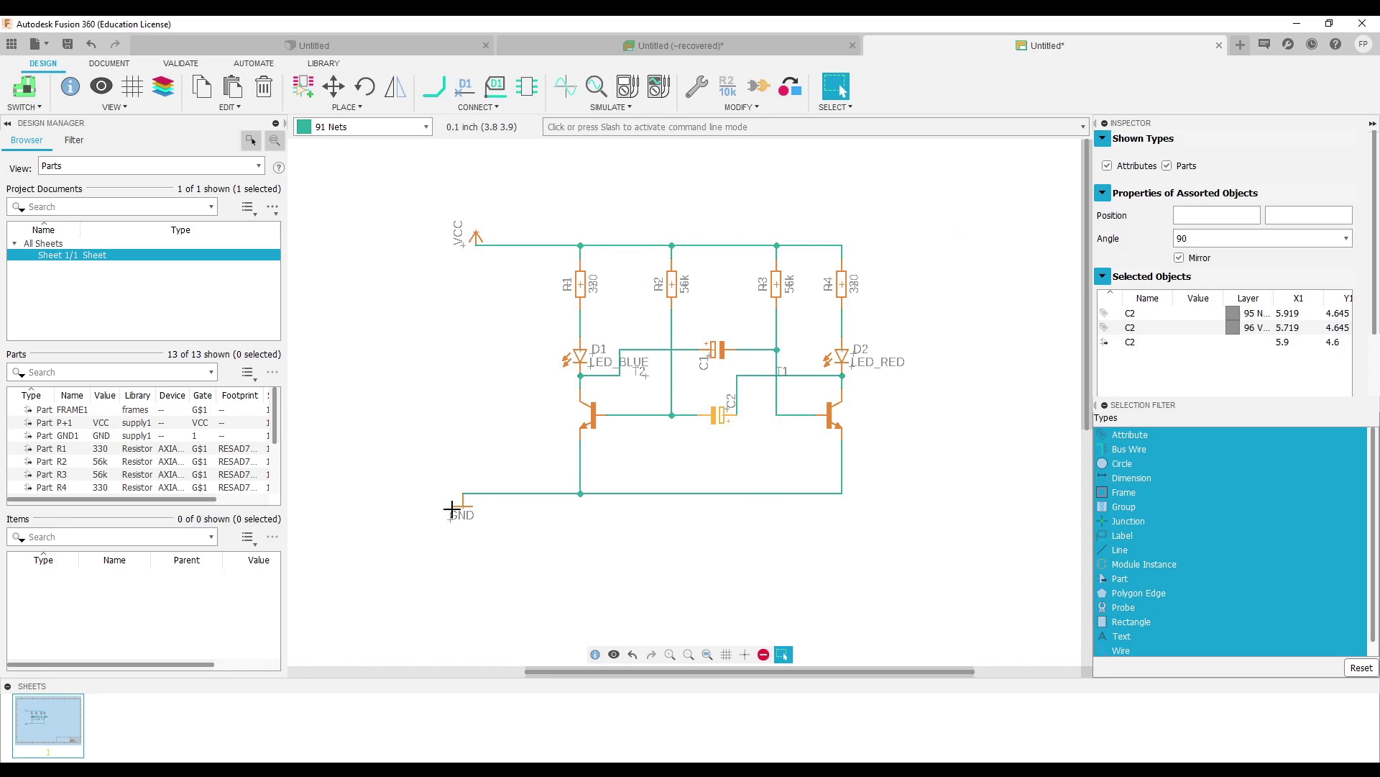
Step: Add a net label to the VCC supply net
click(475, 108)
click(471, 153)
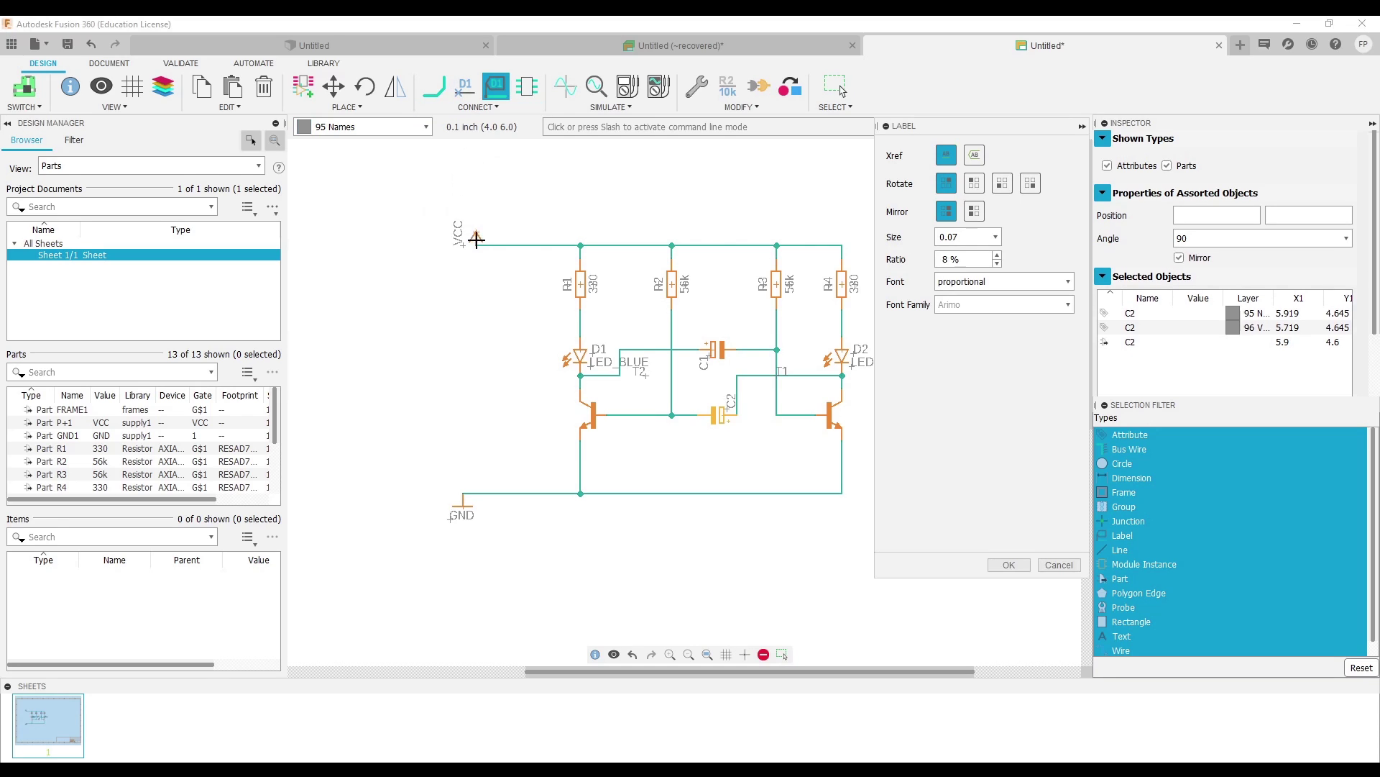
click(477, 239)
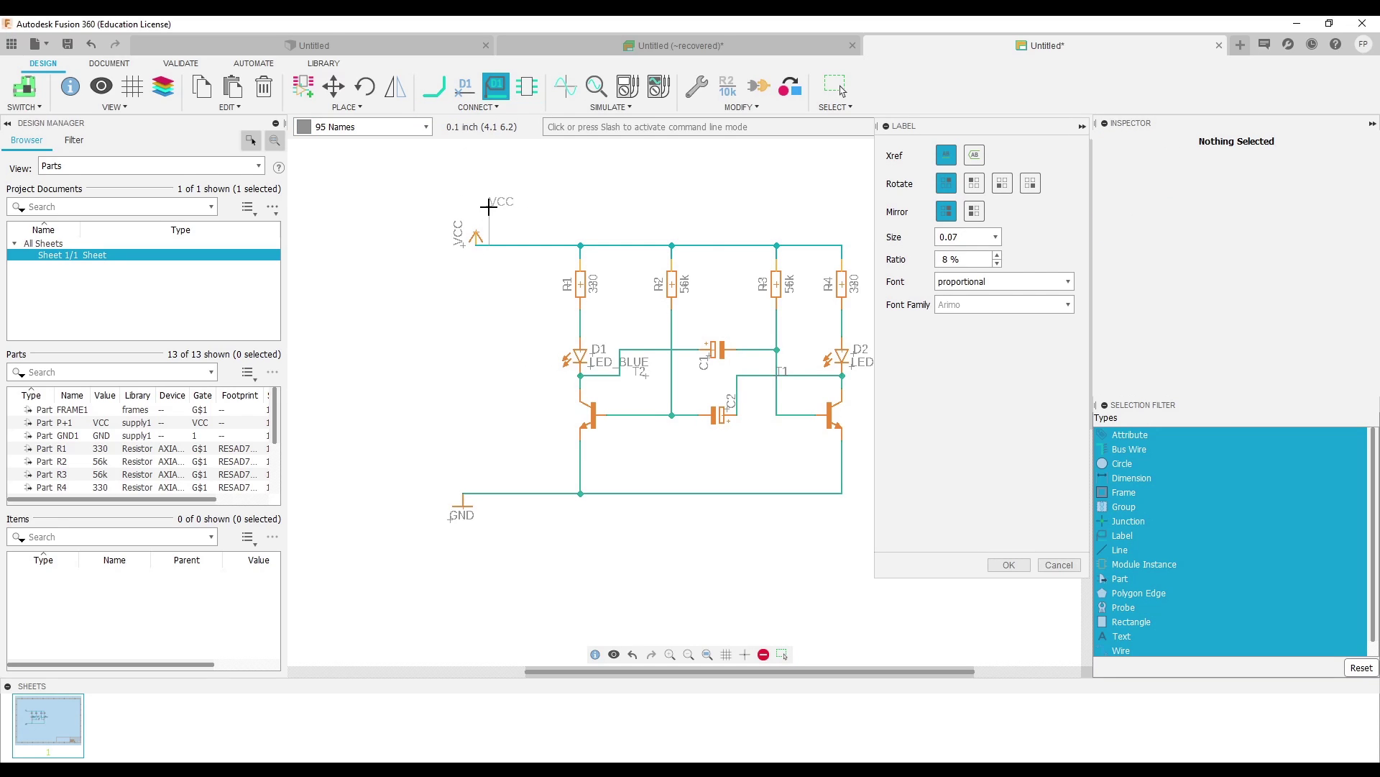
click(1059, 565)
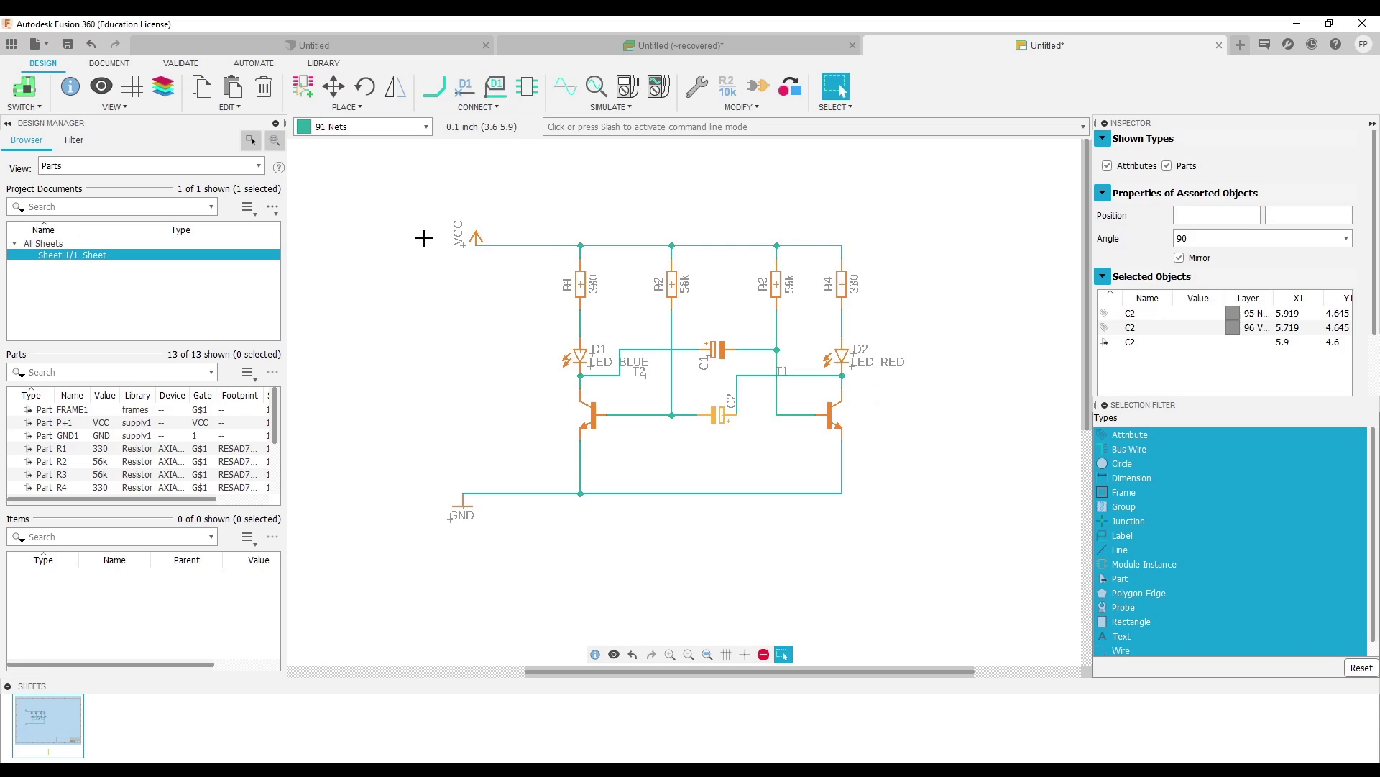
Step: Rename the VCC net to 9V and confirm
click(480, 109)
click(464, 140)
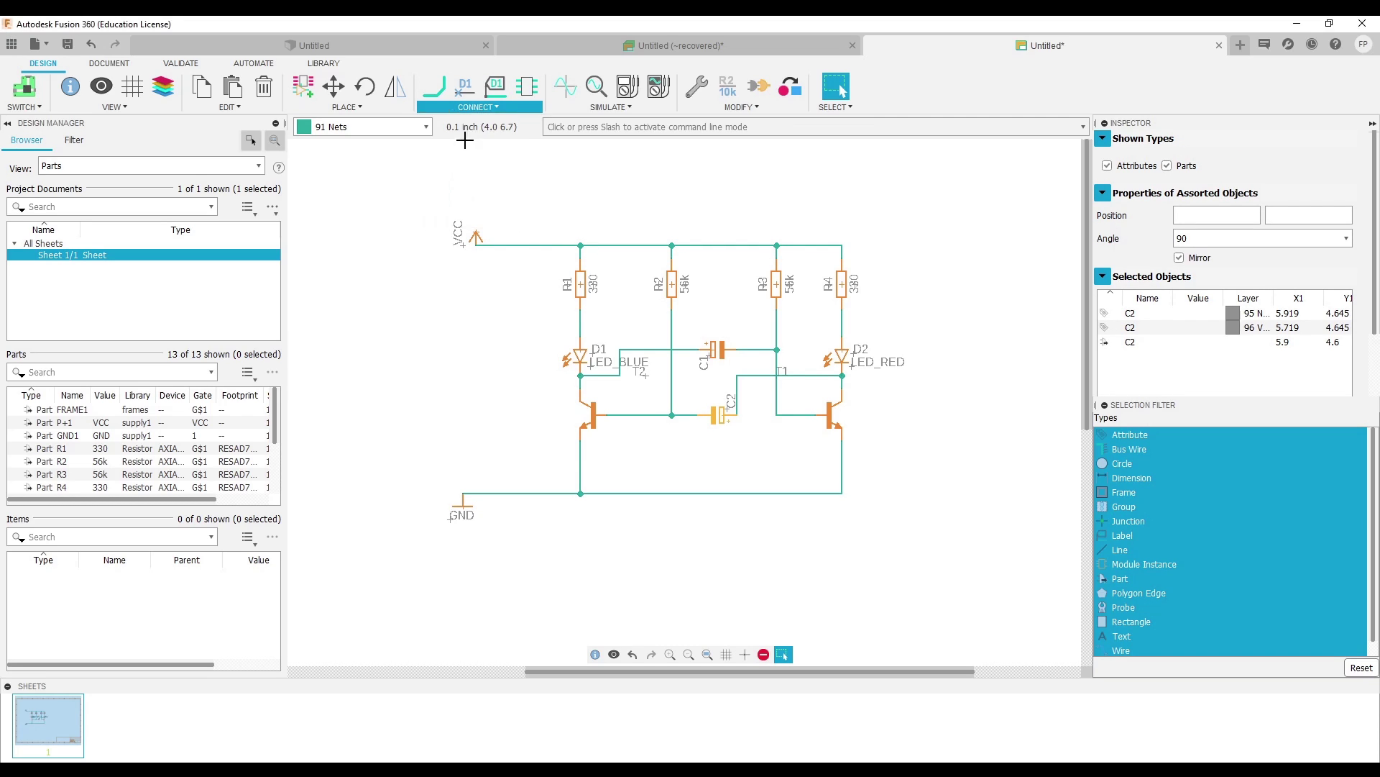
click(482, 241)
click(891, 235)
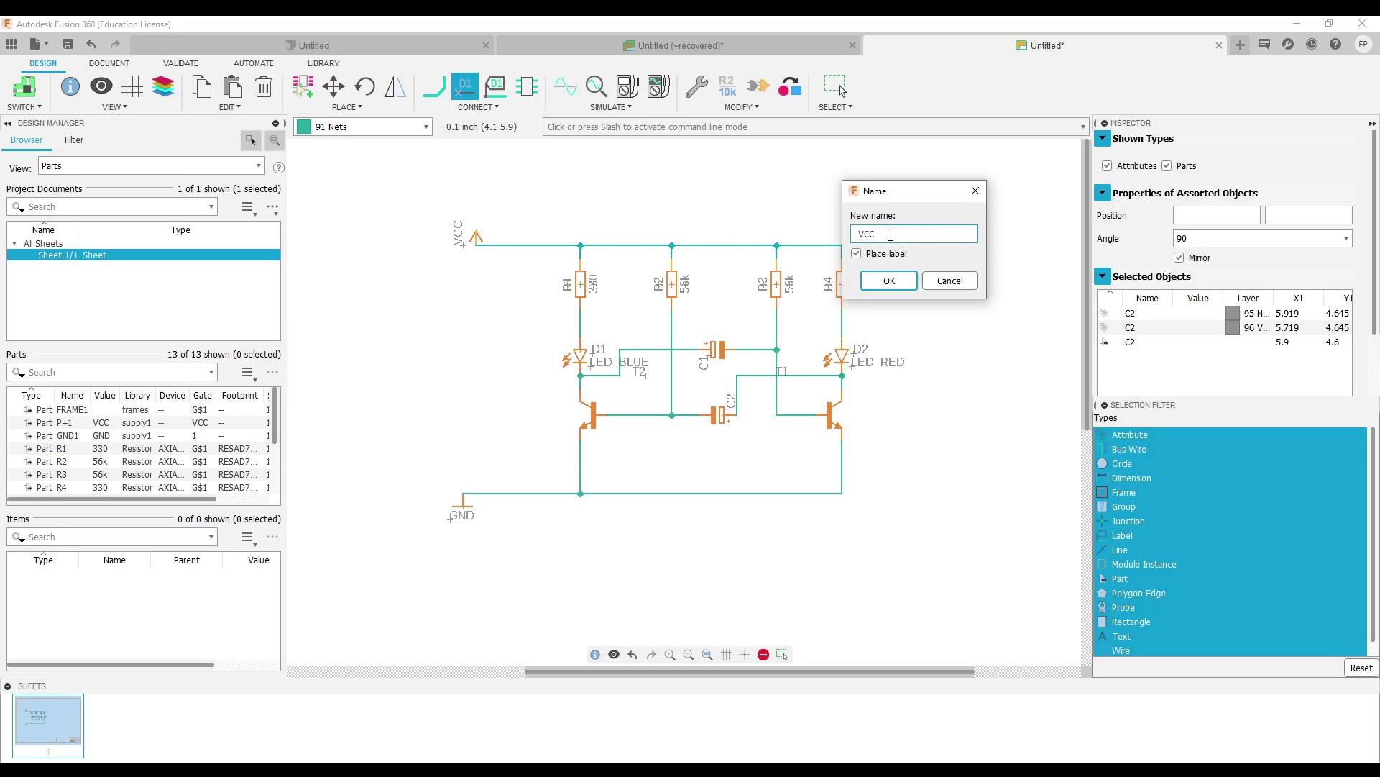
key(BackSpace)
key(BackSpace)
key(BackSpace)
text(V)
click(889, 280)
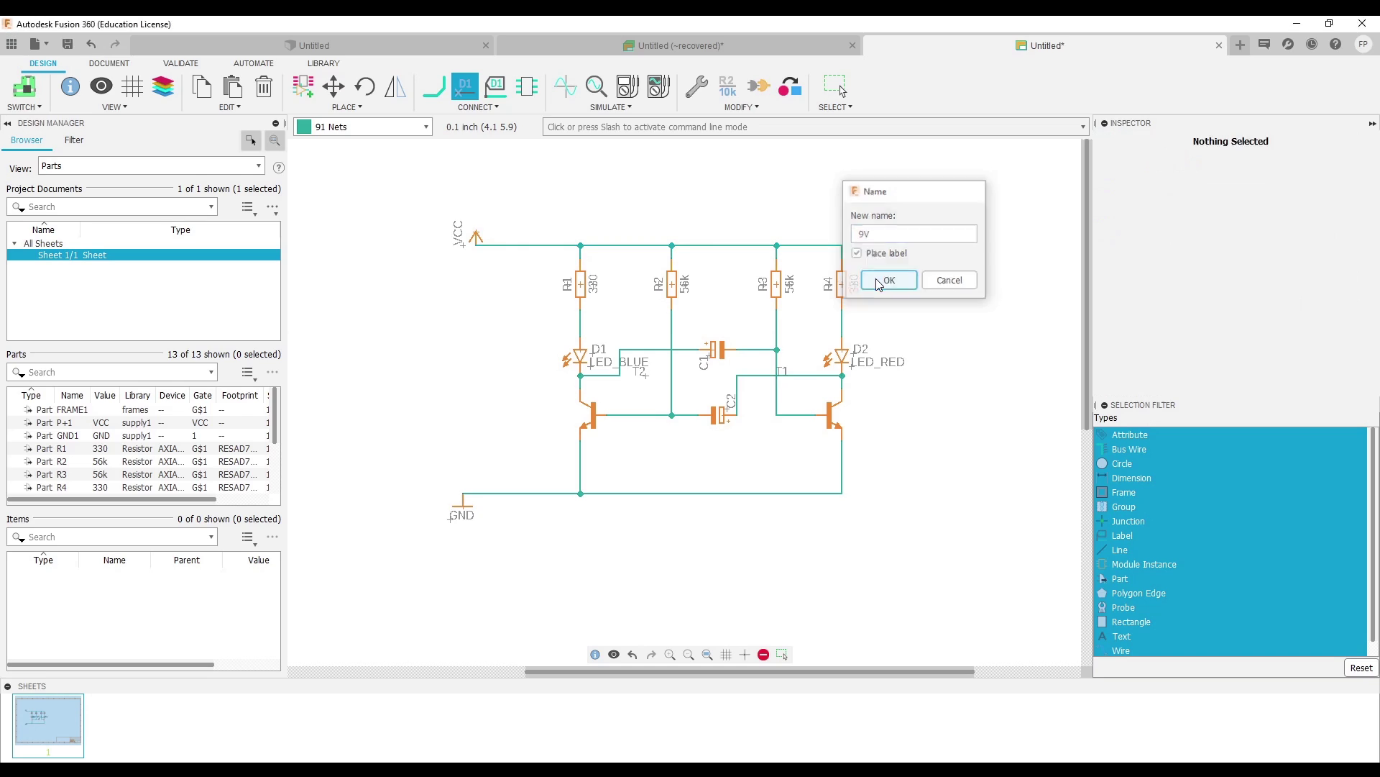
key(Escape)
scroll(476, 239, up, 2)
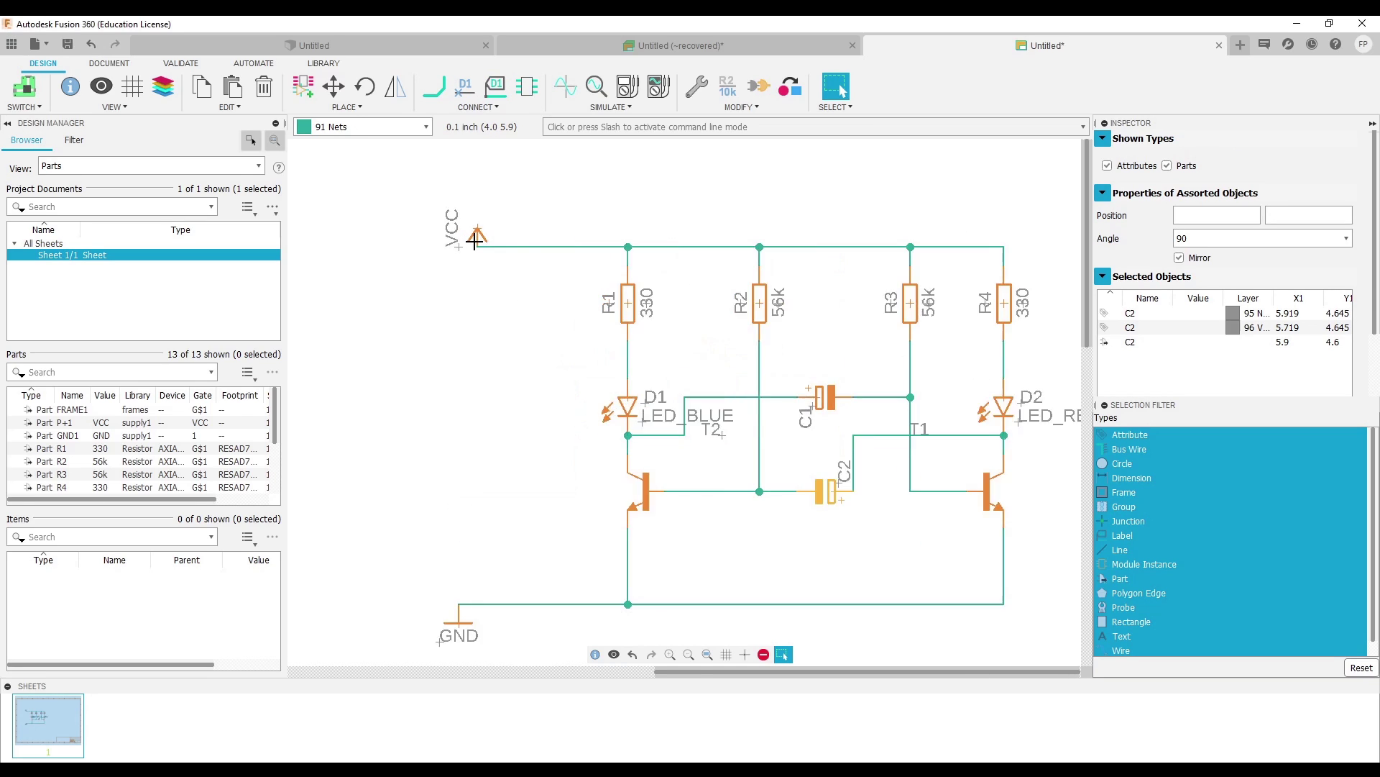
scroll(474, 241, up, 2)
scroll(475, 241, down, 1)
scroll(476, 238, down, 1)
Step: Place 9V net labels on the supply net, one above it and one on the wire
scroll(476, 234, down, 1)
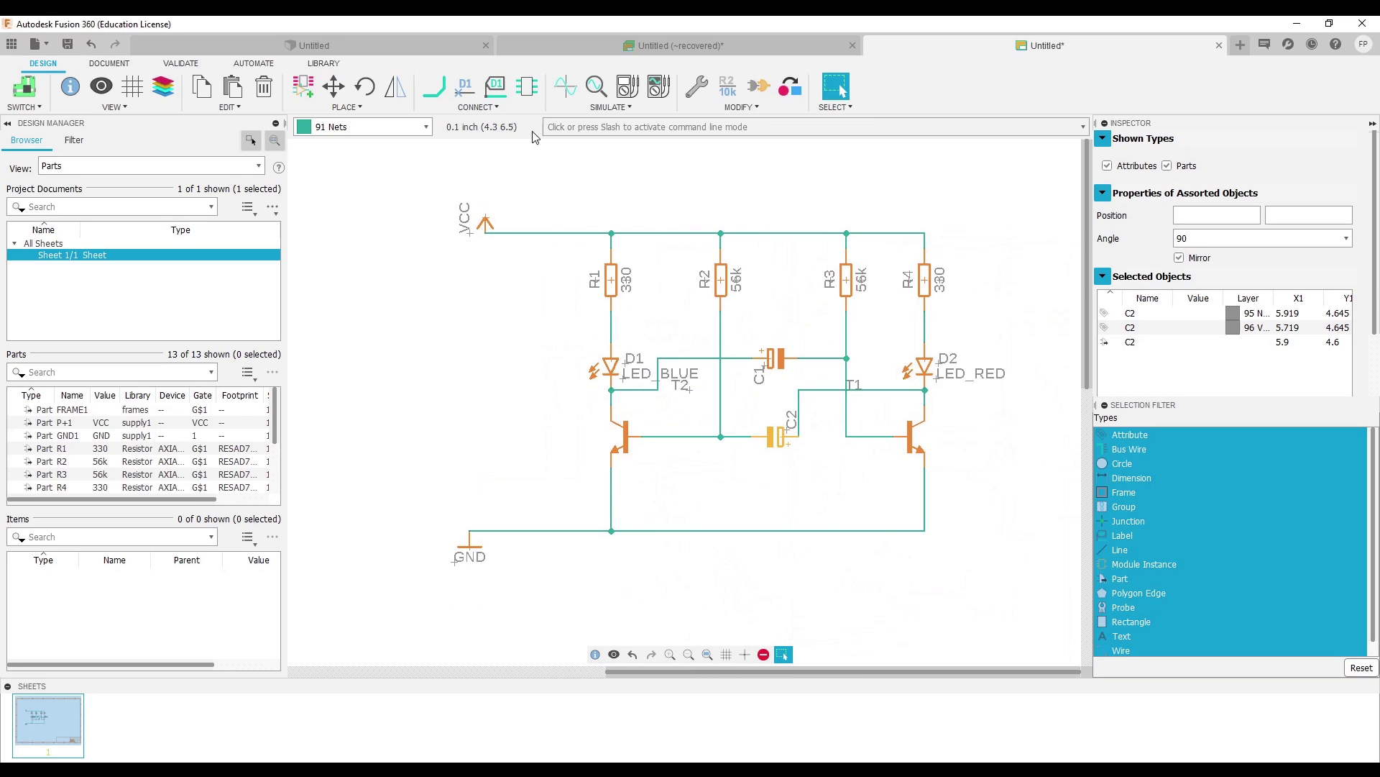
click(512, 109)
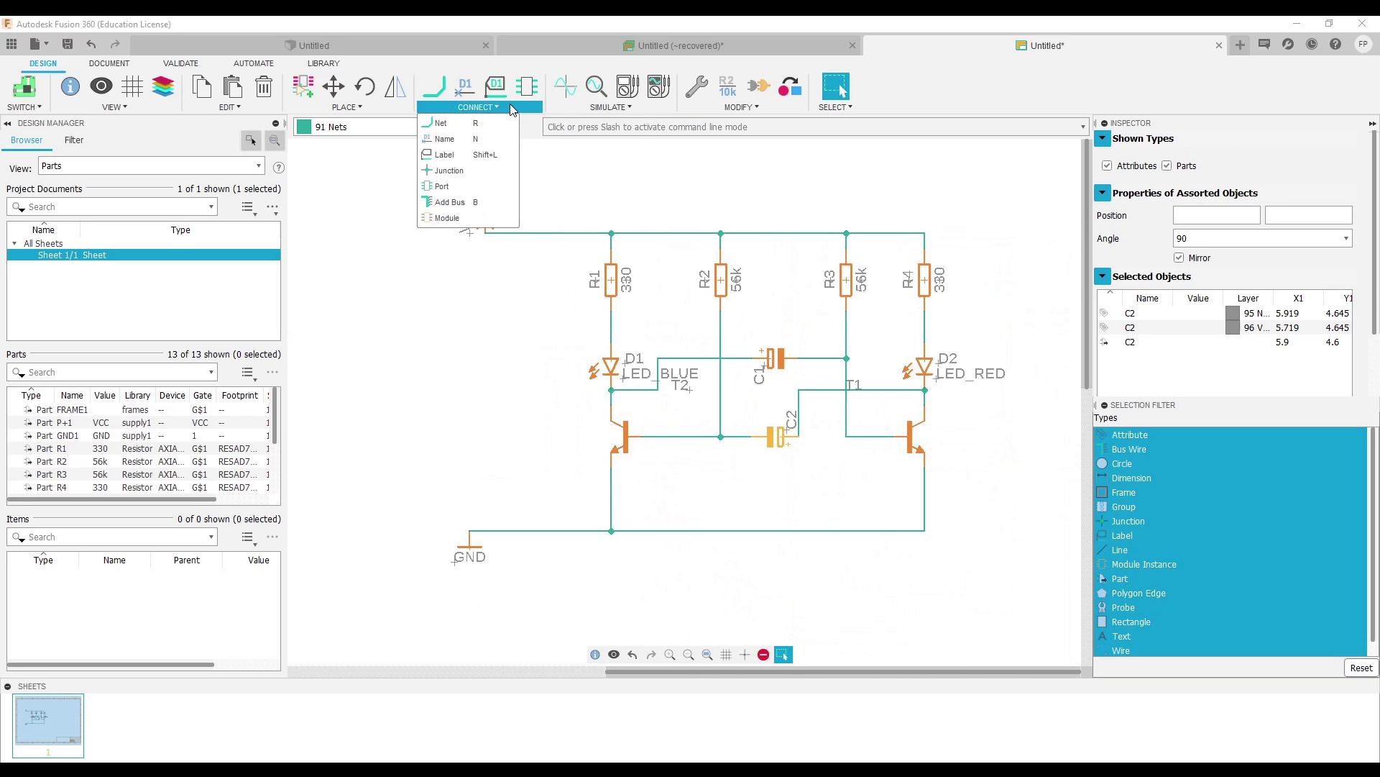
click(468, 158)
click(494, 233)
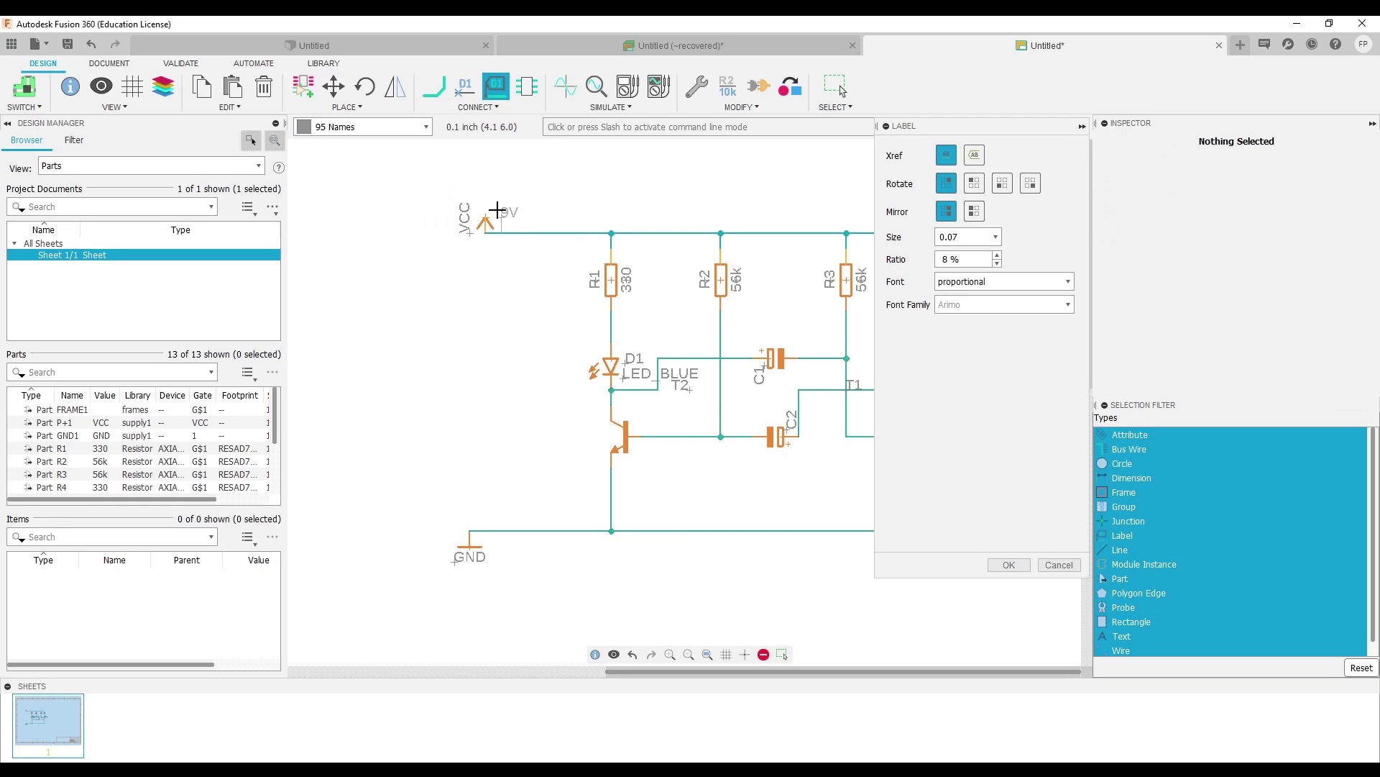
click(497, 202)
scroll(505, 197, up, 2)
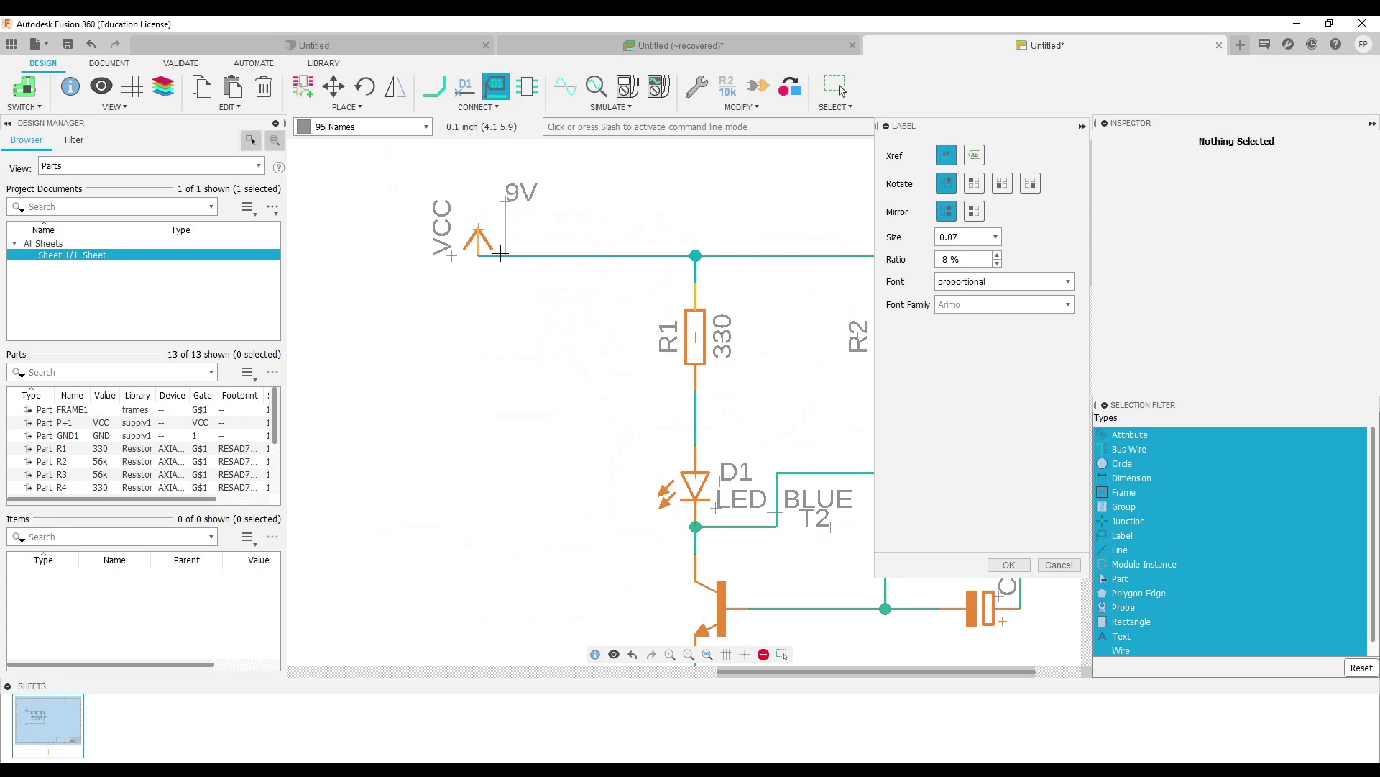
click(502, 253)
click(1007, 564)
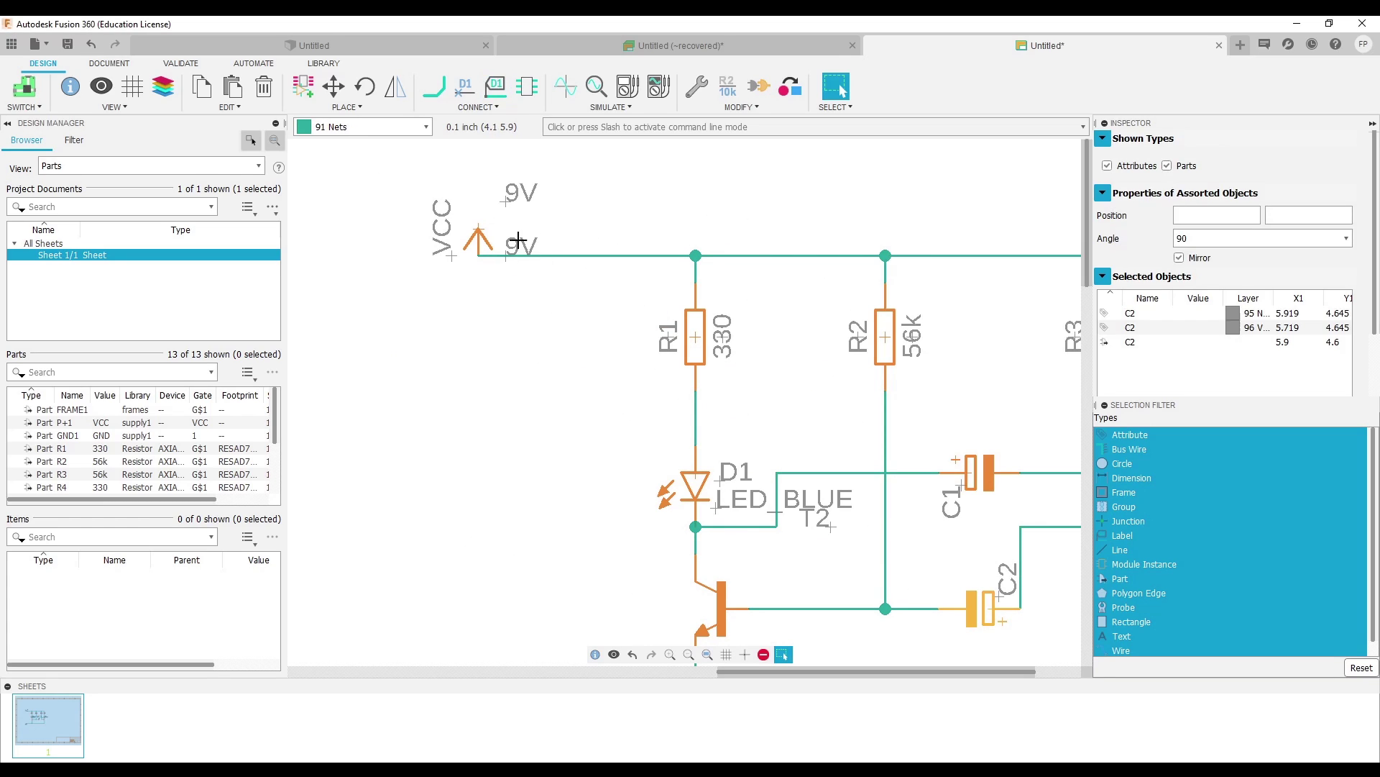
Step: Delete the extra upper 9V label, leaving the one beside the VCC symbol
drag(492, 175, 572, 223)
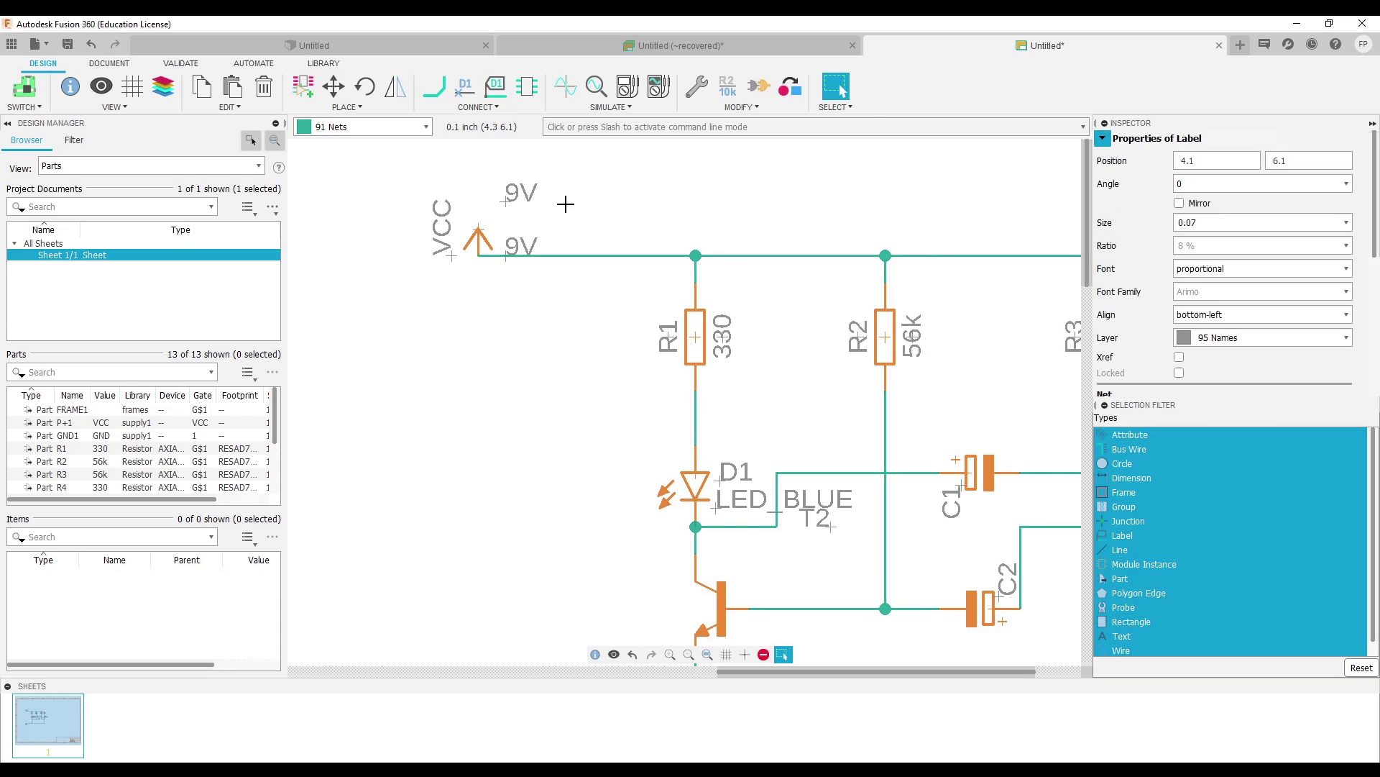
key(Delete)
scroll(566, 205, up, 2)
scroll(566, 204, down, 1)
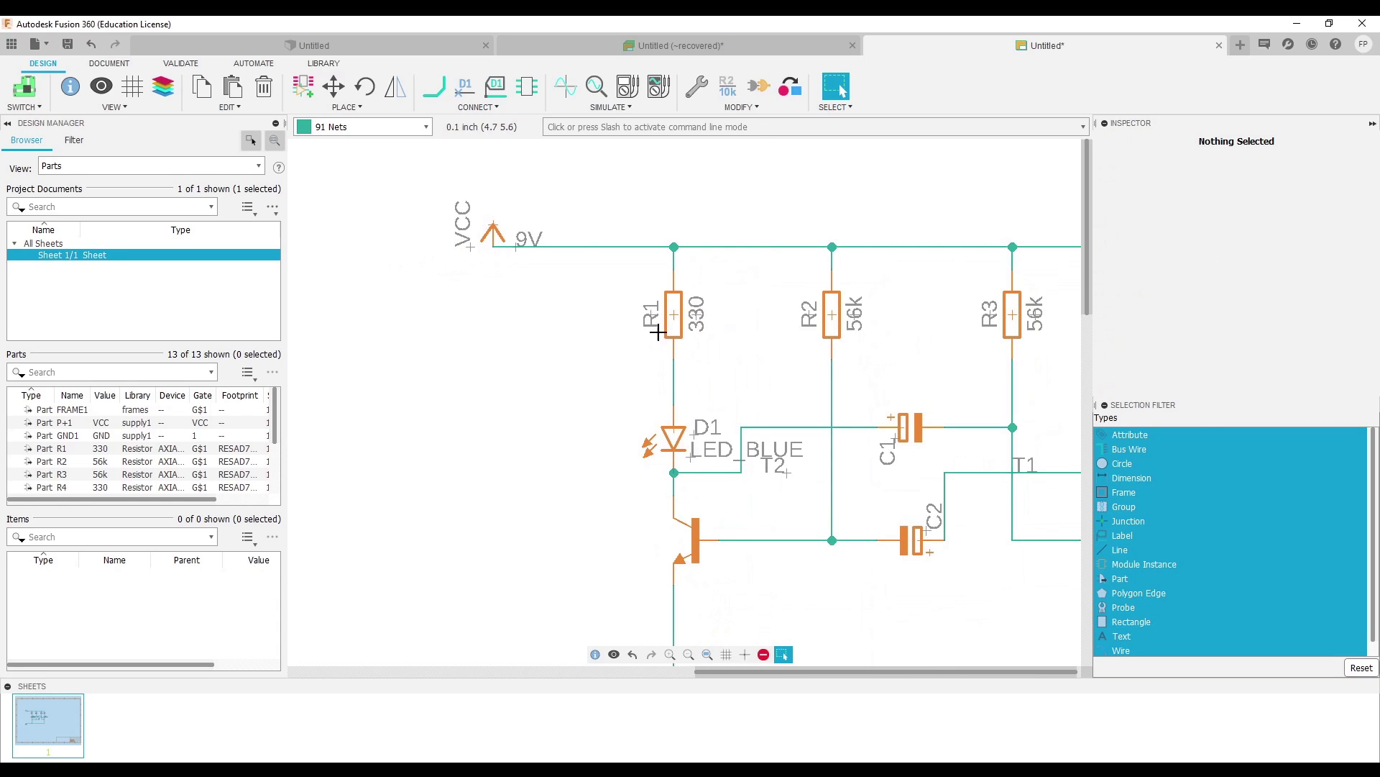
scroll(566, 209, down, 1)
middle_drag(586, 306, 518, 302)
scroll(548, 325, down, 1)
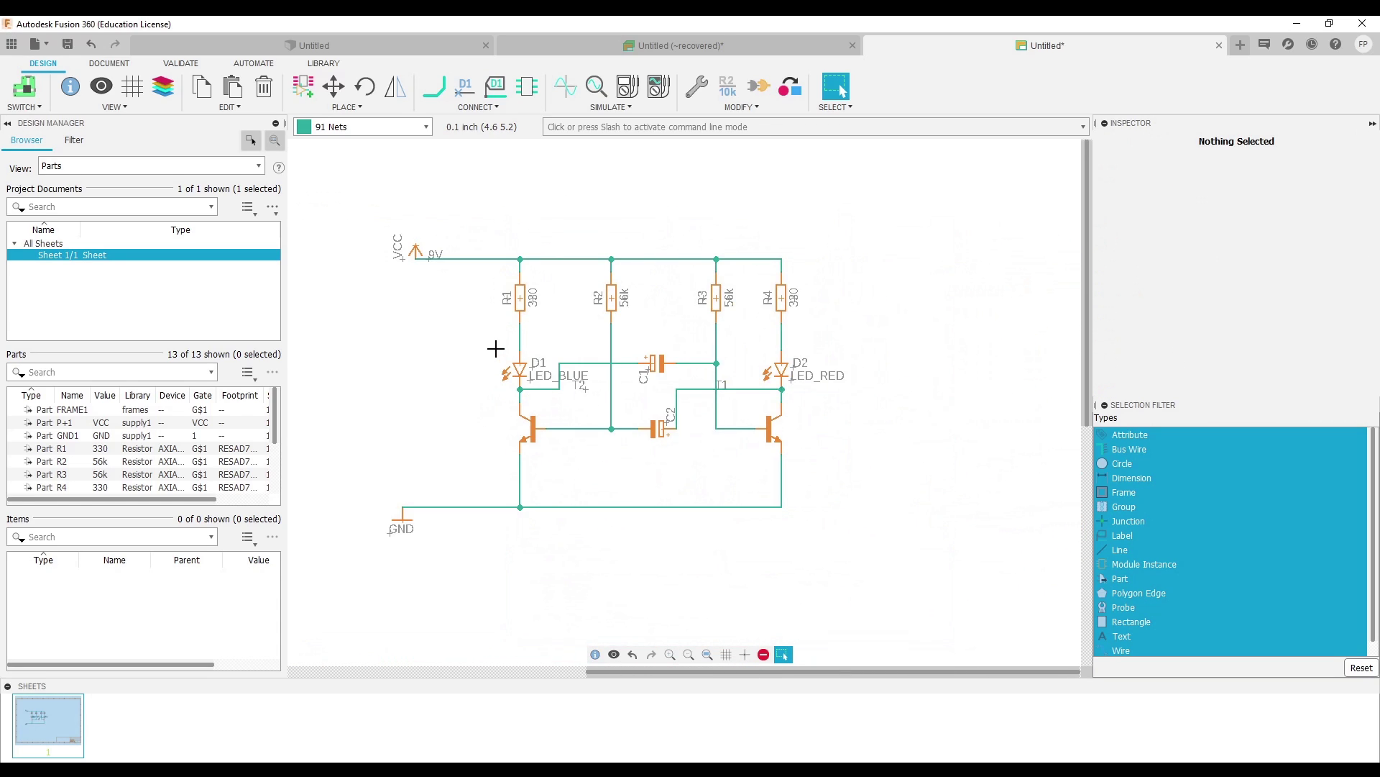
middle_drag(495, 348, 540, 358)
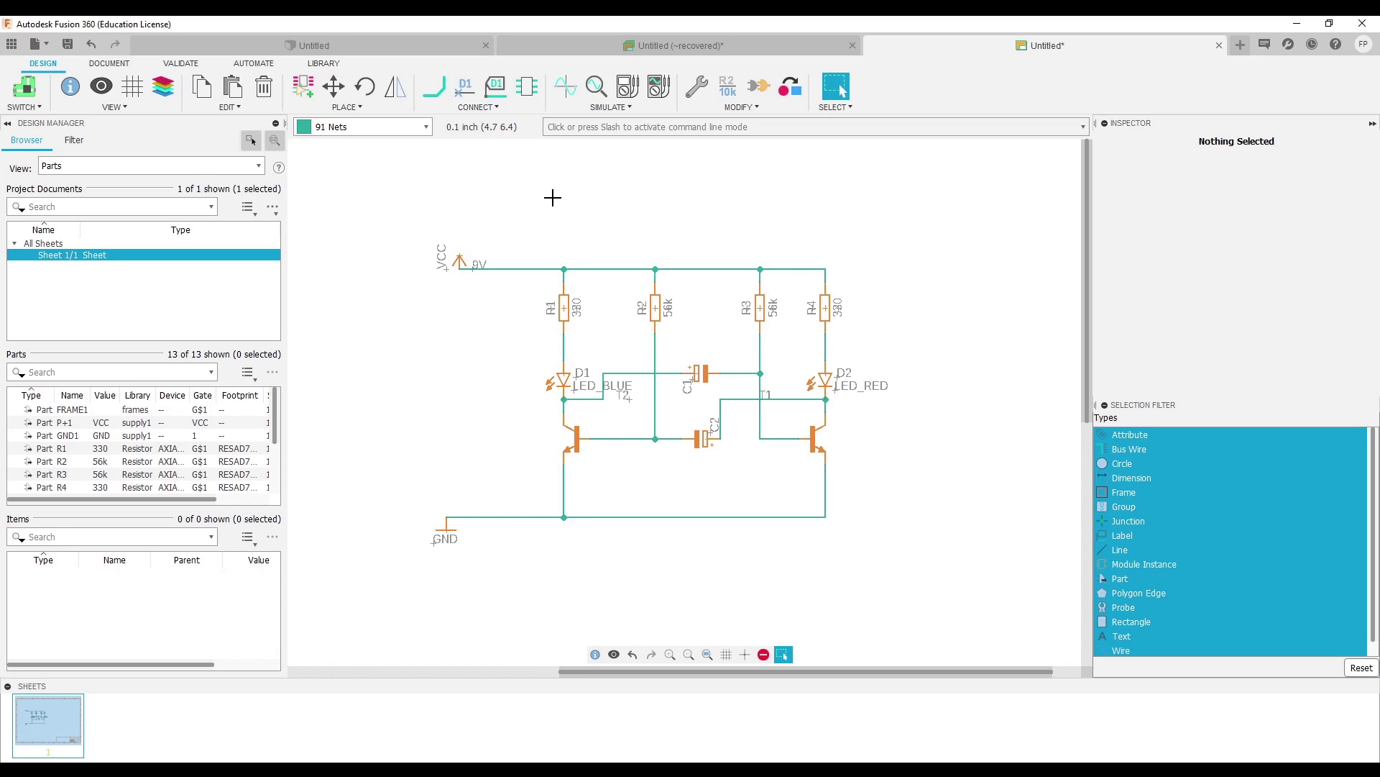
Step: Use the Value tool to enter 10uF on capacitor C1, then on C2
click(728, 86)
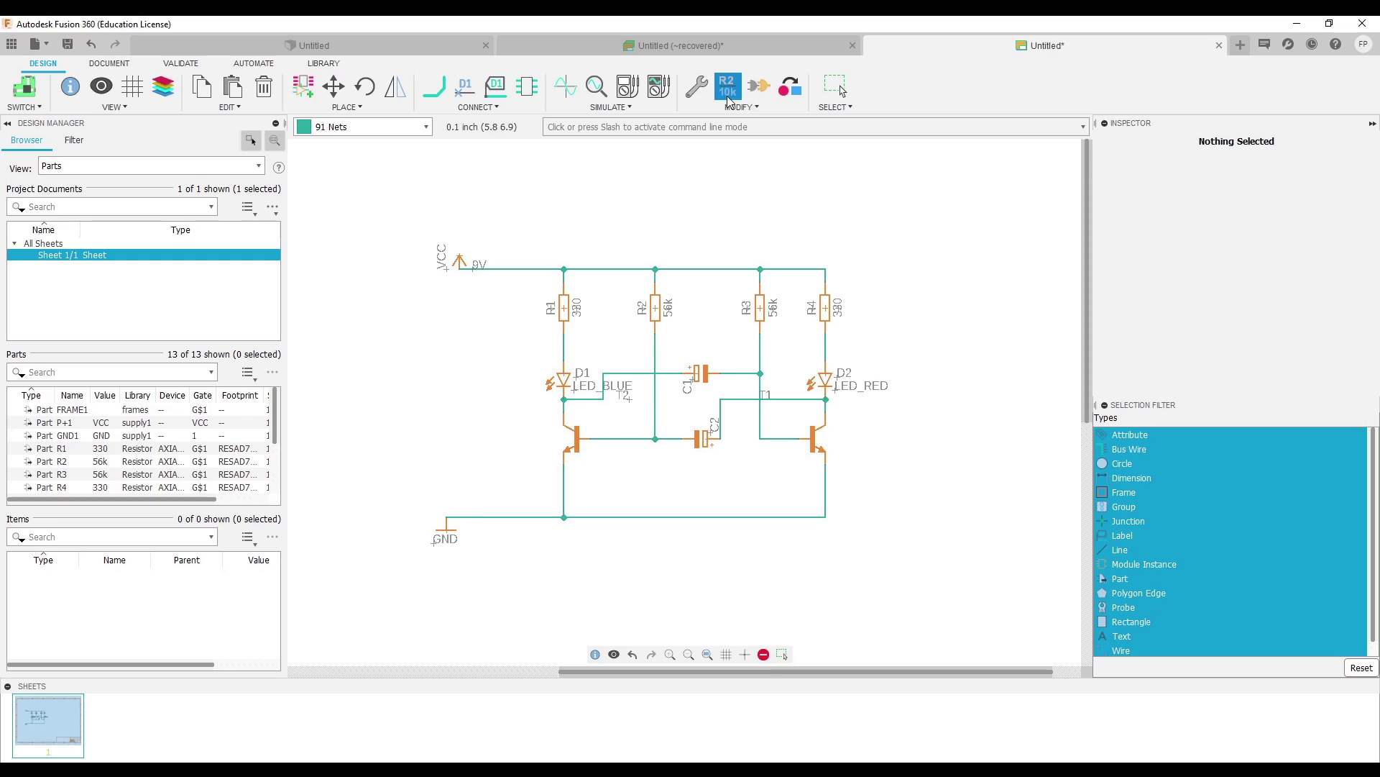
click(705, 372)
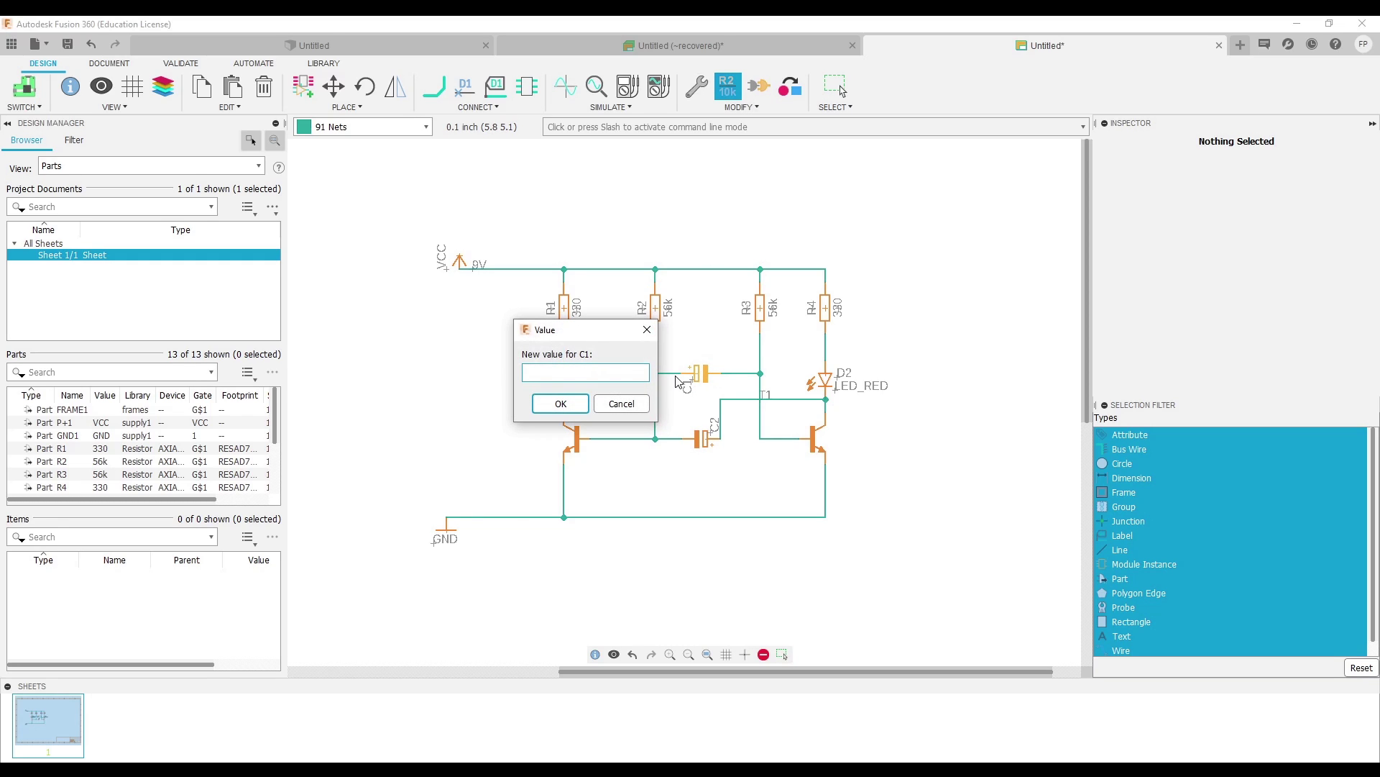
text(10)
text(U)
text(uF)
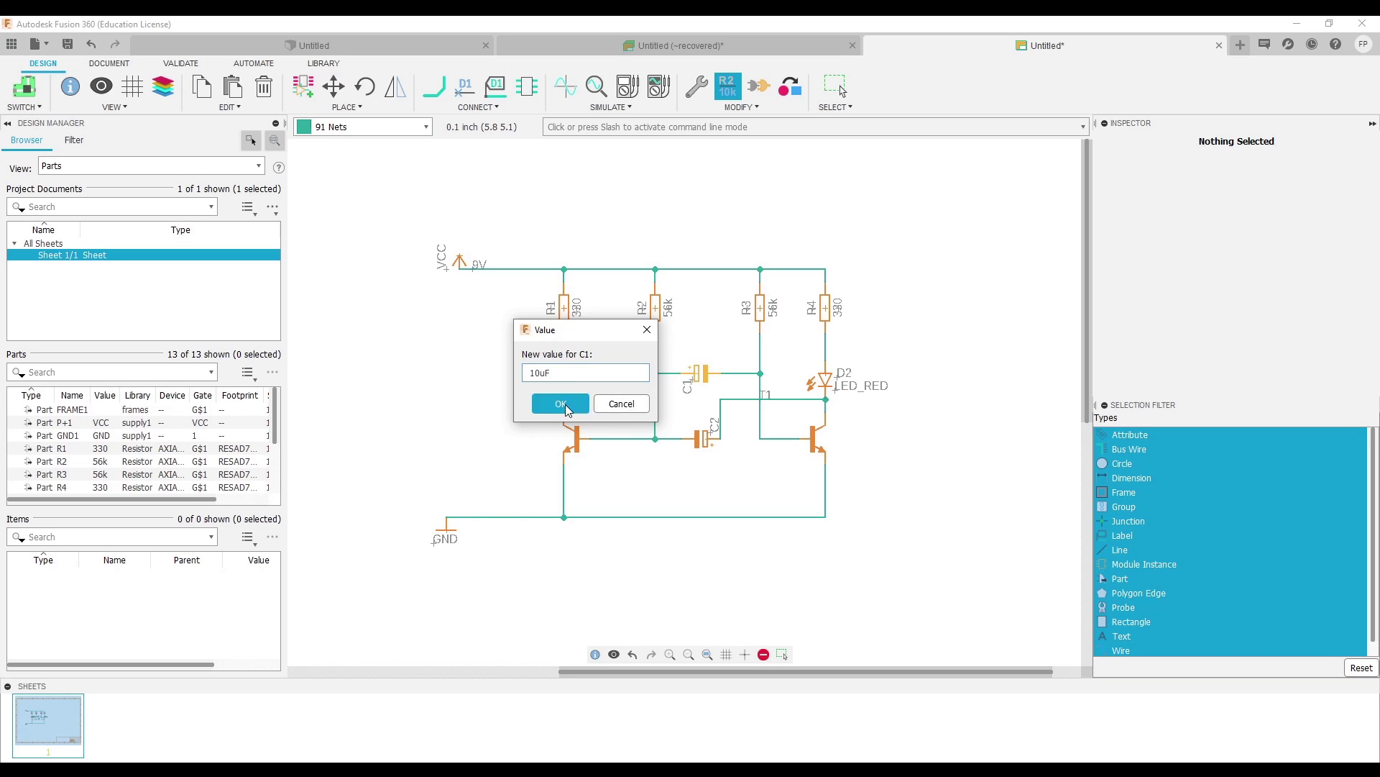
click(561, 404)
click(706, 446)
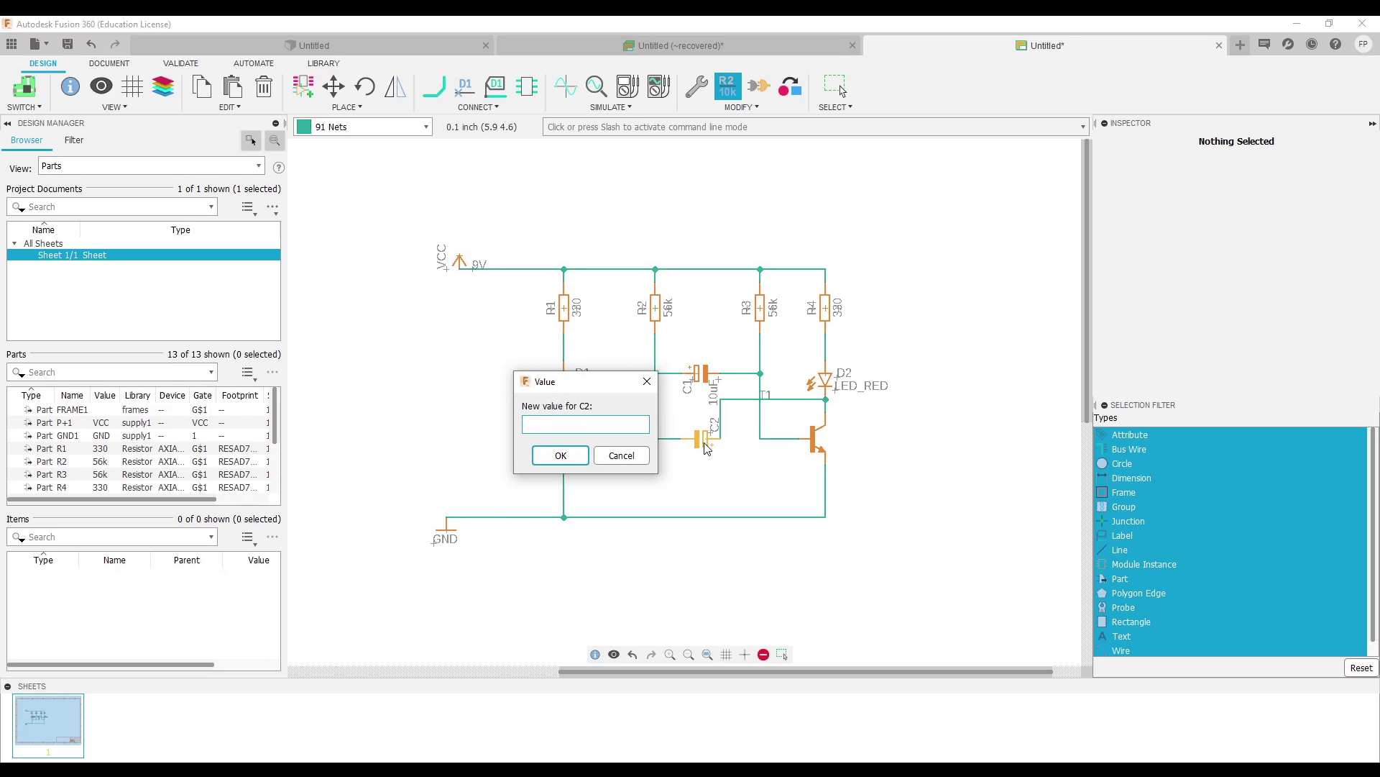
text(10uF)
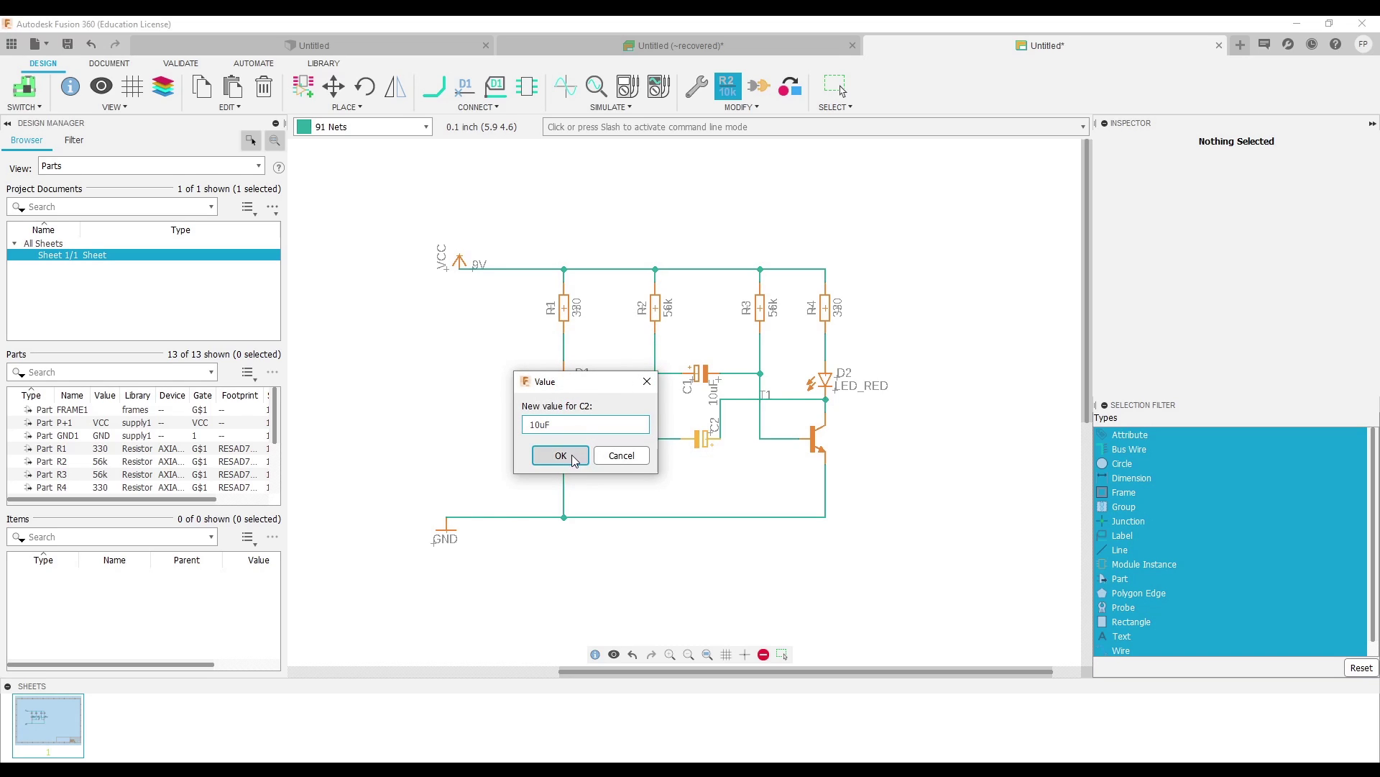
click(560, 456)
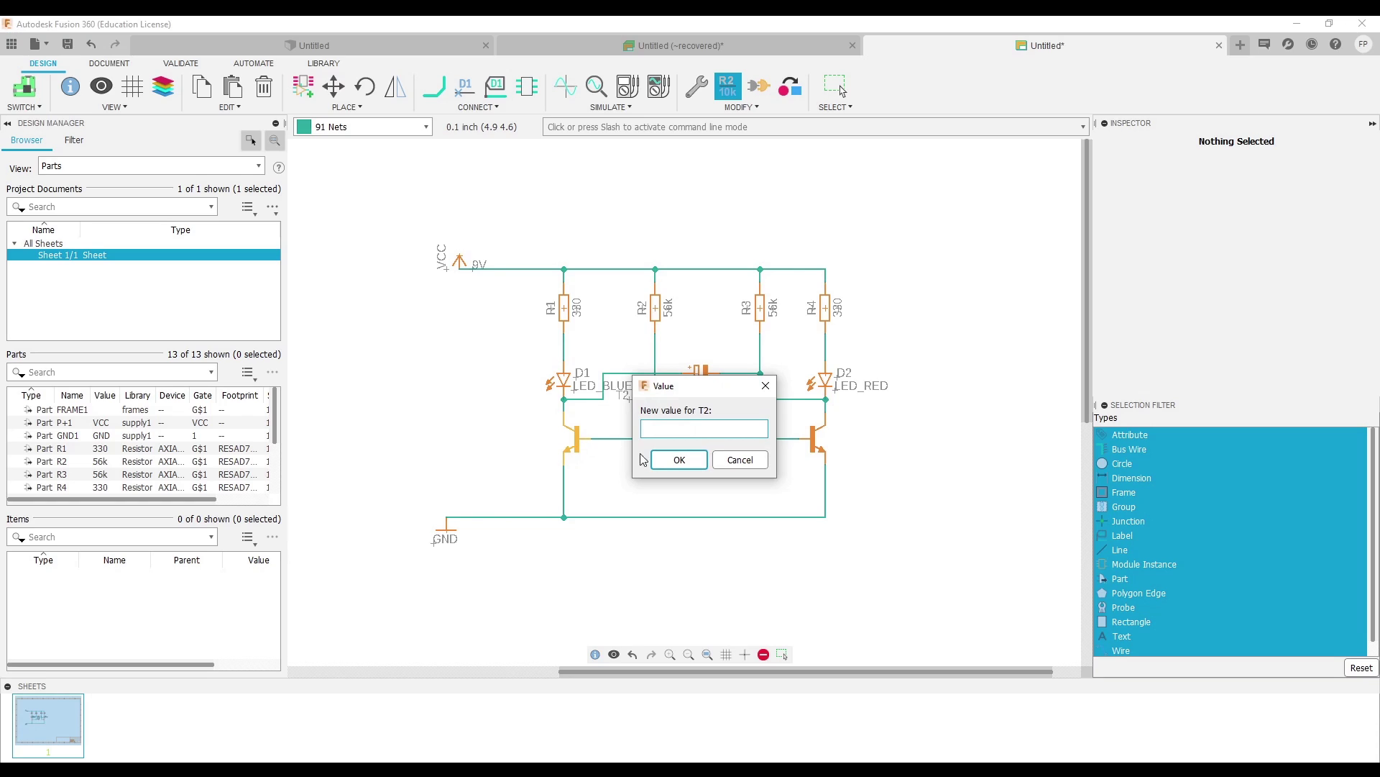
Step: Cancel the value prompt and set transistor T2's Inspector Value to BC547
click(654, 460)
key(Escape)
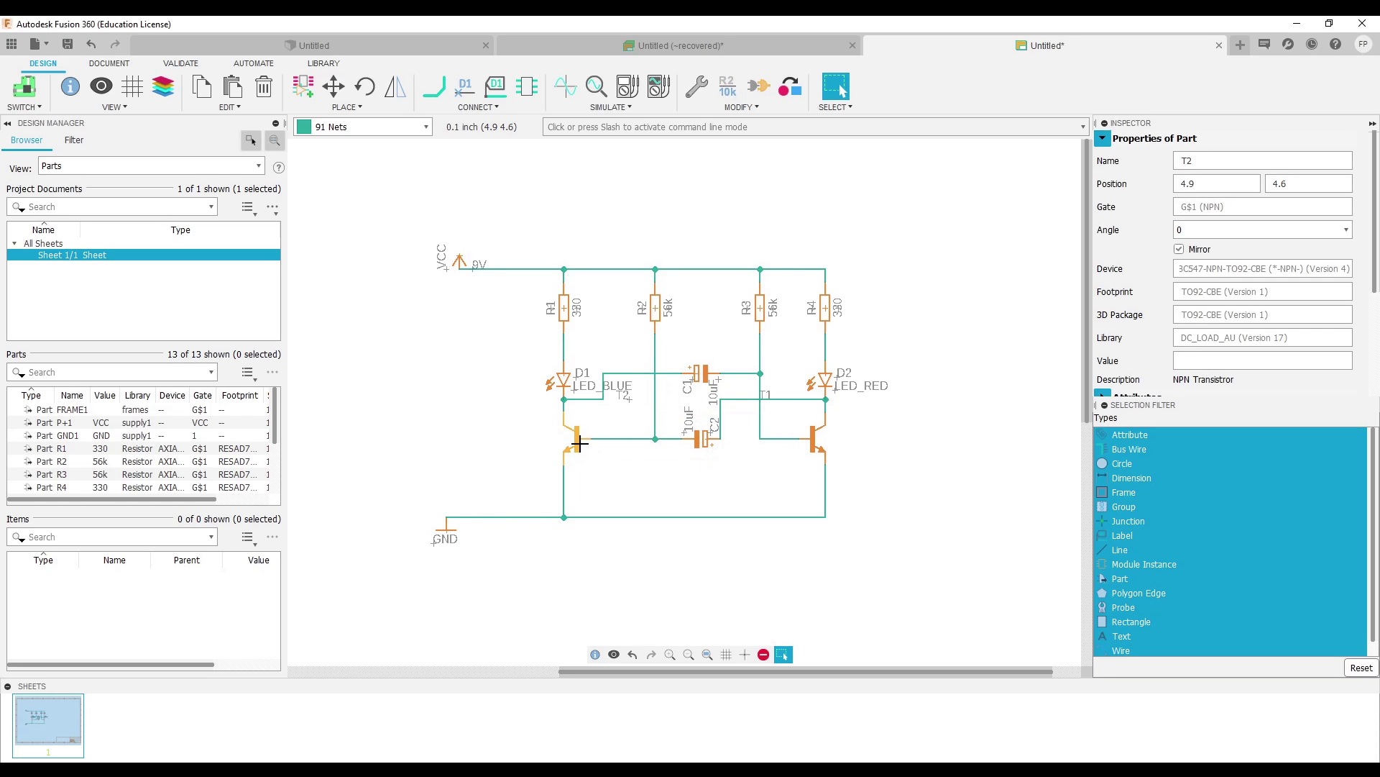
scroll(1222, 302, down, 1)
click(1203, 318)
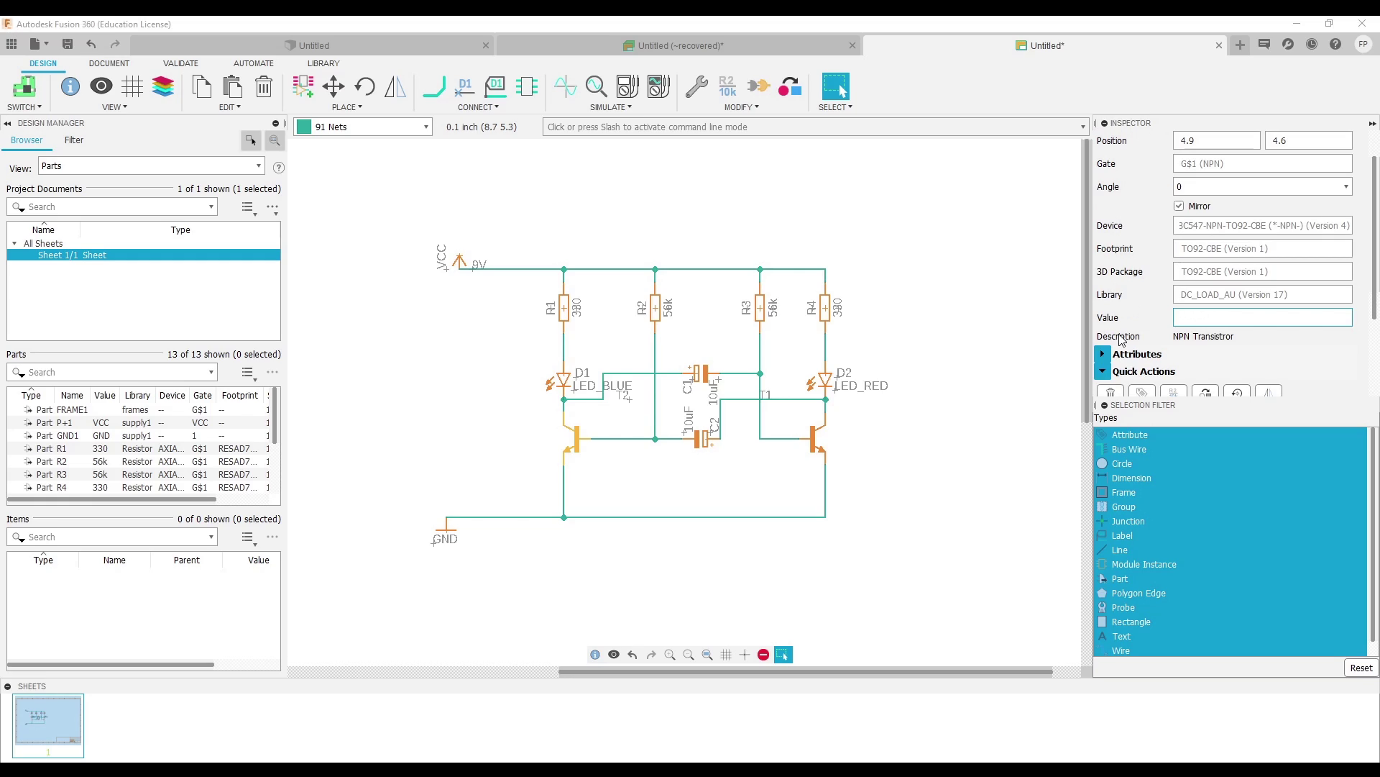
text(c)
text(BC54)
key(Return)
text(7)
key(BackSpace)
text(547CVV)
key(BackSpace)
key(BackSpace)
key(BackSpace)
key(BackSpace)
key(BackSpace)
text(BC)
text(547)
key(Return)
Step: Set transistor T1's Inspector Value to BC547
click(811, 437)
click(1223, 359)
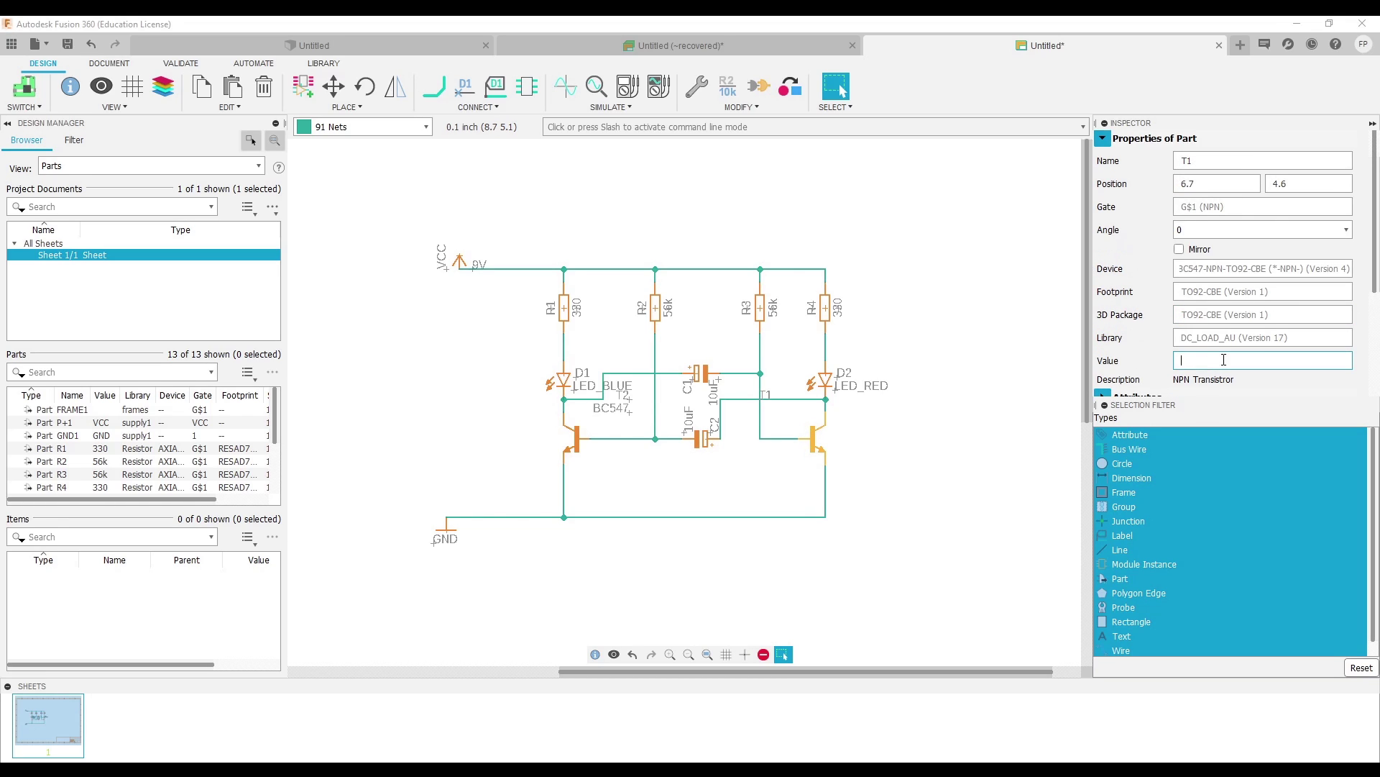
click(1004, 369)
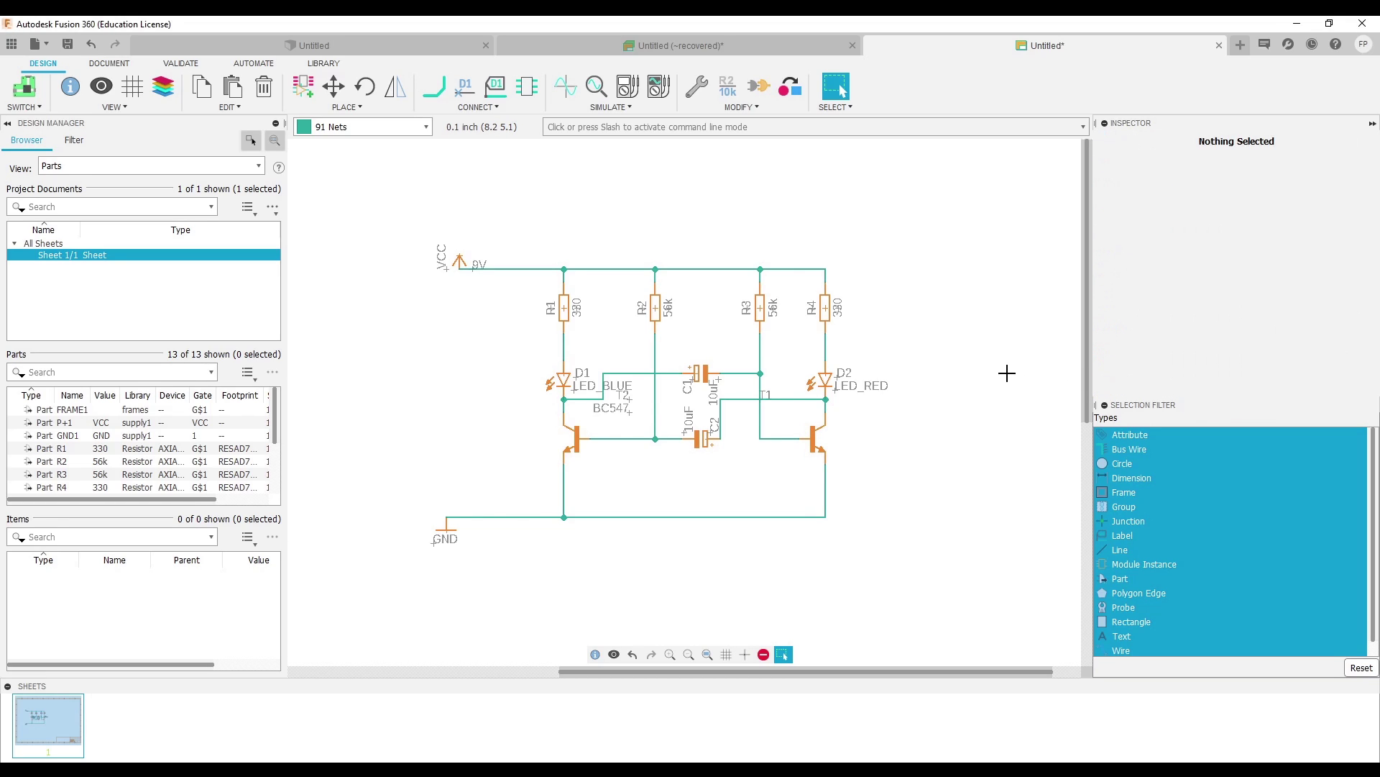
click(817, 436)
click(1191, 360)
text(BC547)
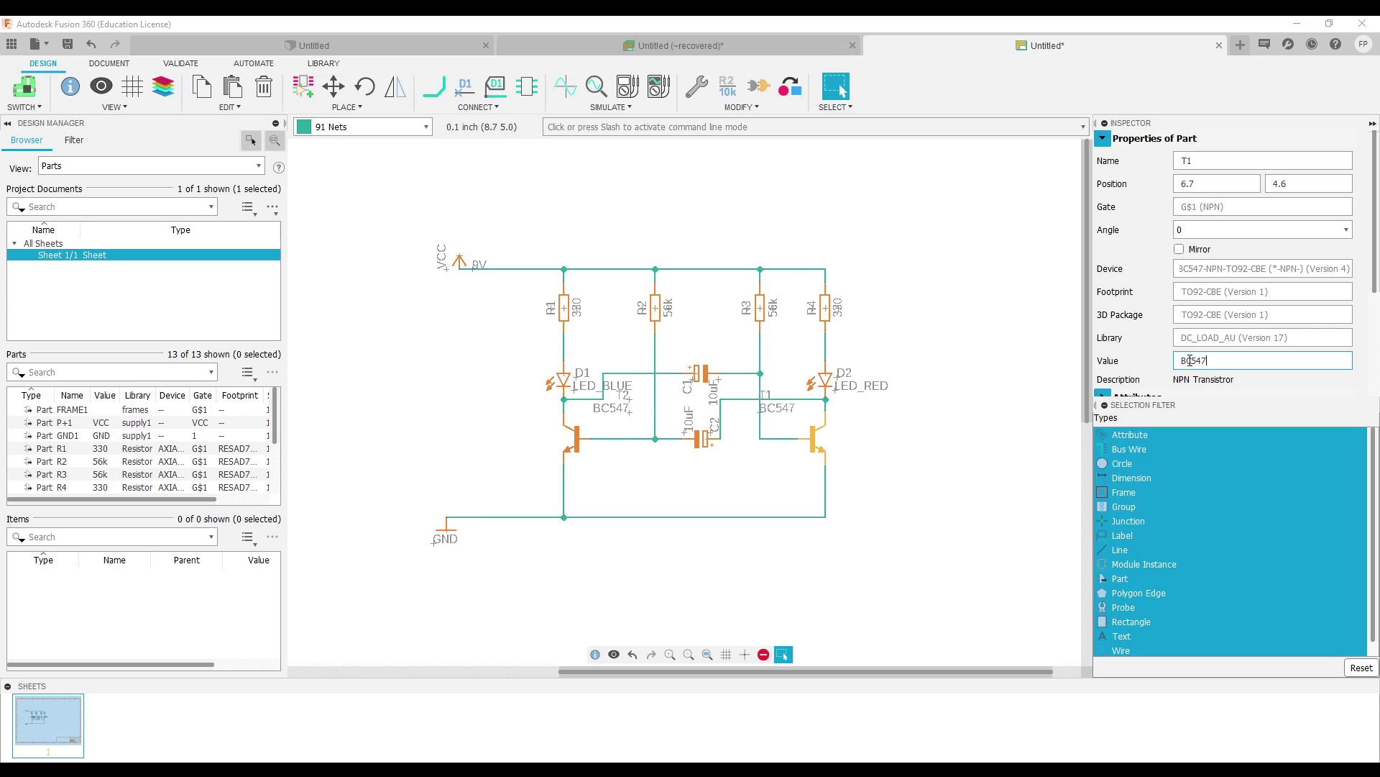
click(889, 364)
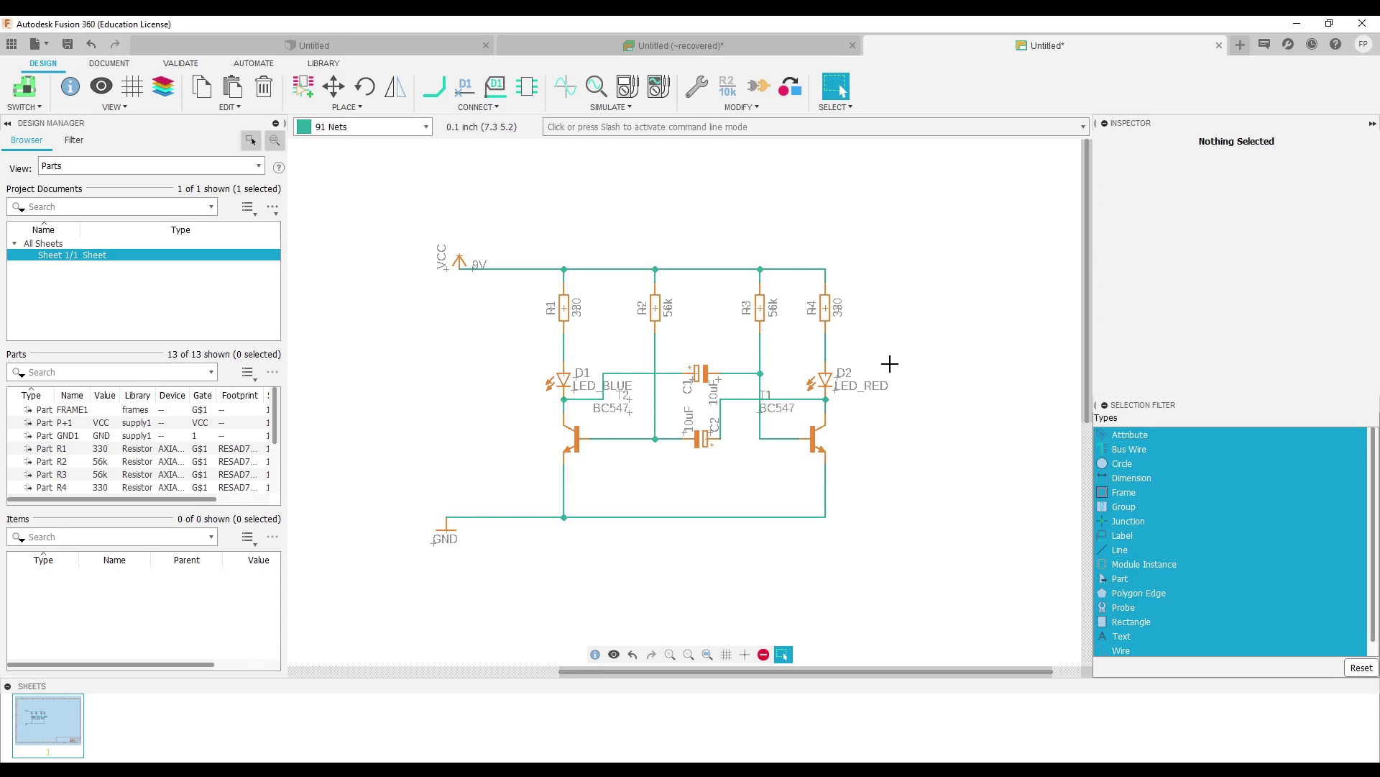